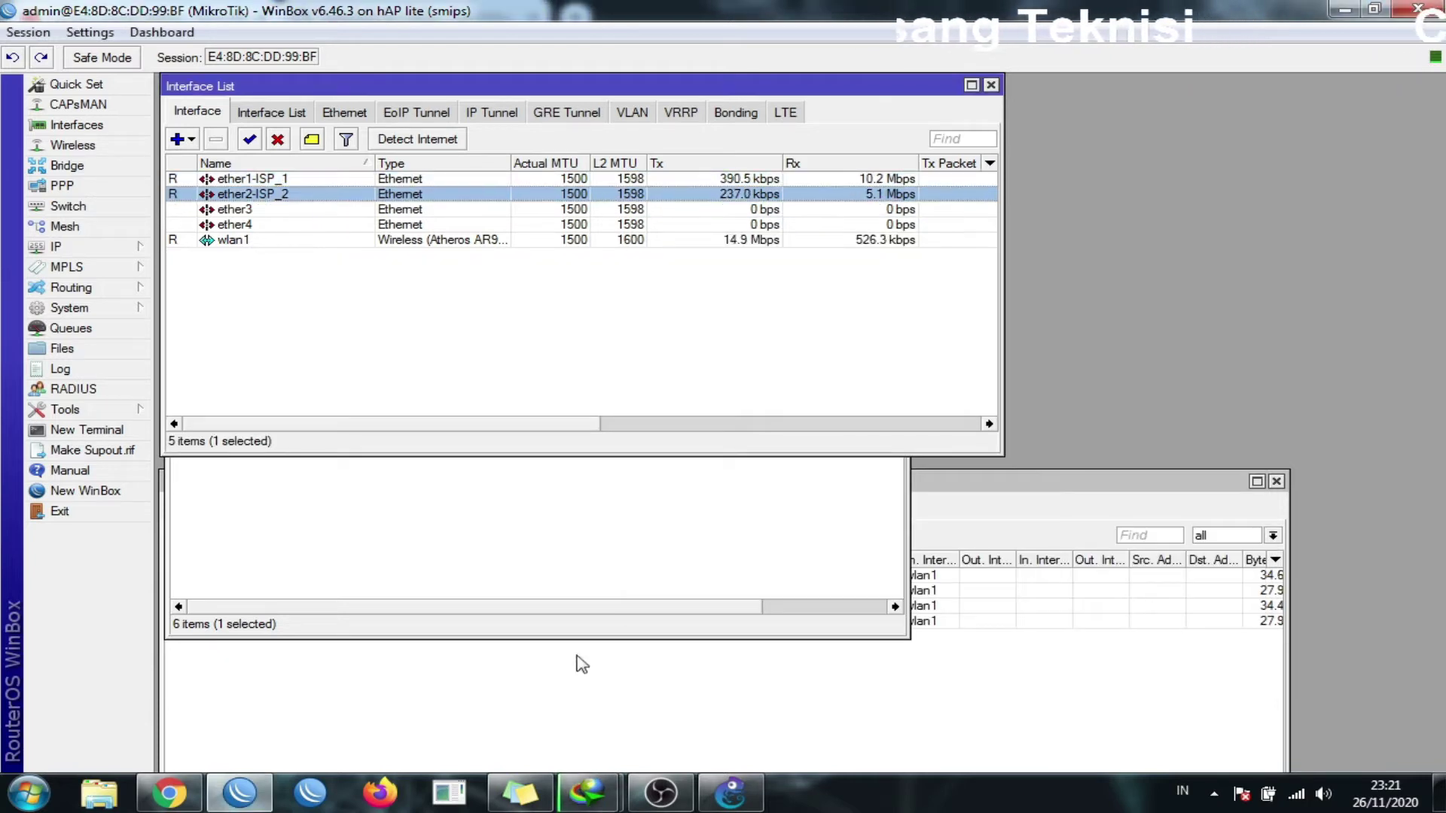
Bring up the Internet Download Manager progress window and place it beside the interface list to compare transfer speed with ISP traffic.
mouse_move(587, 792)
click(684, 728)
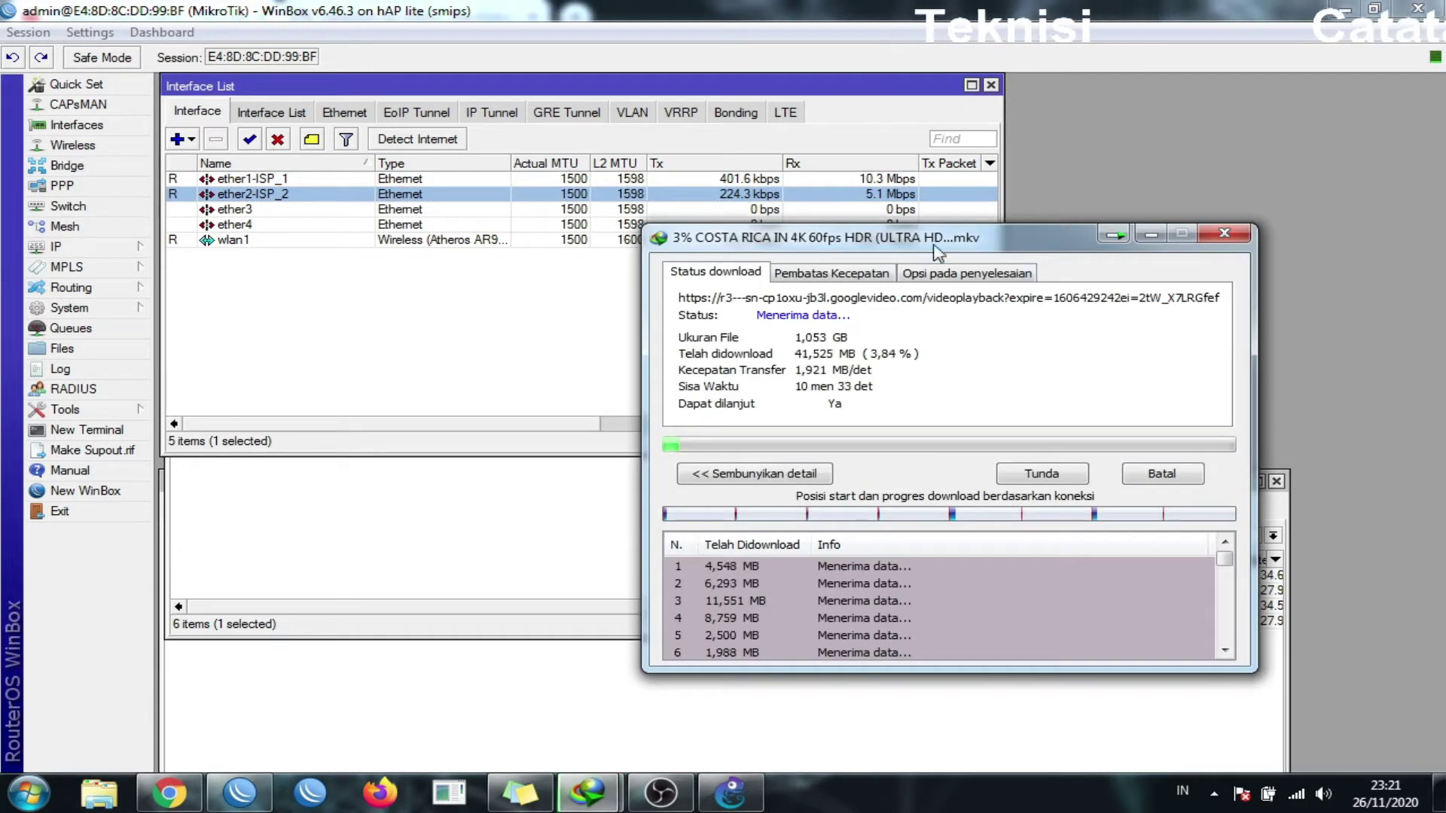
drag(1044, 242, 948, 257)
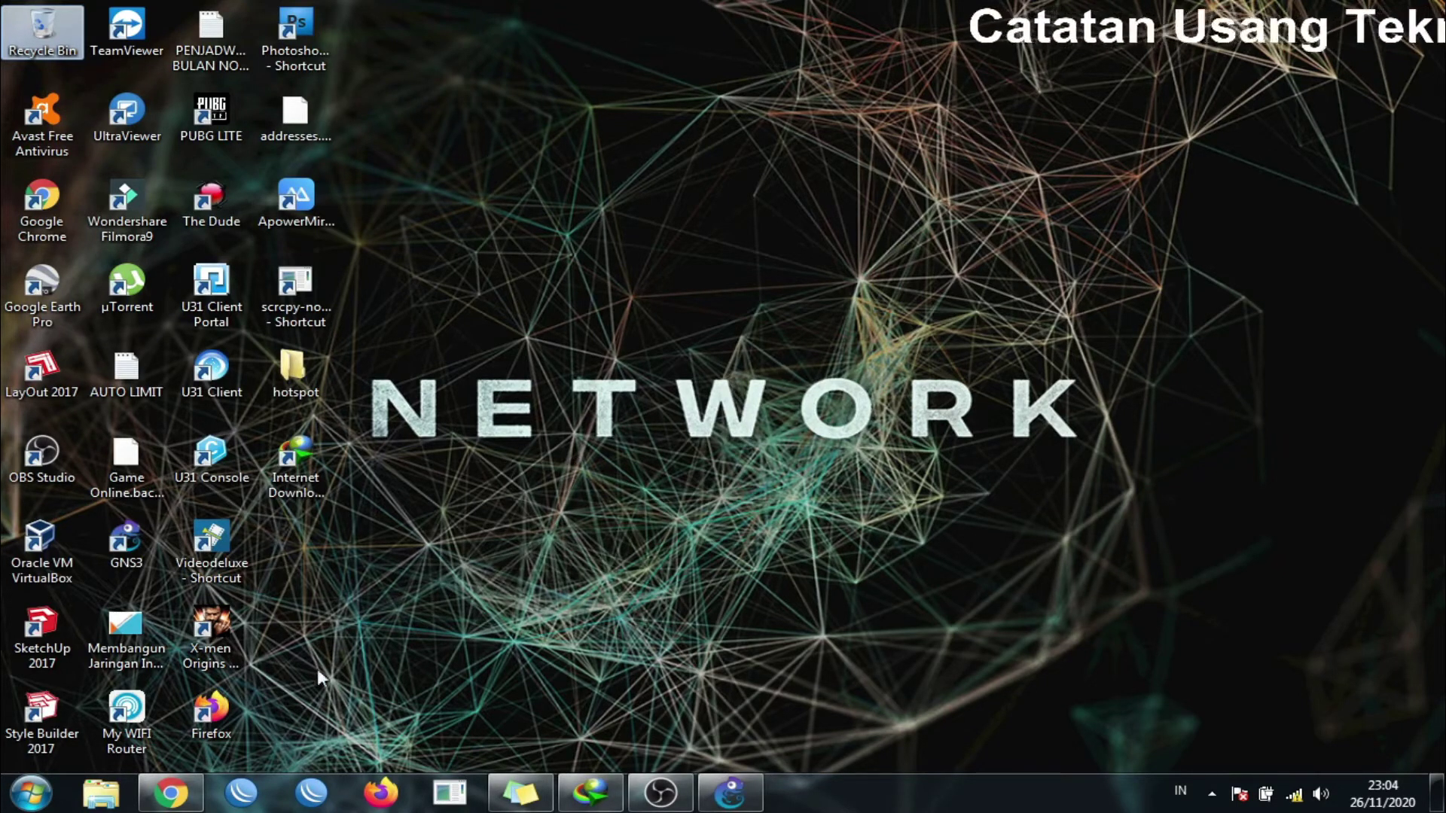
click(171, 792)
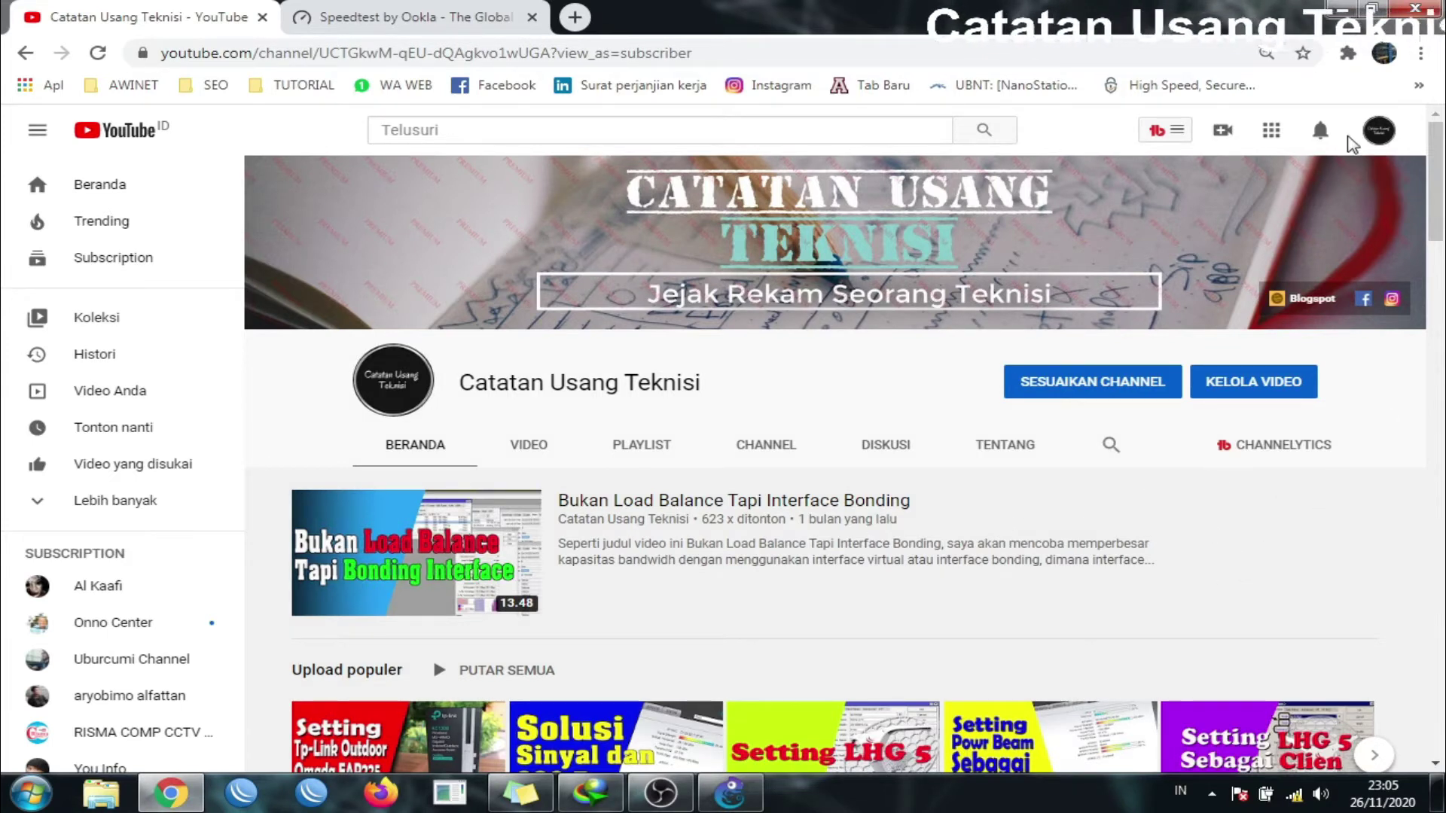
click(1338, 9)
right_click(735, 143)
click(775, 197)
right_click(705, 185)
click(765, 243)
right_click(618, 199)
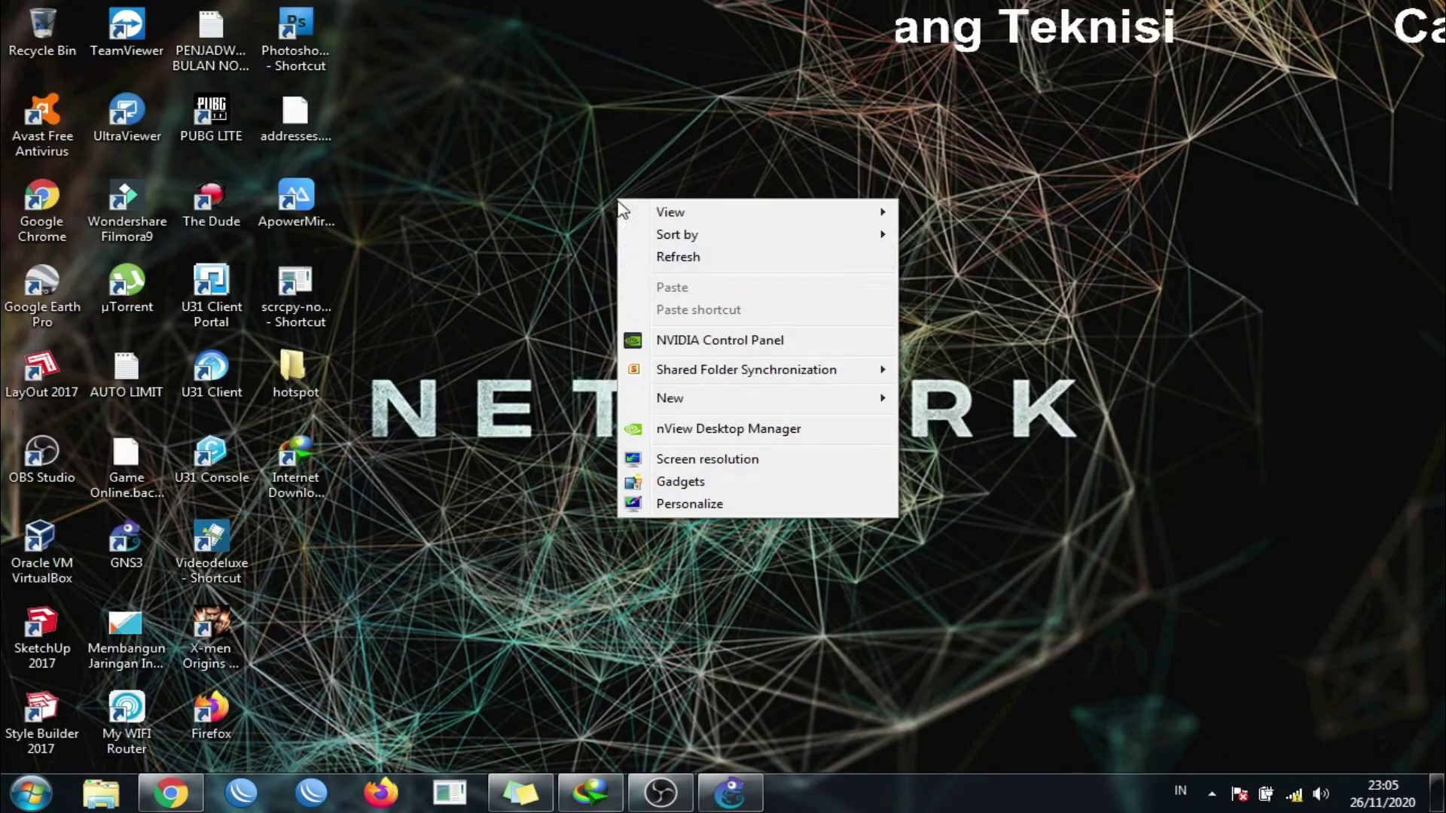
click(694, 262)
right_click(590, 210)
click(655, 269)
right_click(571, 228)
click(644, 285)
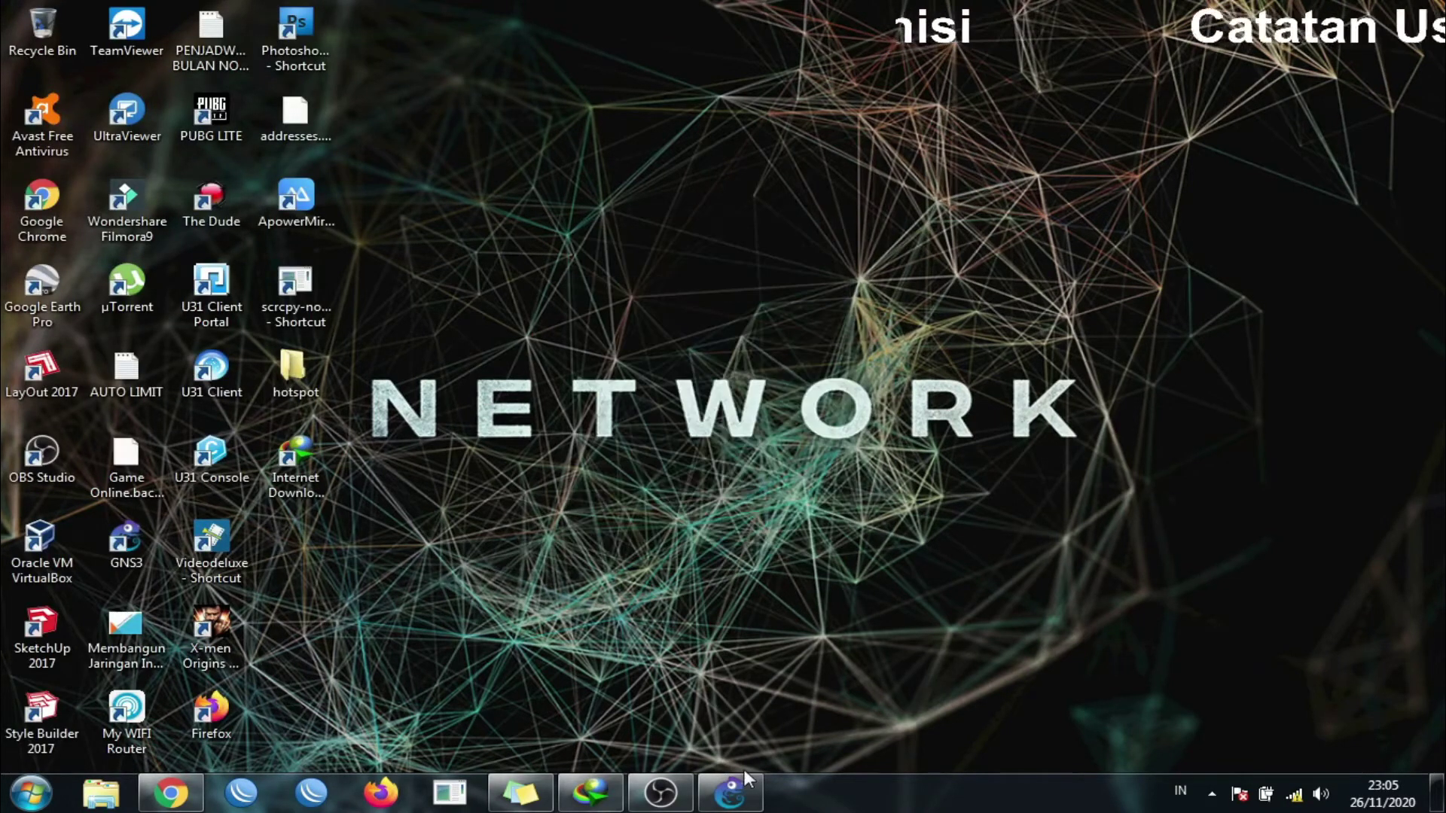
Switch to GNS3 and examine the ISP 1 and ISP 2 clouds in the Load Balance PCC topology, including their bandwidths.
click(729, 790)
drag(1082, 658, 1054, 332)
click(613, 251)
click(772, 308)
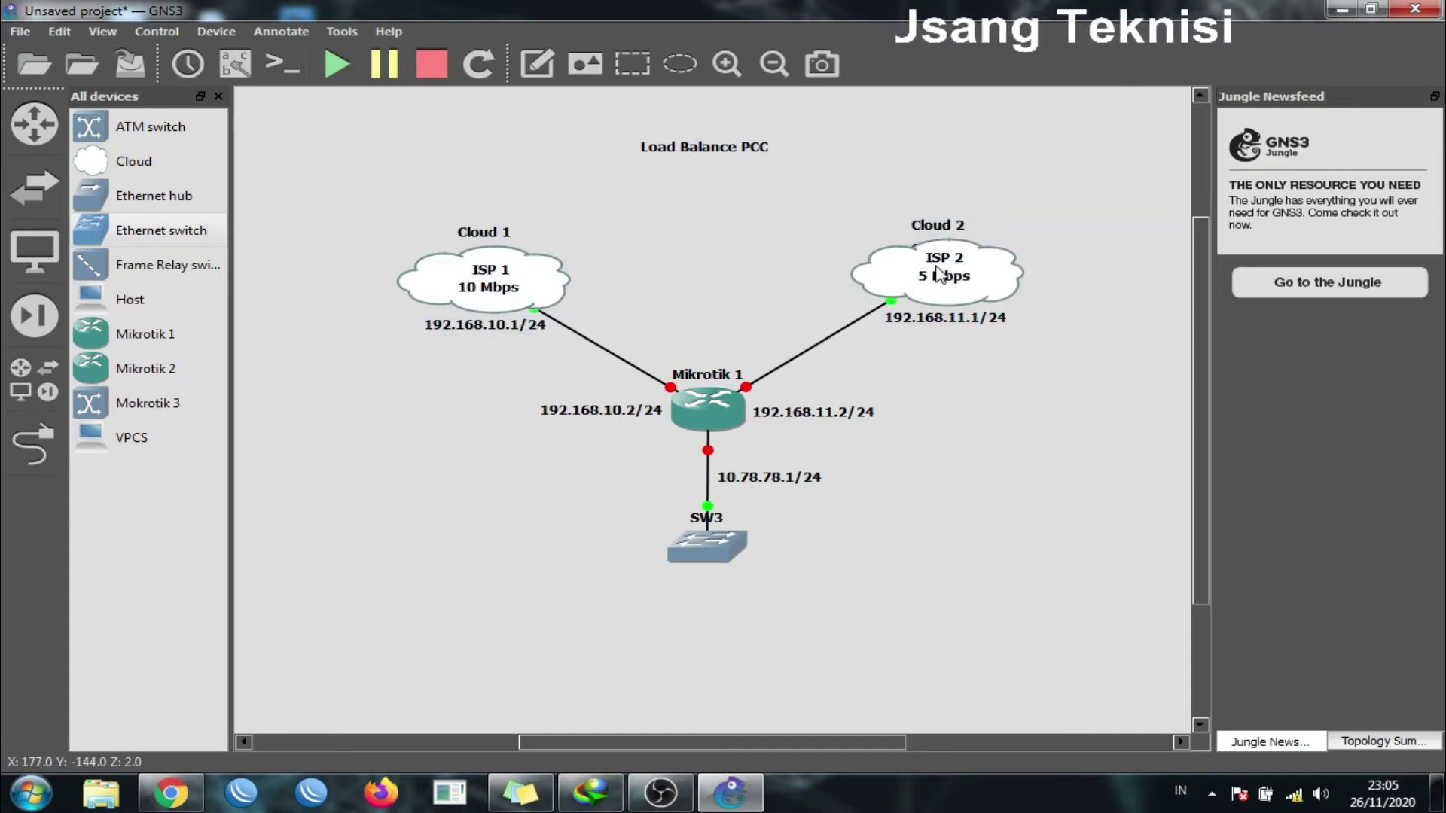
drag(358, 198, 576, 332)
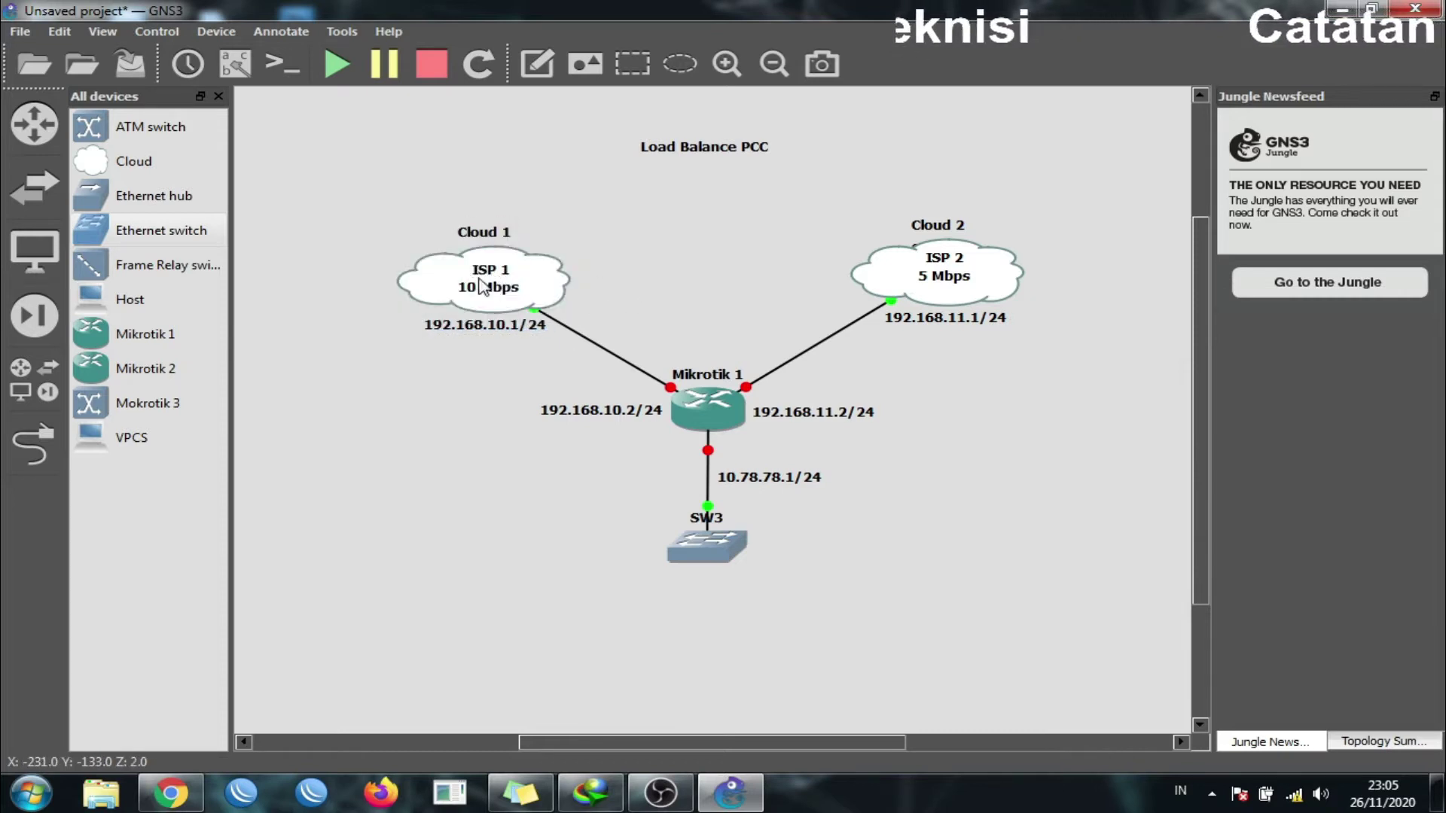
mouse_move(487, 299)
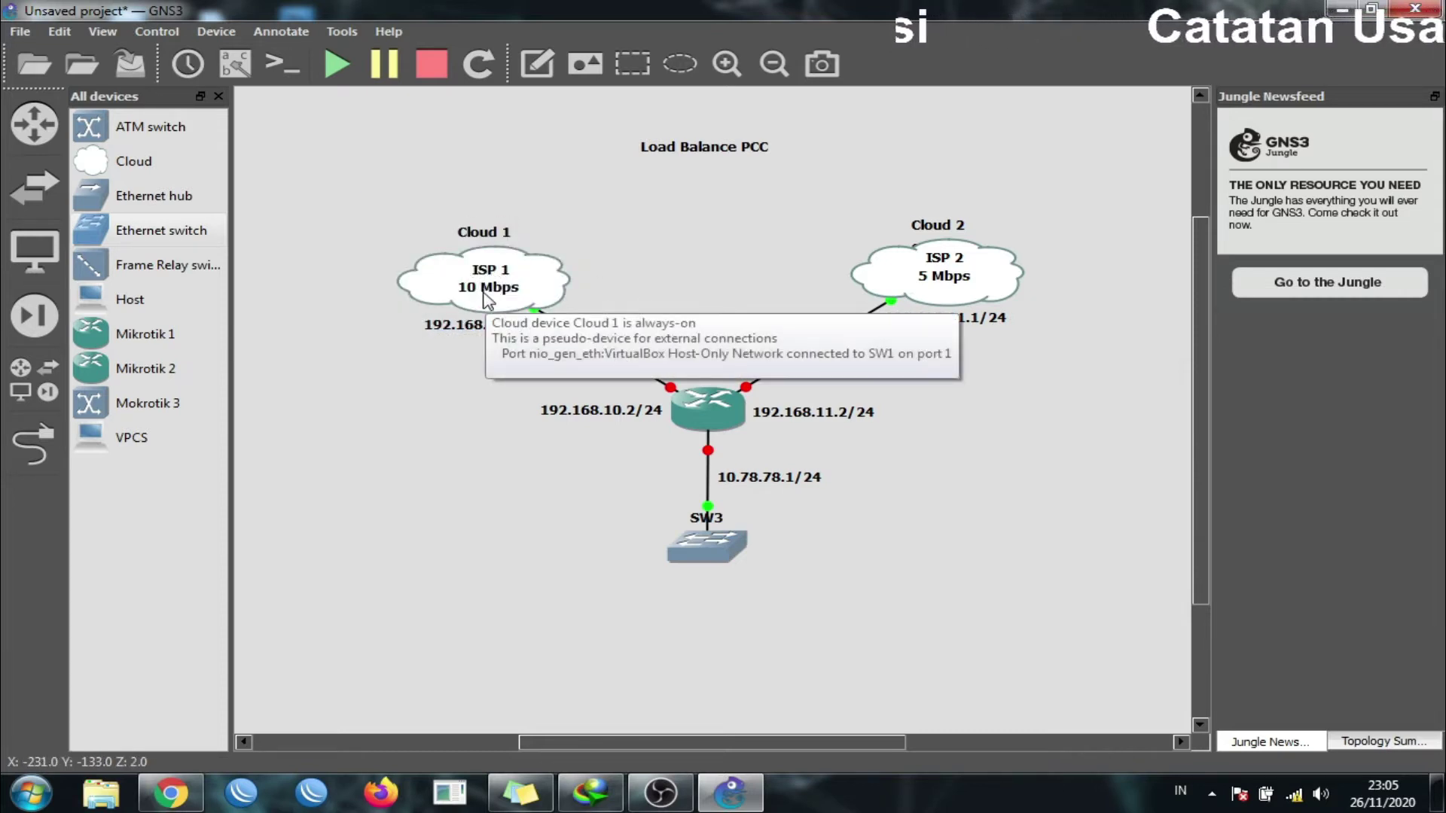
drag(819, 189, 1084, 316)
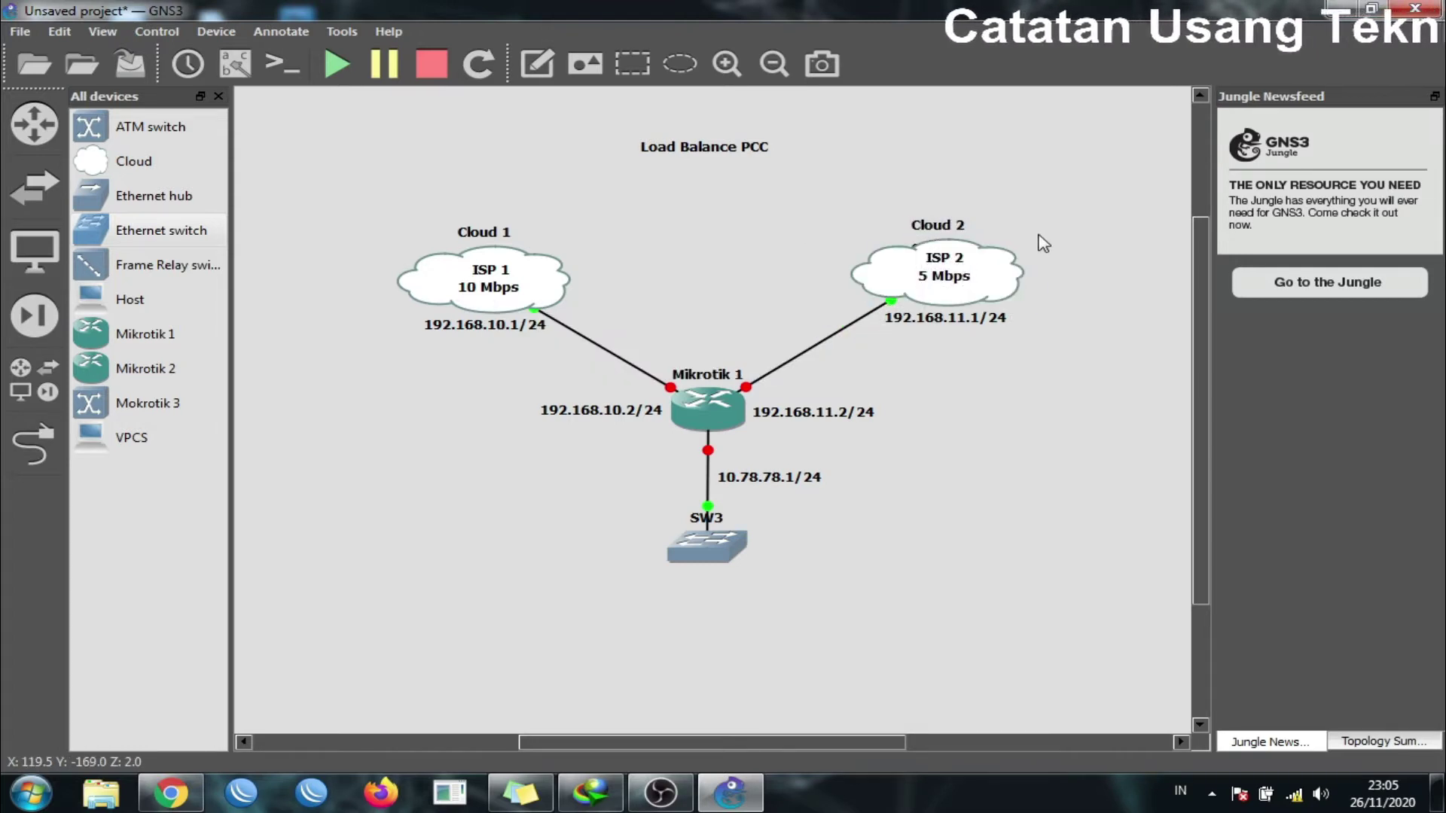
mouse_move(955, 295)
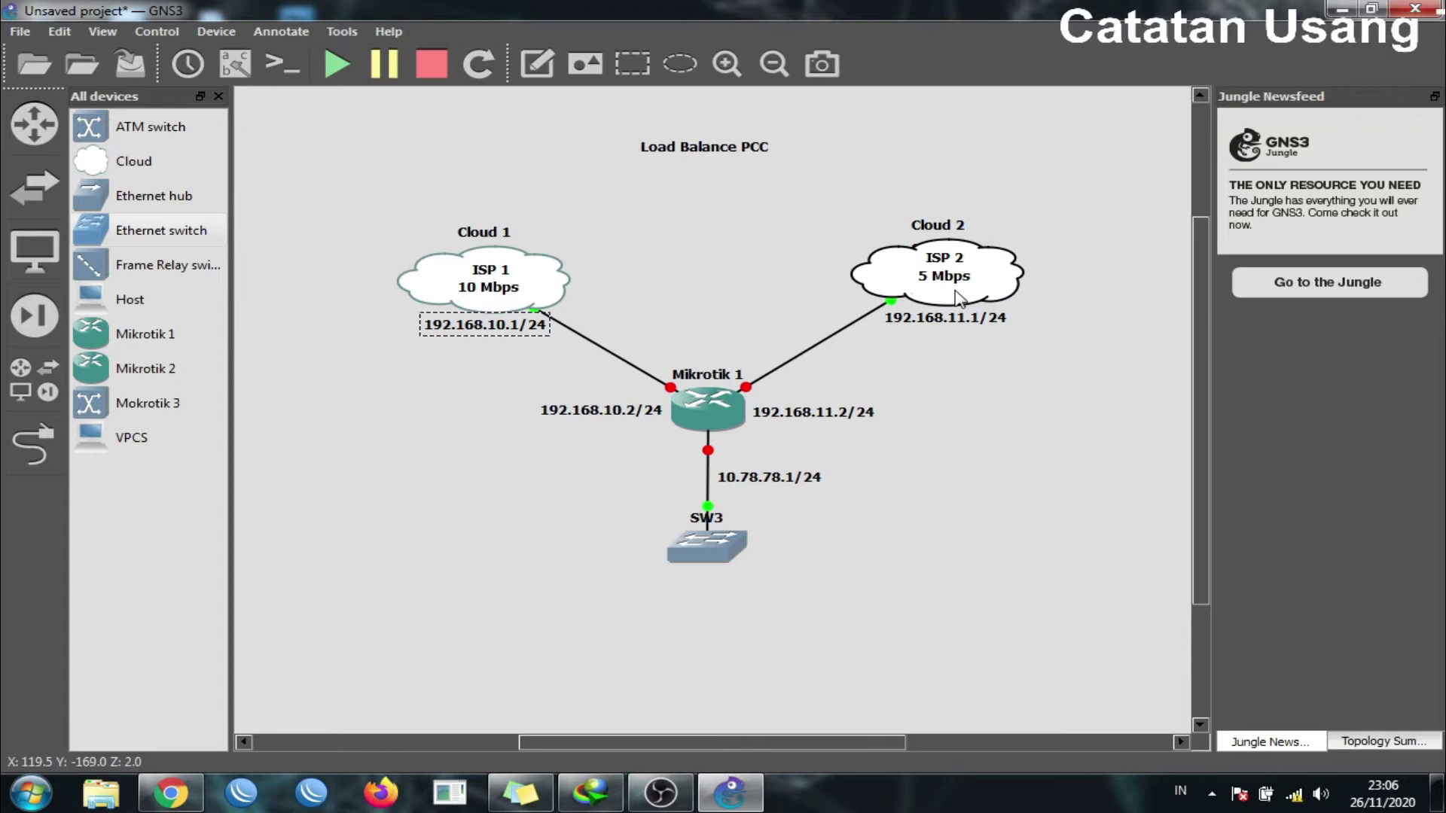
Examine the IP addresses on Mikrotik 1's two ISP links and on its link to switch SW3.
mouse_move(719, 417)
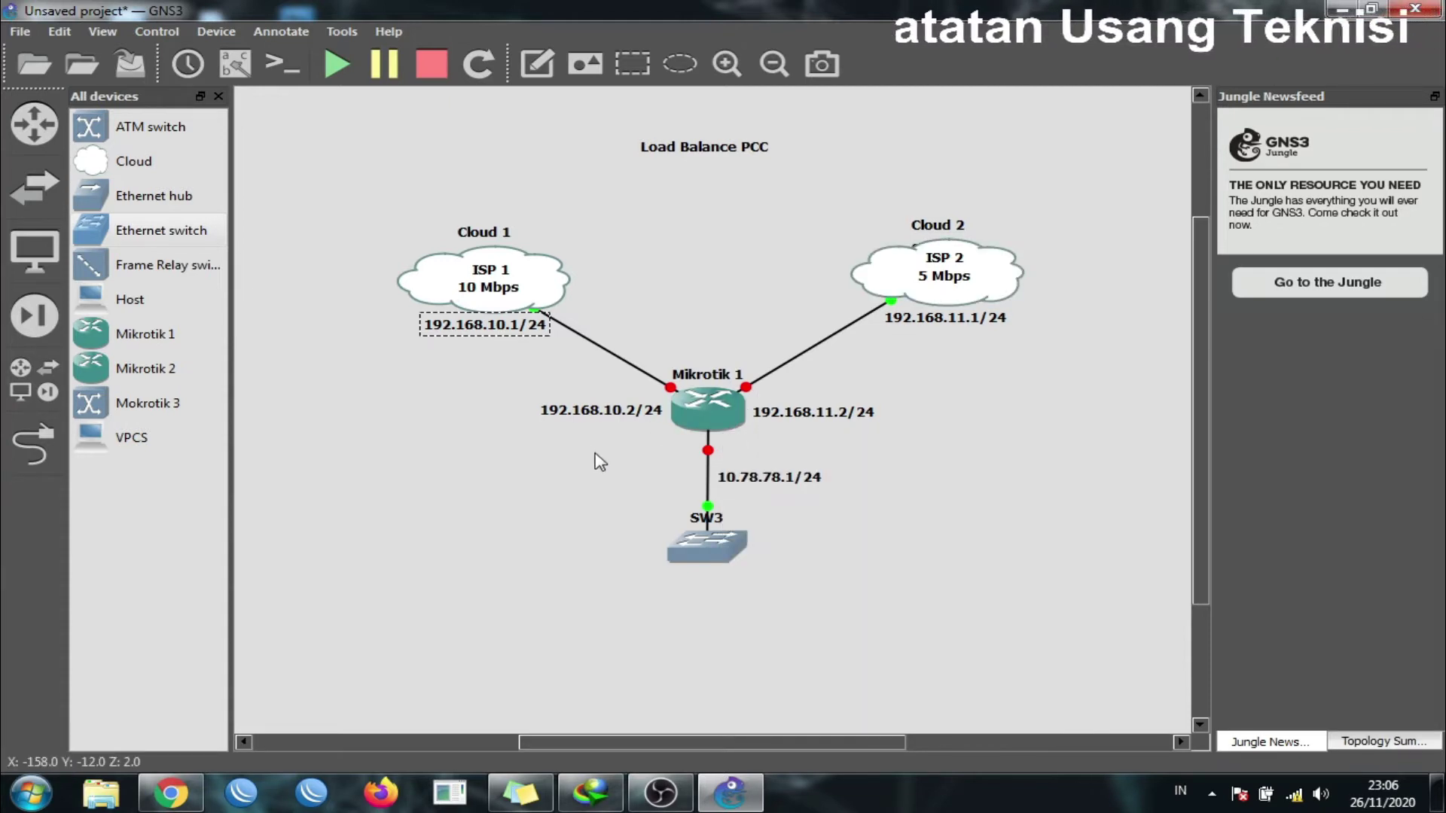
click(604, 412)
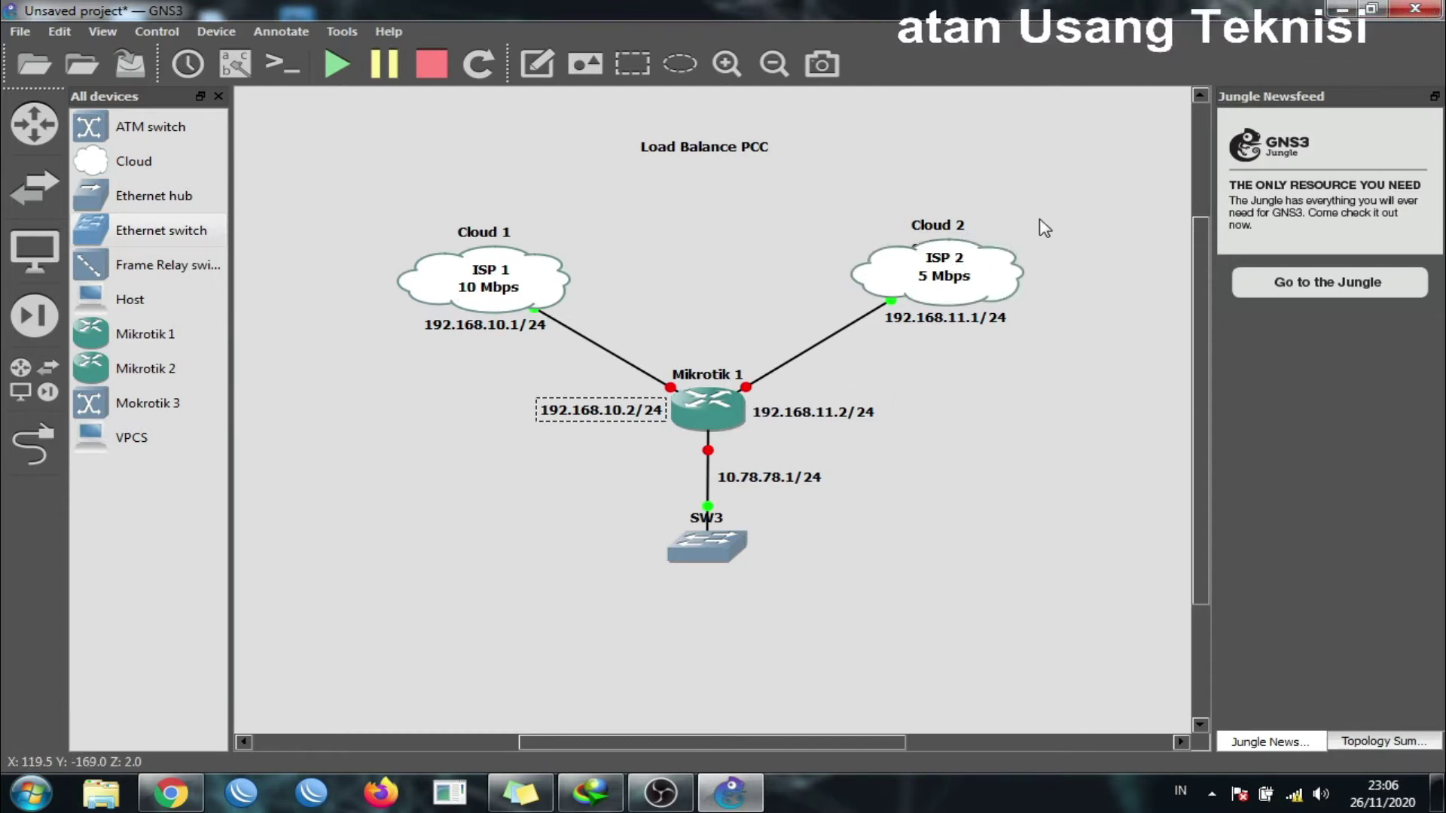
click(779, 412)
click(845, 433)
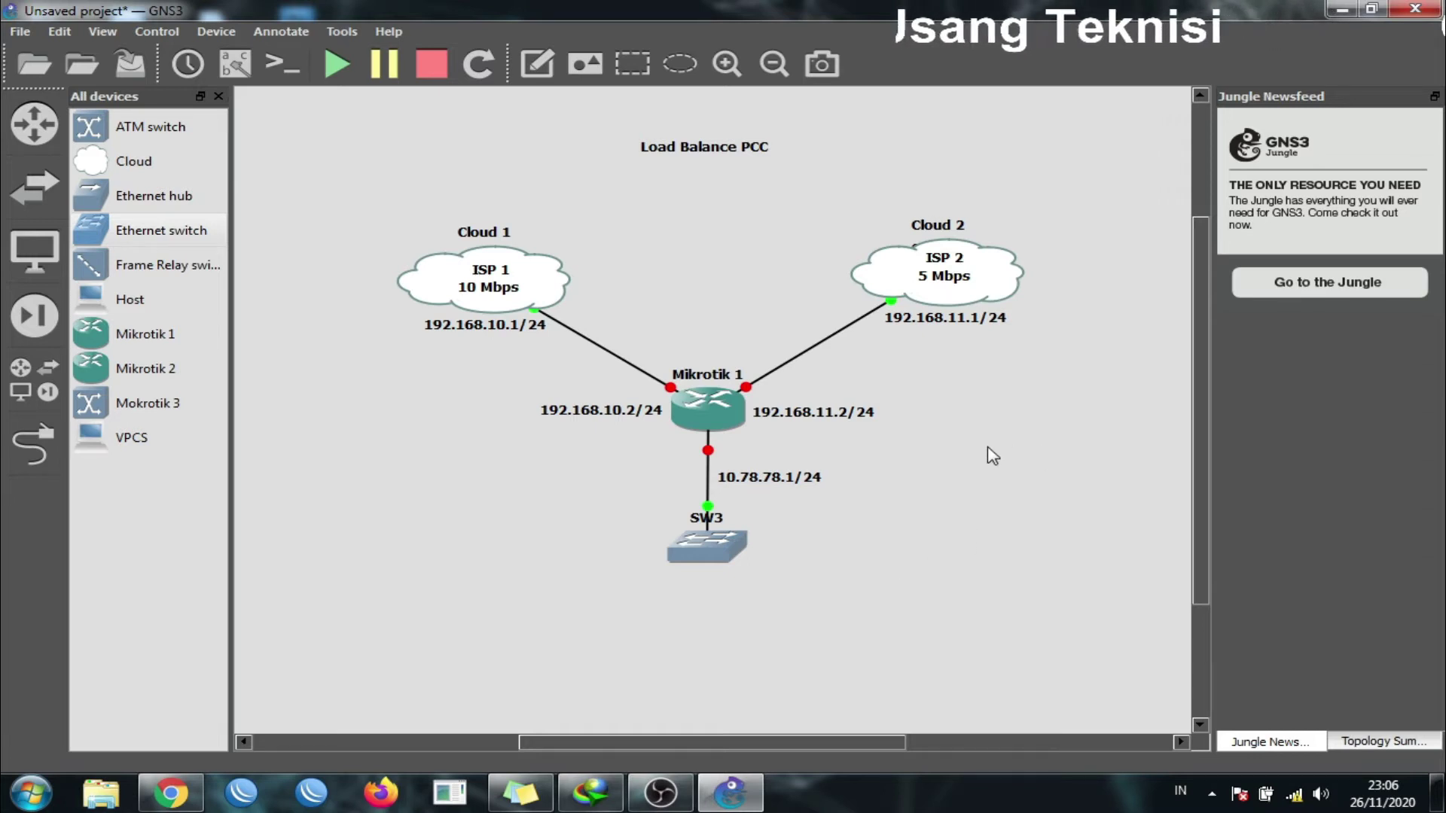
drag(908, 514, 720, 461)
click(871, 496)
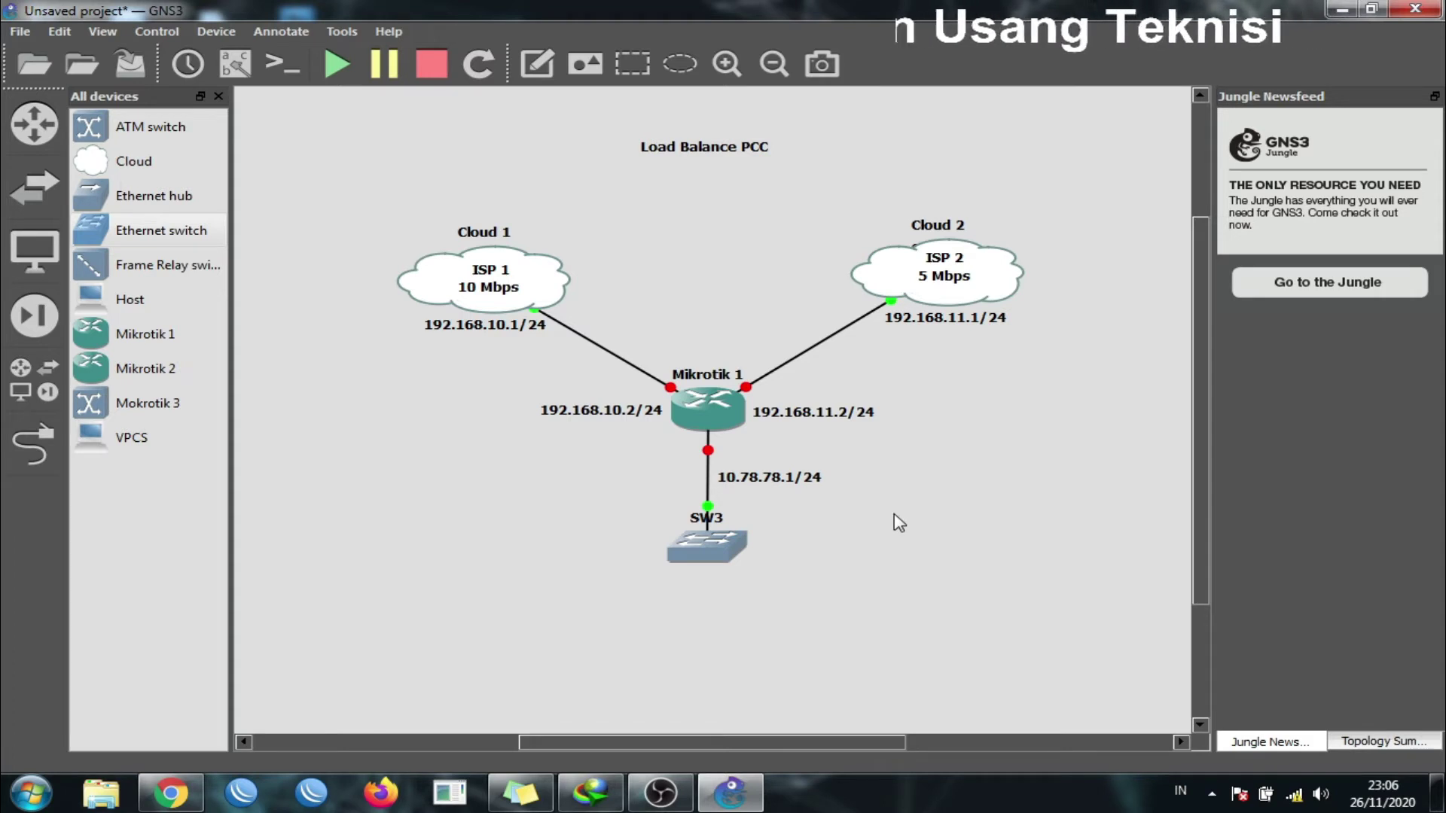
Switch to WinBox and connect as admin to the MikroTik RB941-2nD router found among the neighbors.
click(249, 797)
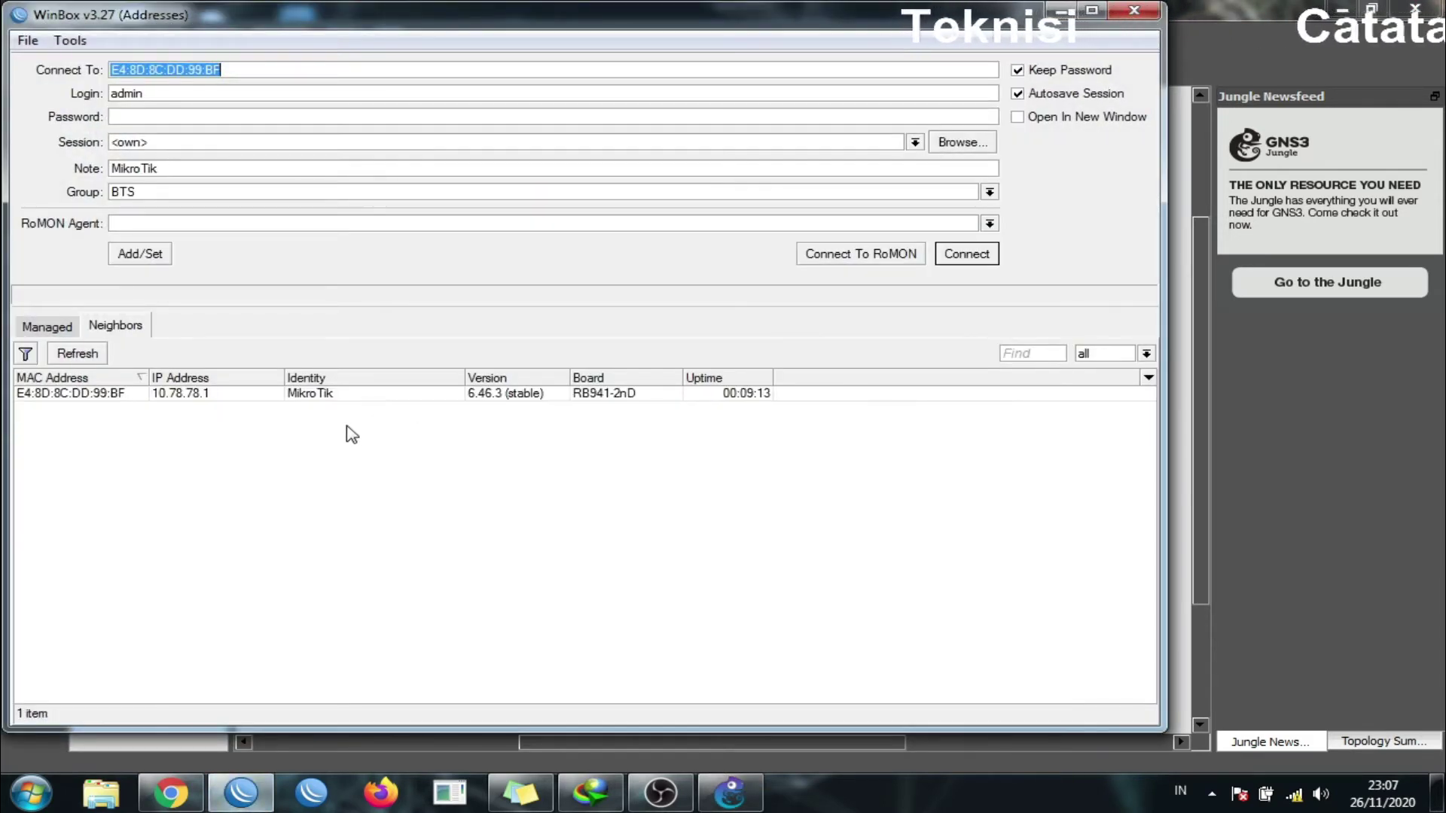
click(87, 393)
click(964, 256)
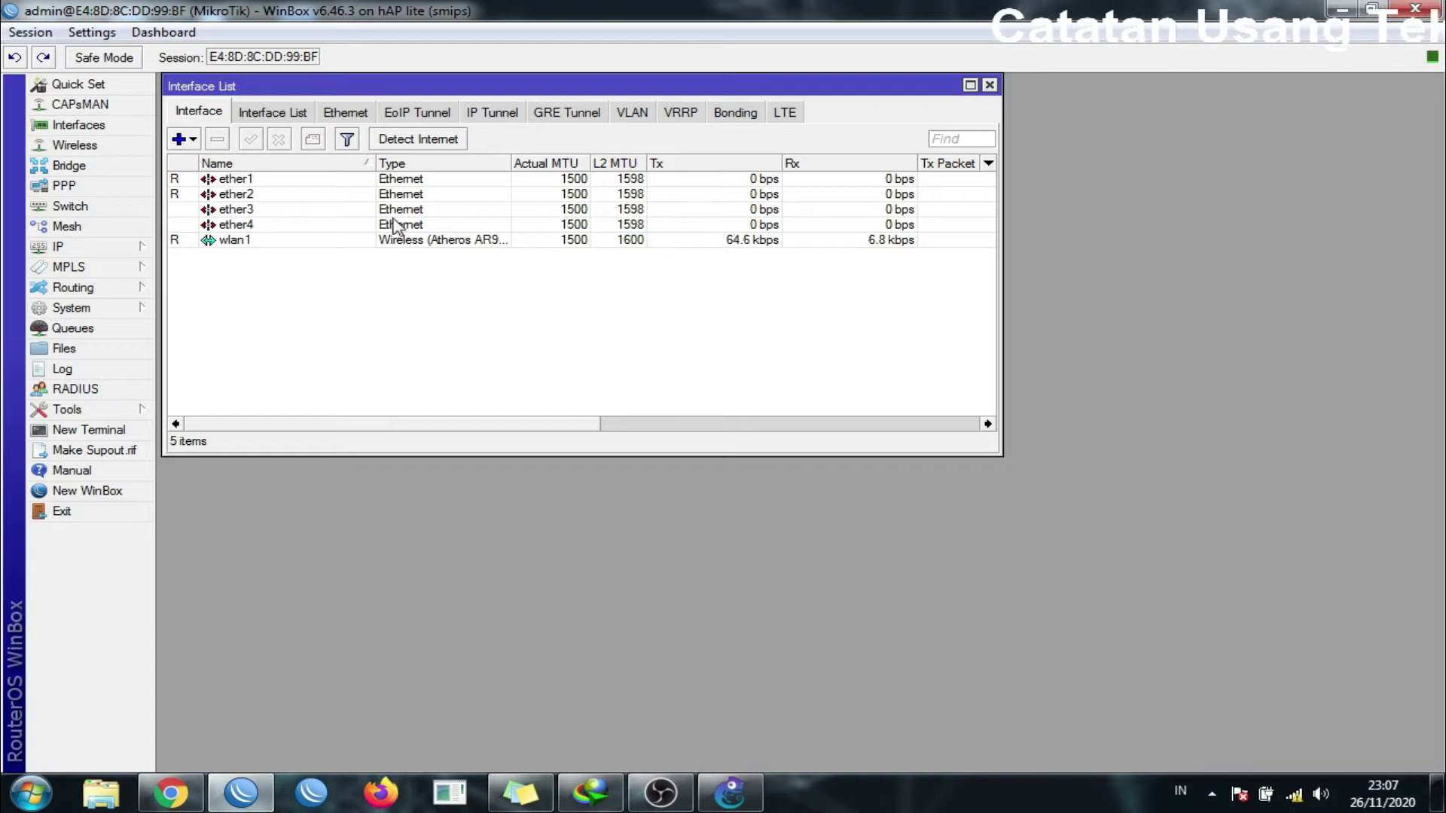
Rename the ether1 interface to ether1-ISP_1 and save the change.
click(247, 182)
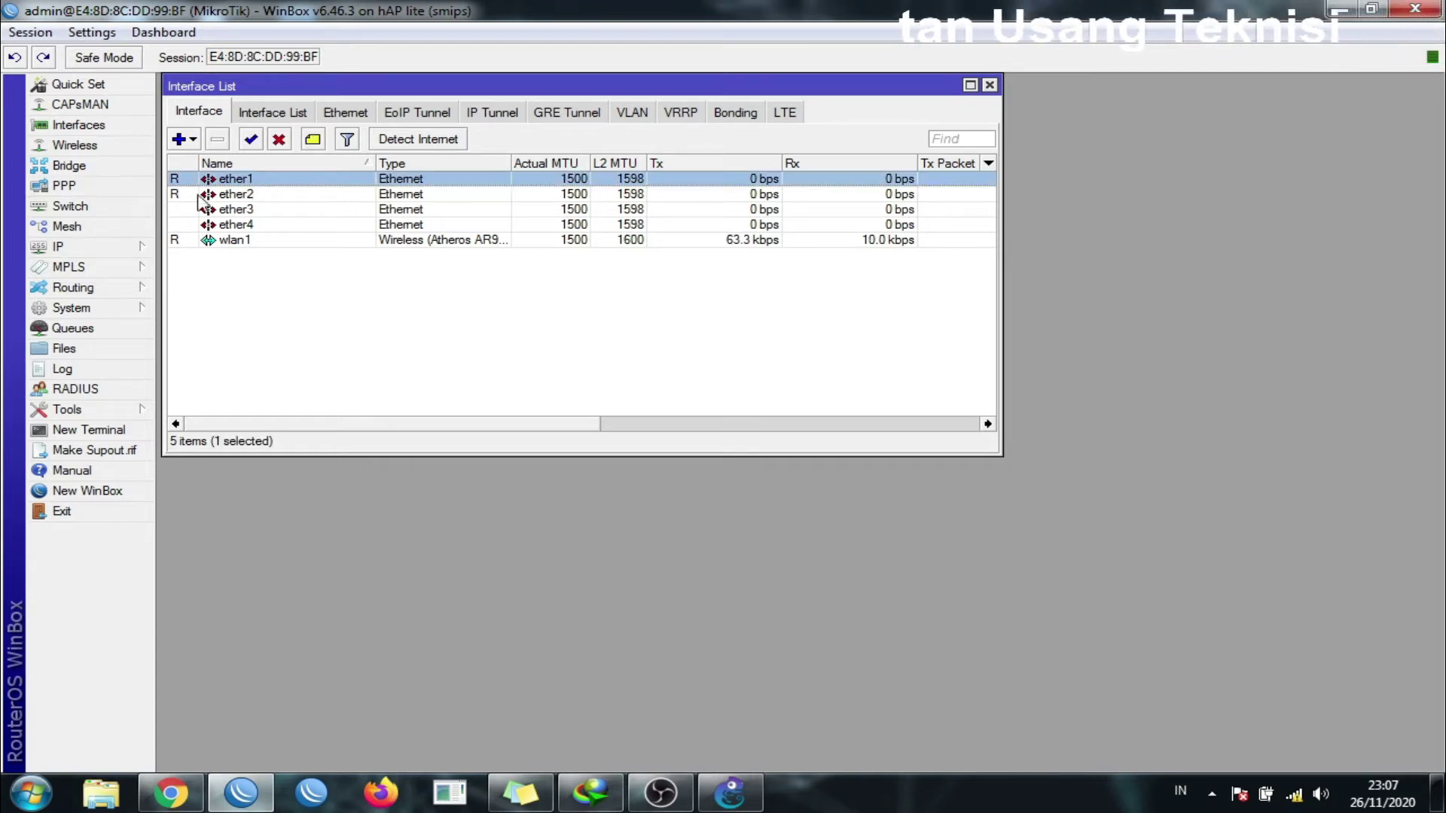
click(258, 197)
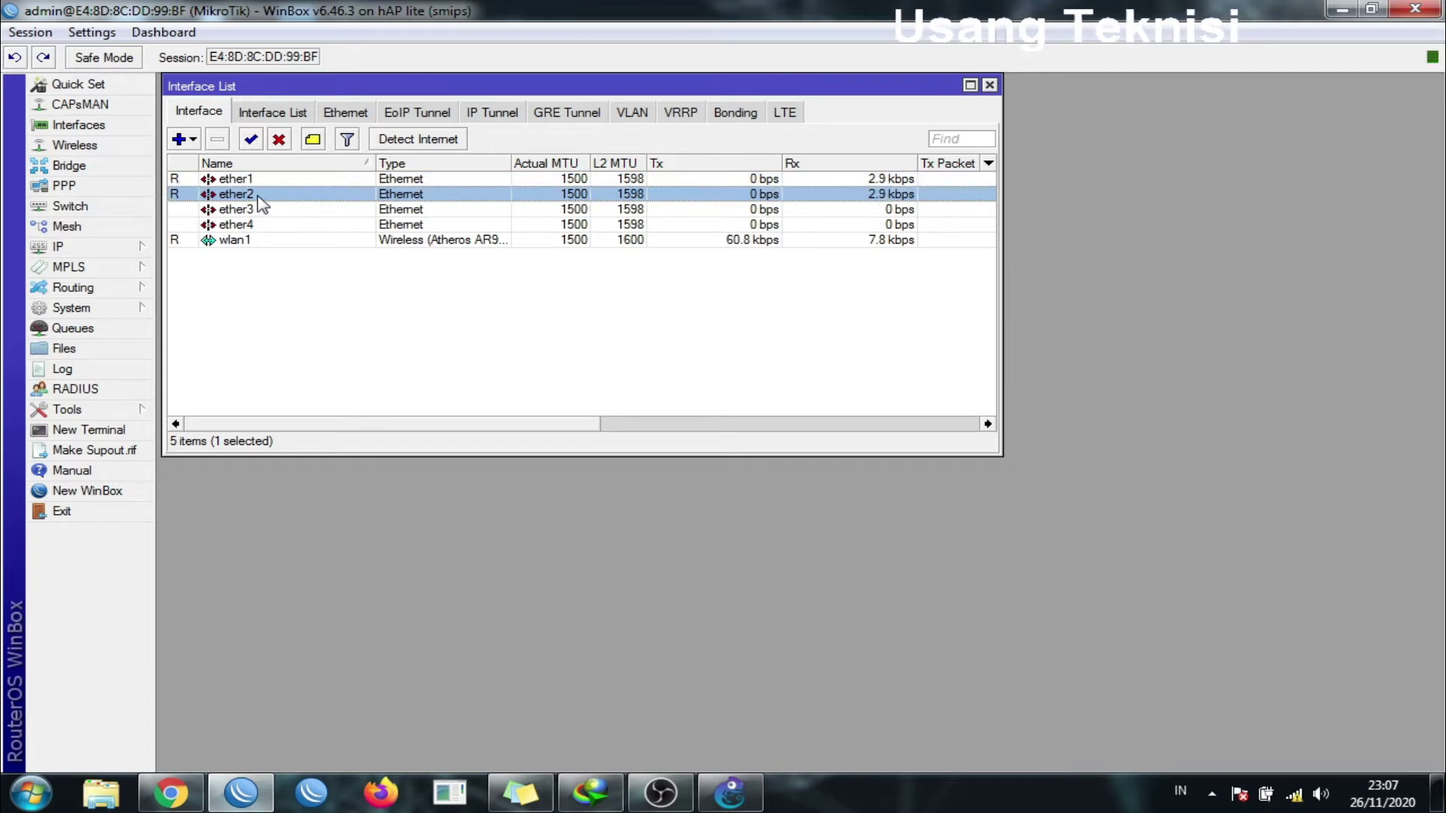
click(237, 184)
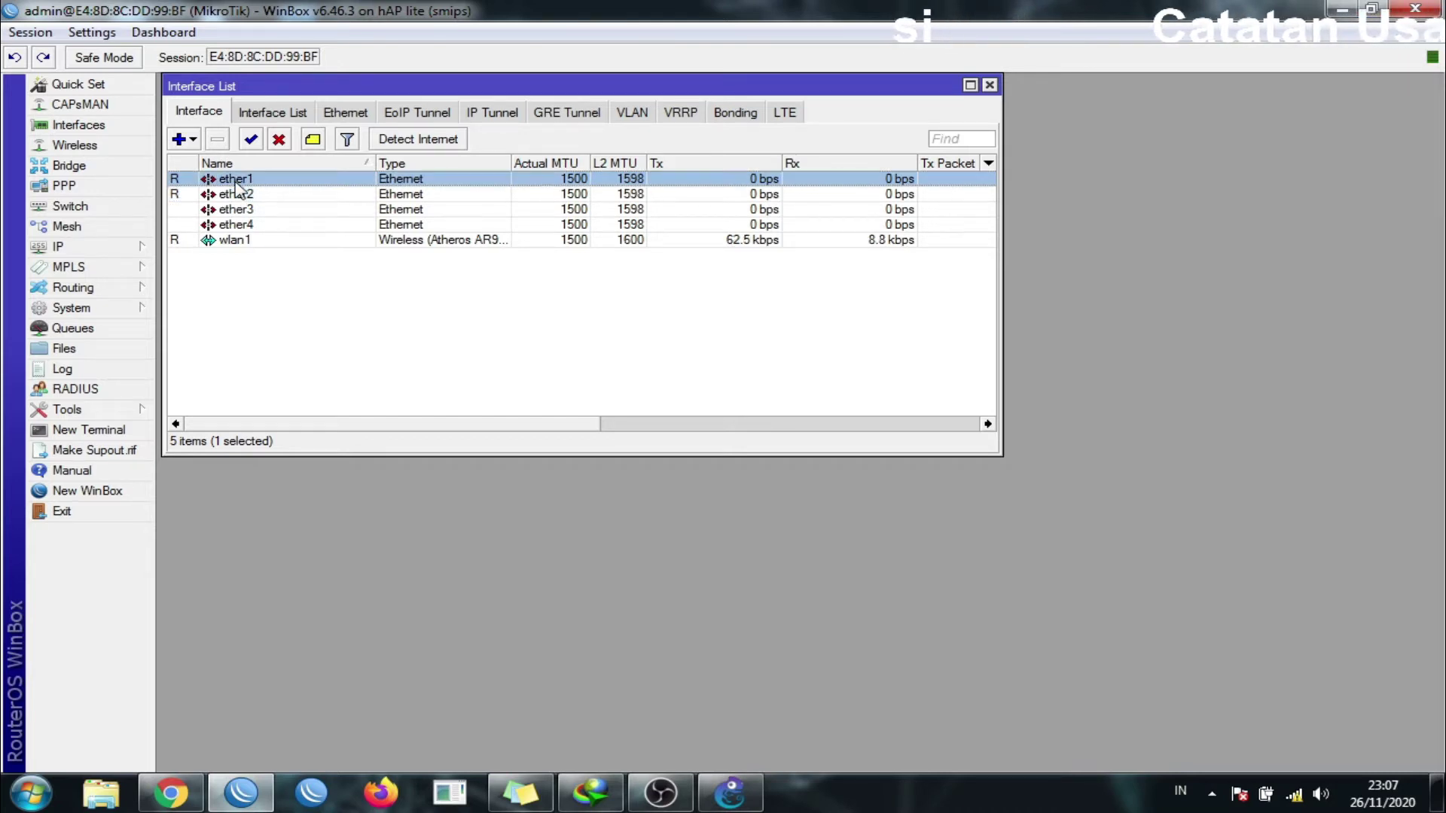
double_click(237, 184)
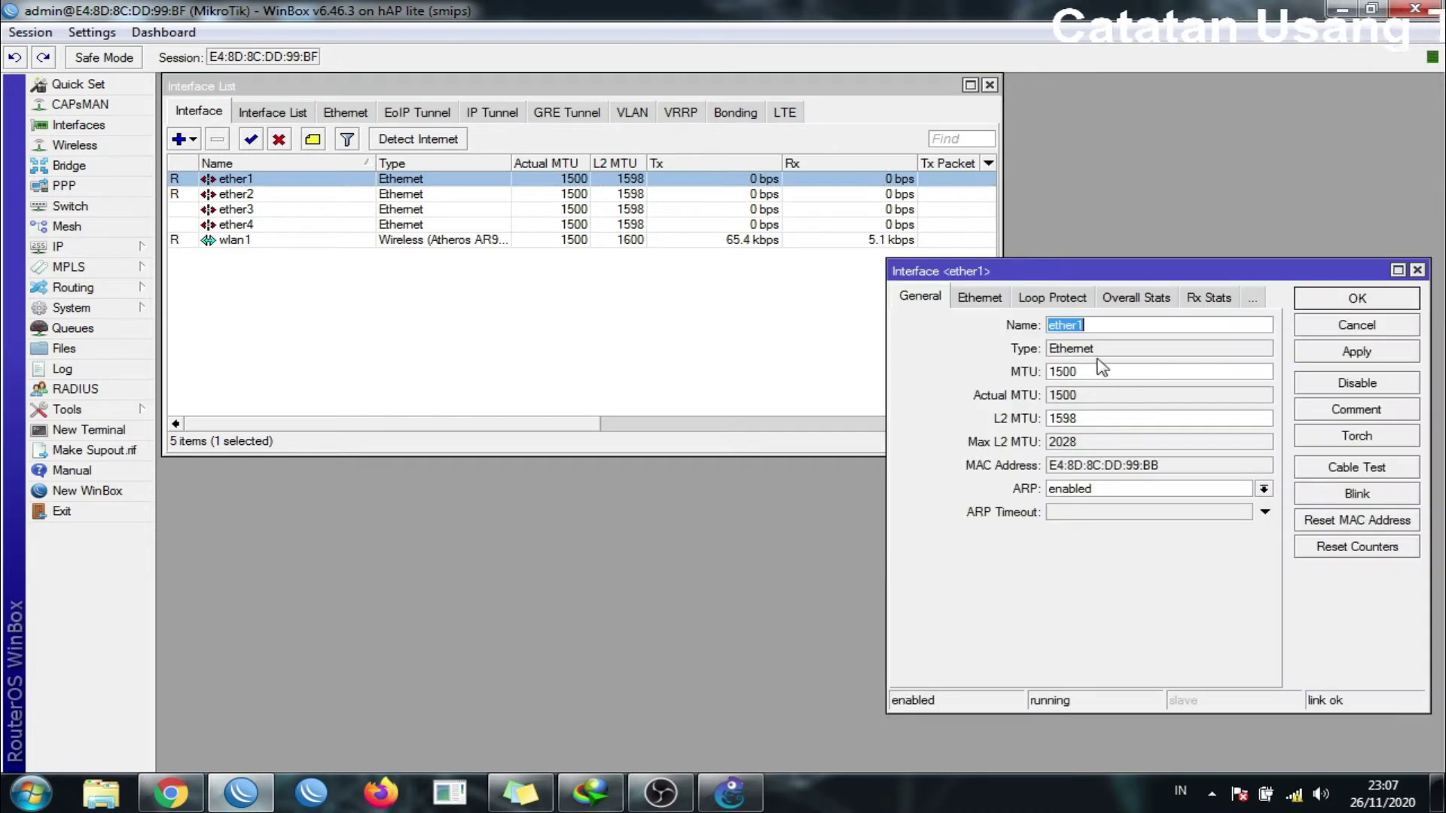
click(1182, 329)
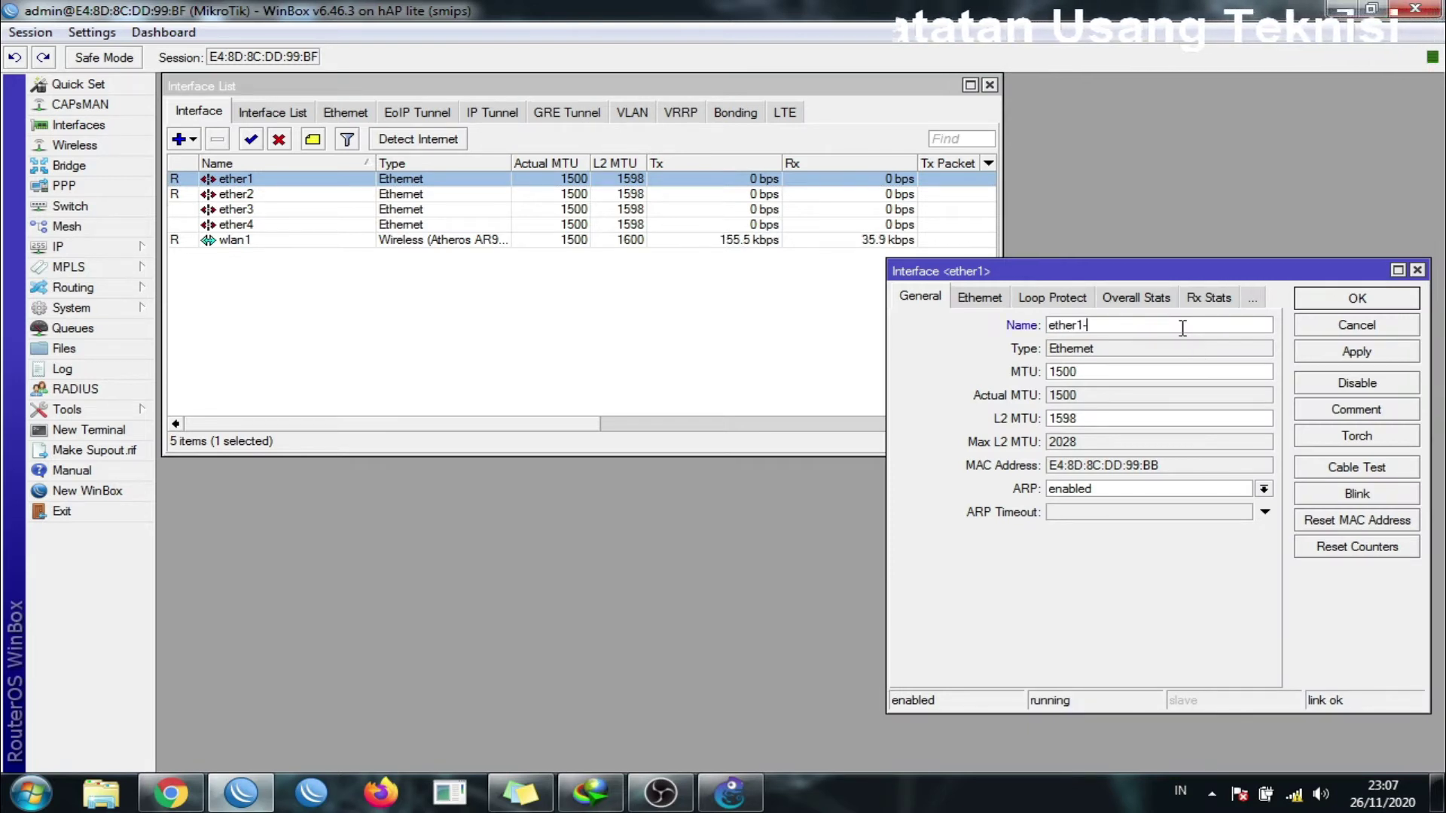
text(-is)
key(BackSpace)
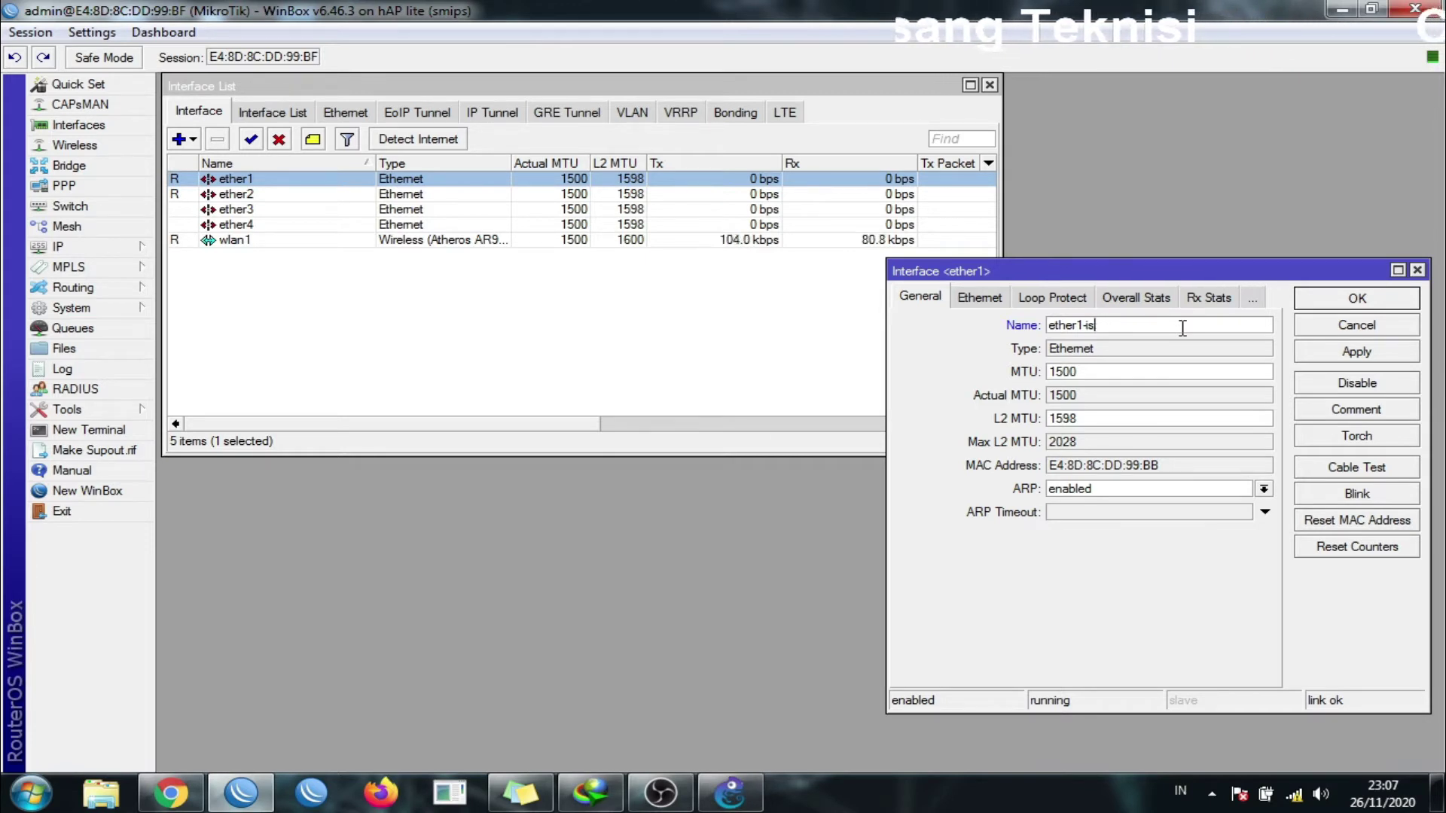
text(l)
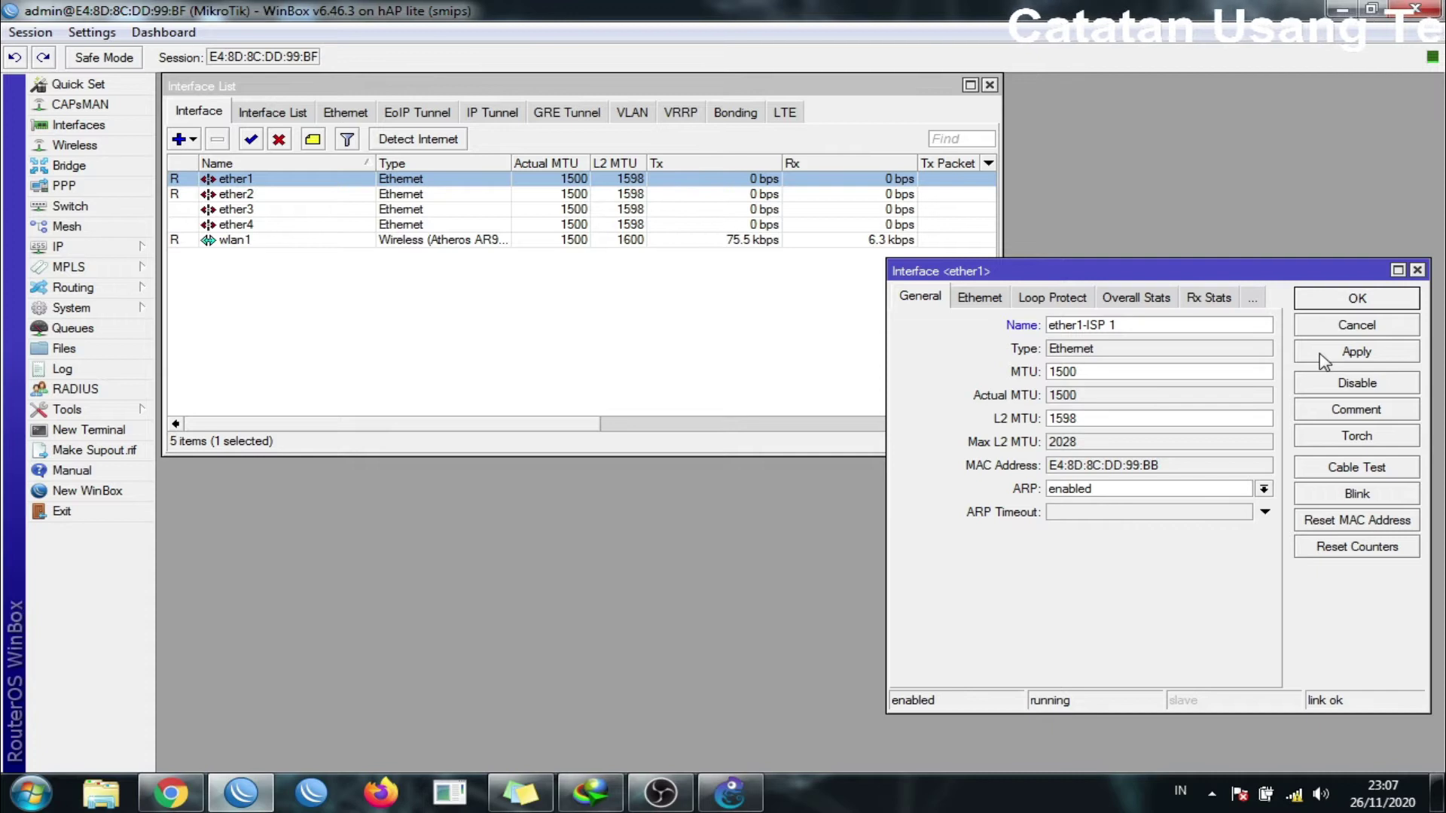
text(_)
click(1325, 357)
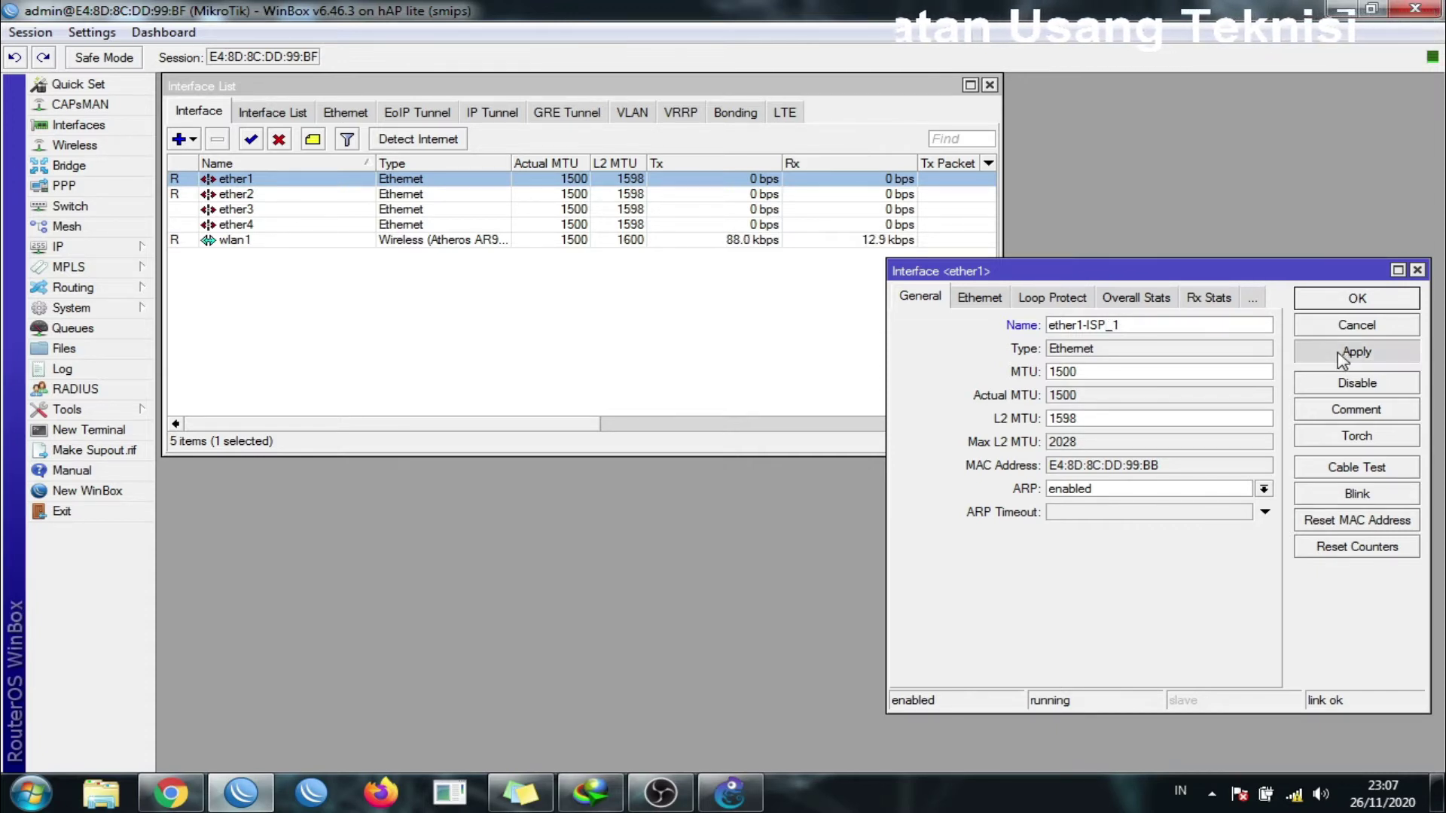
click(1344, 300)
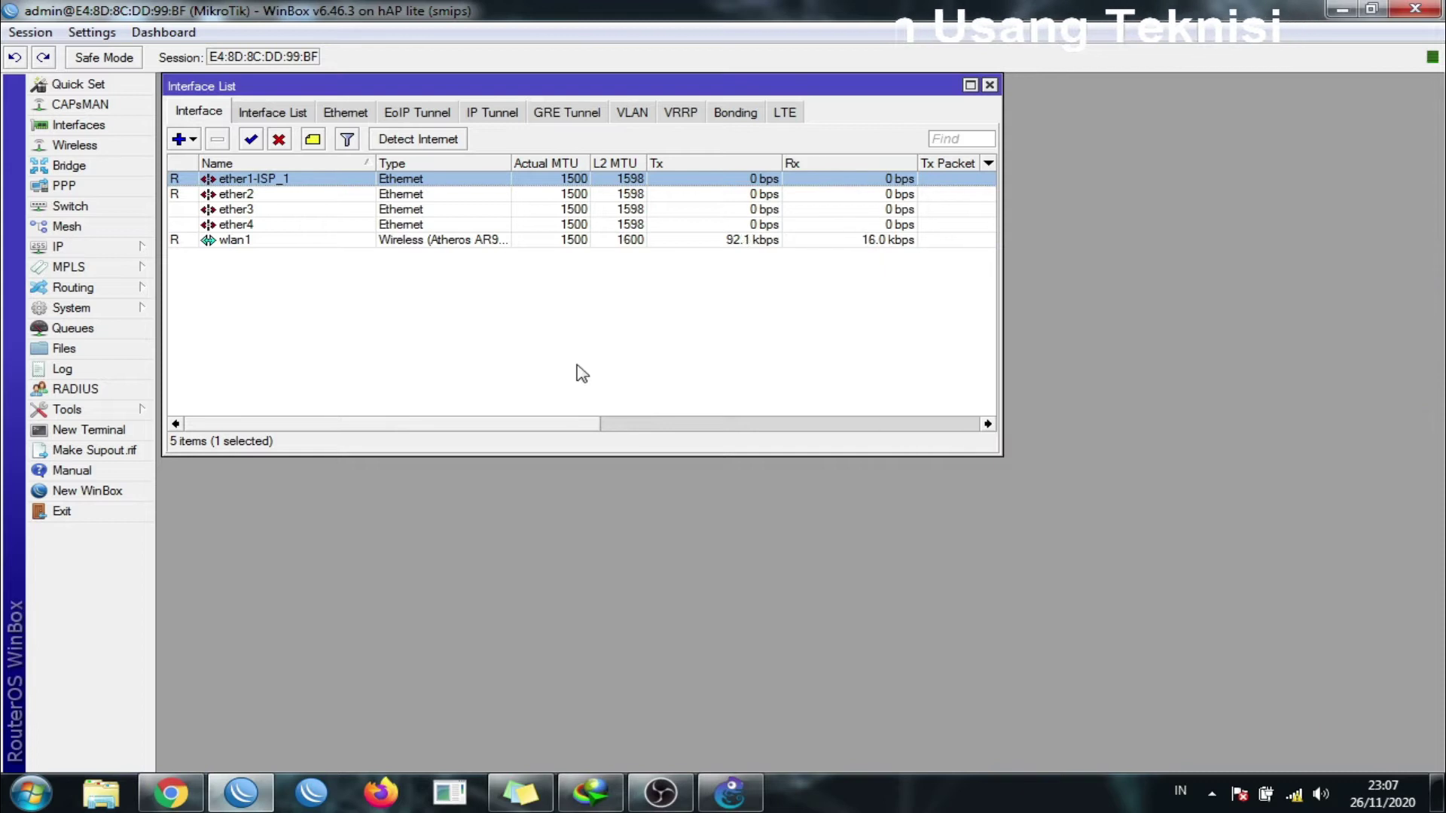
Rename the ether2 interface to ether2-ISP_2 and save the change.
double_click(305, 194)
click(1145, 322)
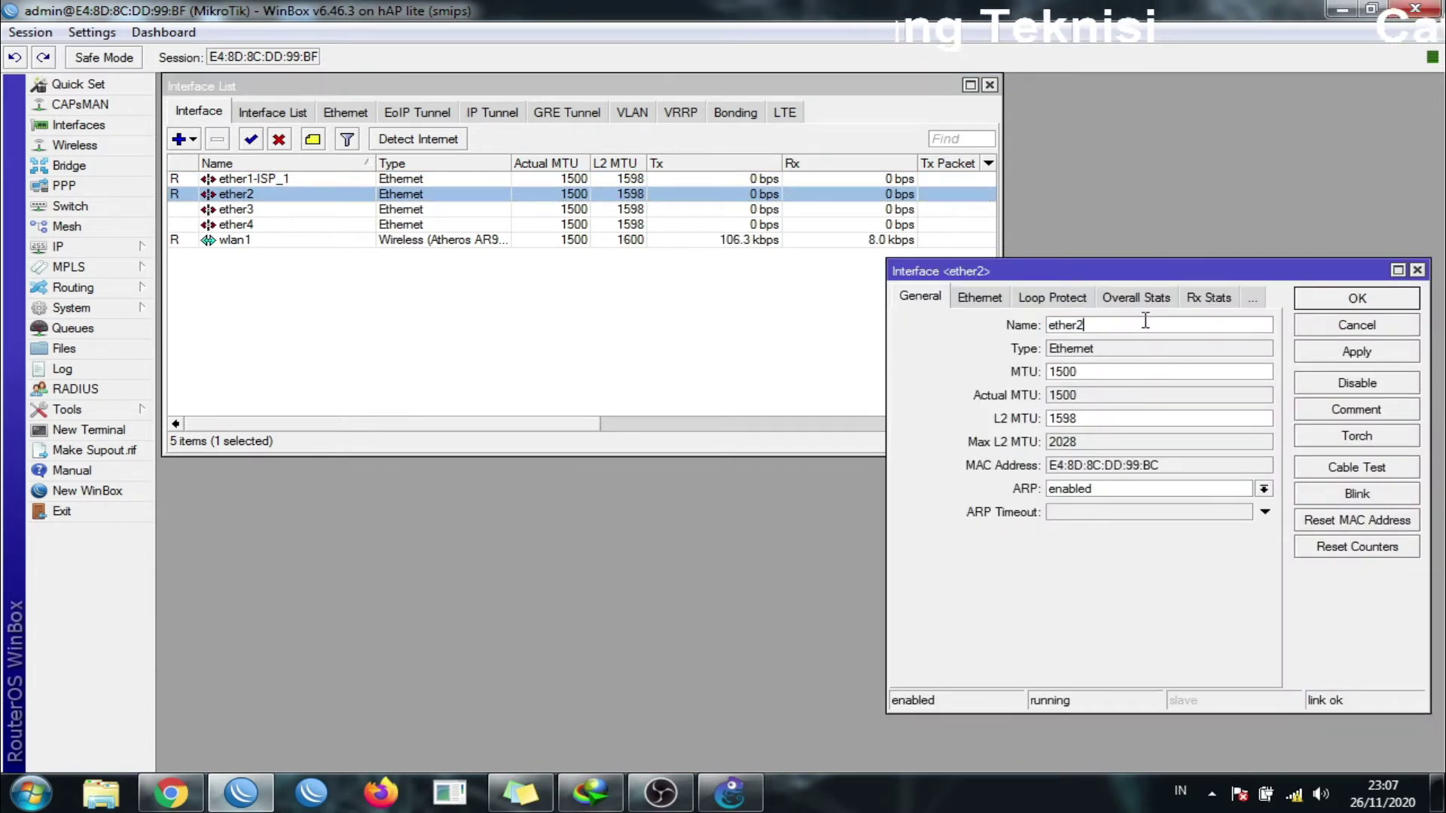
text(-isp)
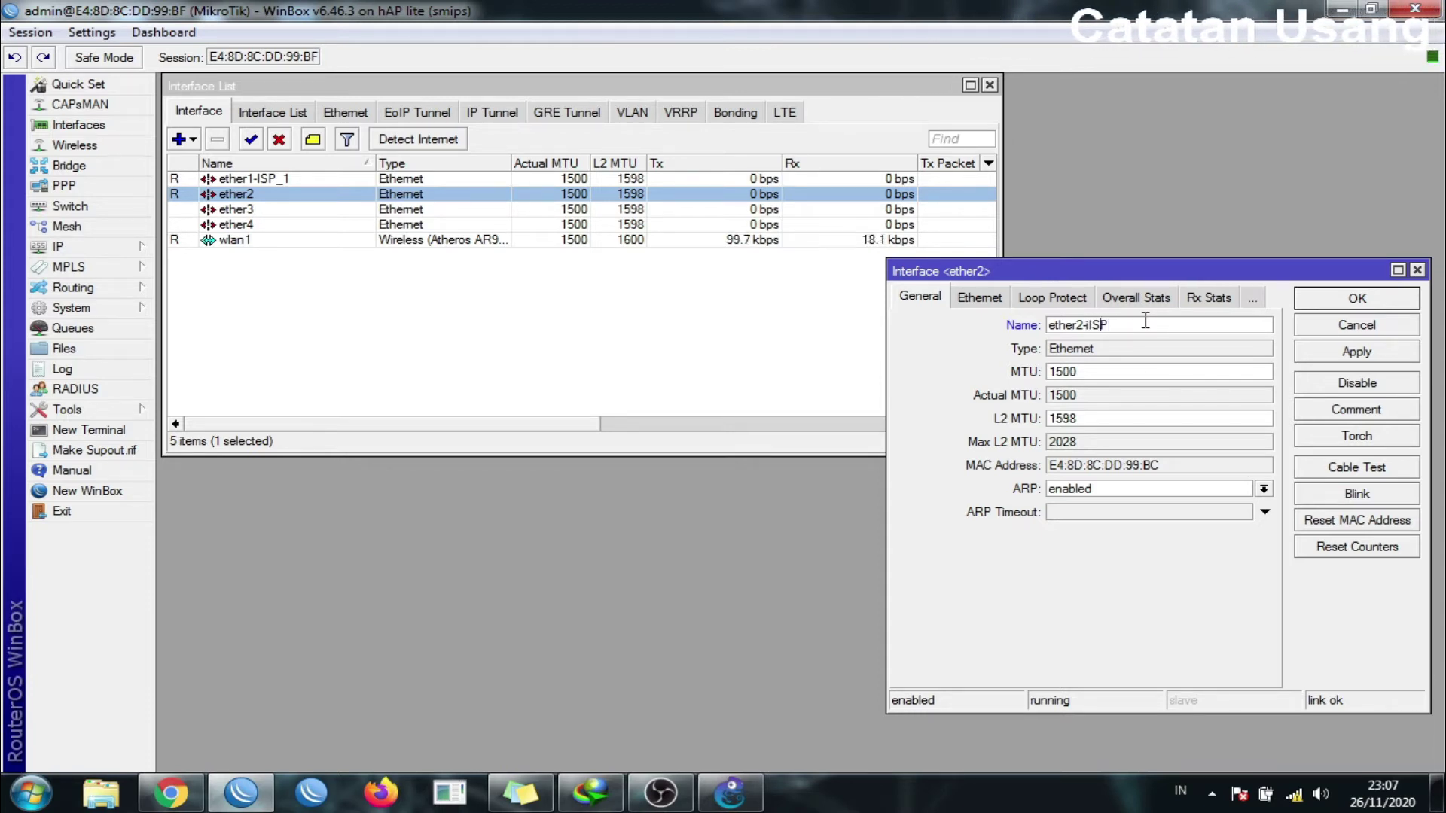
text(I)
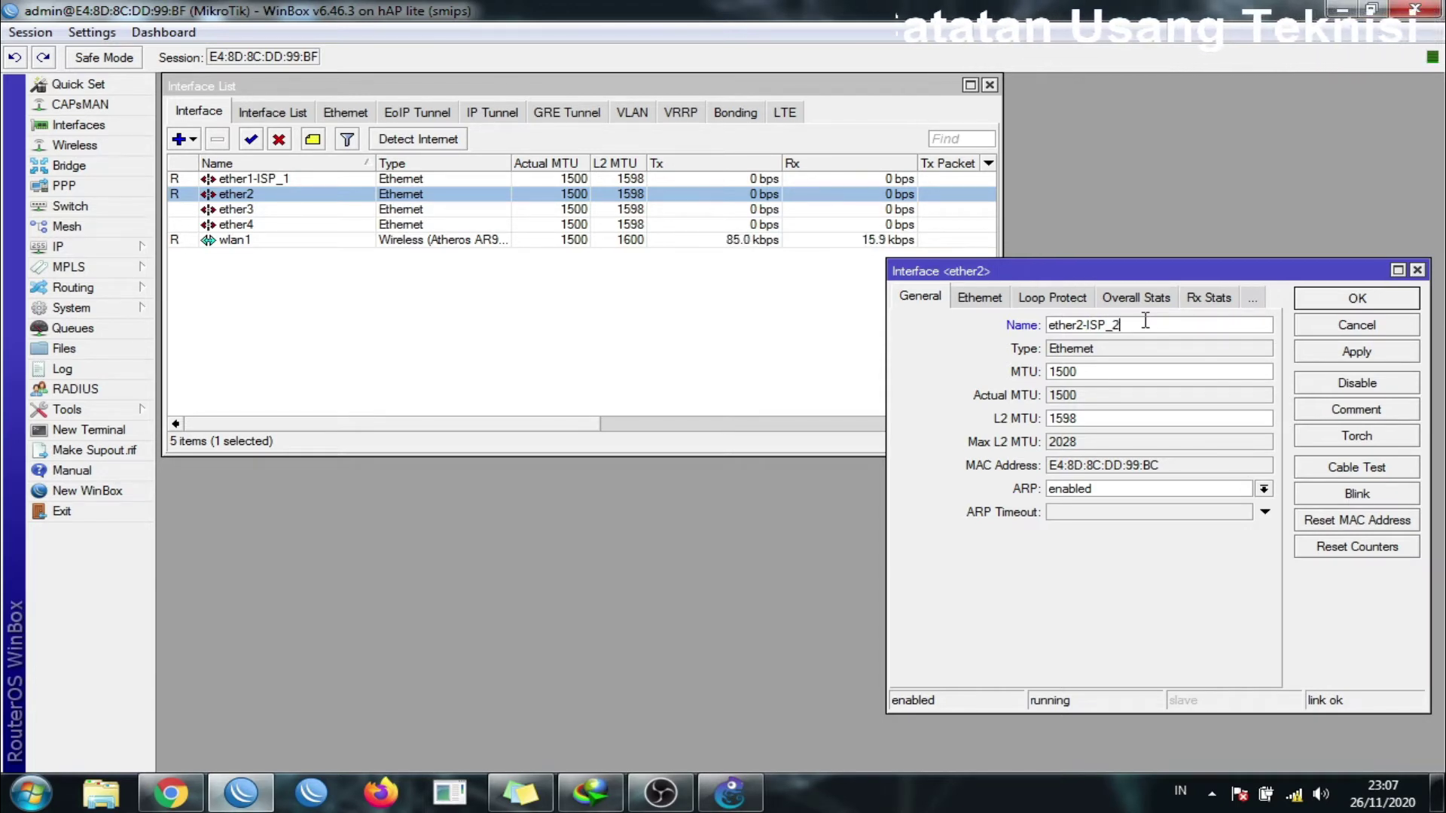
click(1331, 352)
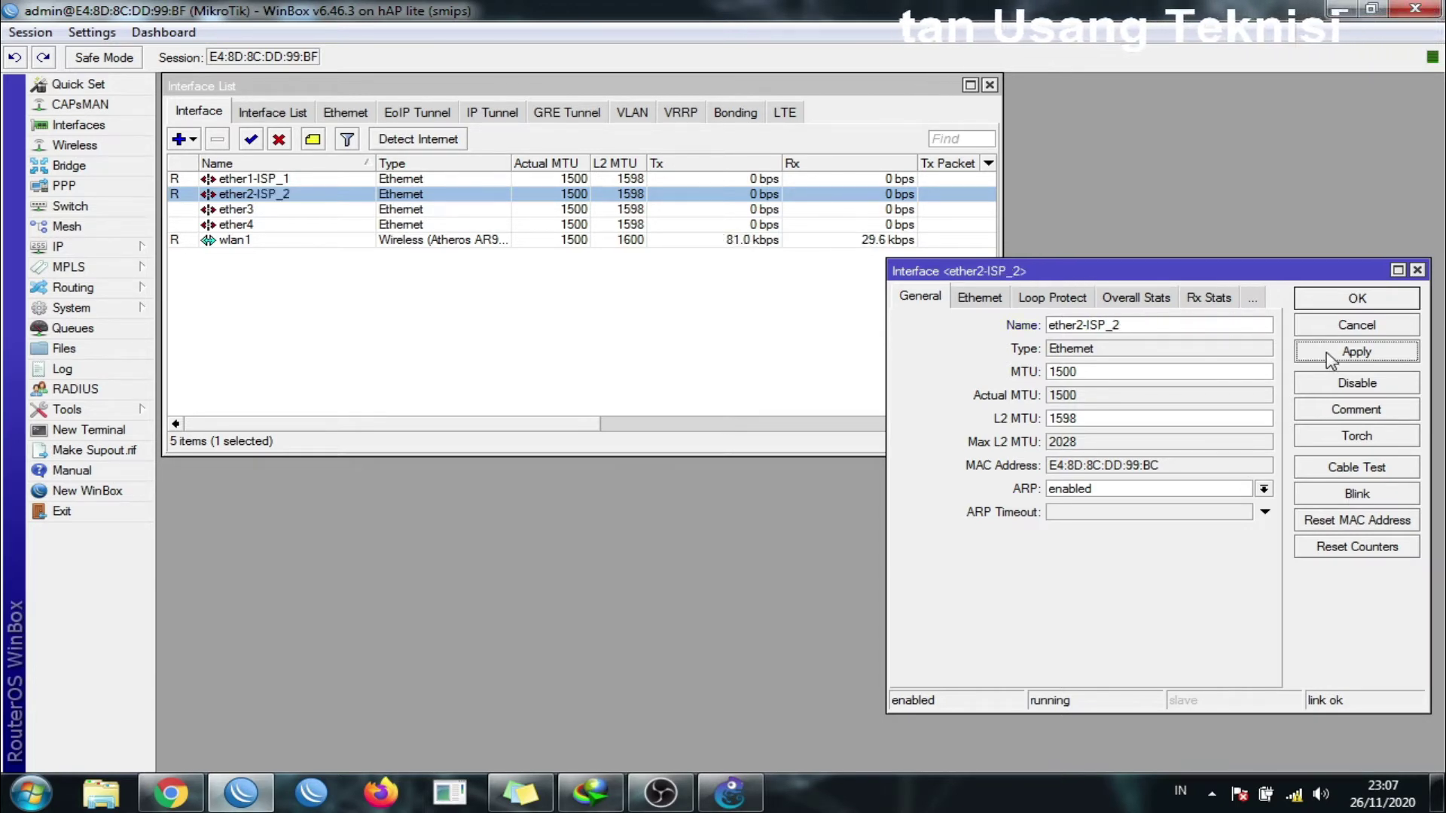
click(1335, 301)
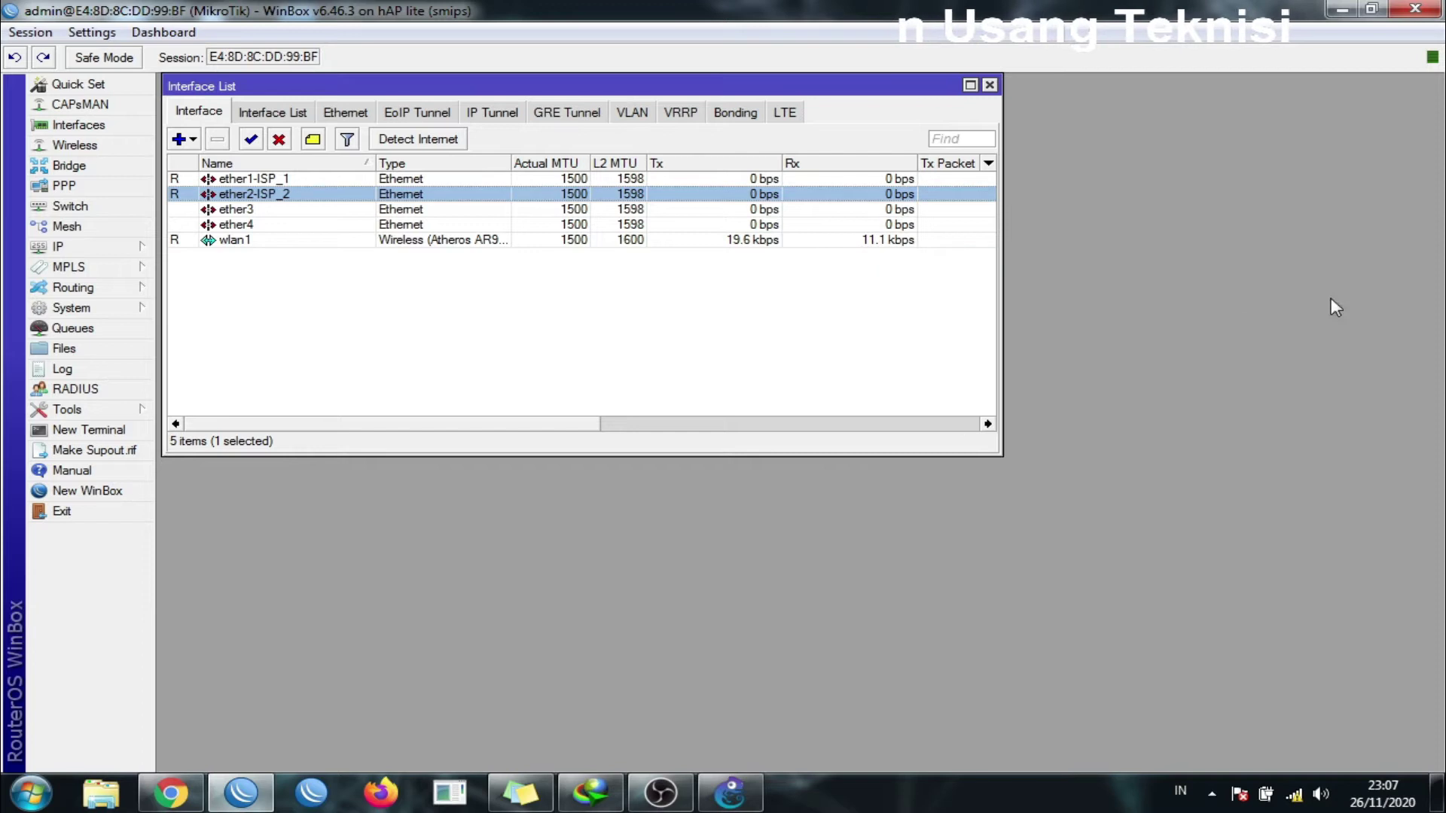
Open the router's IP address list and move it clear of the interface names to review the address of each interface.
click(257, 241)
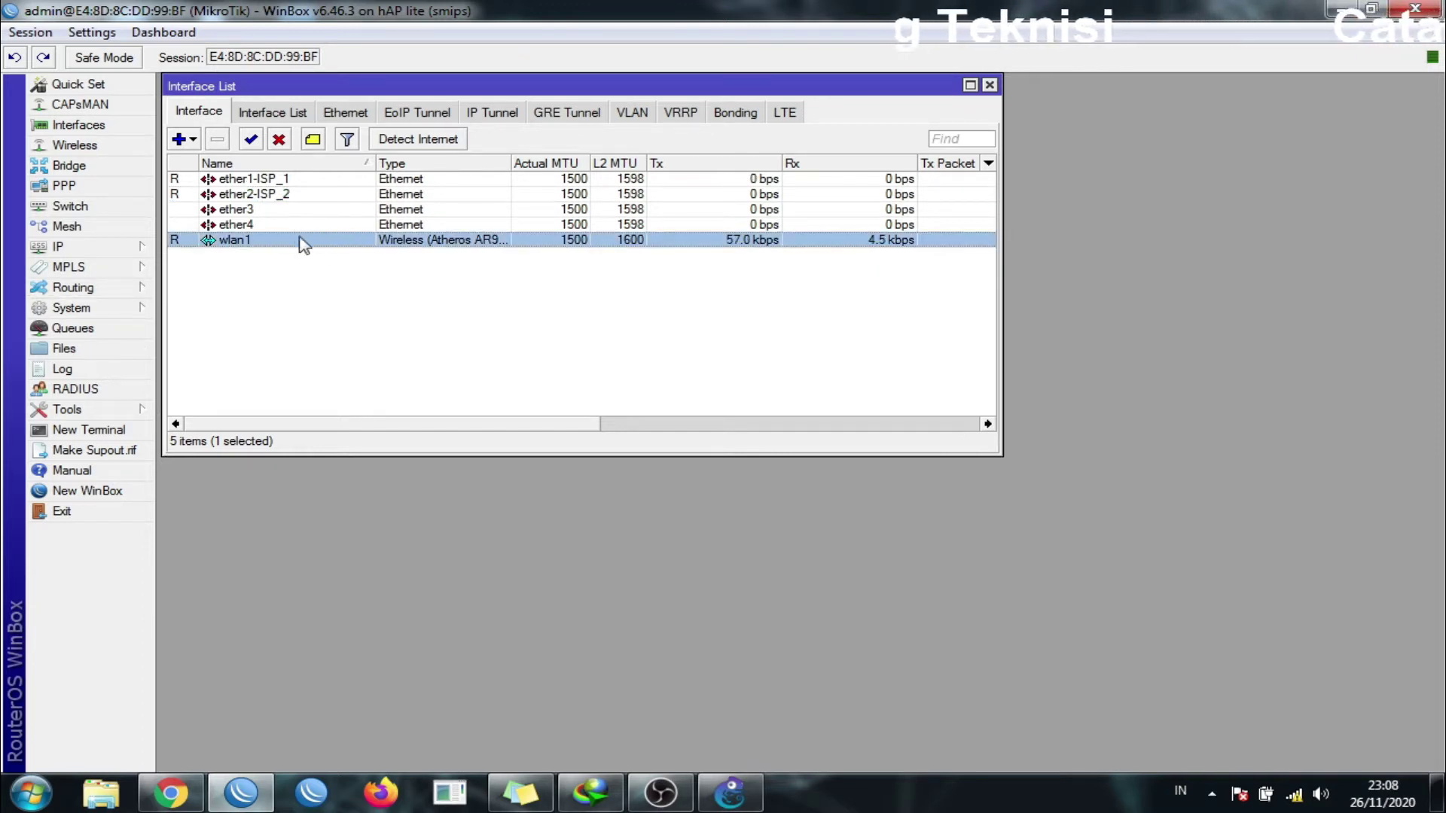
mouse_move(1300, 797)
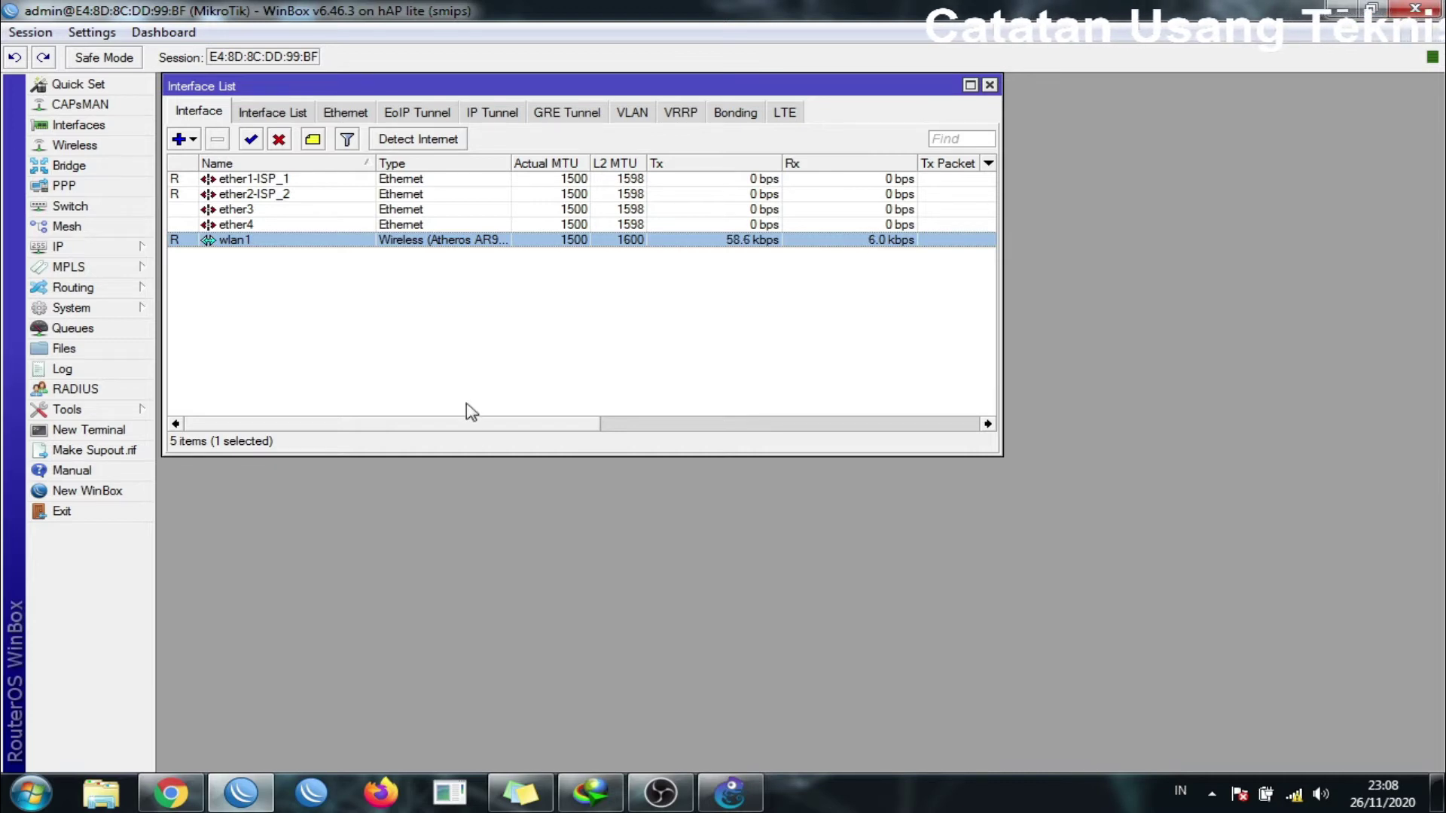
click(119, 251)
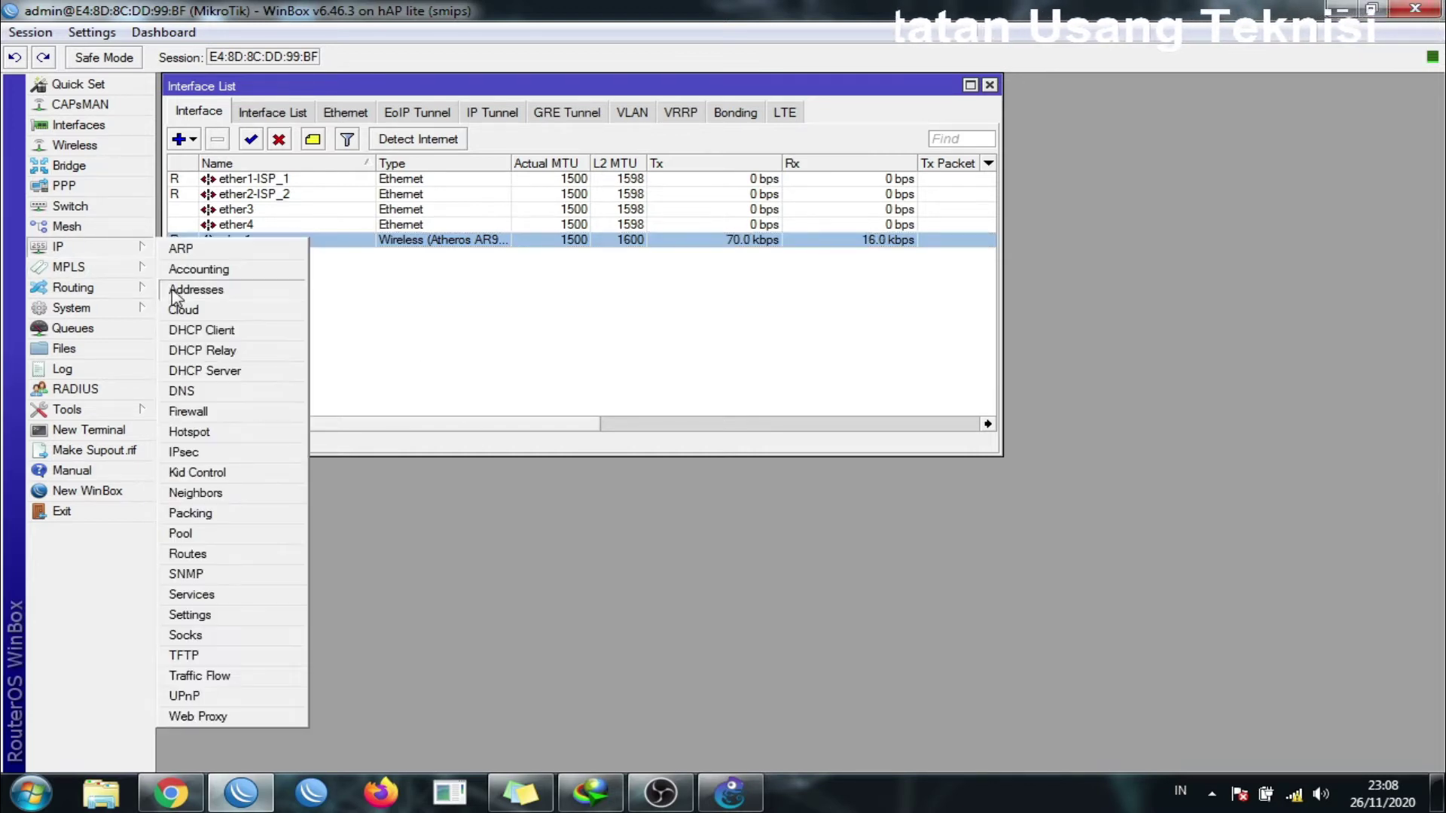
click(200, 287)
click(301, 381)
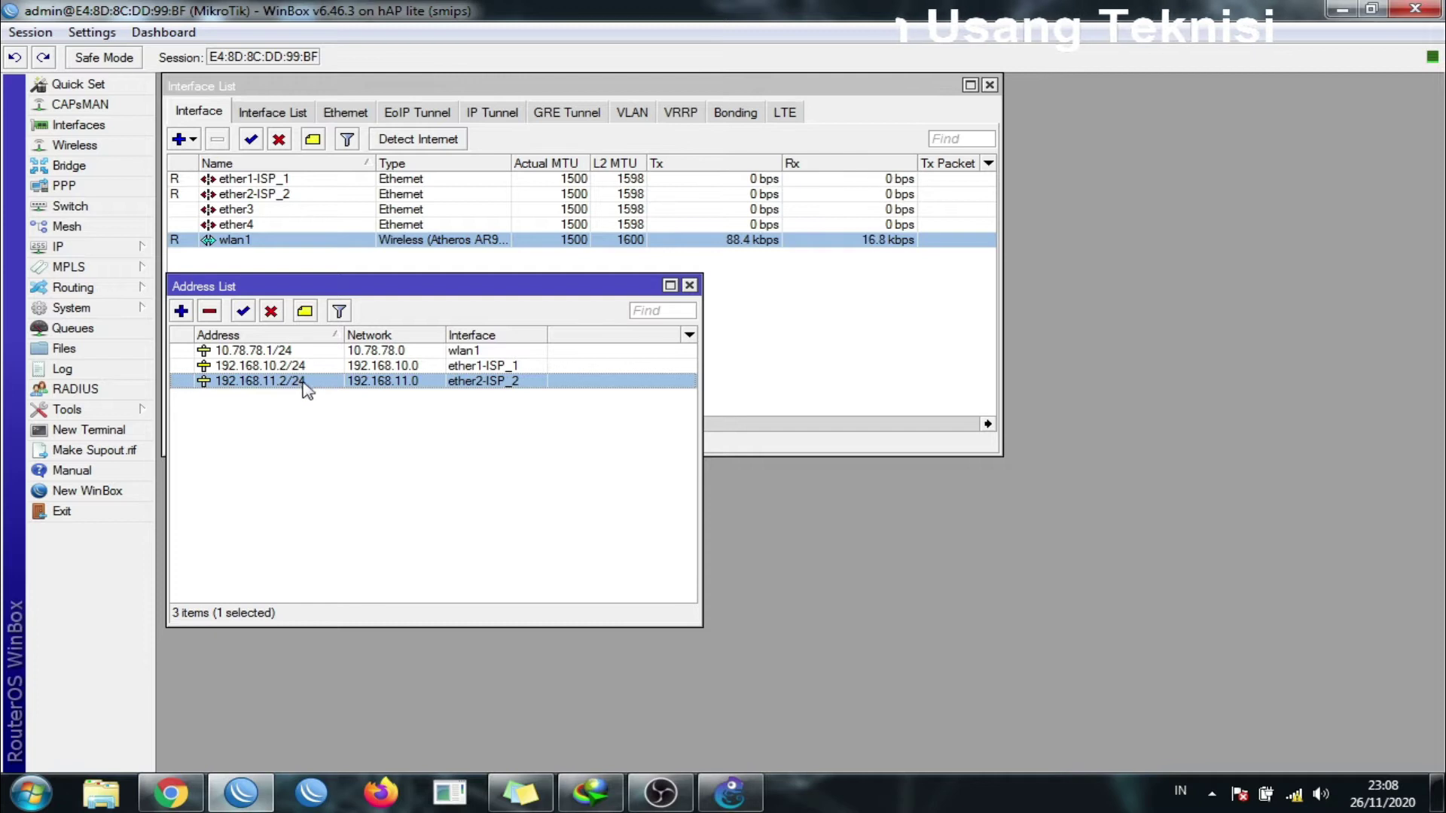
drag(337, 284, 596, 290)
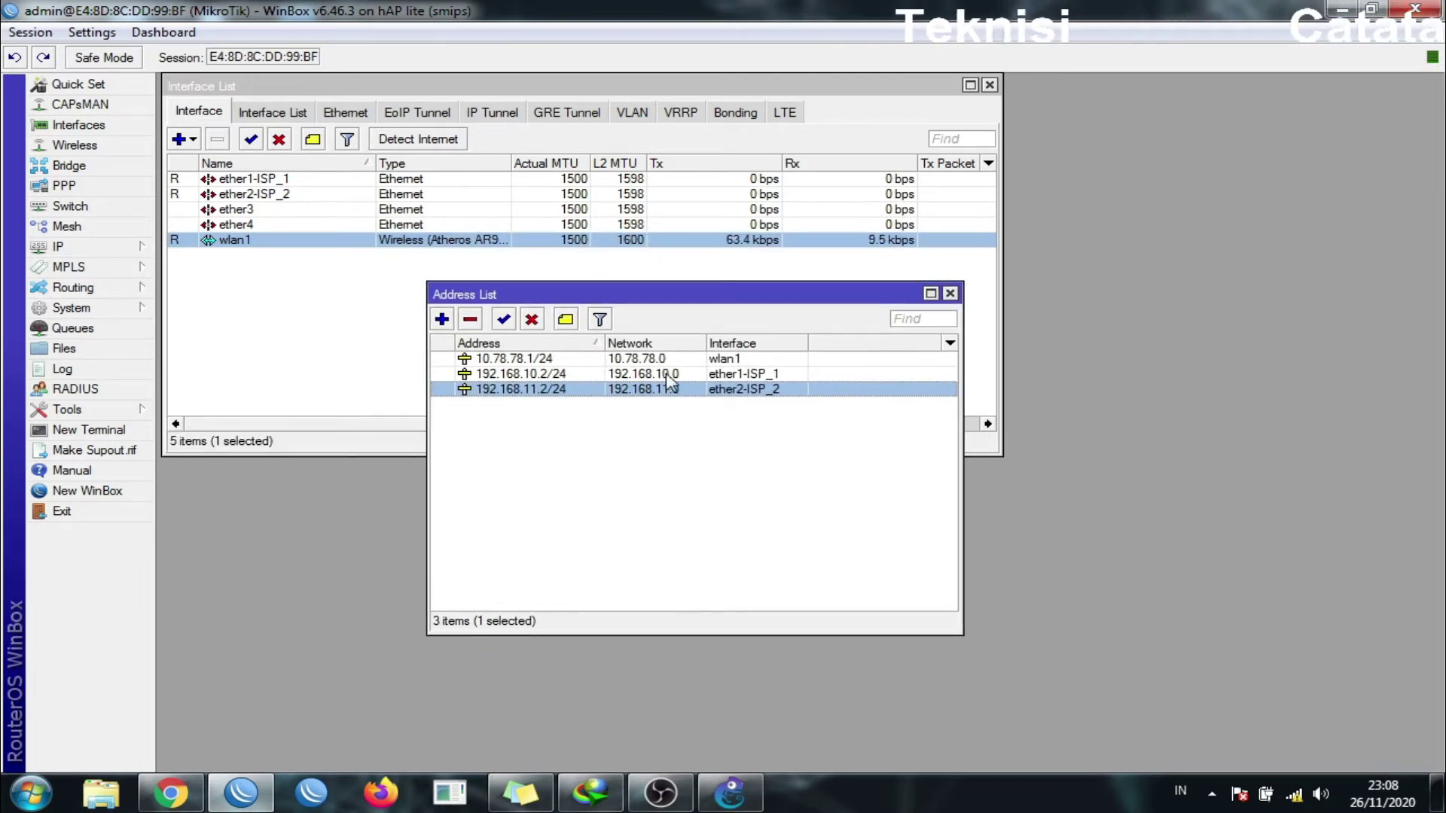
Check the addresses and networks assigned to ether1-ISP_1 and ether2-ISP_2, and close the address list.
click(695, 375)
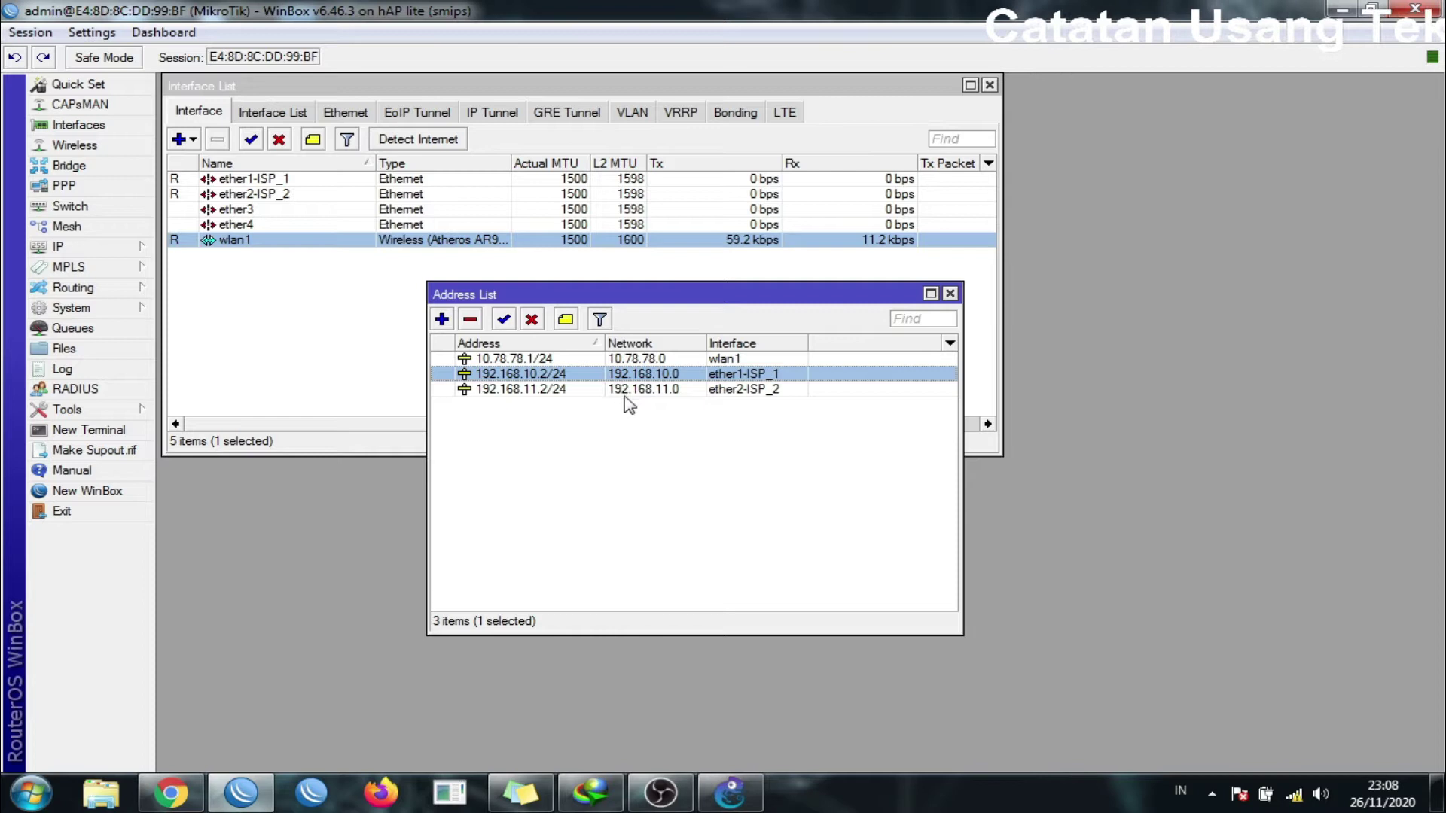
click(512, 389)
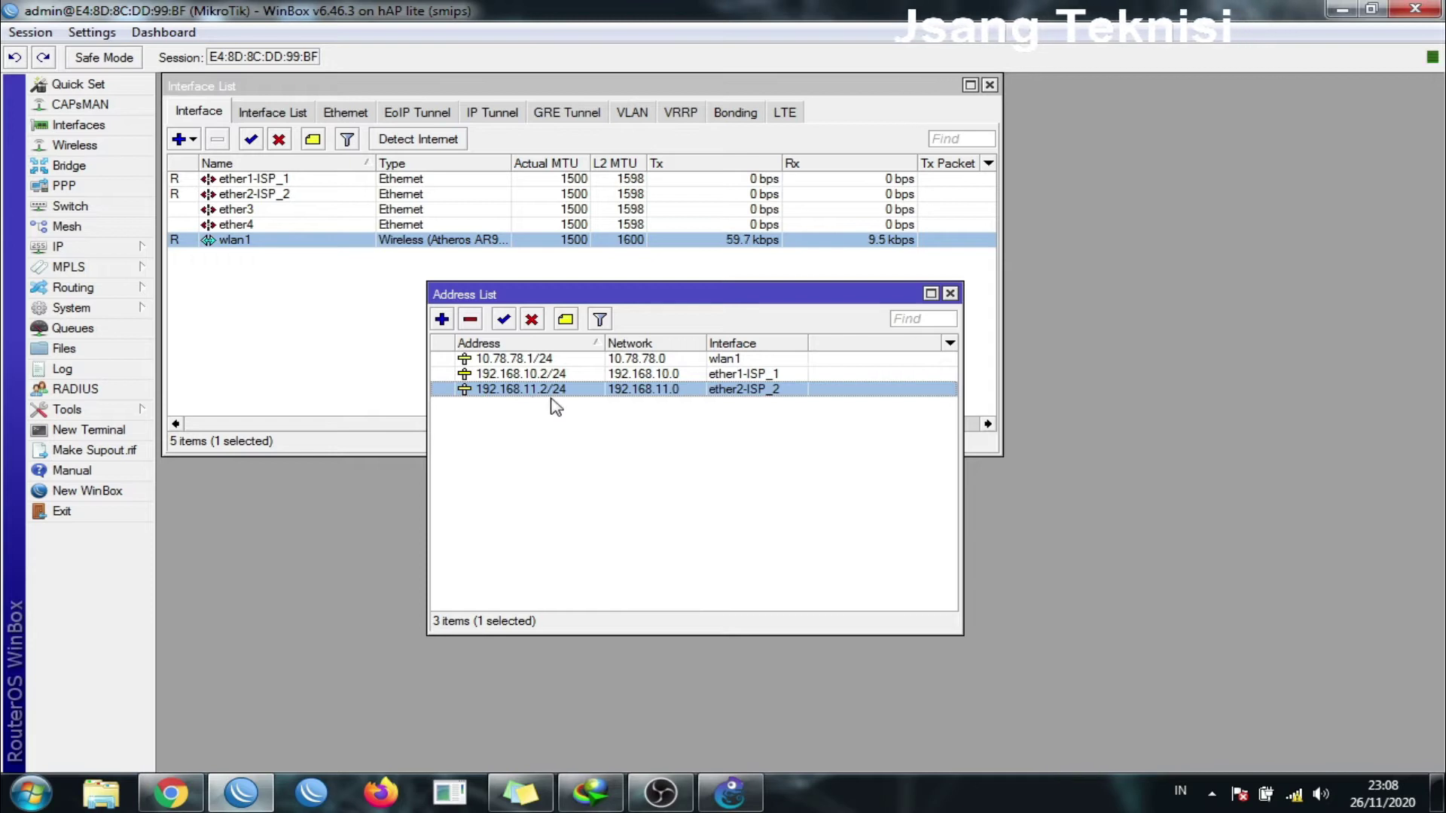
click(949, 293)
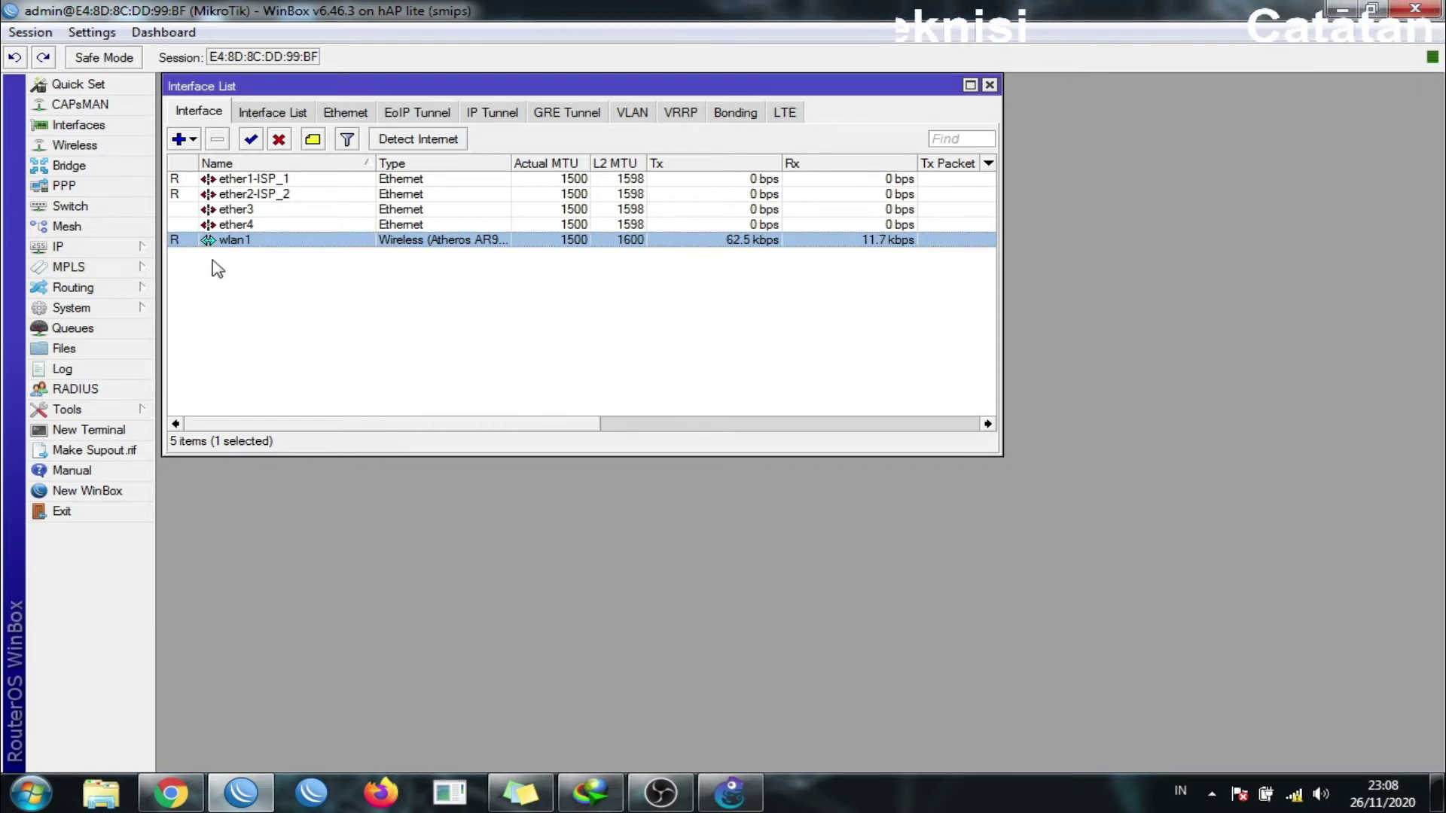
Set the router's DNS servers to 8.8.8.8 and 8.8.4.4 and save the DNS settings.
click(92, 250)
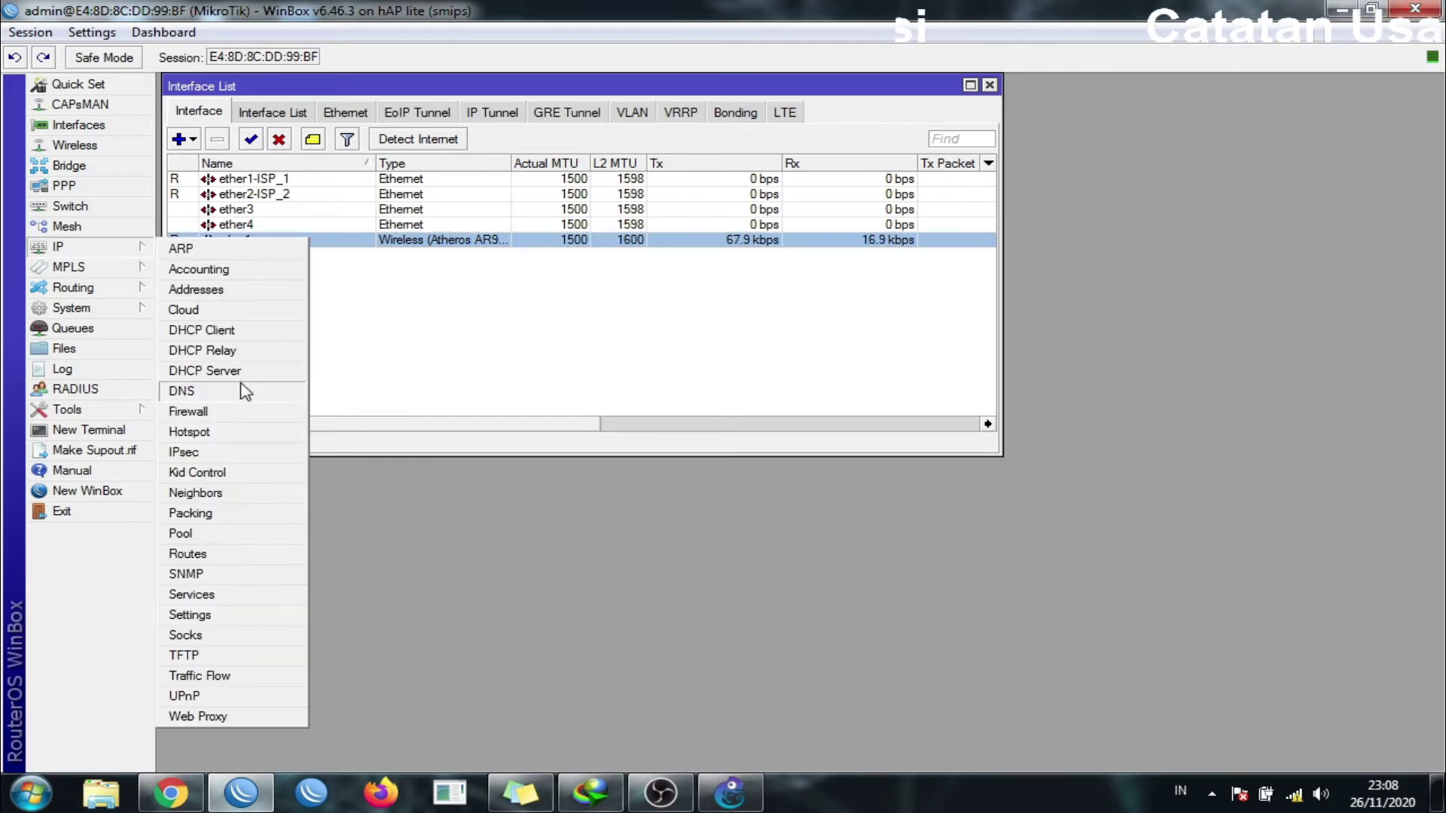
click(184, 390)
double_click(833, 298)
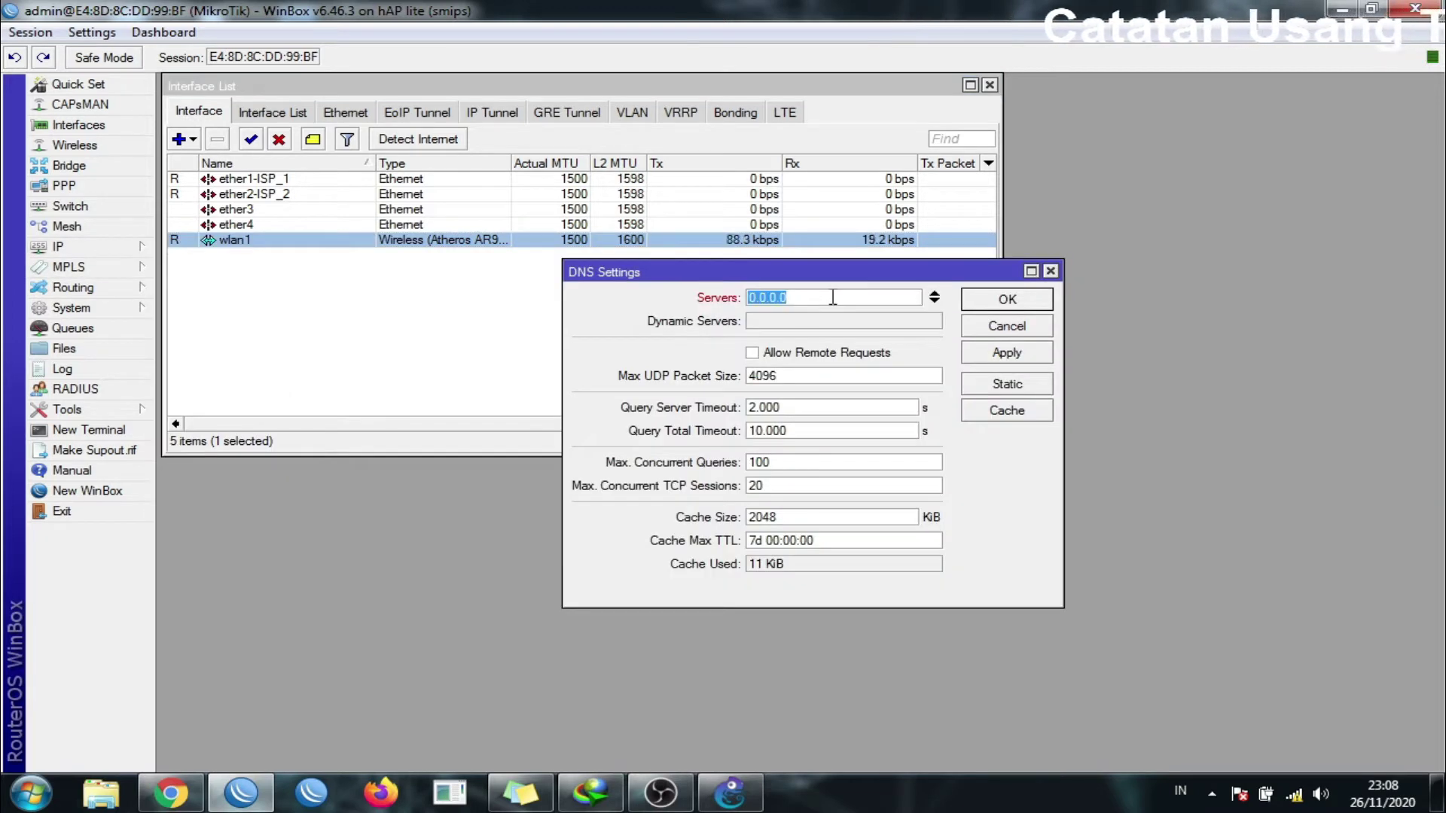
drag(832, 299, 720, 314)
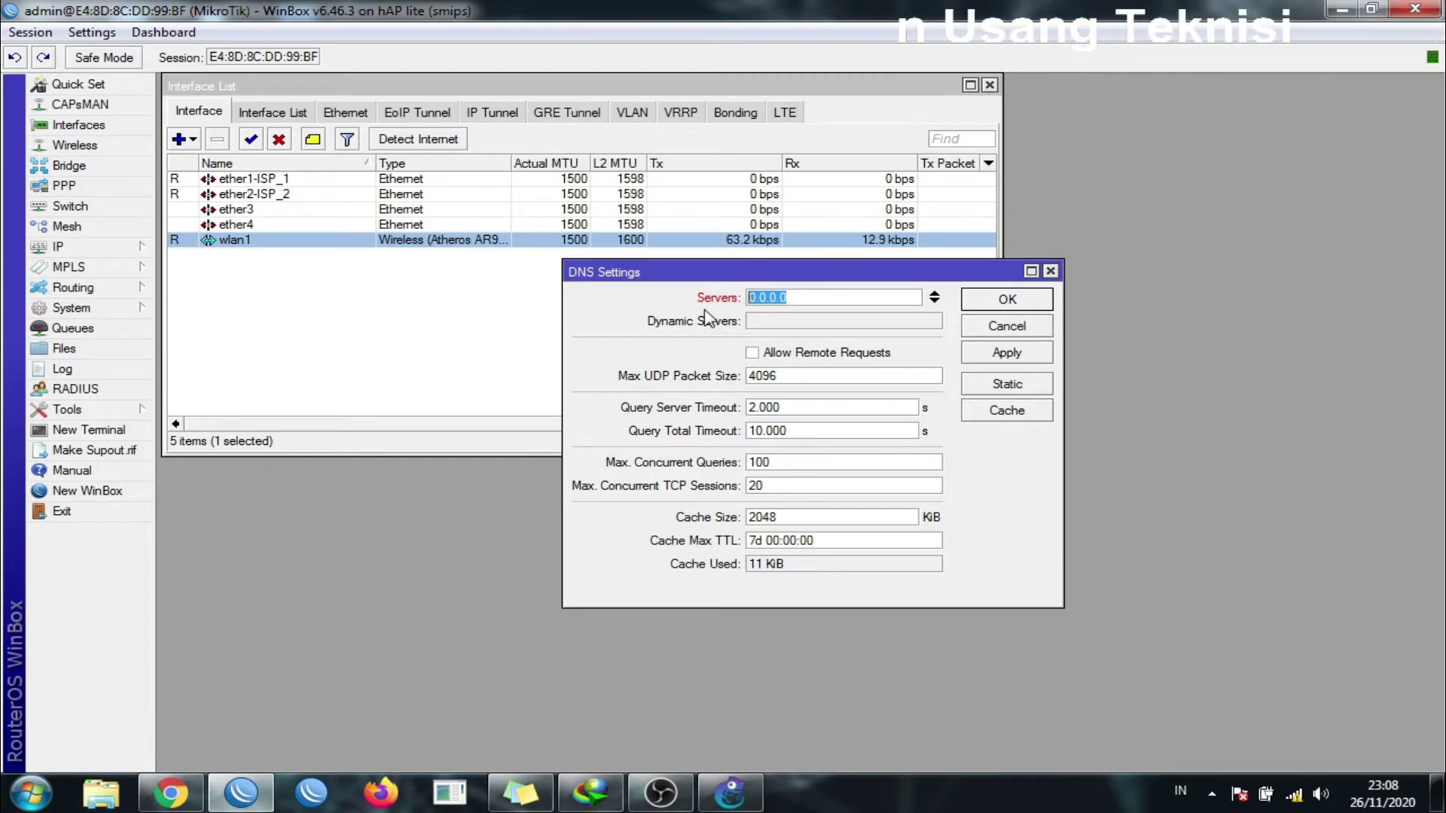
text(8.8.8.8)
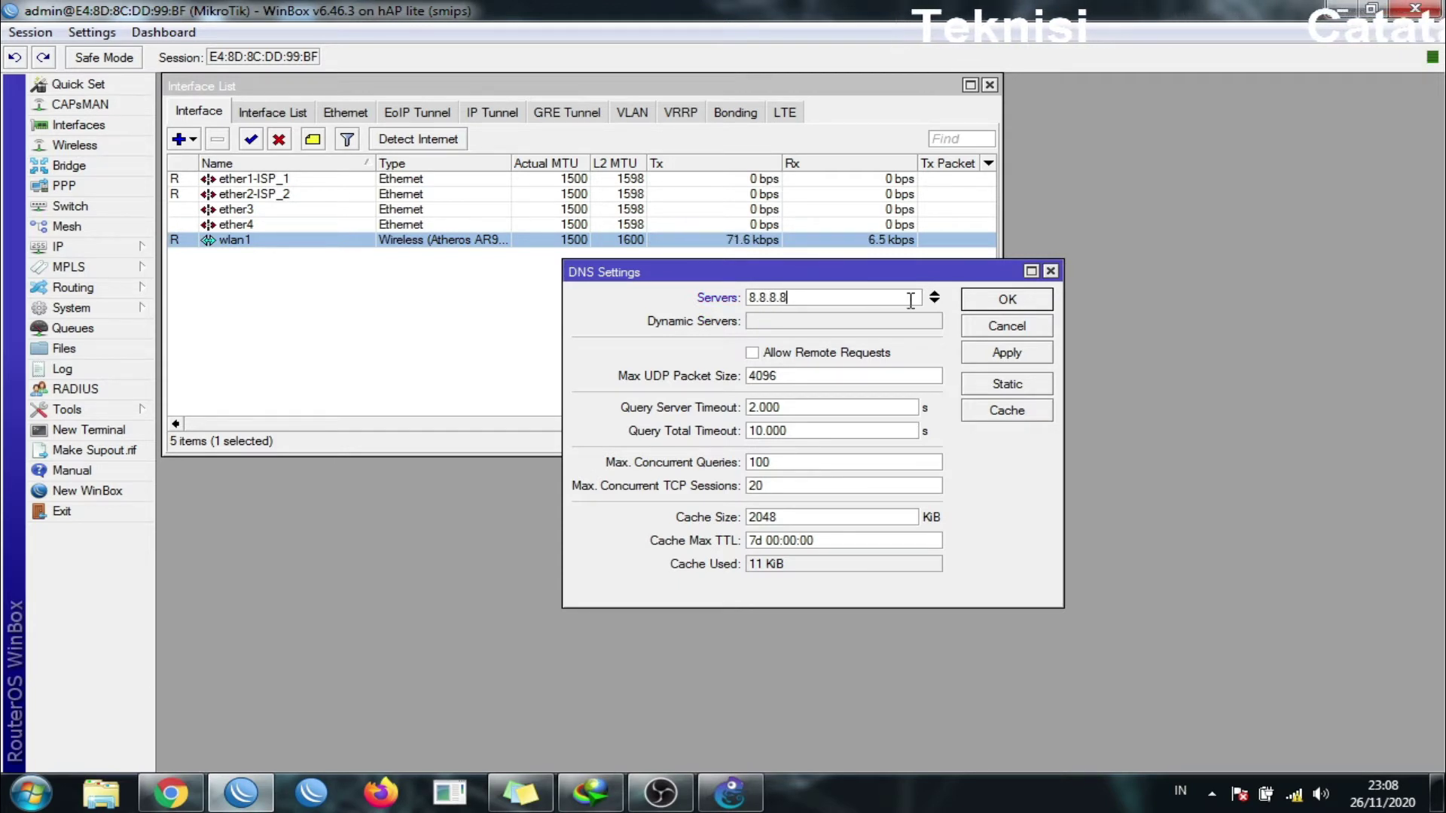
click(935, 300)
drag(883, 317, 725, 332)
text(8.8.4.4)
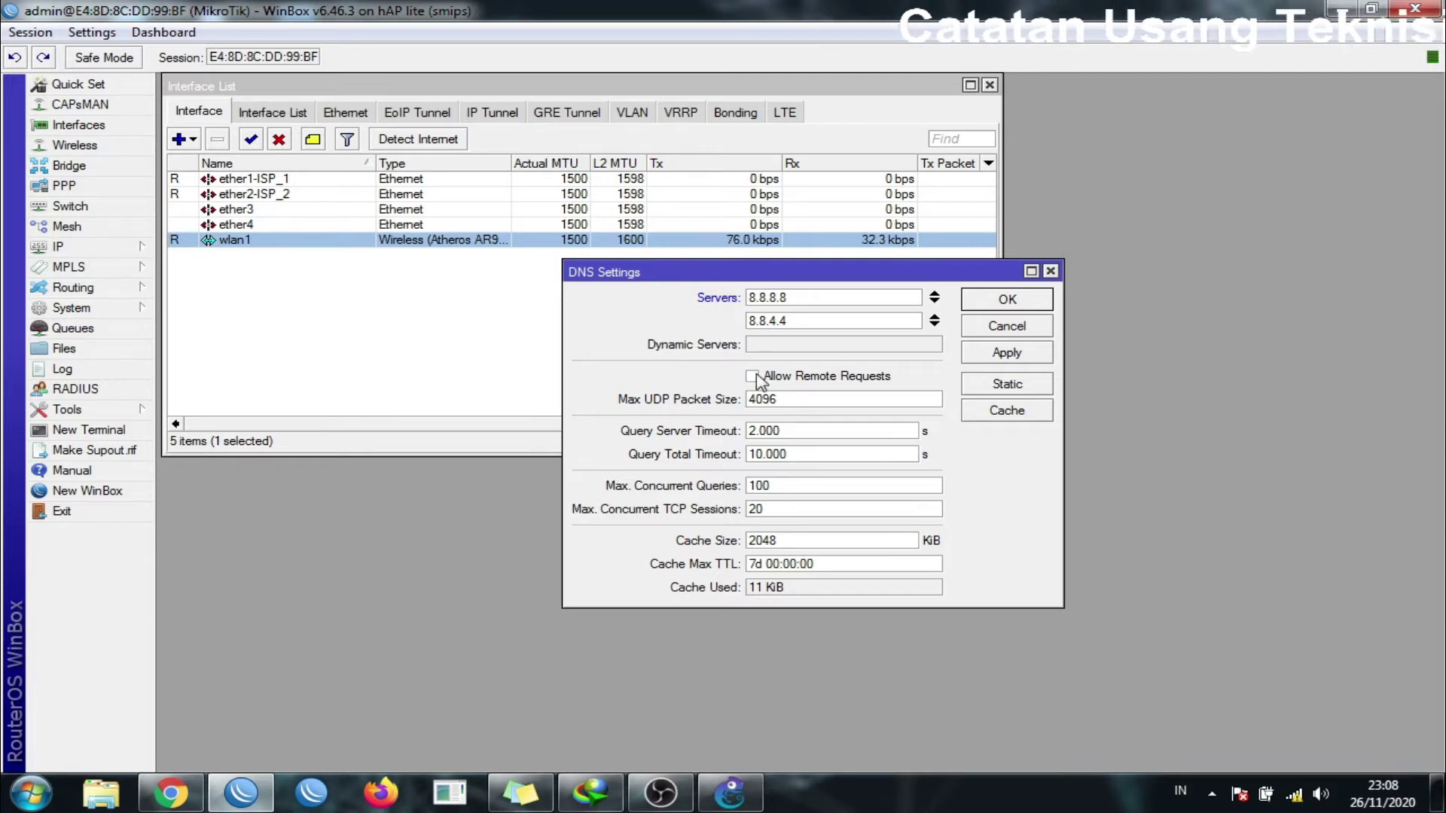
click(984, 357)
click(1004, 299)
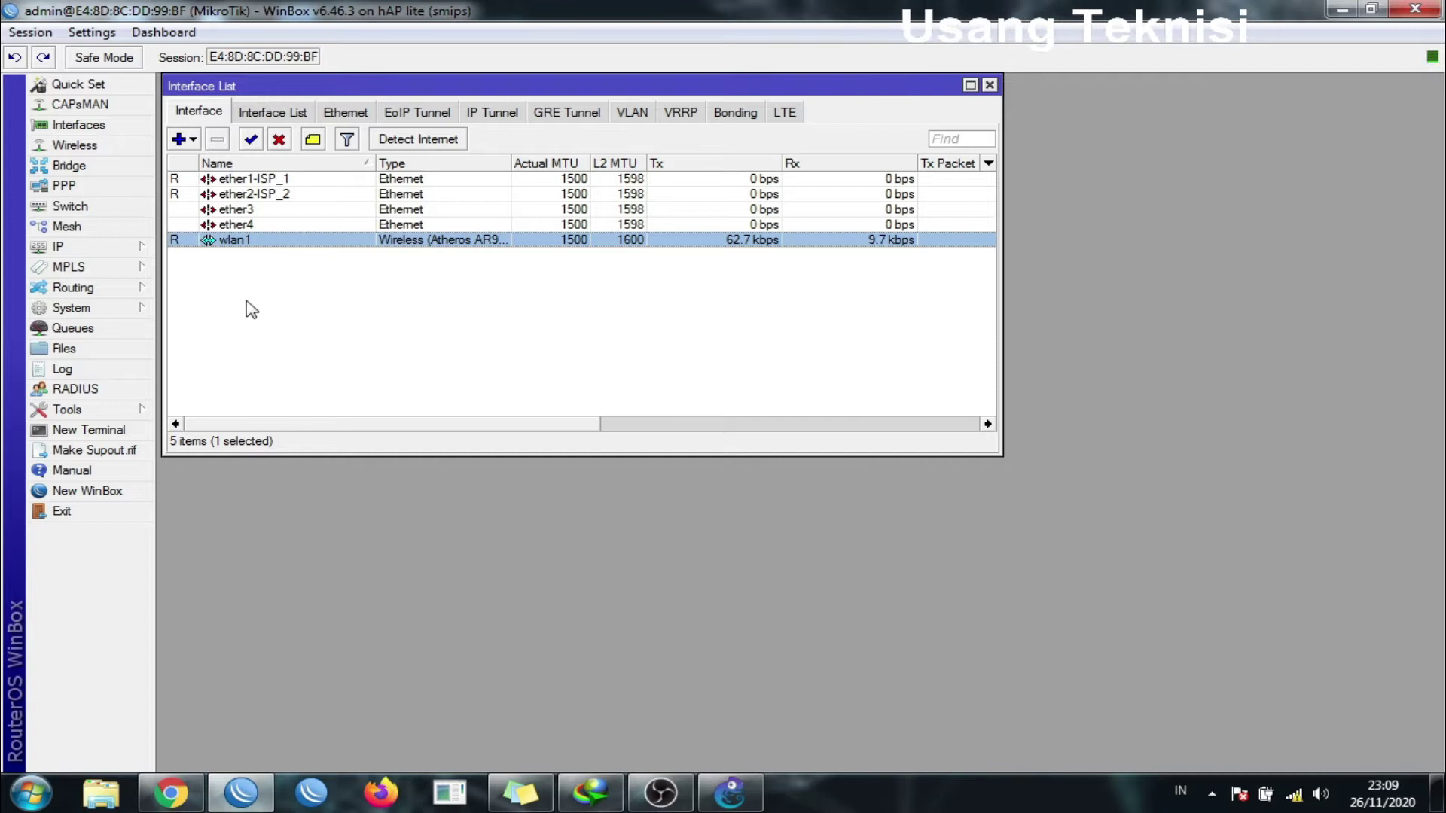
Start a new firewall NAT rule on the srcnat chain with ether1-ISP_1 as the out interface.
click(136, 252)
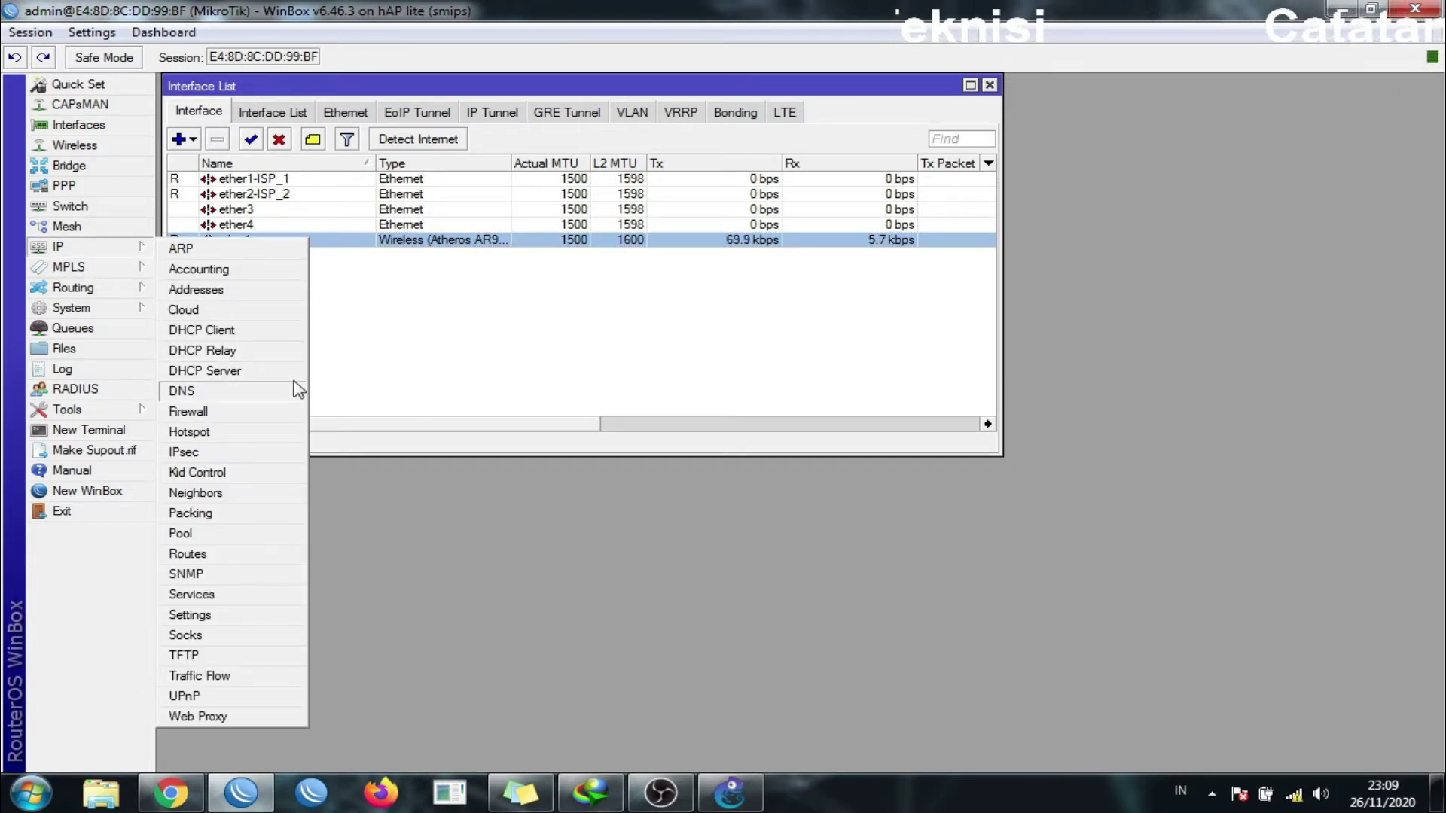
click(275, 419)
click(269, 393)
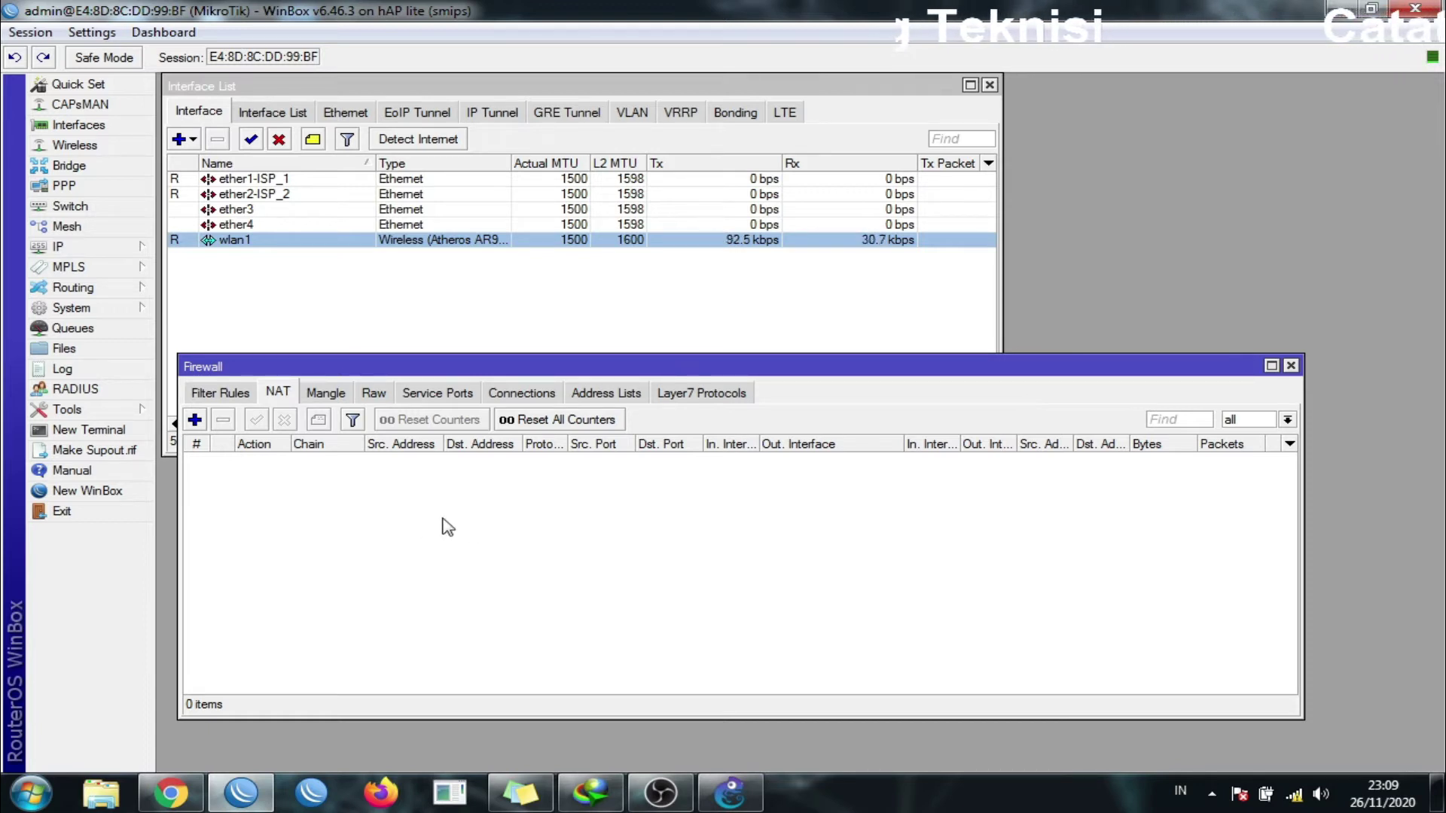
click(194, 420)
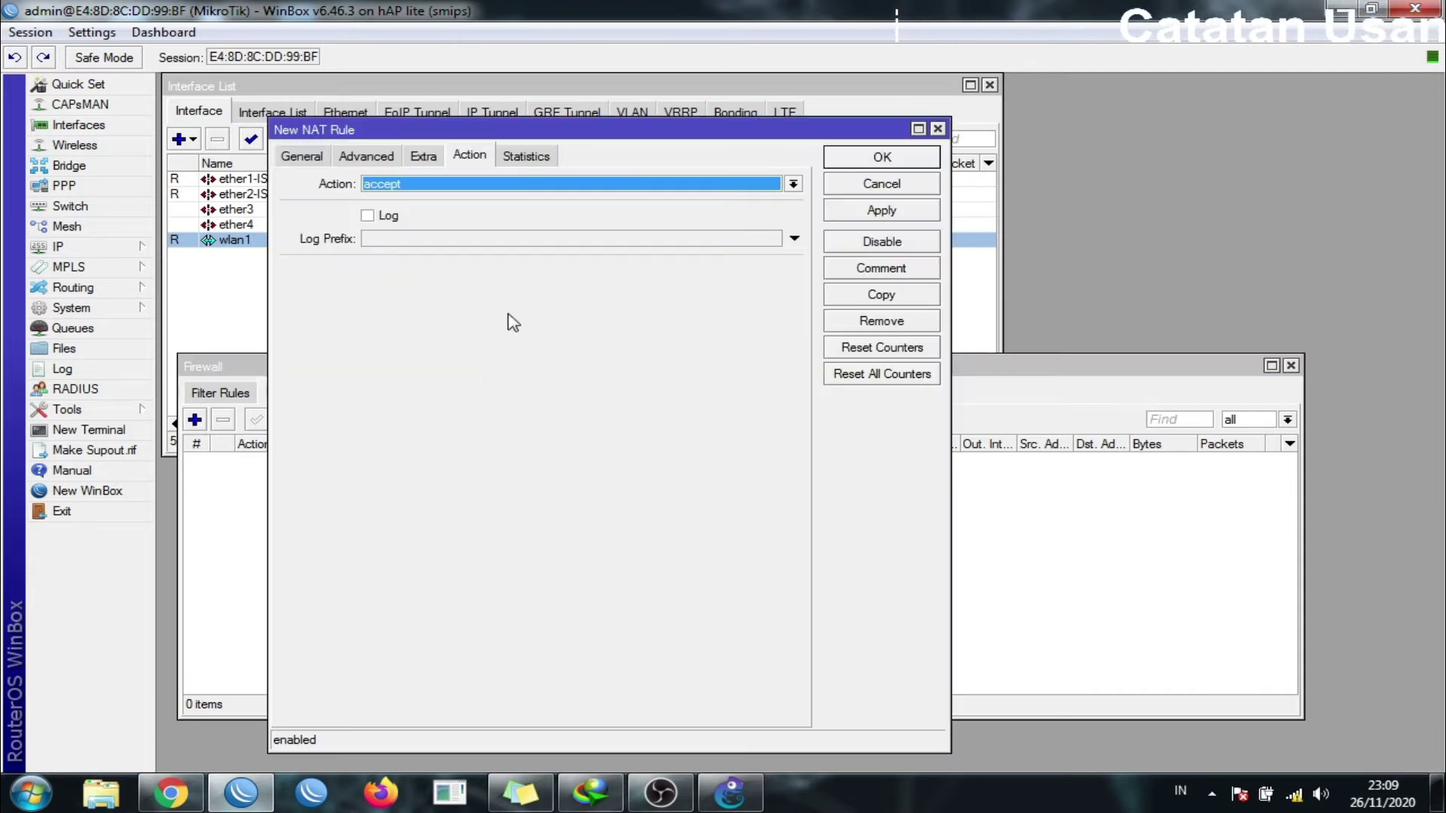
click(319, 160)
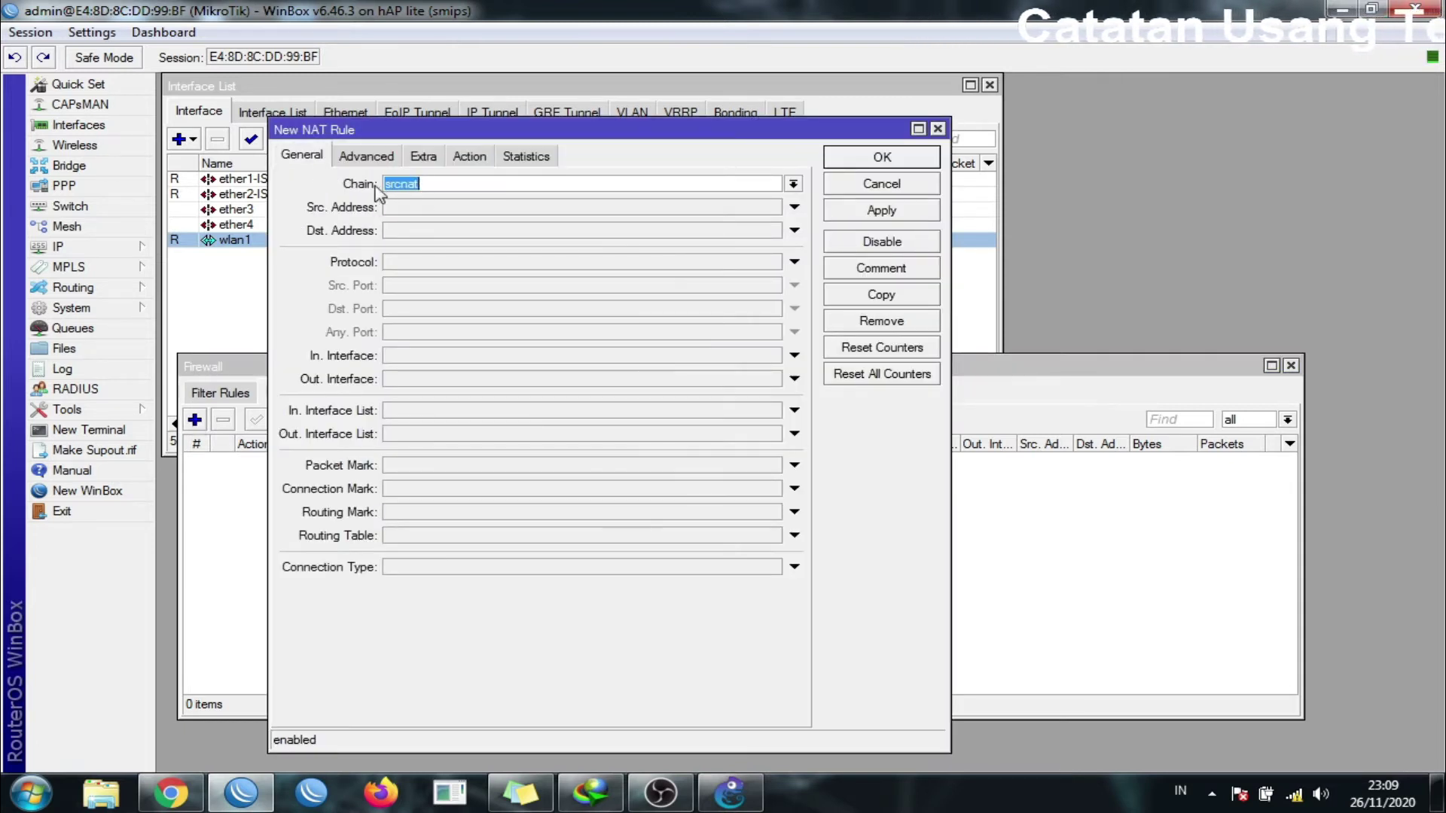
click(401, 185)
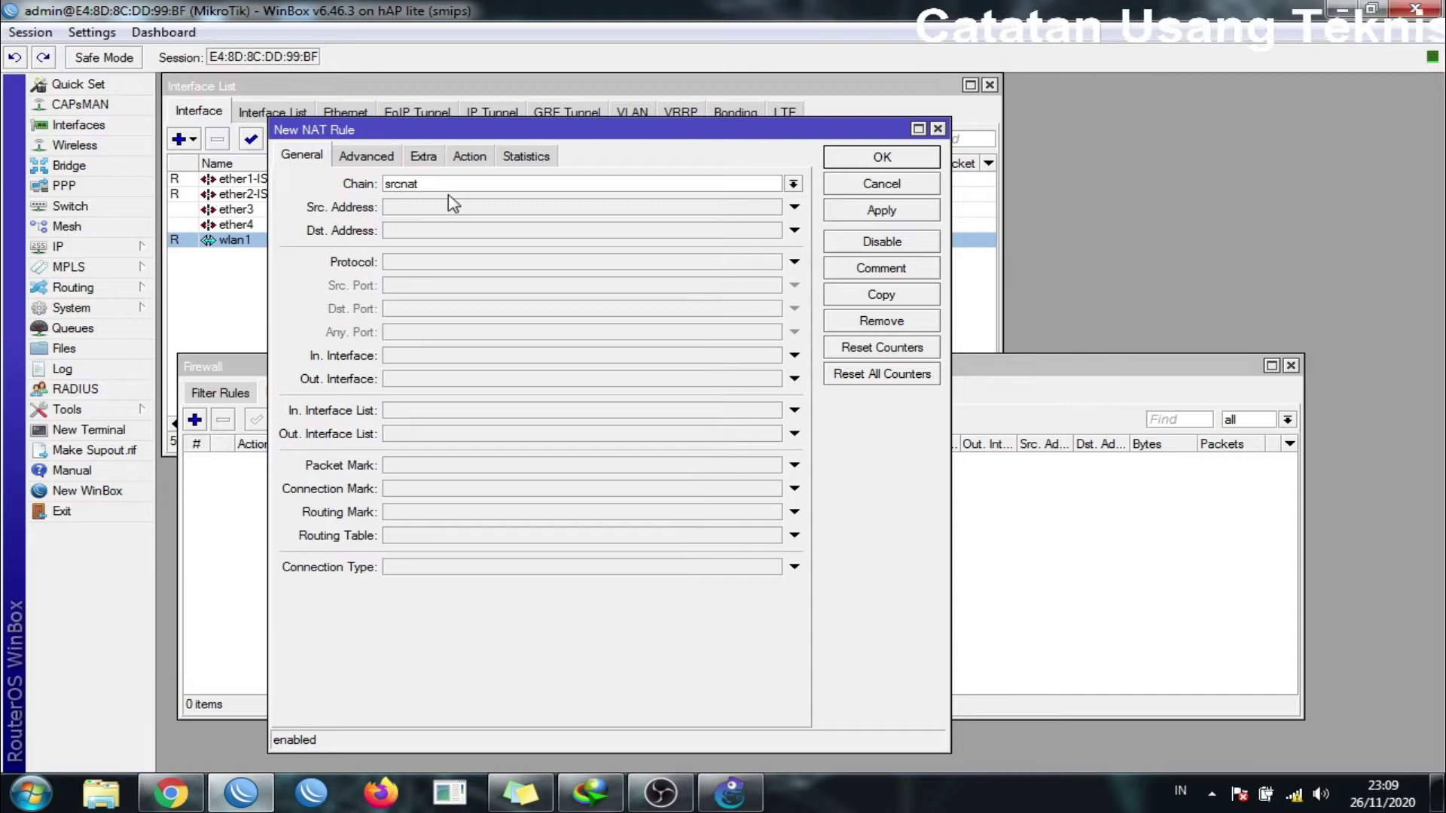
click(516, 381)
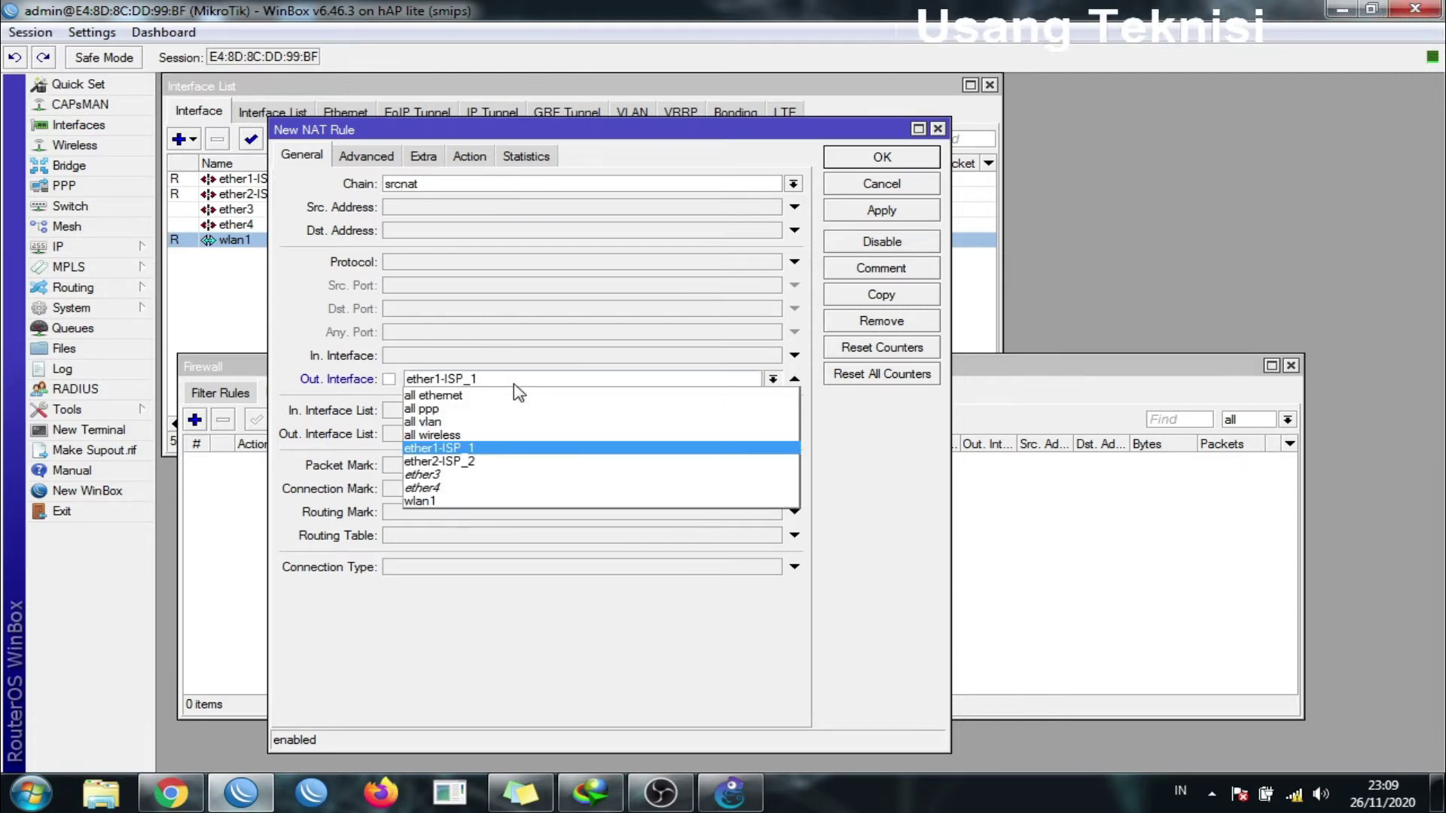
click(507, 450)
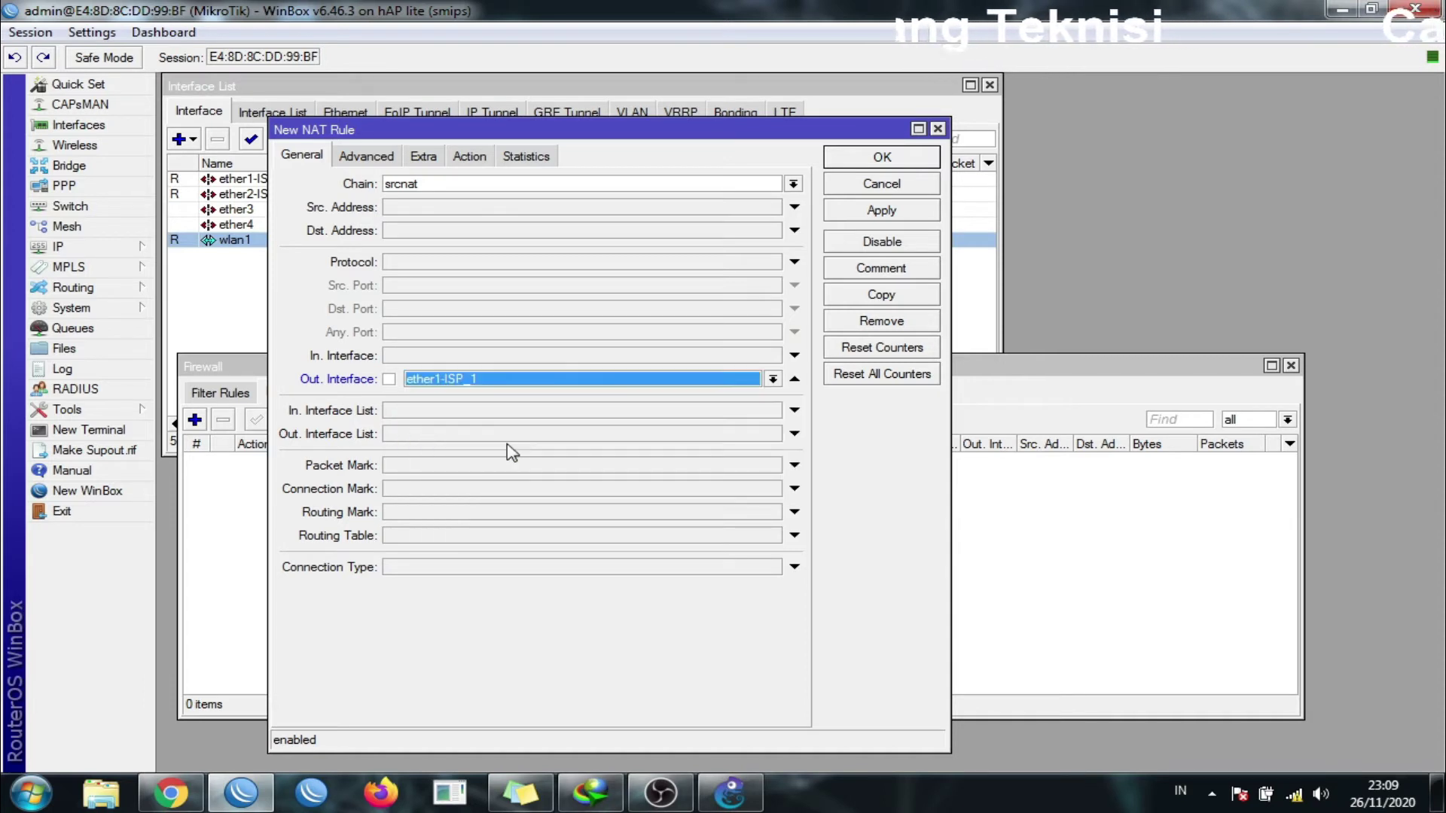
Set the new NAT rule's action to masquerade and apply the rule.
click(469, 156)
click(472, 185)
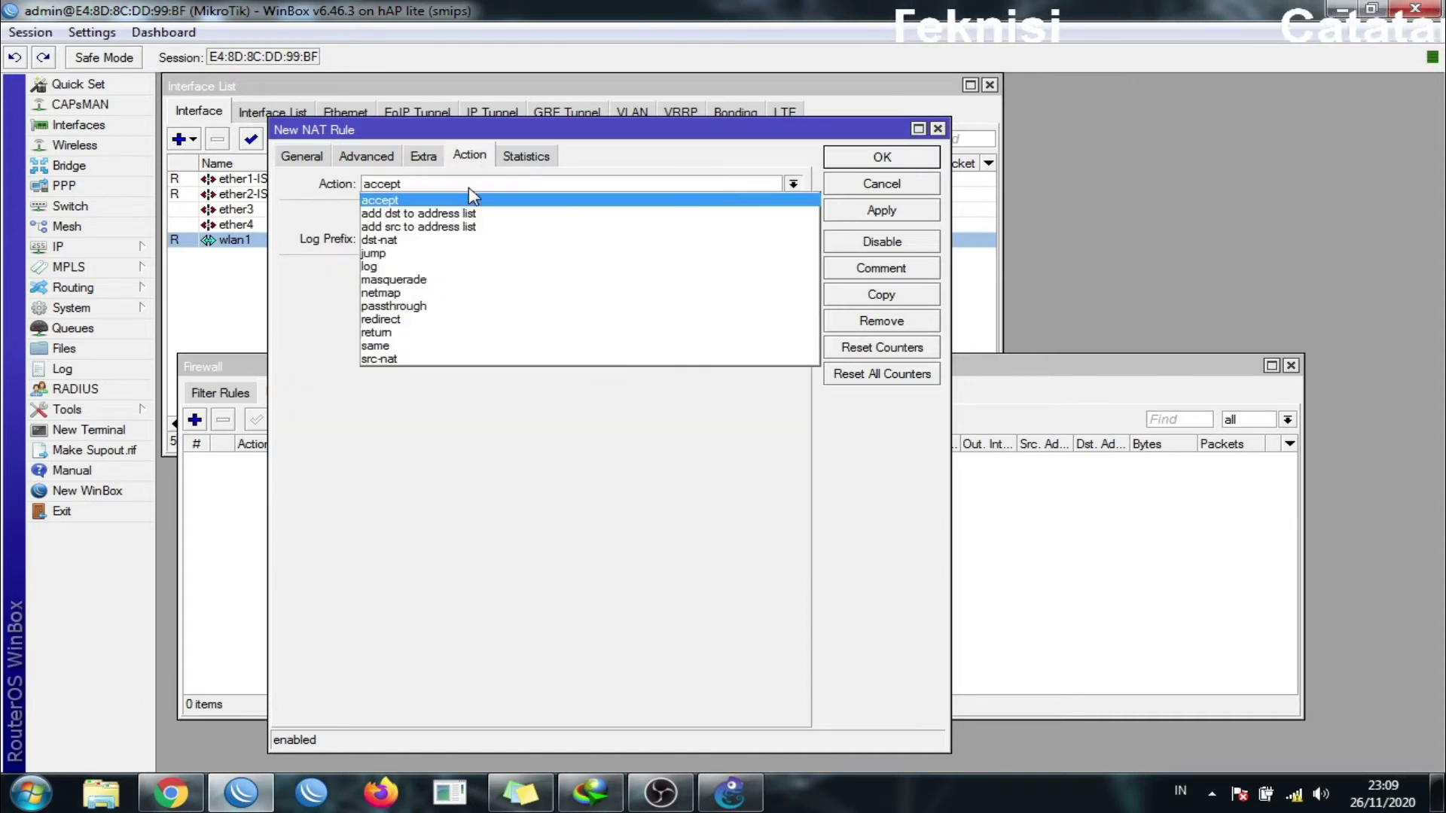
click(463, 279)
click(897, 214)
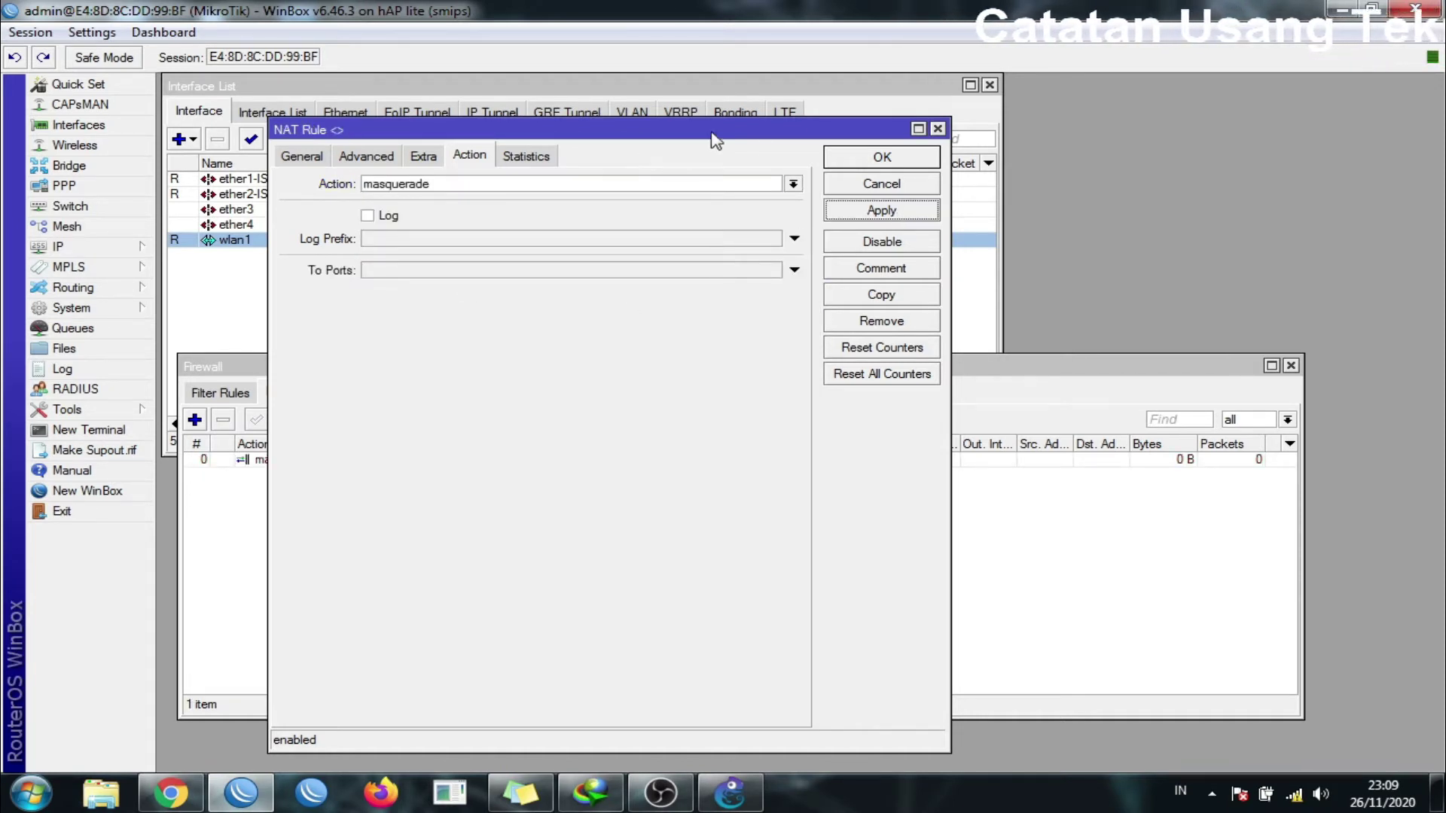
Copy the masquerade rule, set the copy's out interface to ether2-ISP_2, and save both NAT rules.
drag(729, 131, 950, 237)
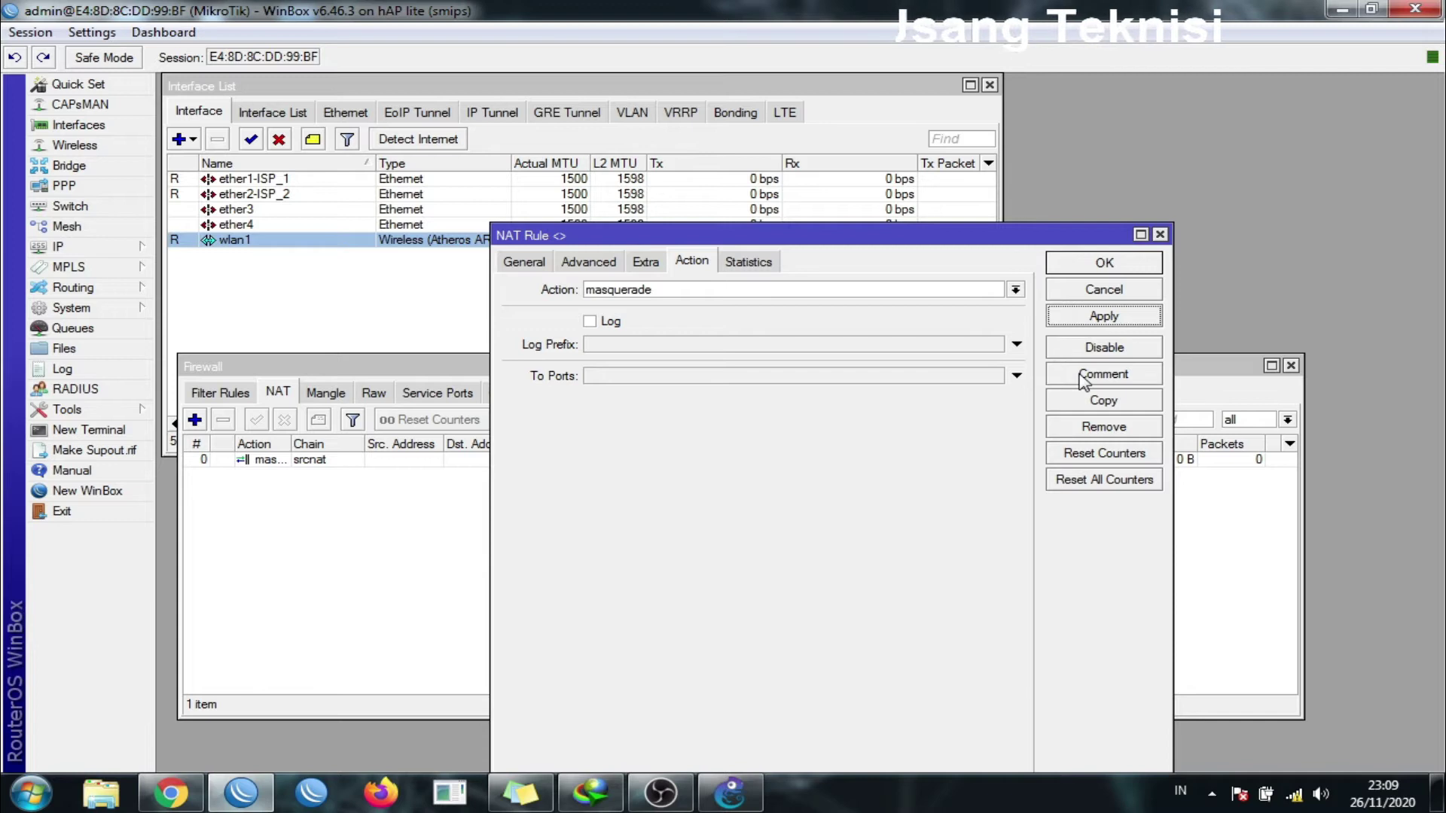
click(1102, 401)
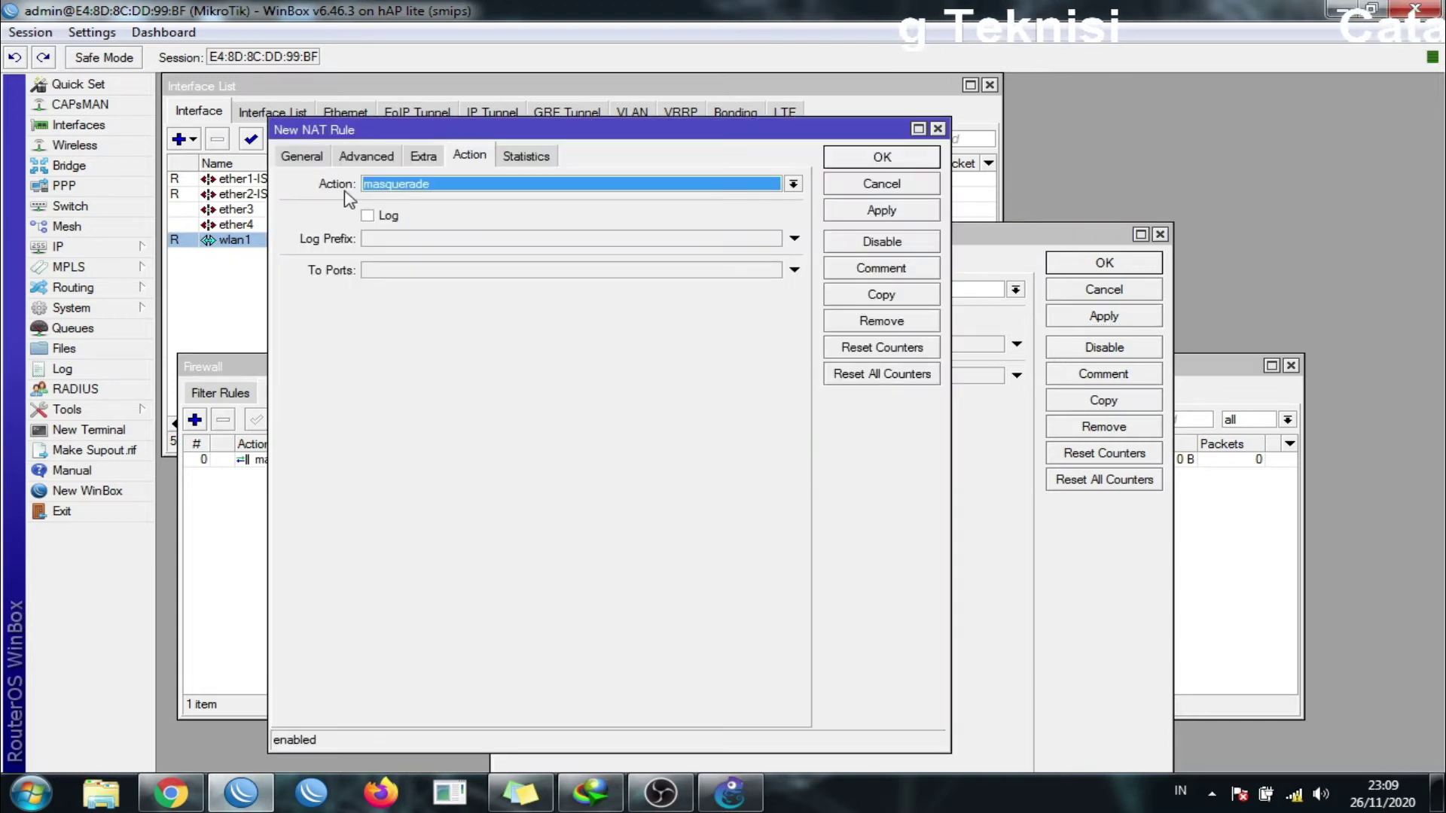
click(304, 158)
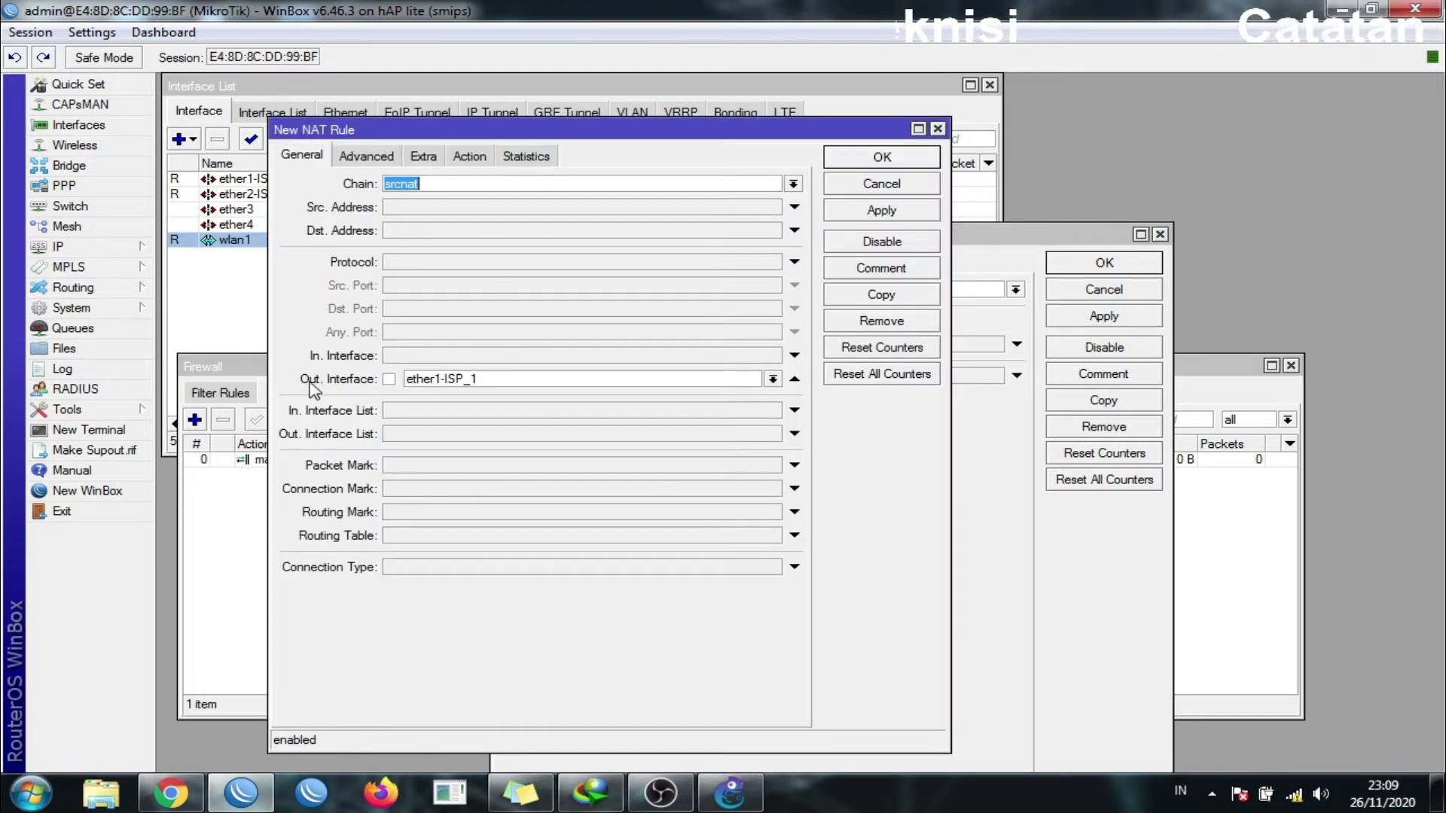
click(510, 385)
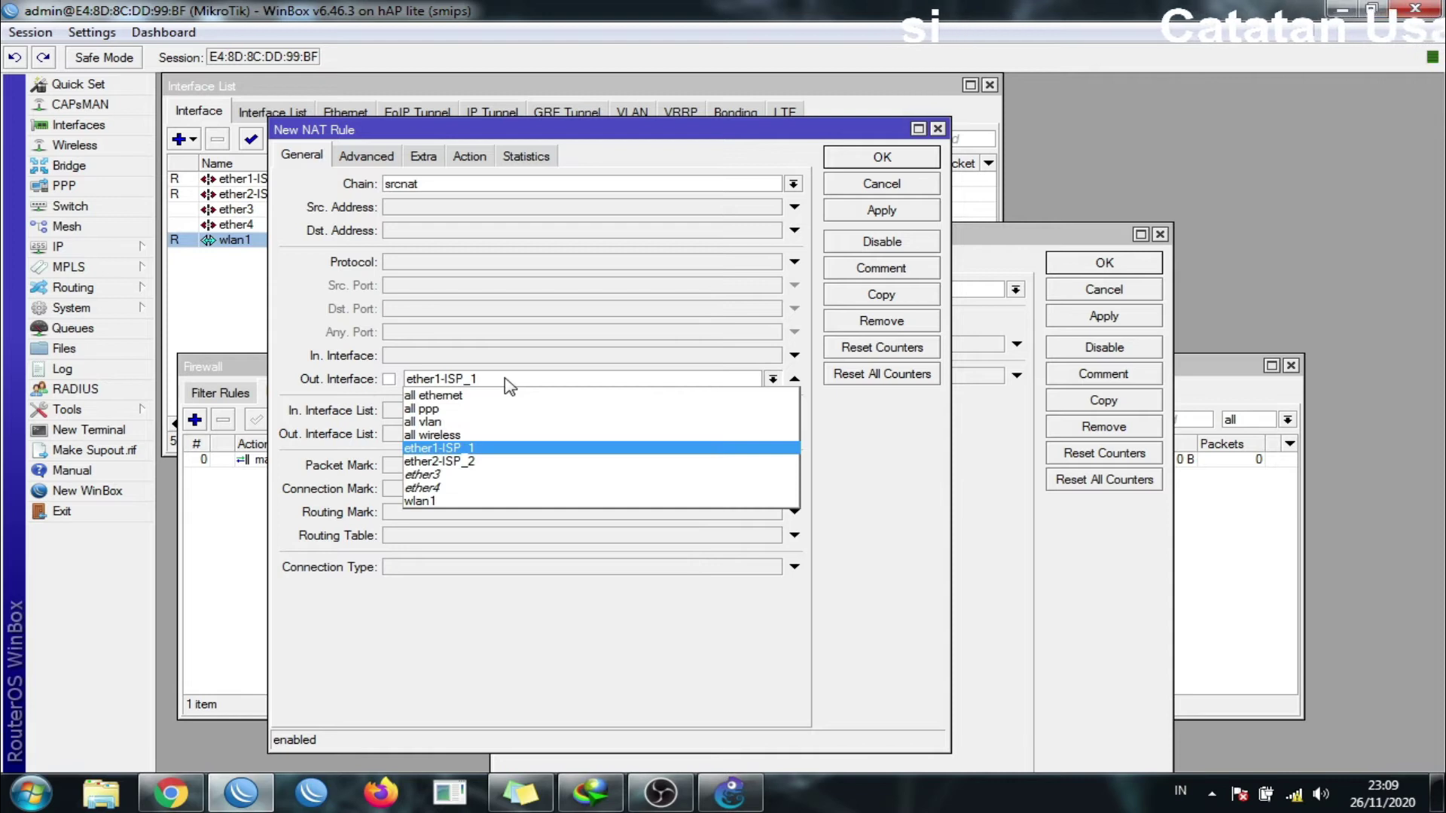
click(497, 461)
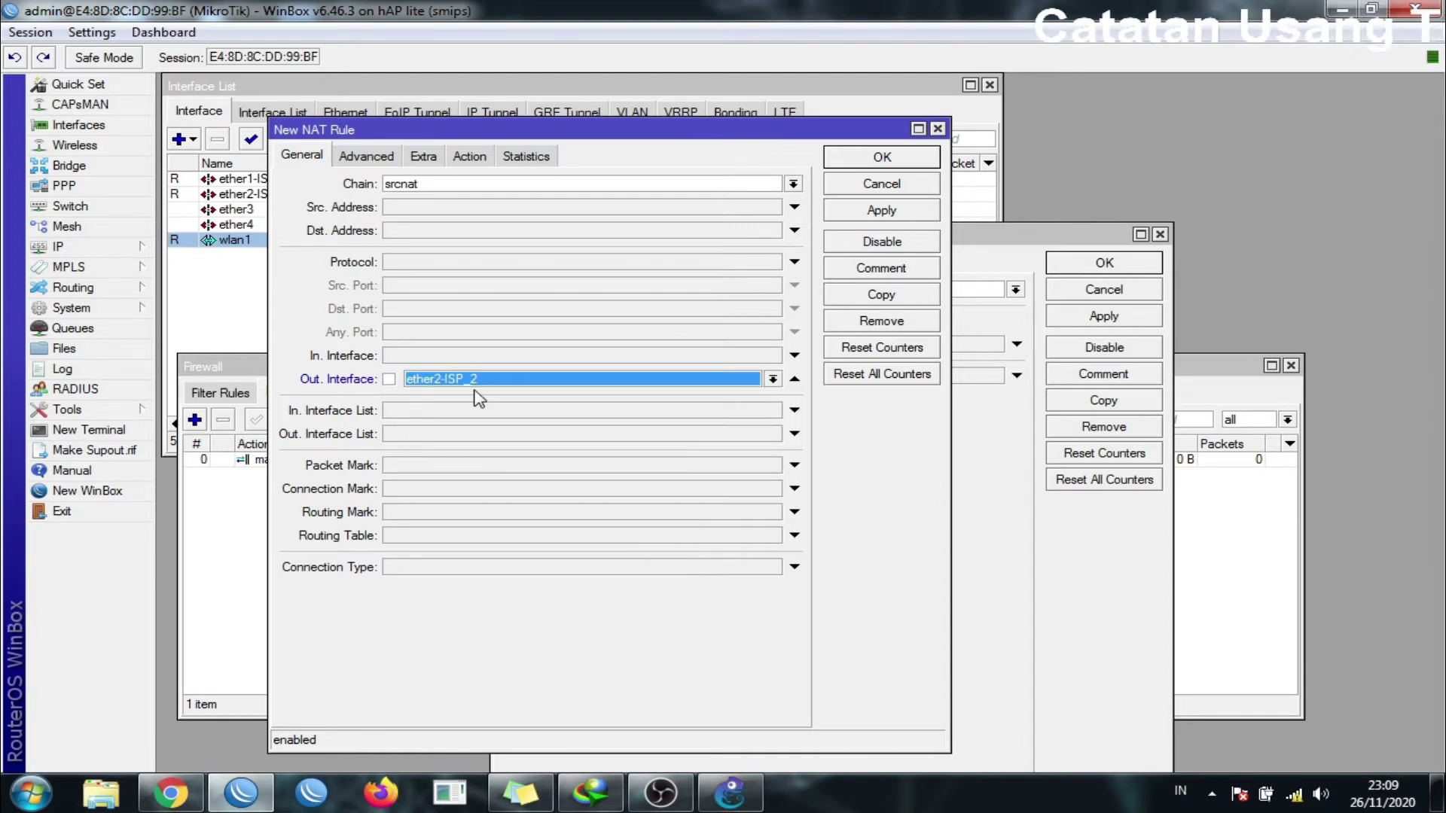
click(885, 214)
click(887, 158)
click(1090, 265)
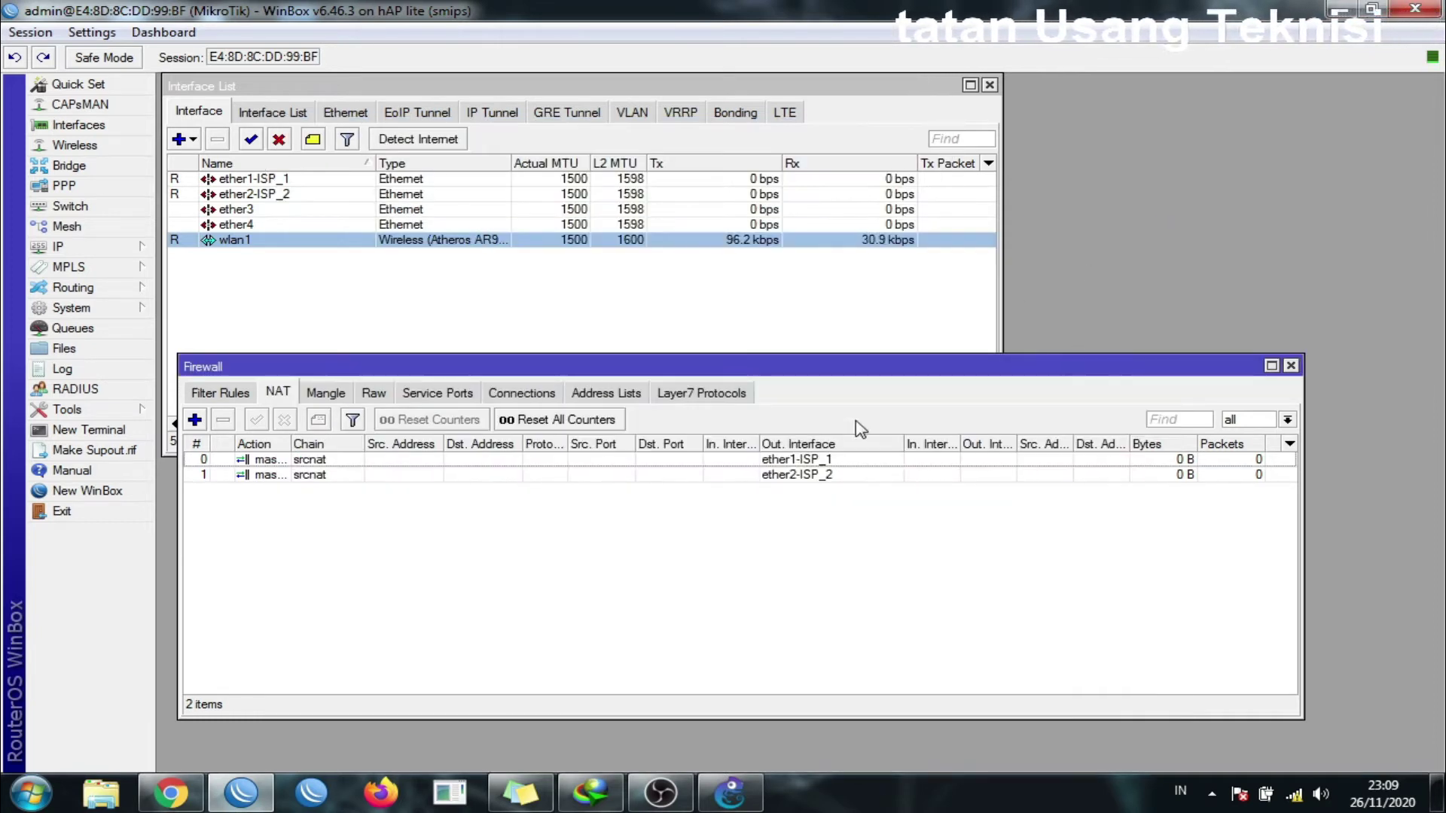
Review the chain and out interface of the two masquerade rules in the NAT list.
click(311, 460)
click(312, 476)
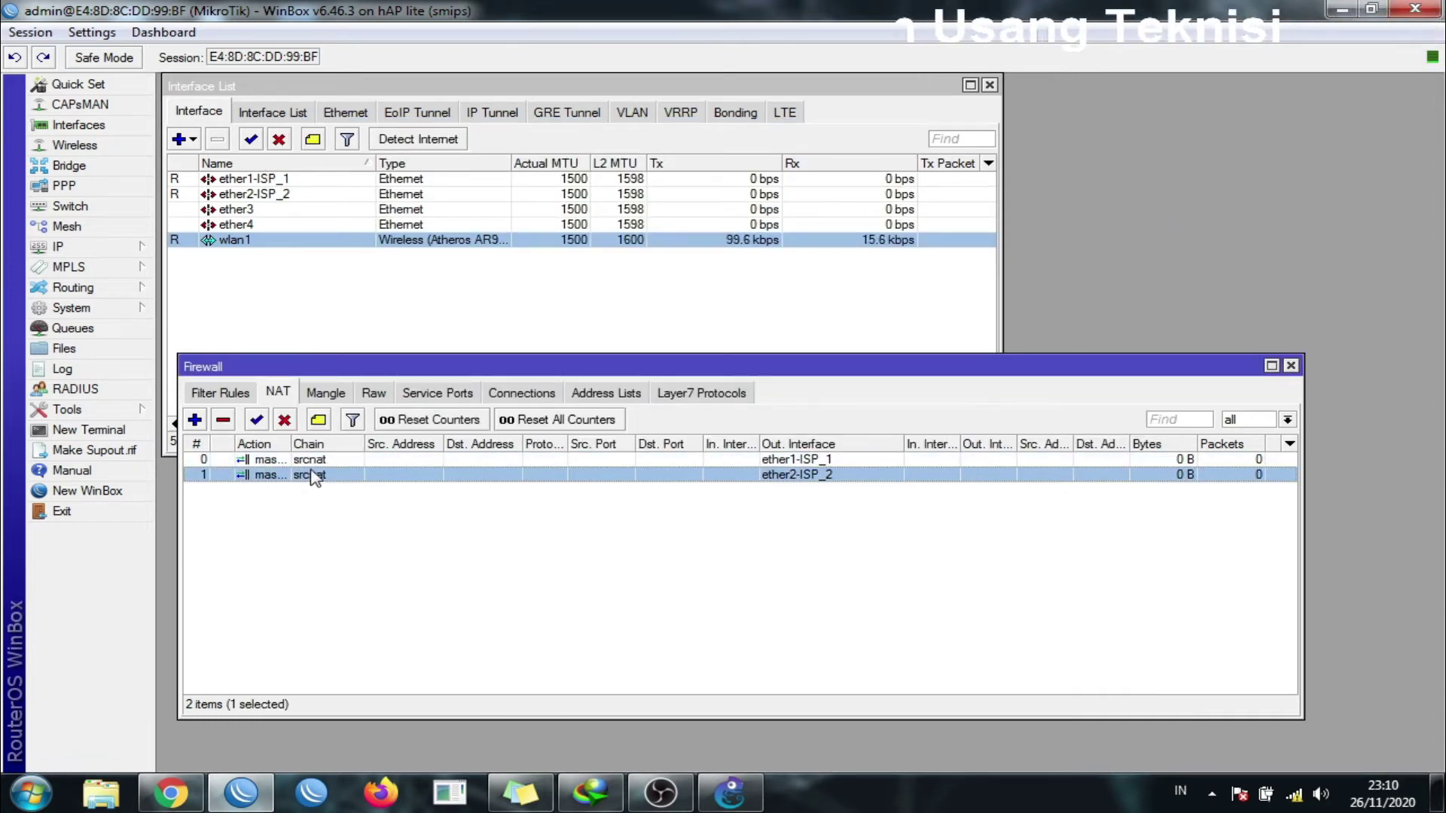
click(312, 460)
click(317, 474)
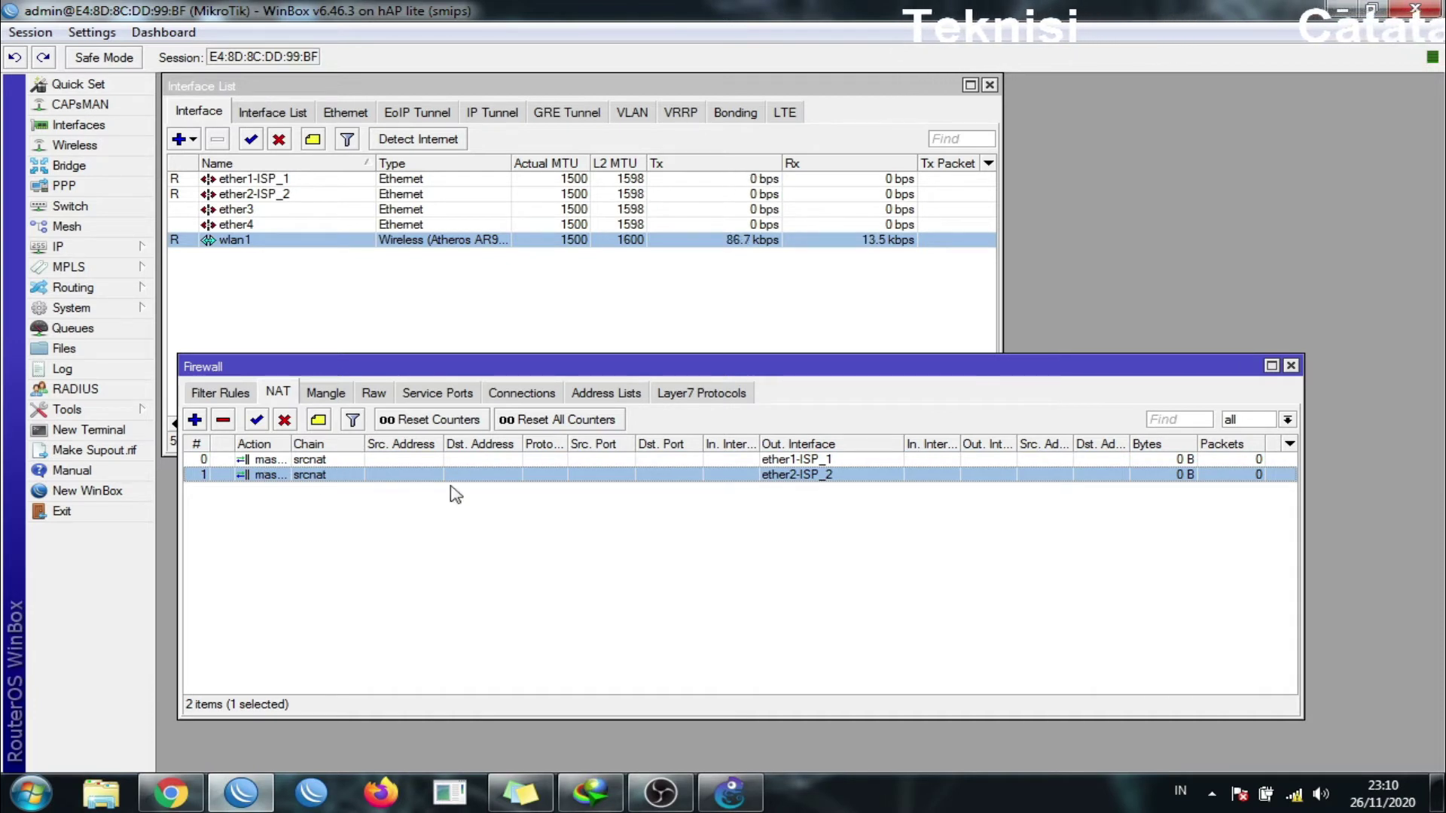
click(841, 461)
click(842, 475)
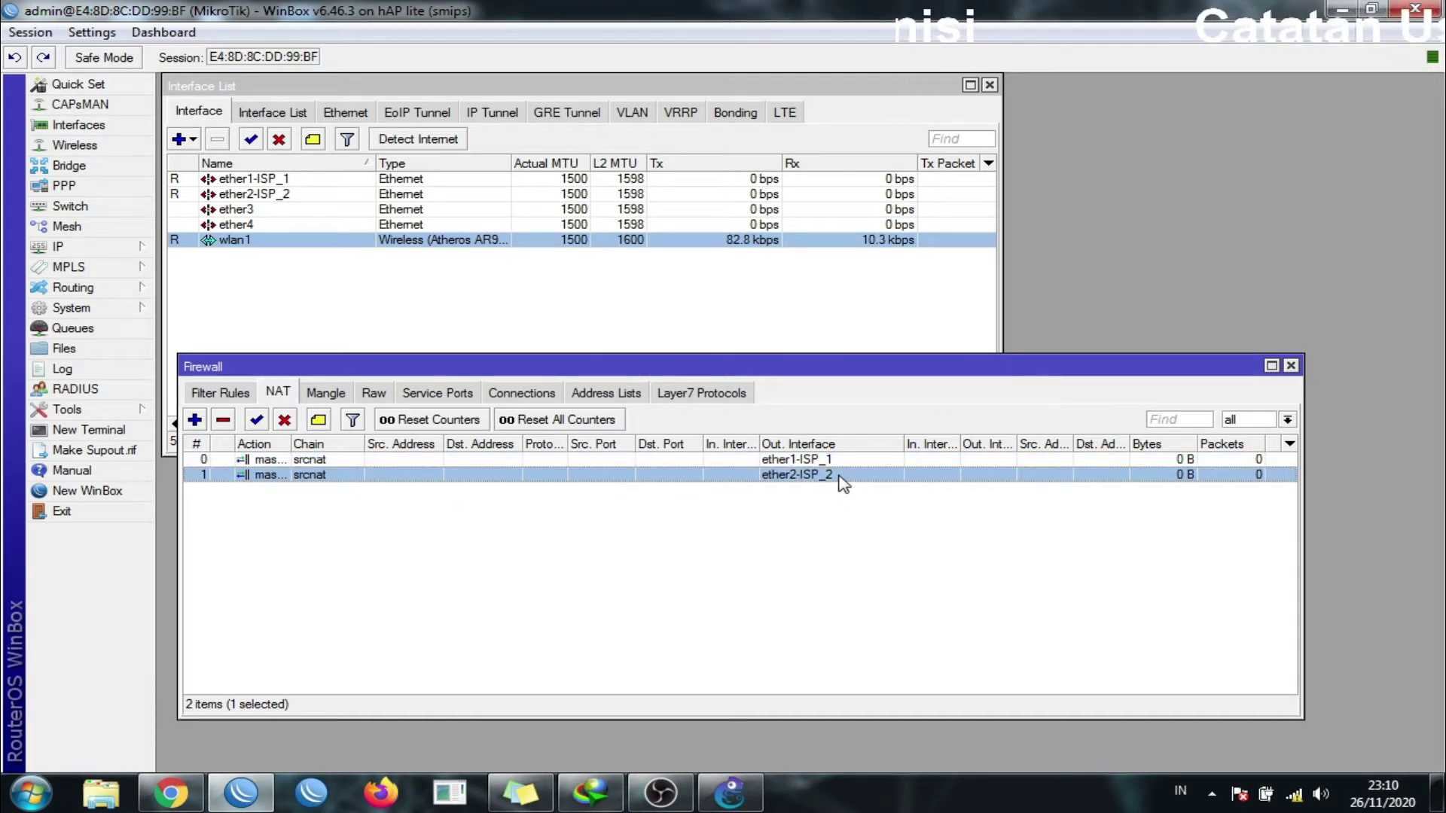
Start a new firewall mangle rule on the prerouting chain with wlan1 as the in interface.
click(326, 396)
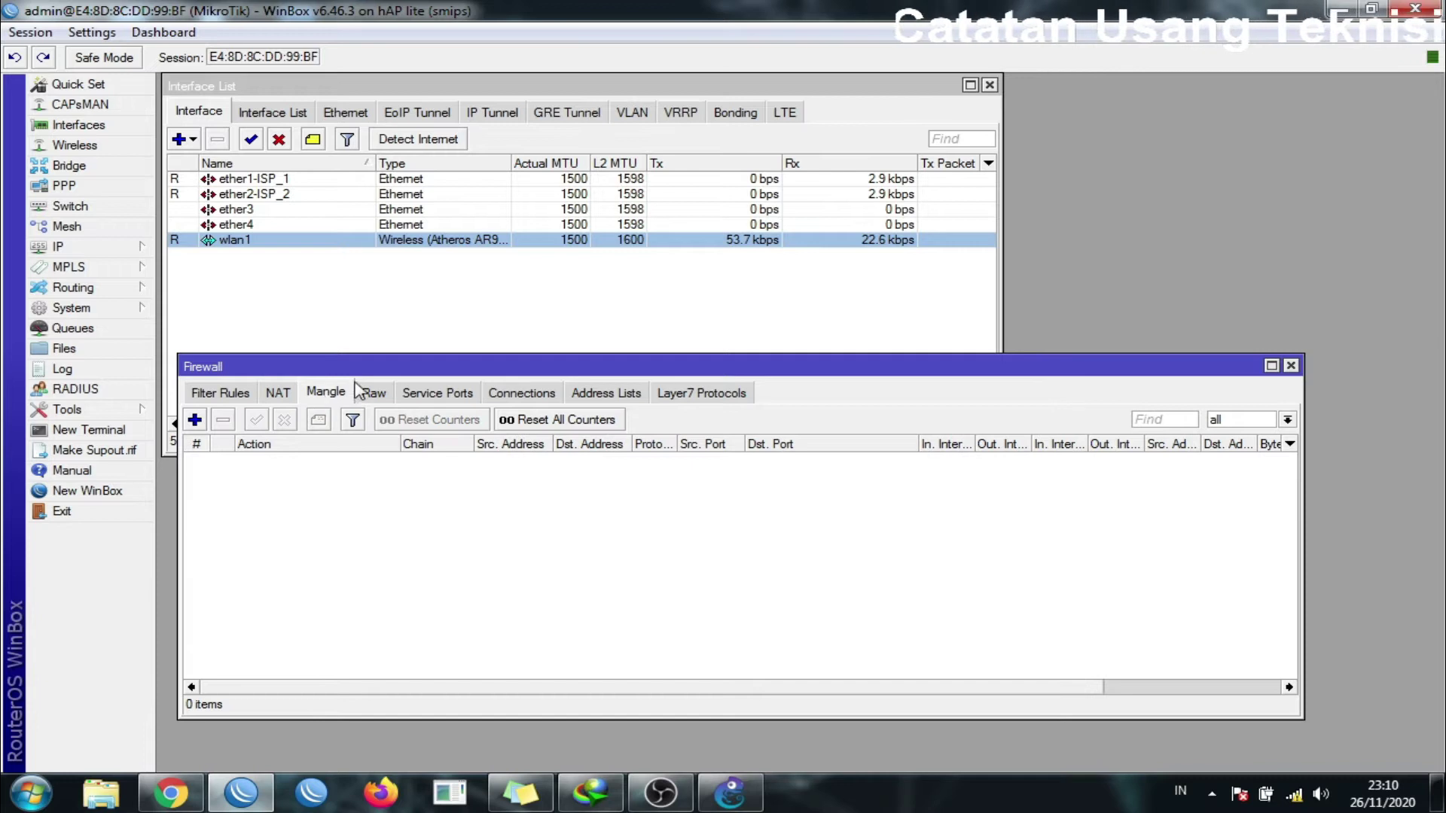
drag(355, 366, 516, 368)
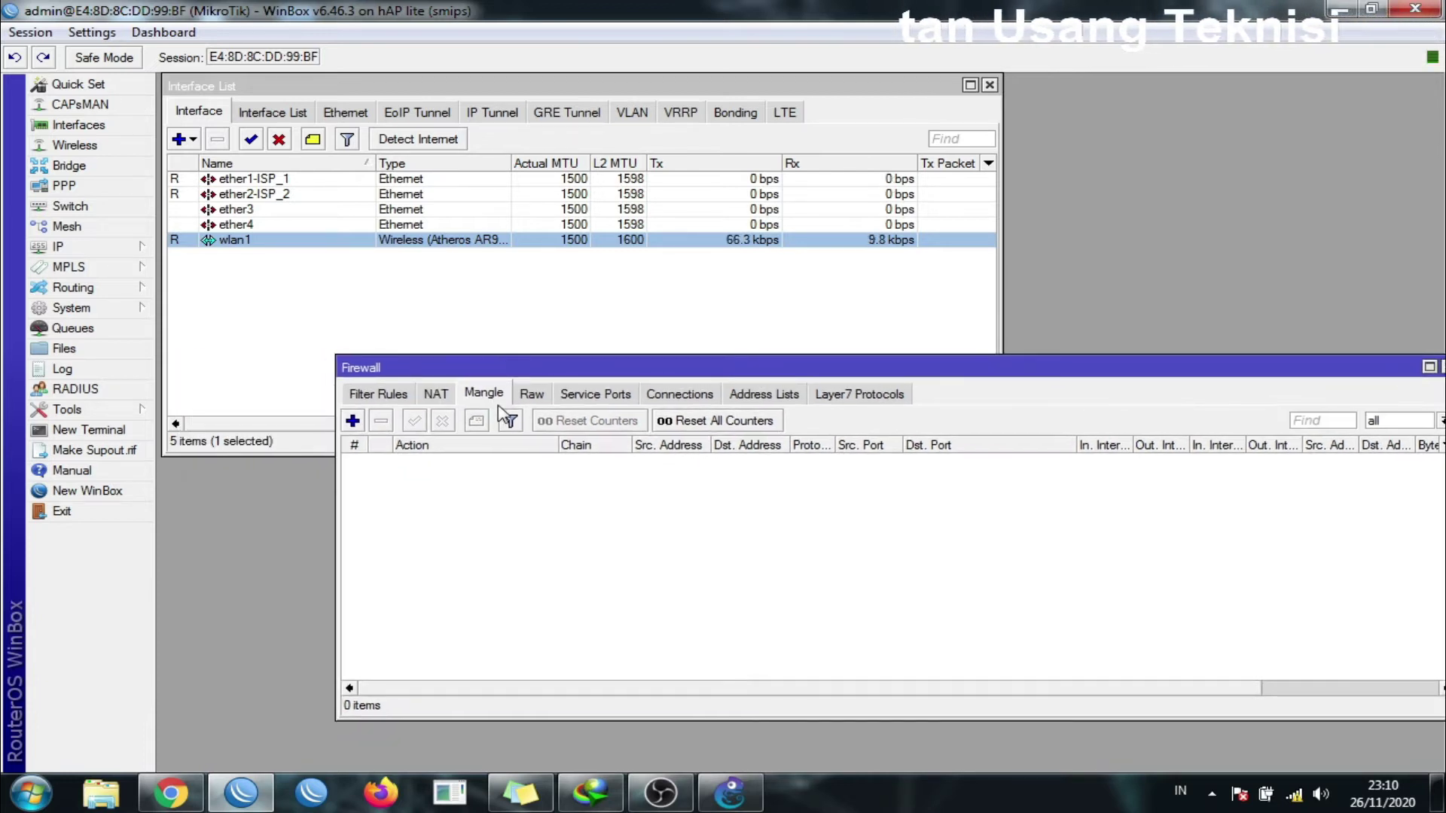
click(354, 421)
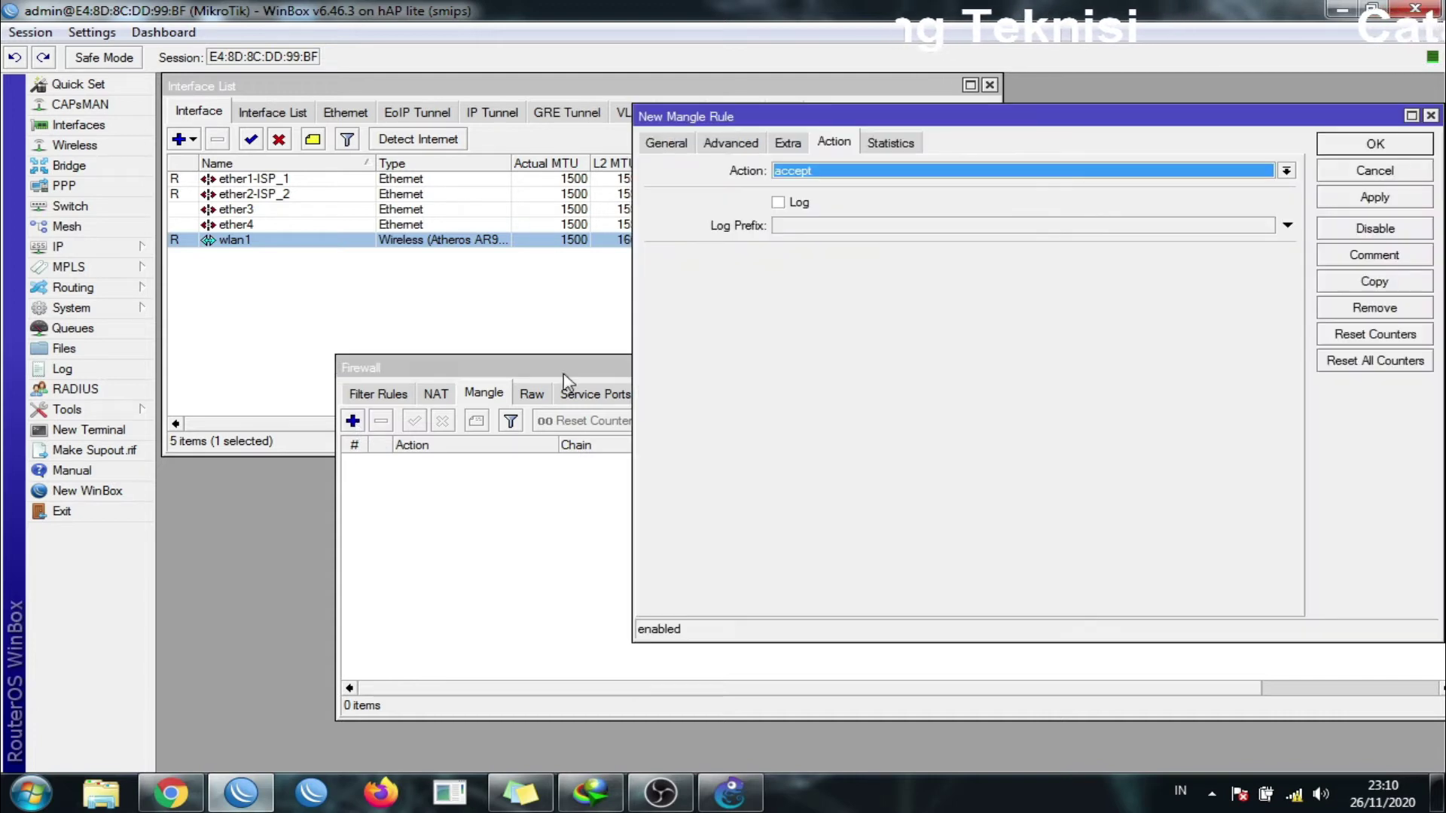
click(676, 151)
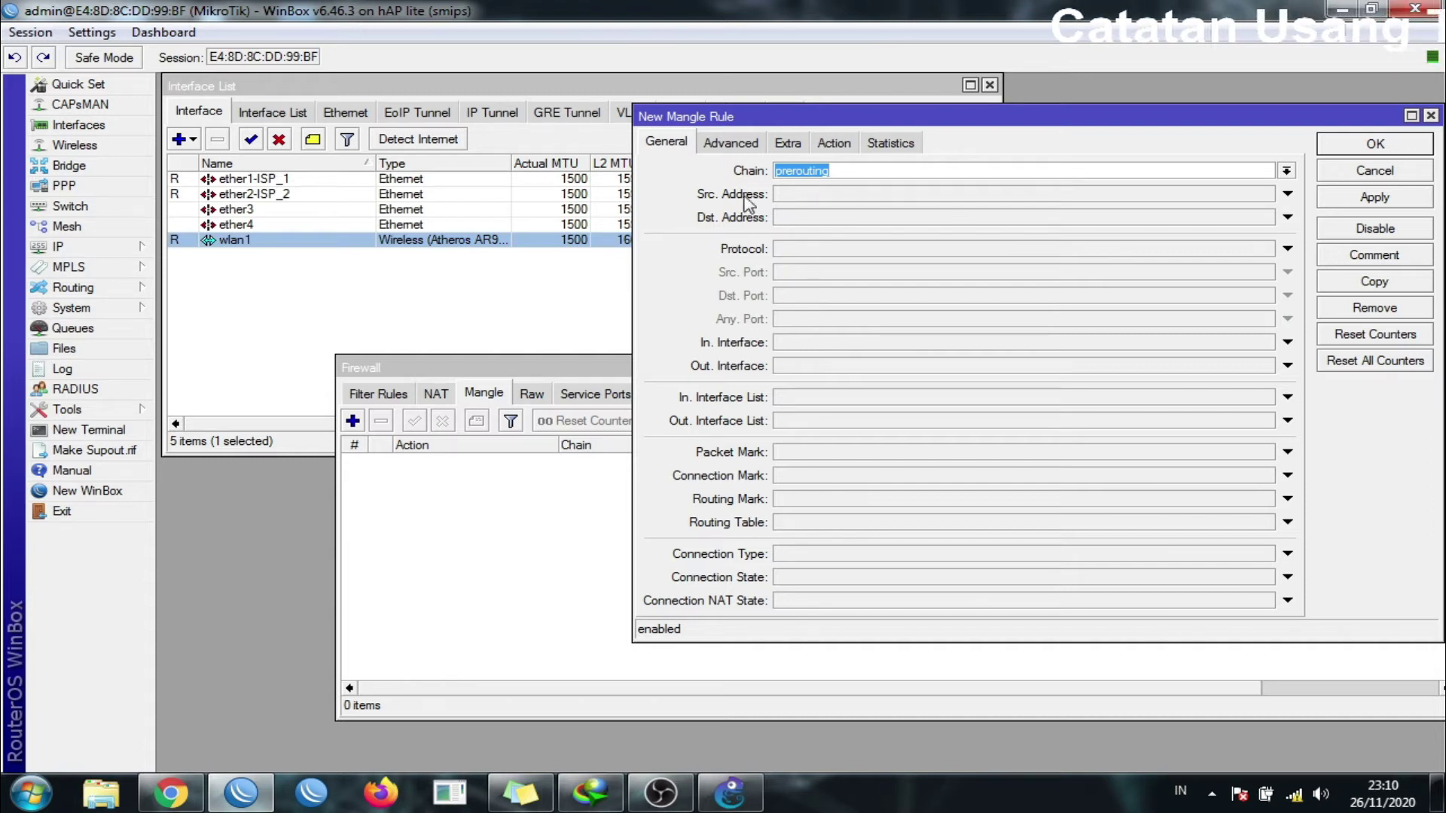
click(878, 170)
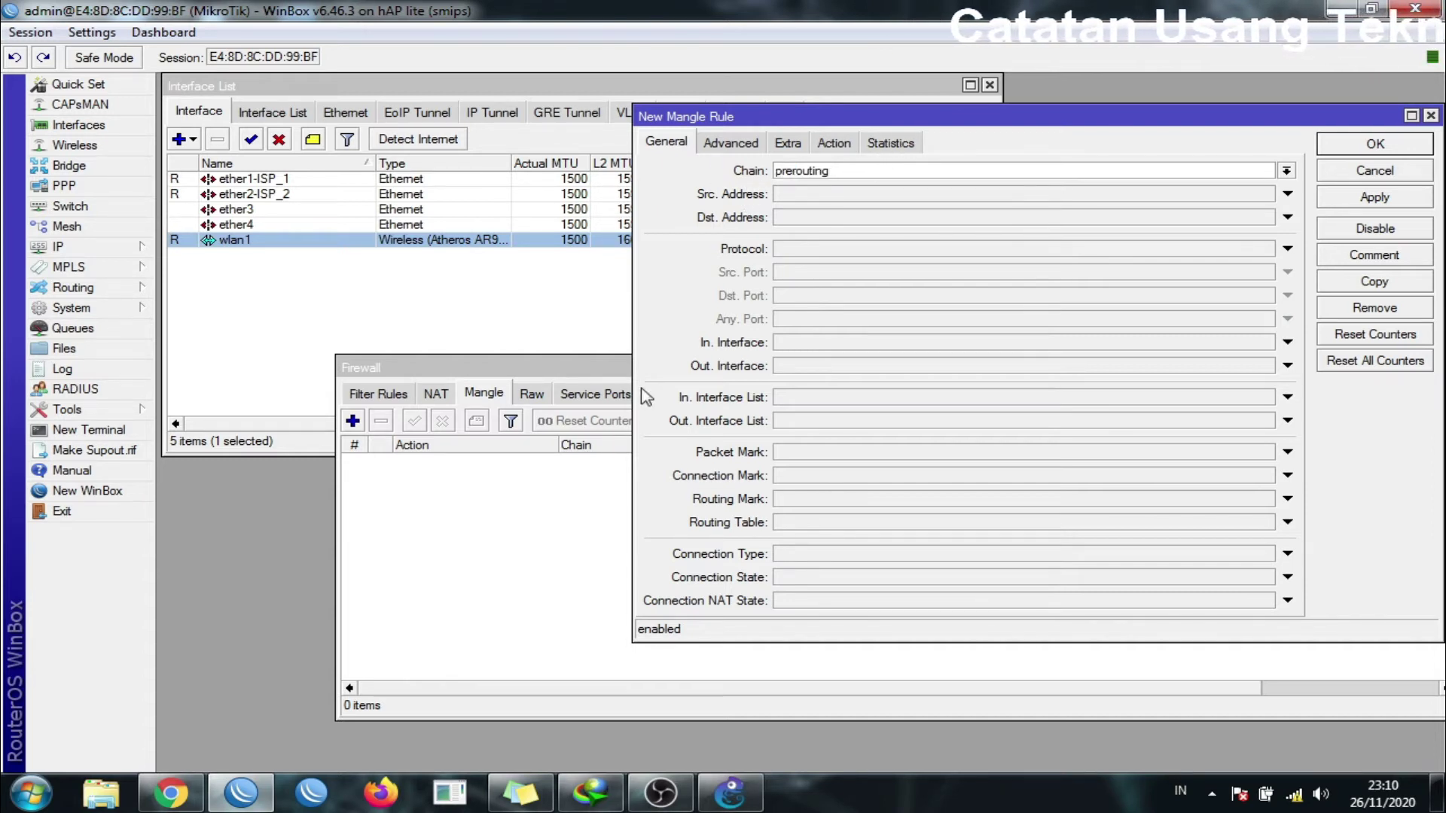
click(832, 348)
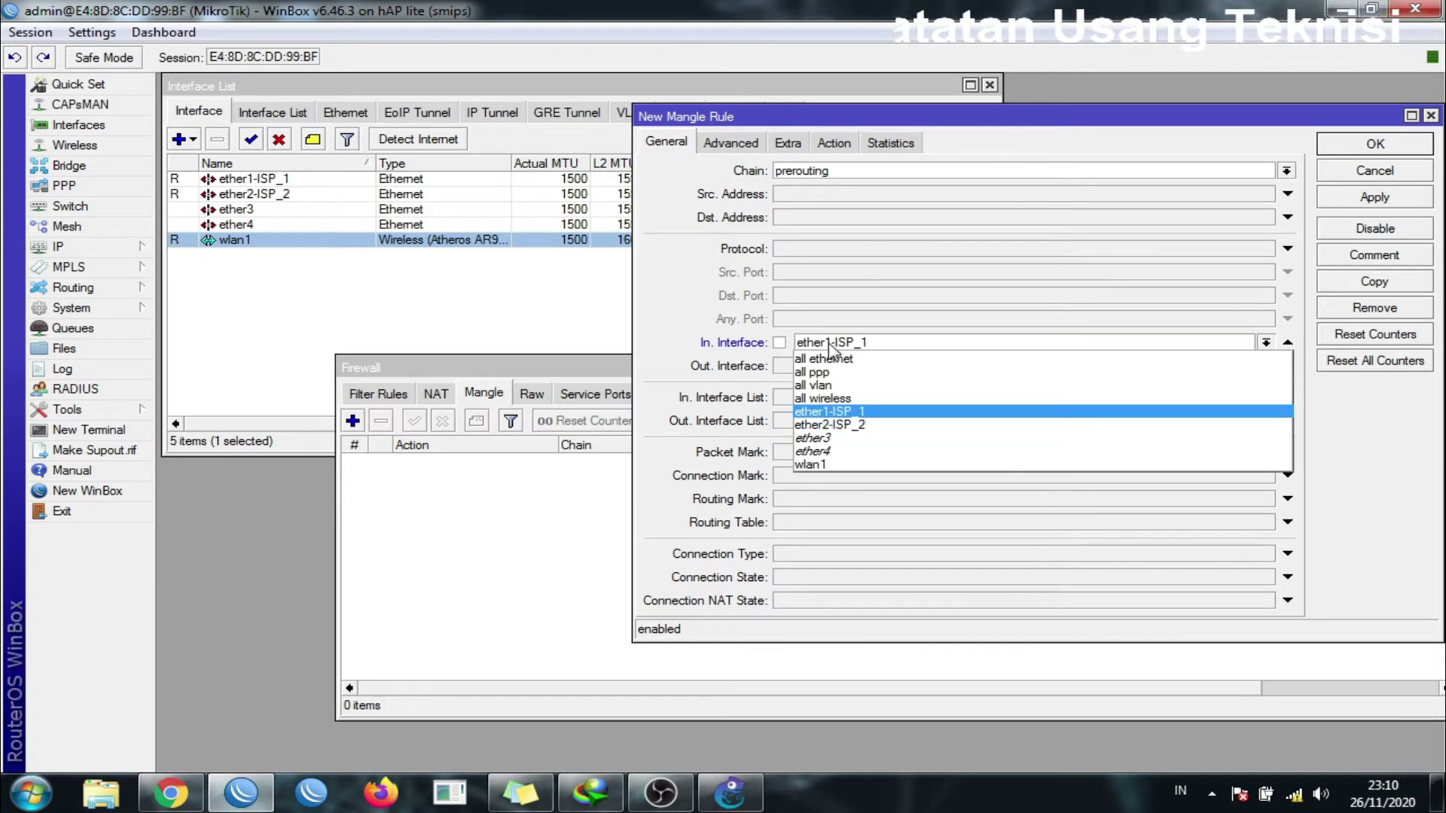
click(836, 465)
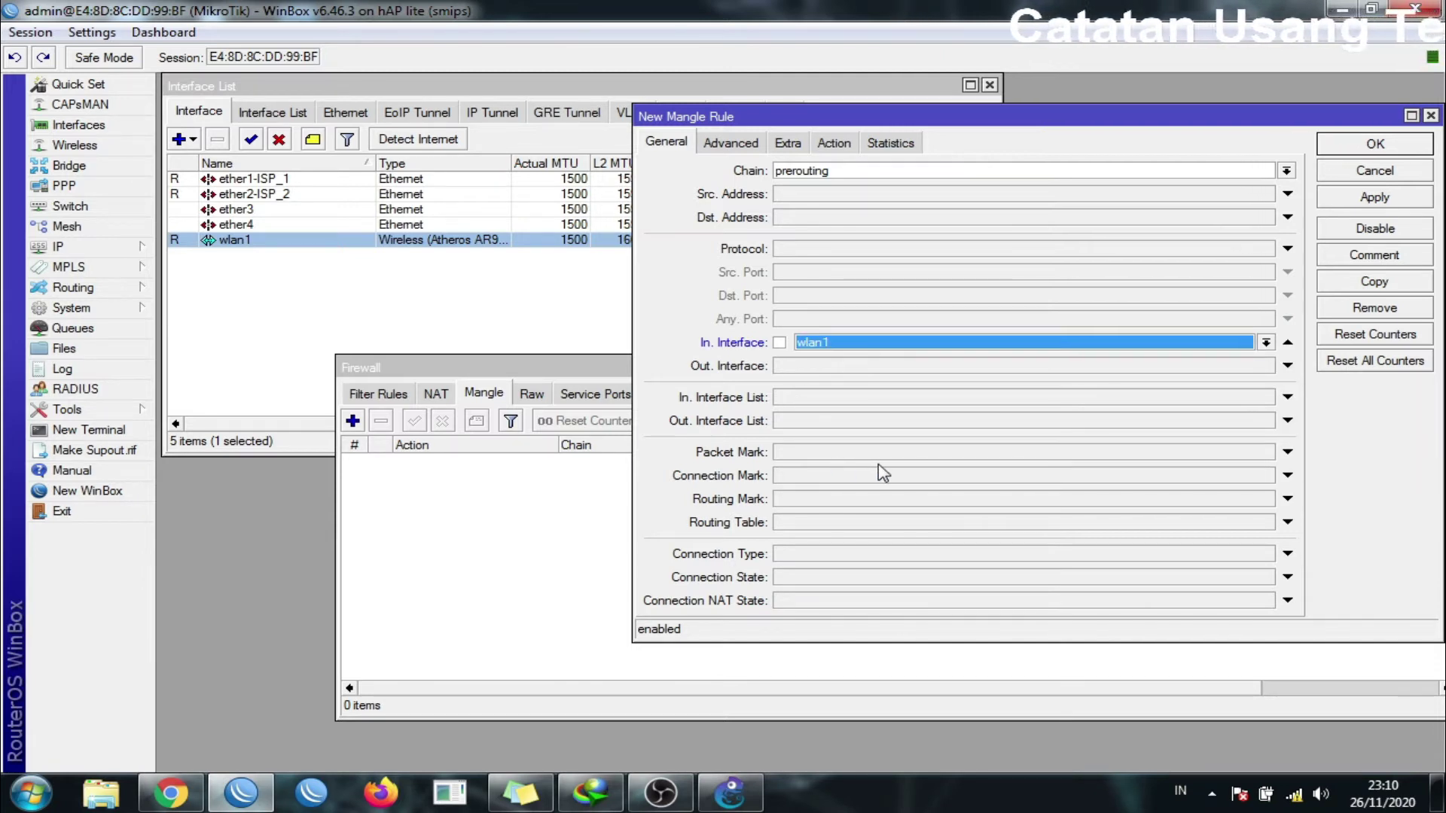
Set the mangle rule's per connection classifier to src address and port with the values 2/0.
click(730, 144)
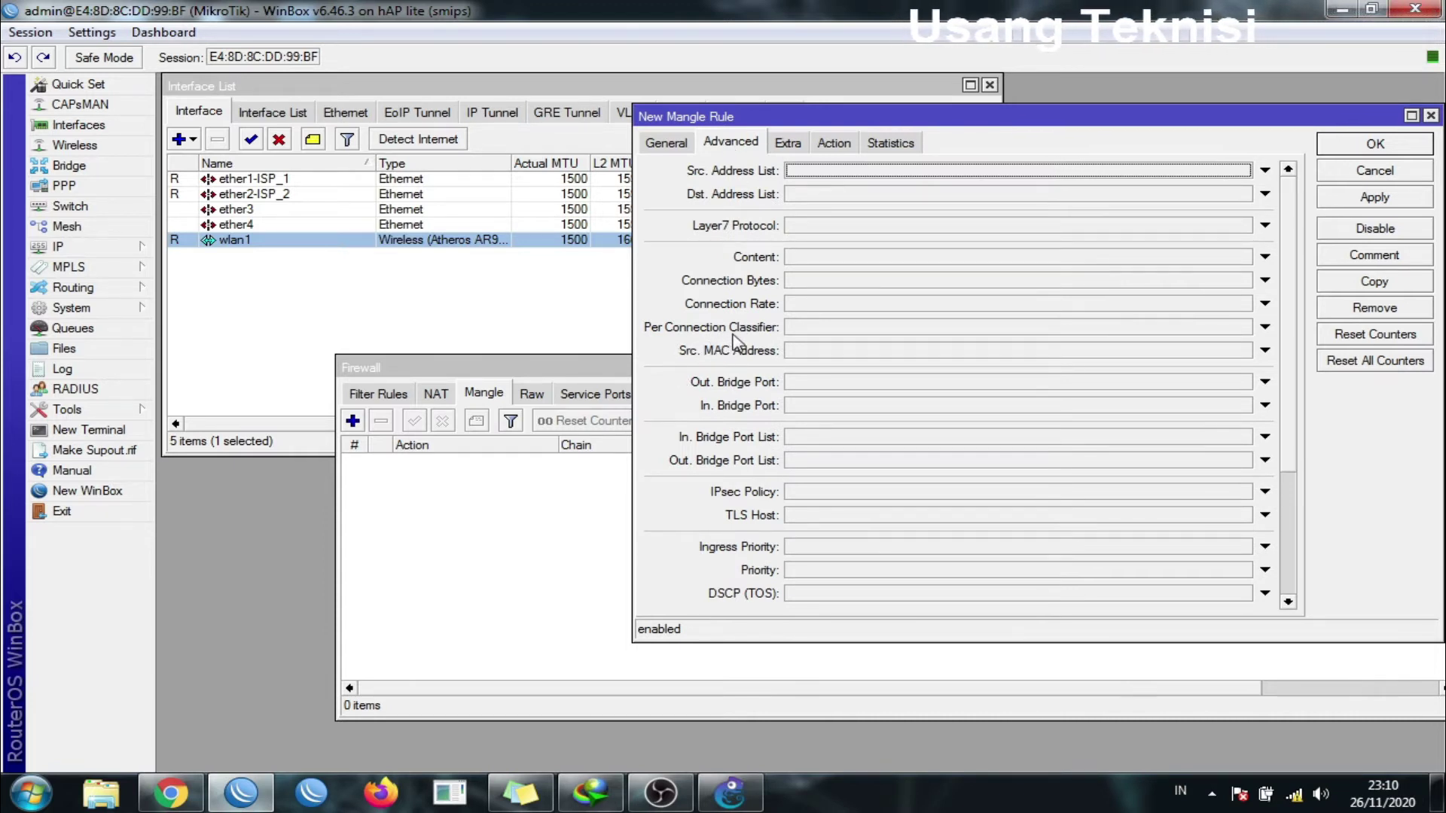
click(831, 334)
click(831, 331)
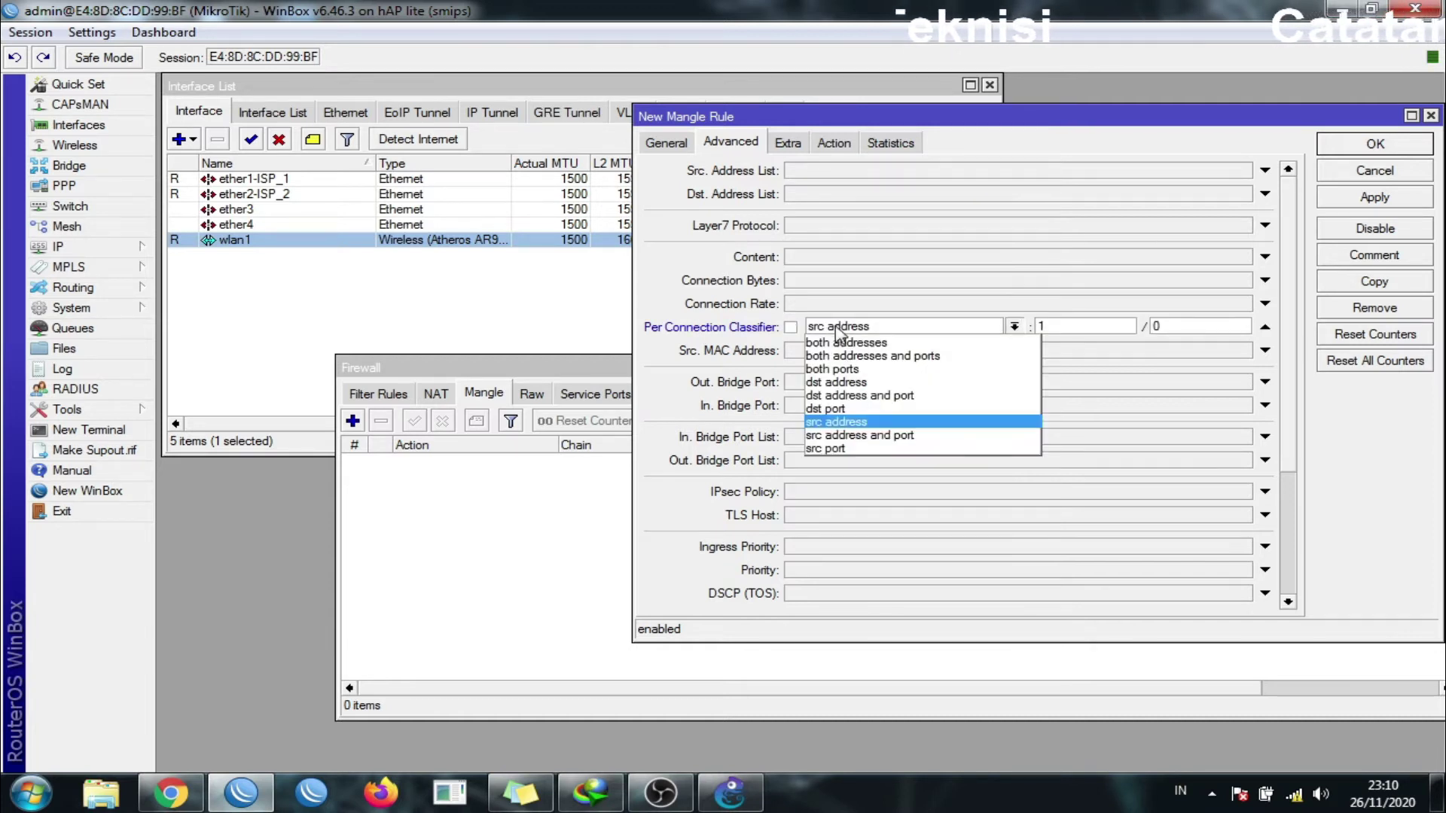
click(908, 446)
key(Tab)
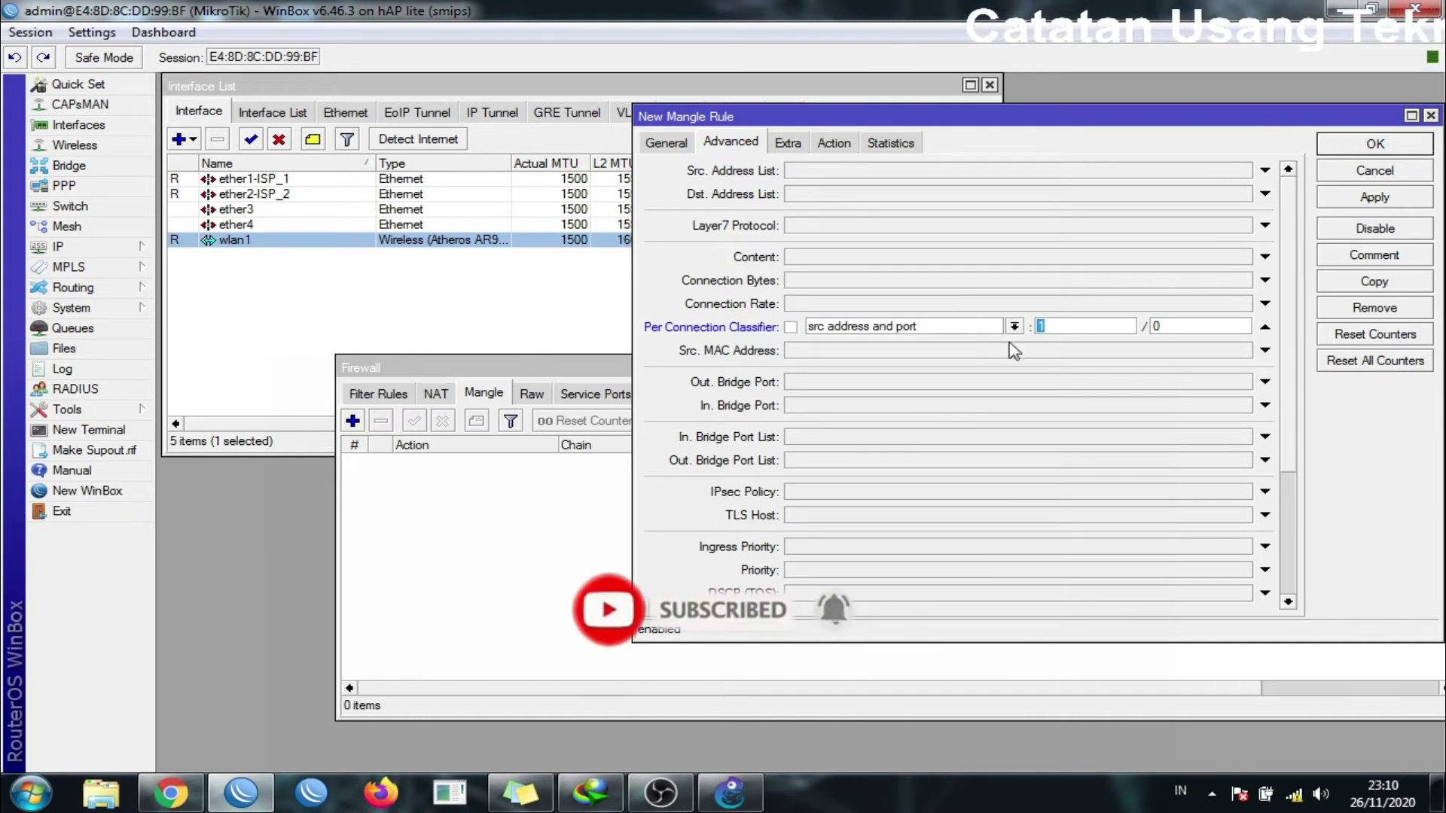
text(2)
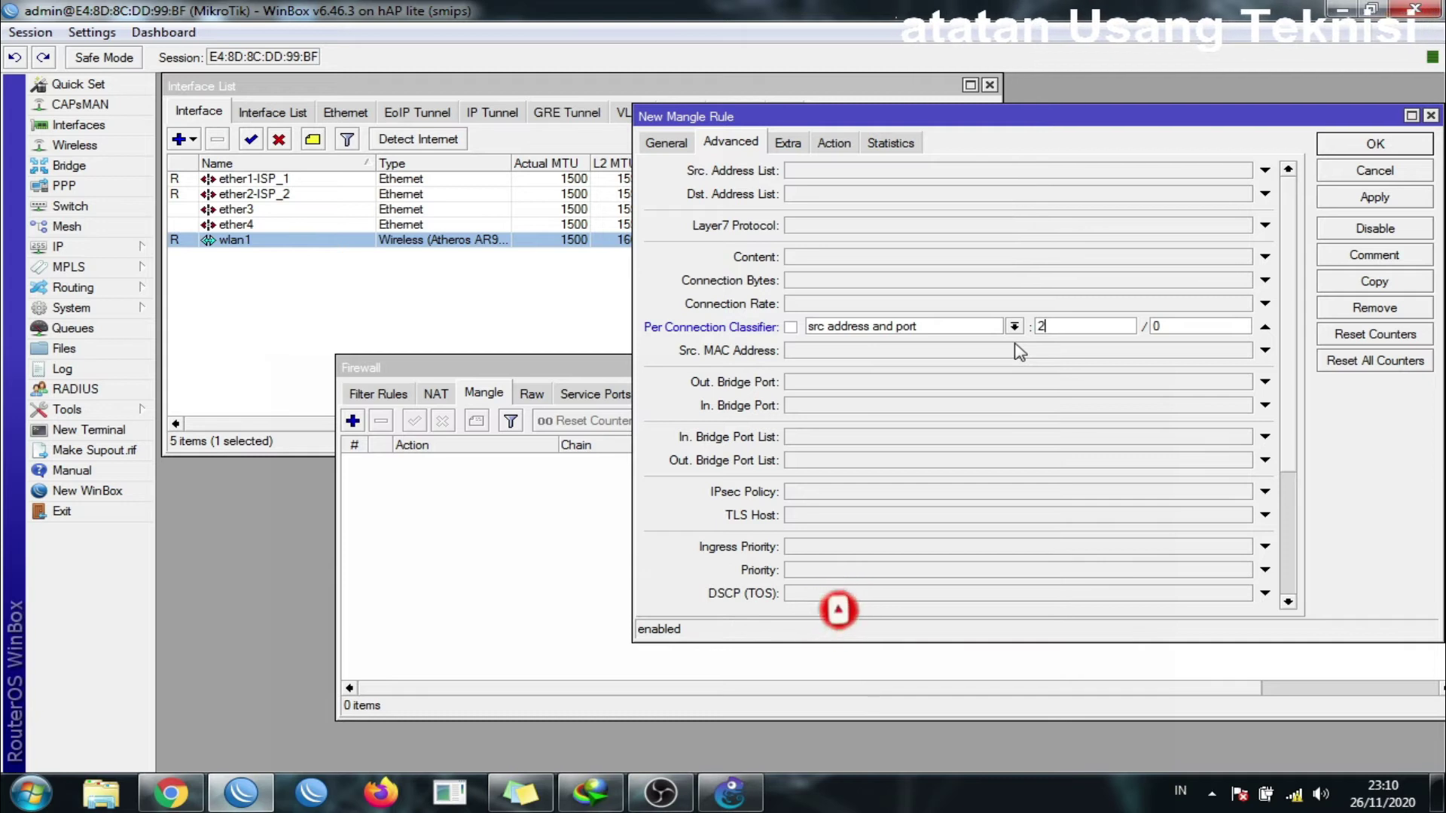
key(Tab)
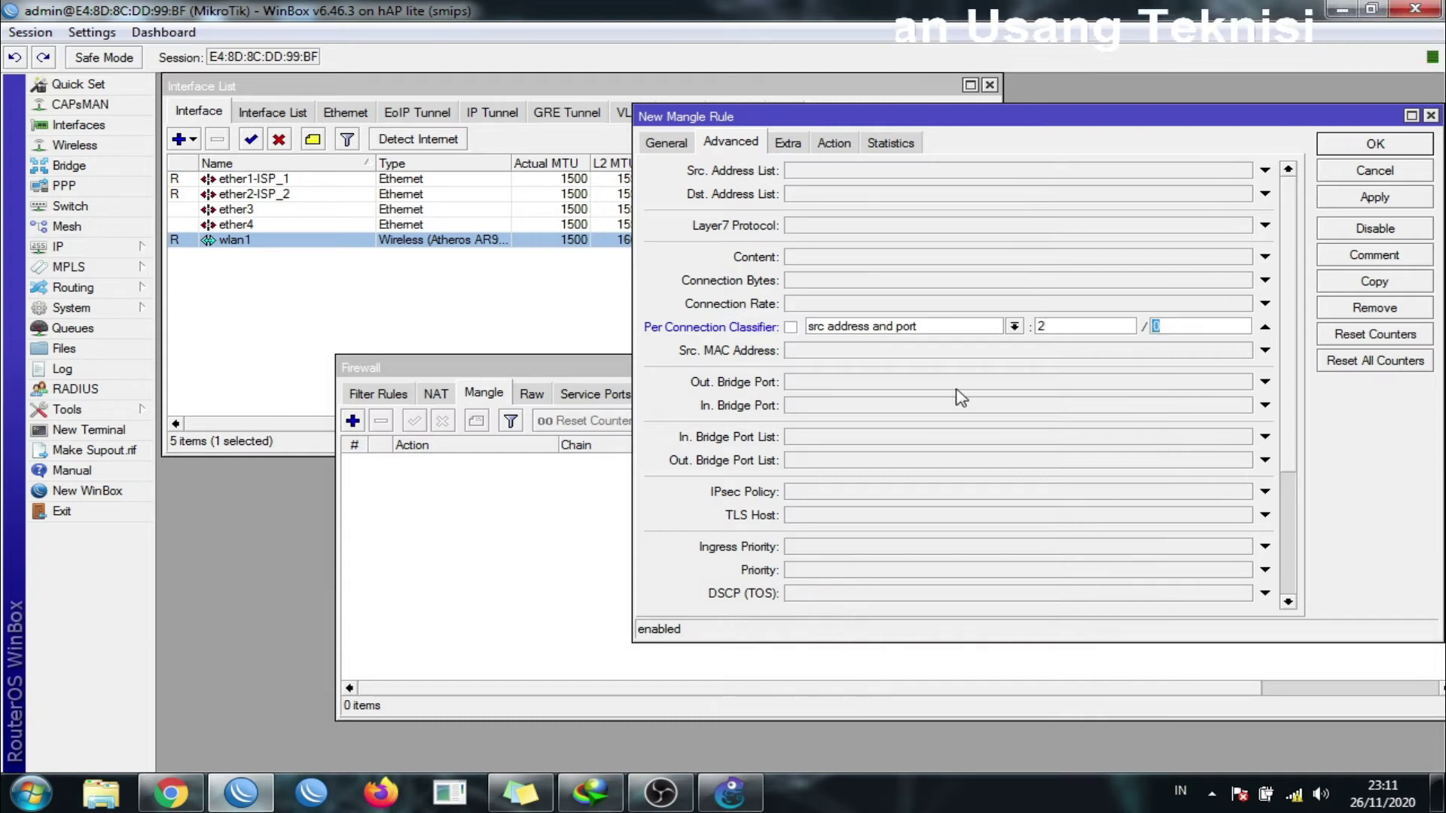
Set the mangle rule's destination address type to local and invert the match.
click(792, 148)
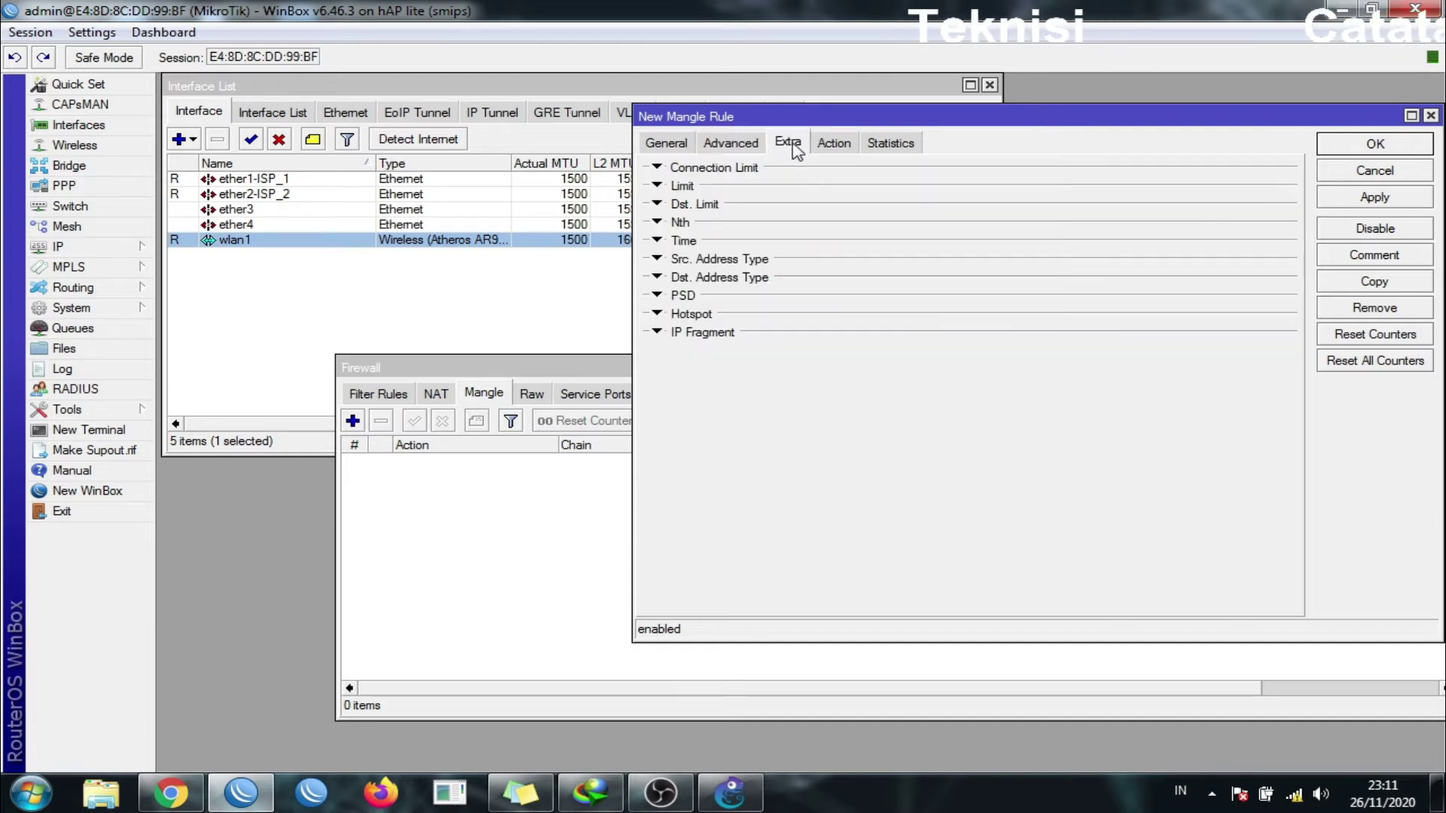
click(657, 277)
click(771, 301)
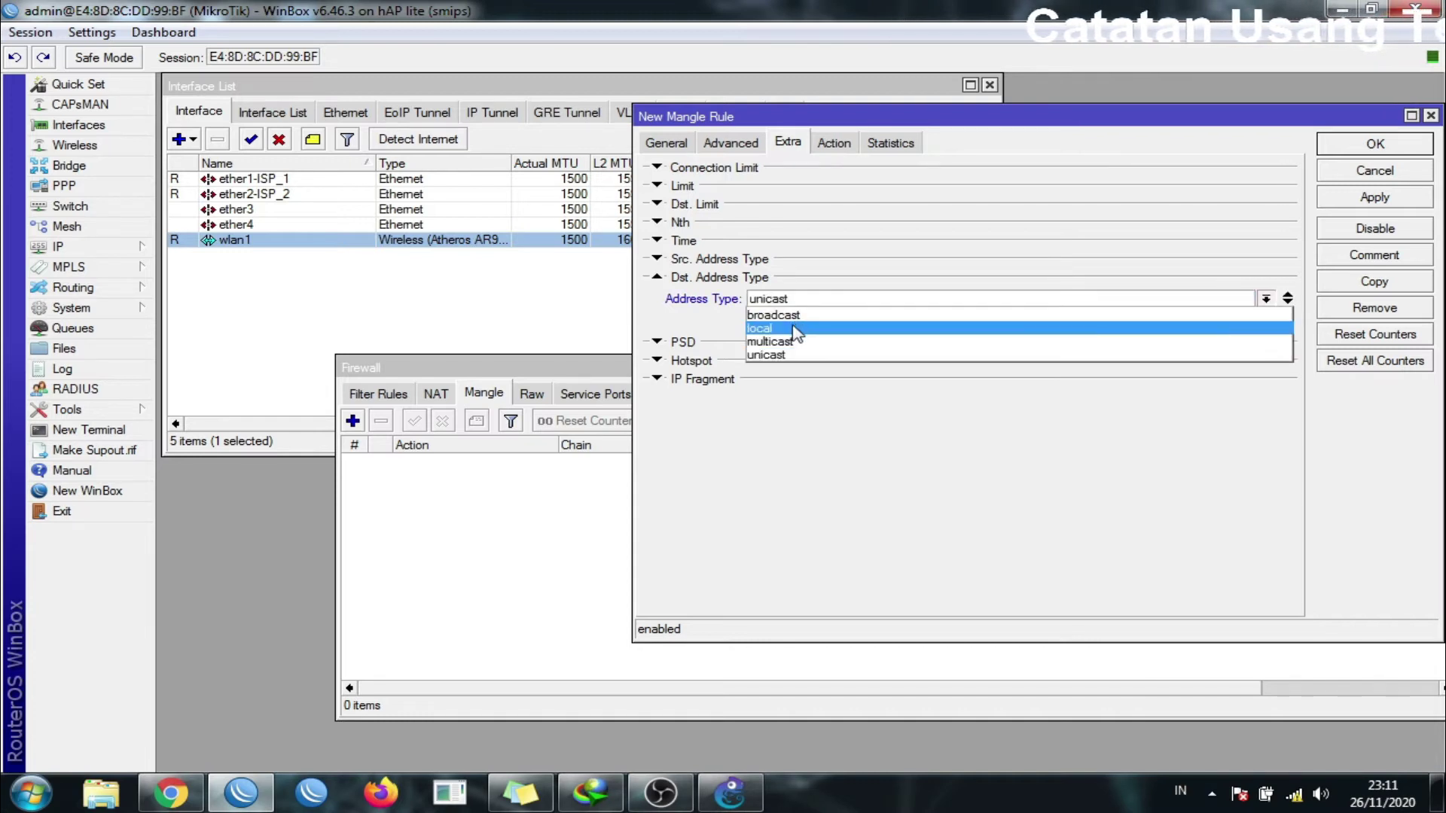
click(797, 331)
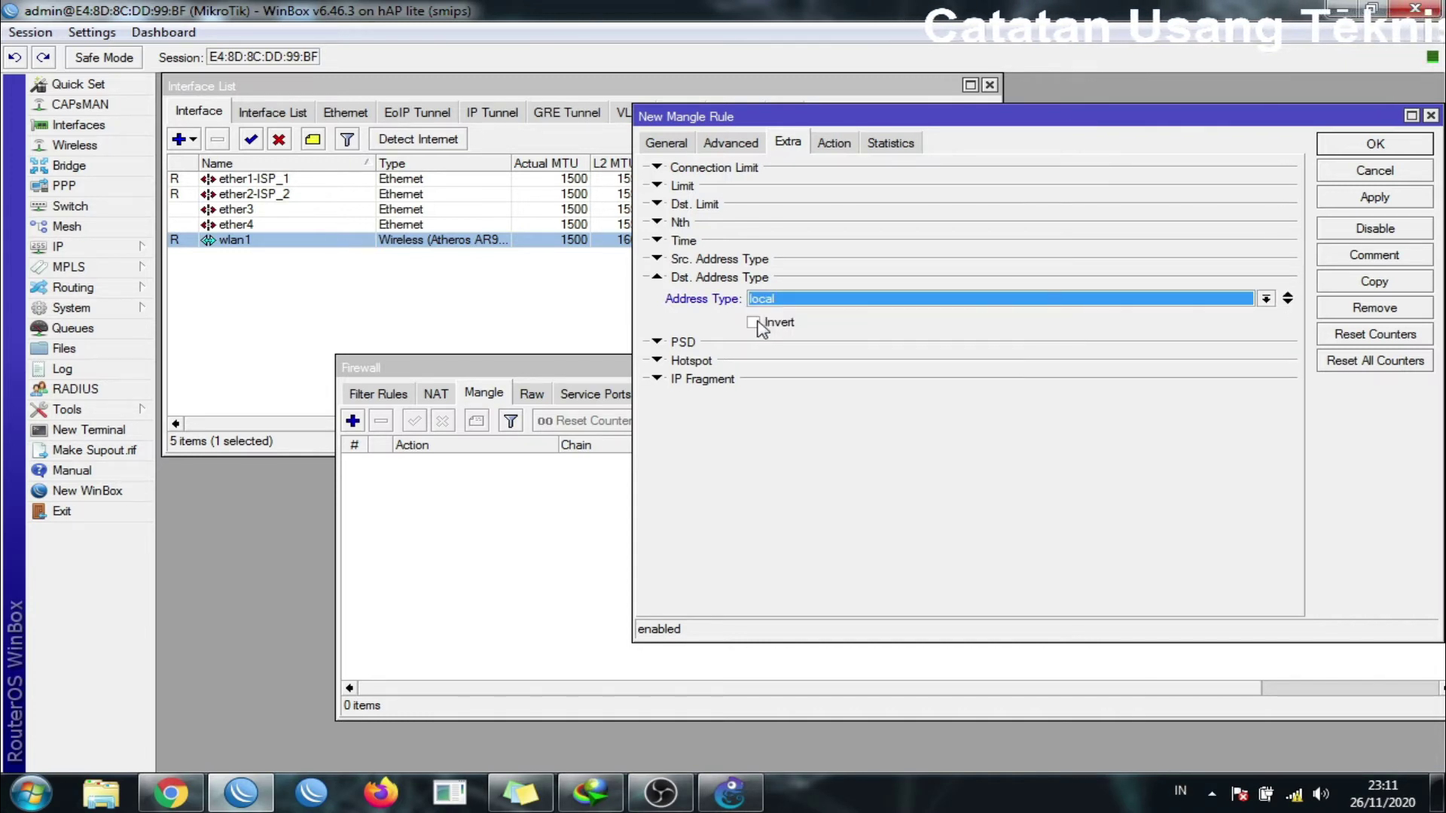
click(755, 324)
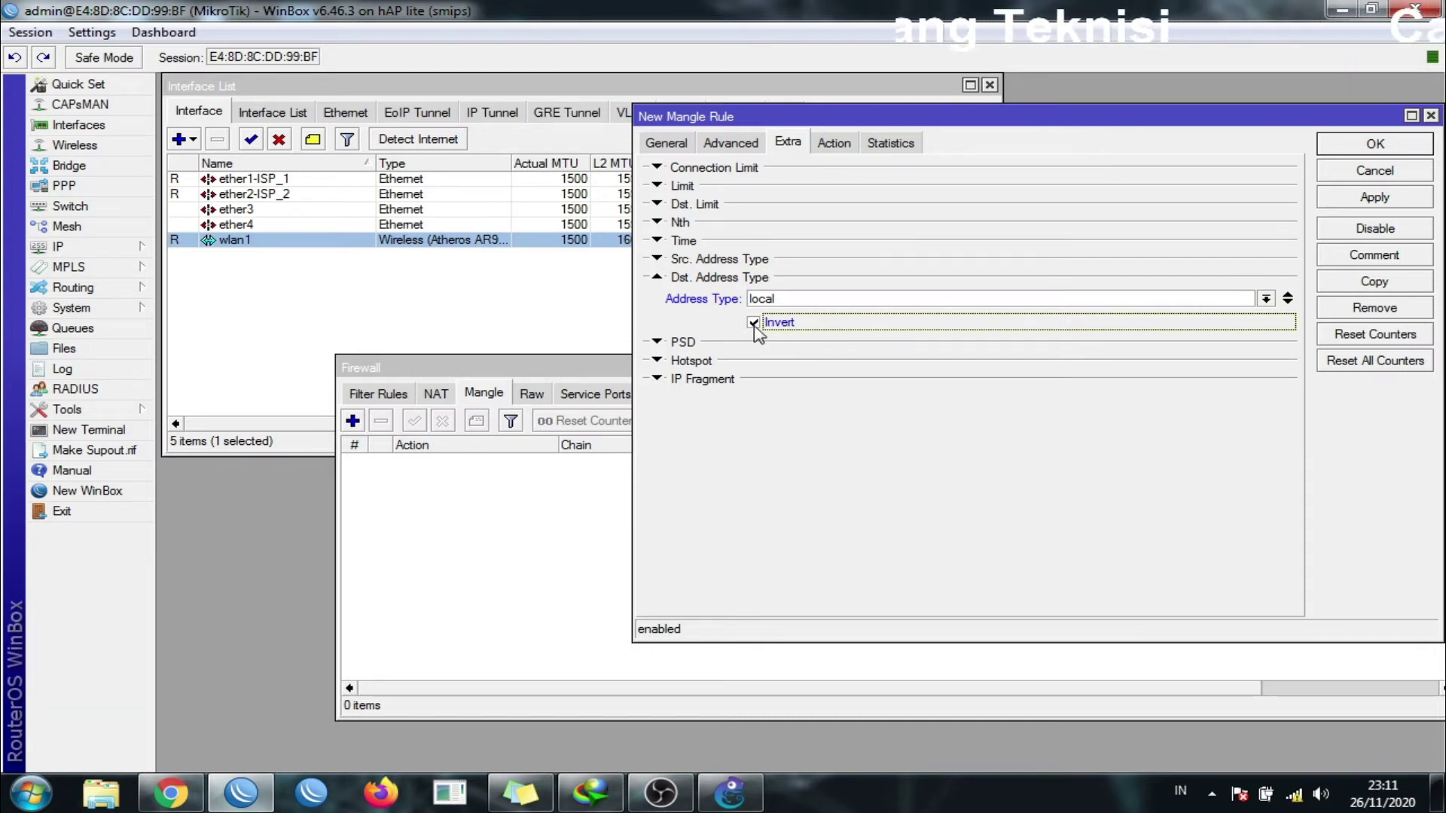
Set the mangle rule's action to mark connection with the new connection mark ISP1, keeping passthrough enabled, and apply it.
click(834, 143)
click(828, 170)
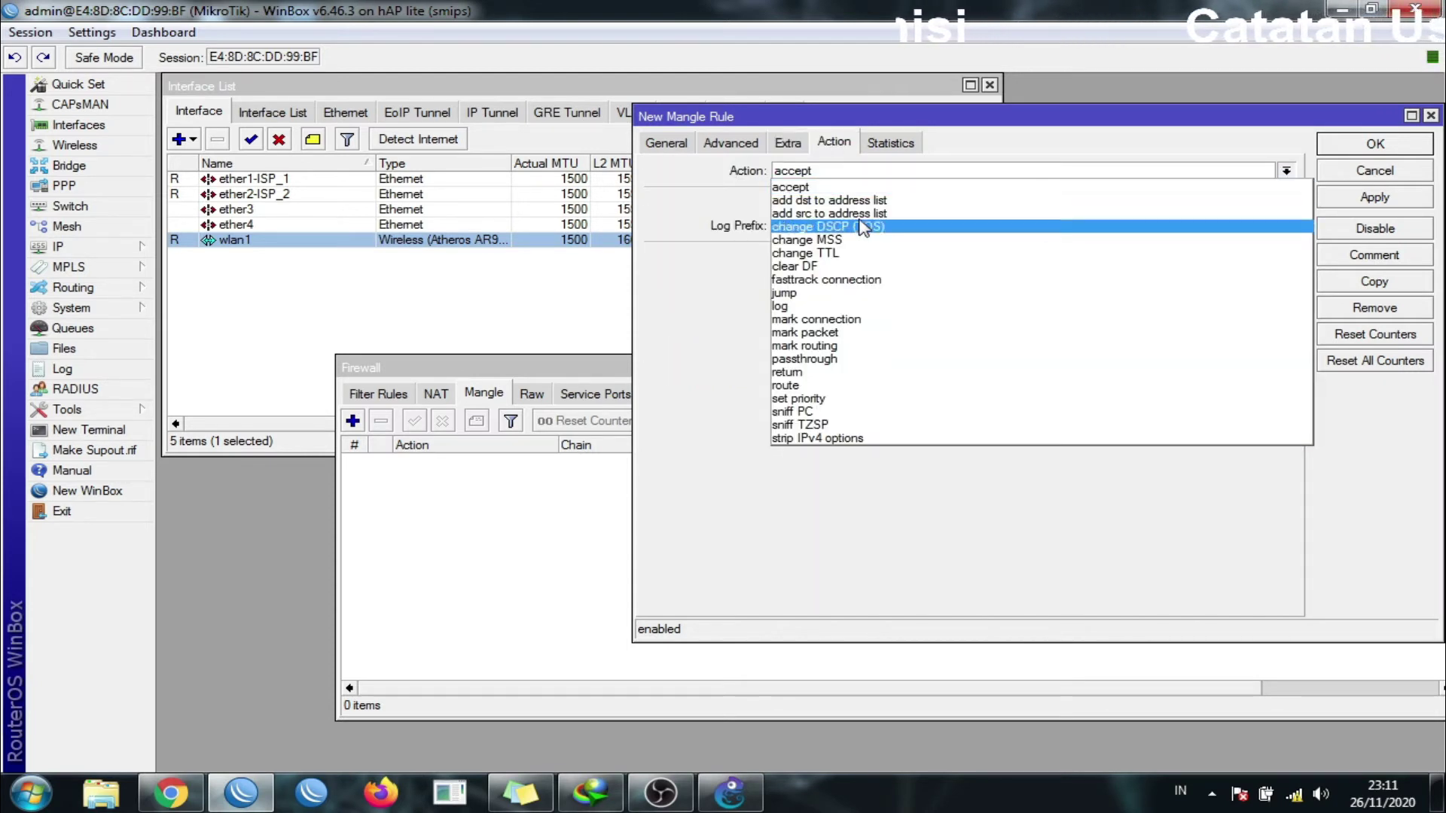
click(893, 320)
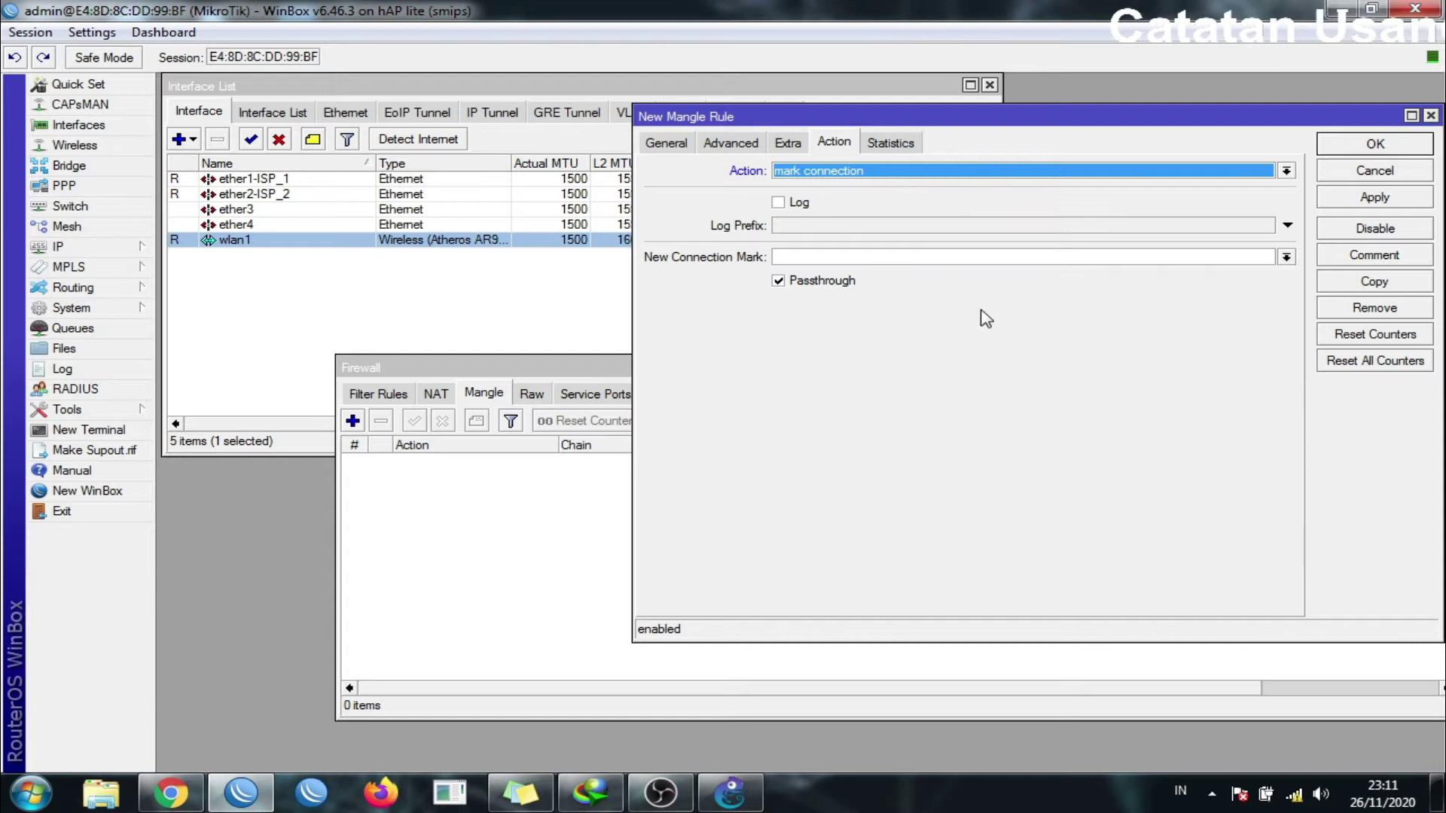
click(1374, 197)
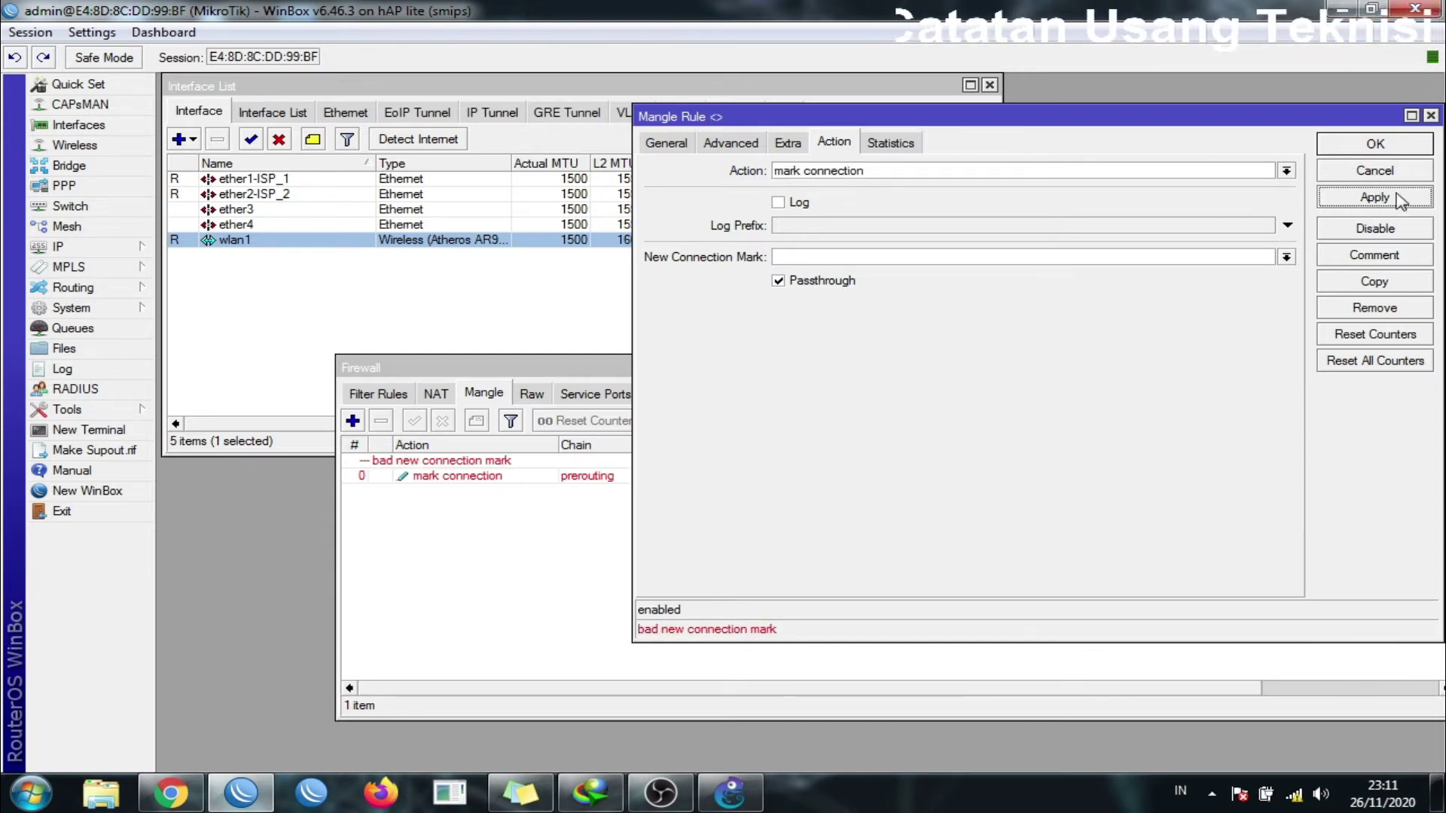
click(1052, 257)
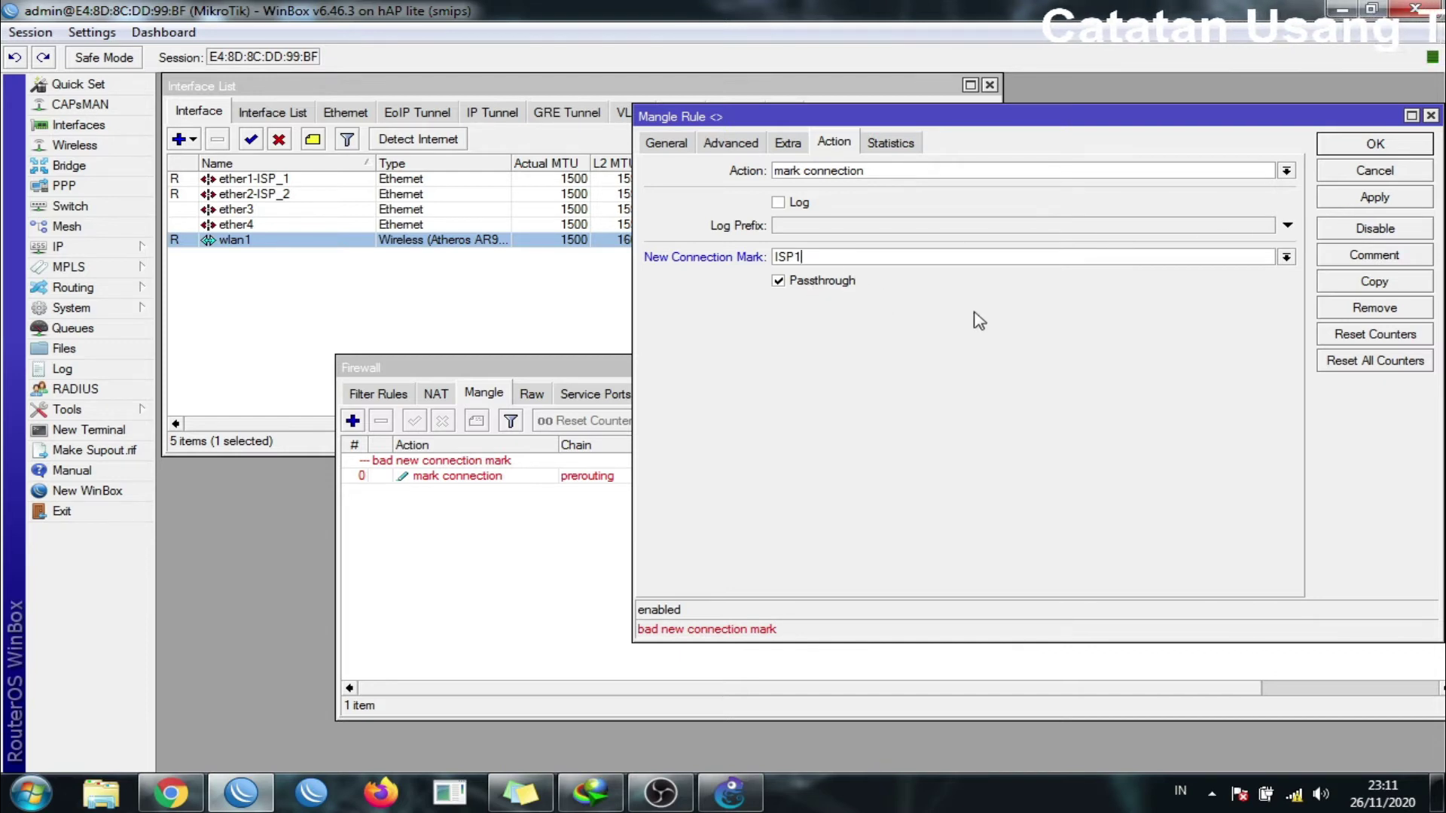
click(1364, 201)
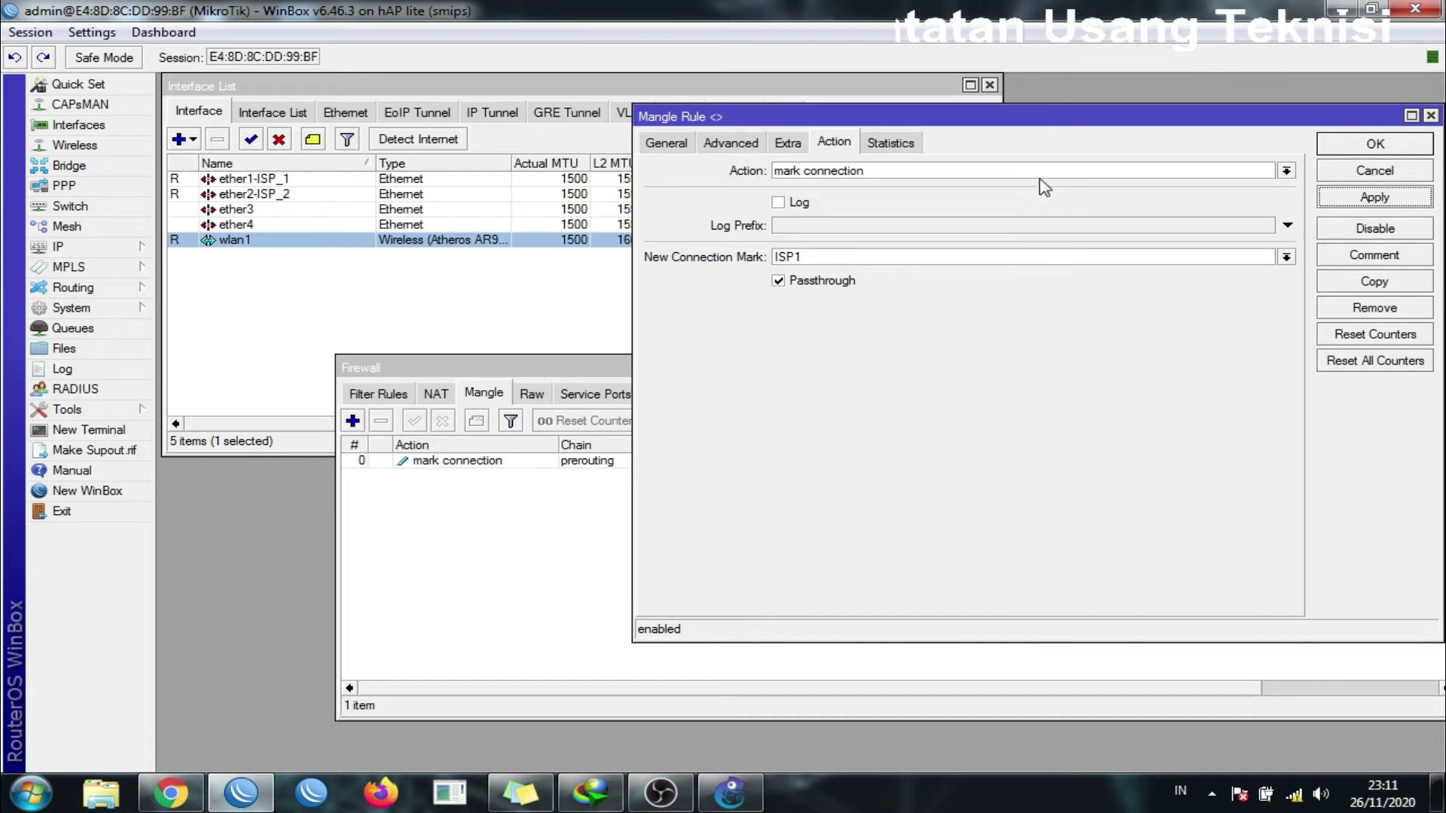
Copy the ISP1 mangle rule and set the copy's per connection classifier to src address and port 2/1.
click(664, 142)
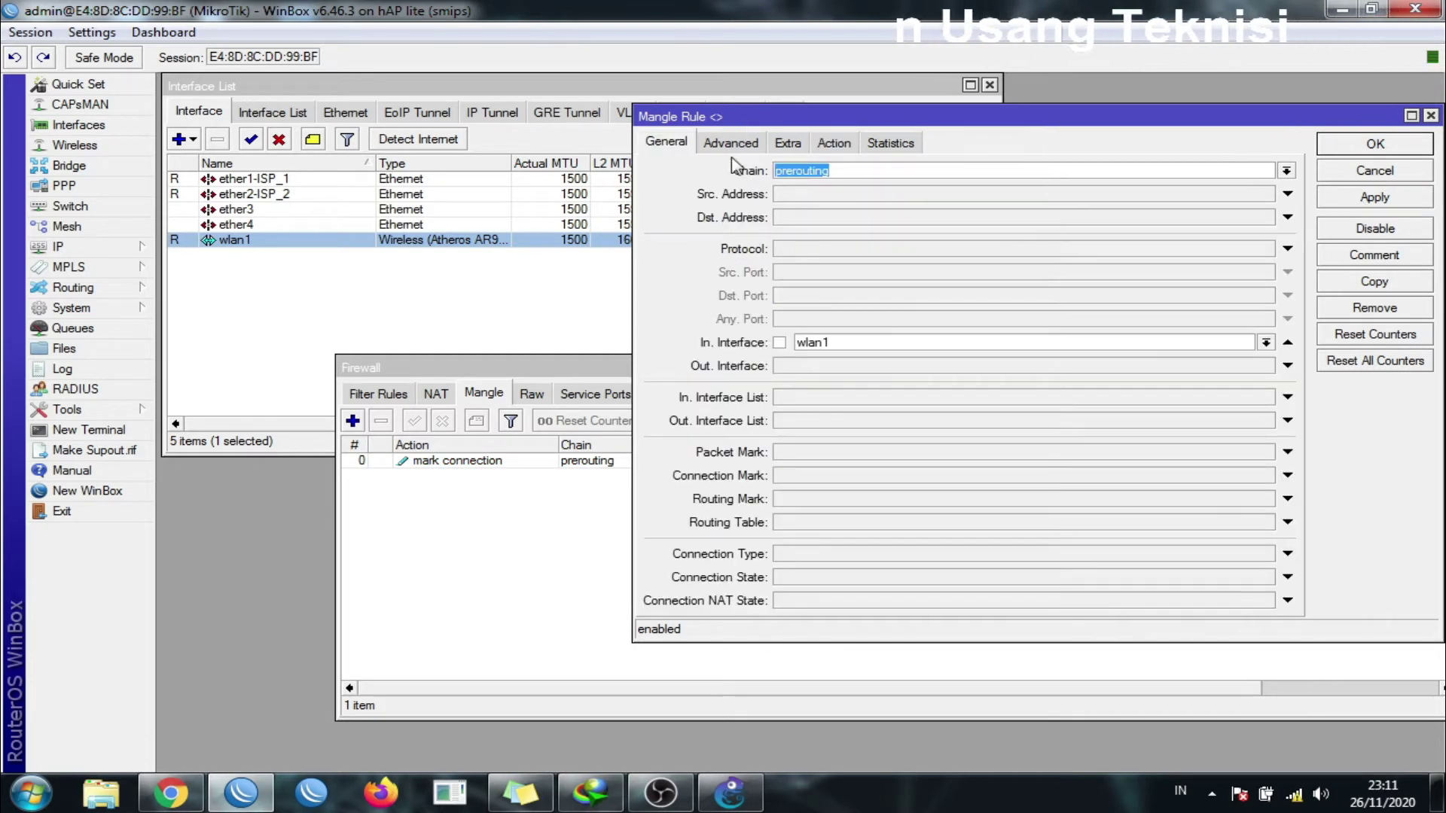
click(831, 145)
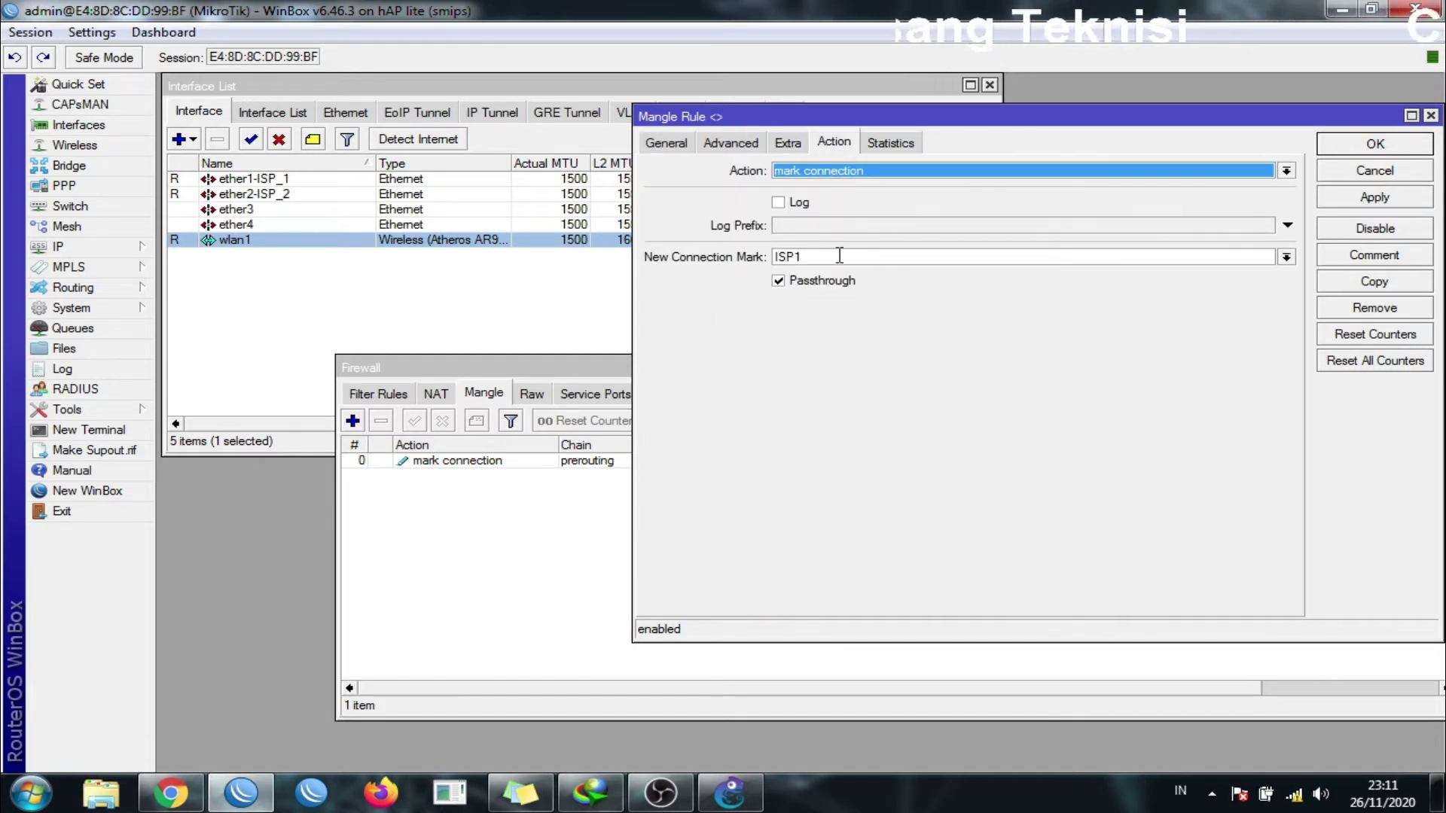
click(669, 145)
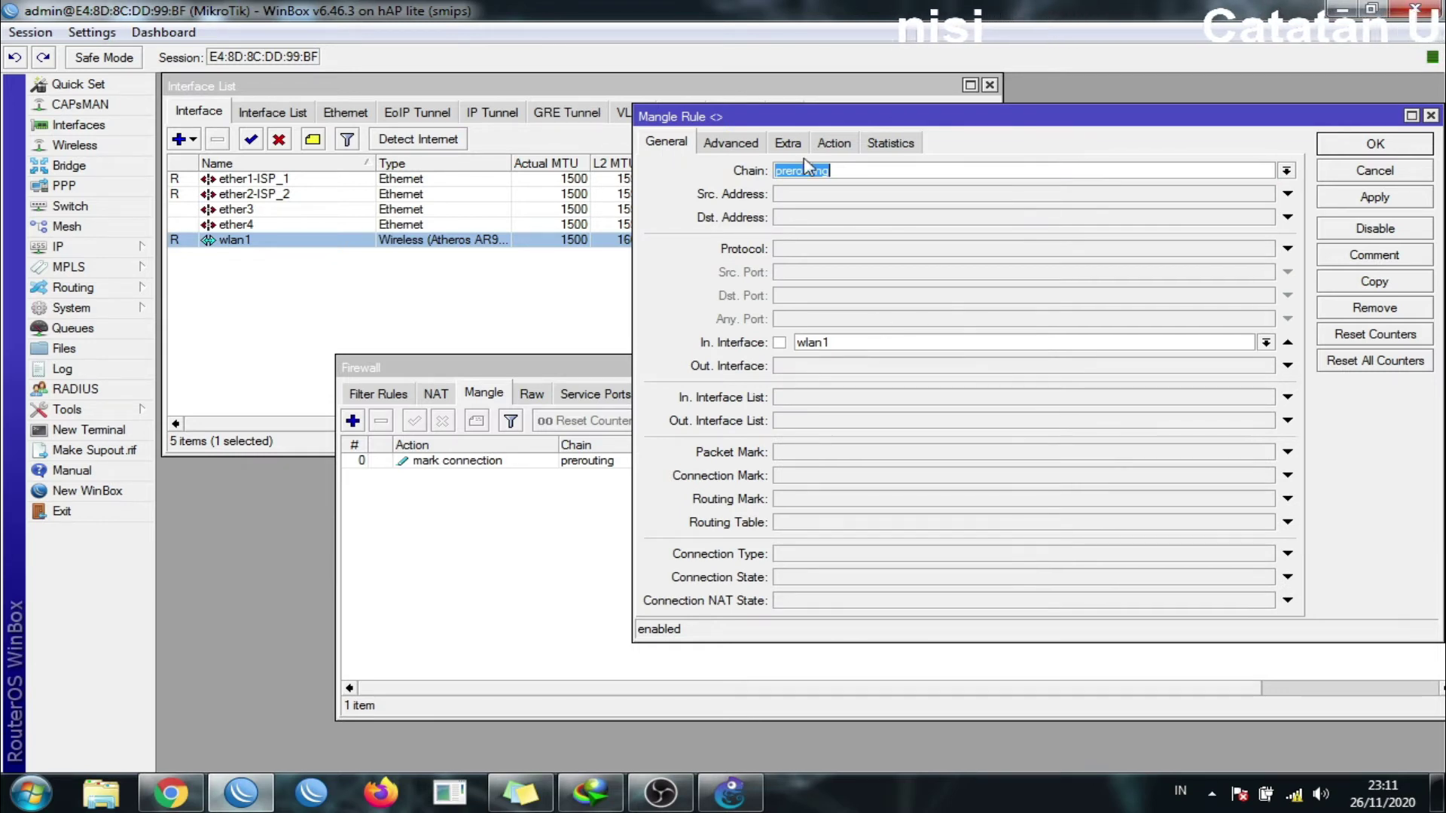
drag(809, 124, 724, 149)
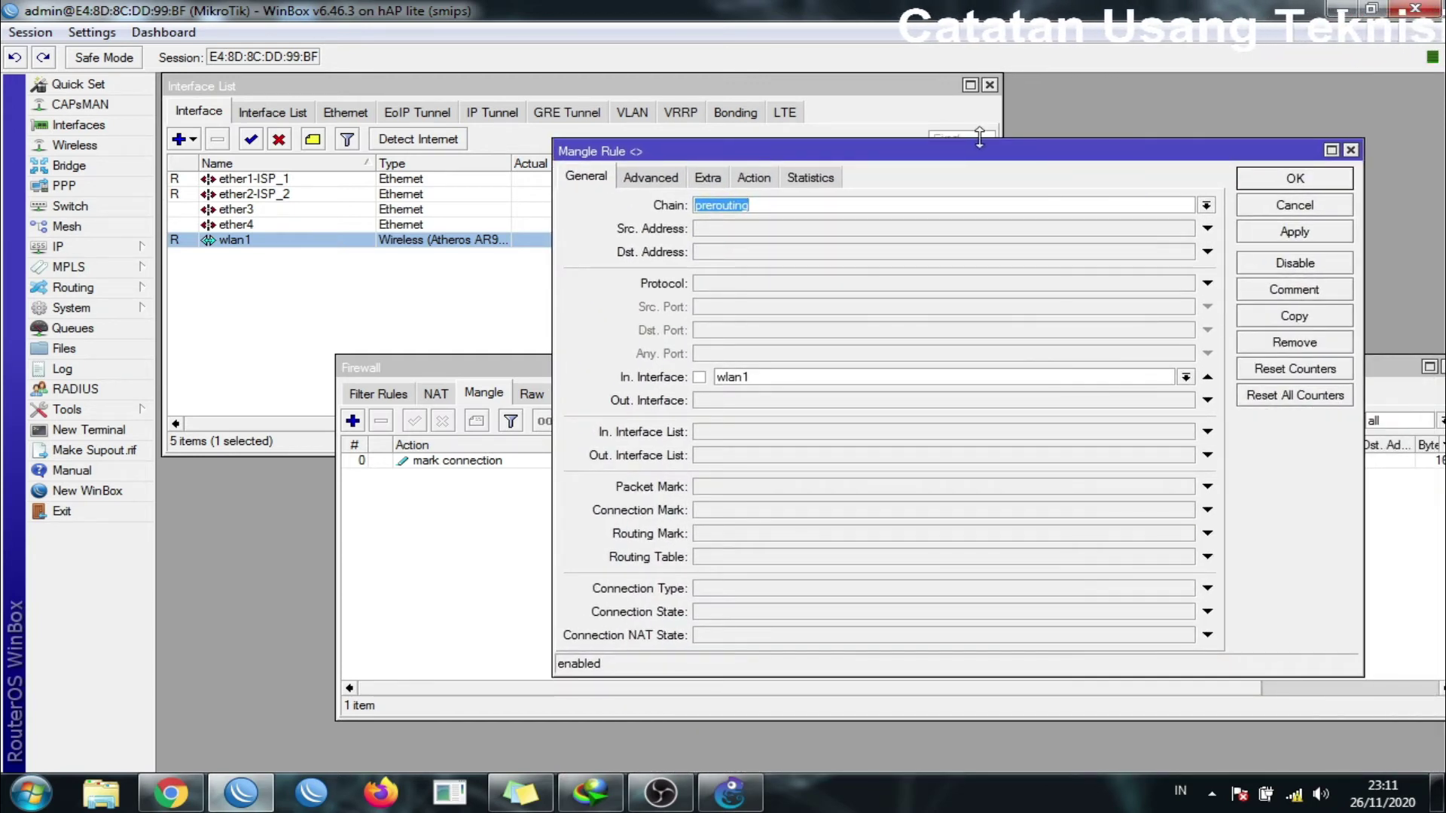
drag(970, 149, 582, 84)
click(908, 251)
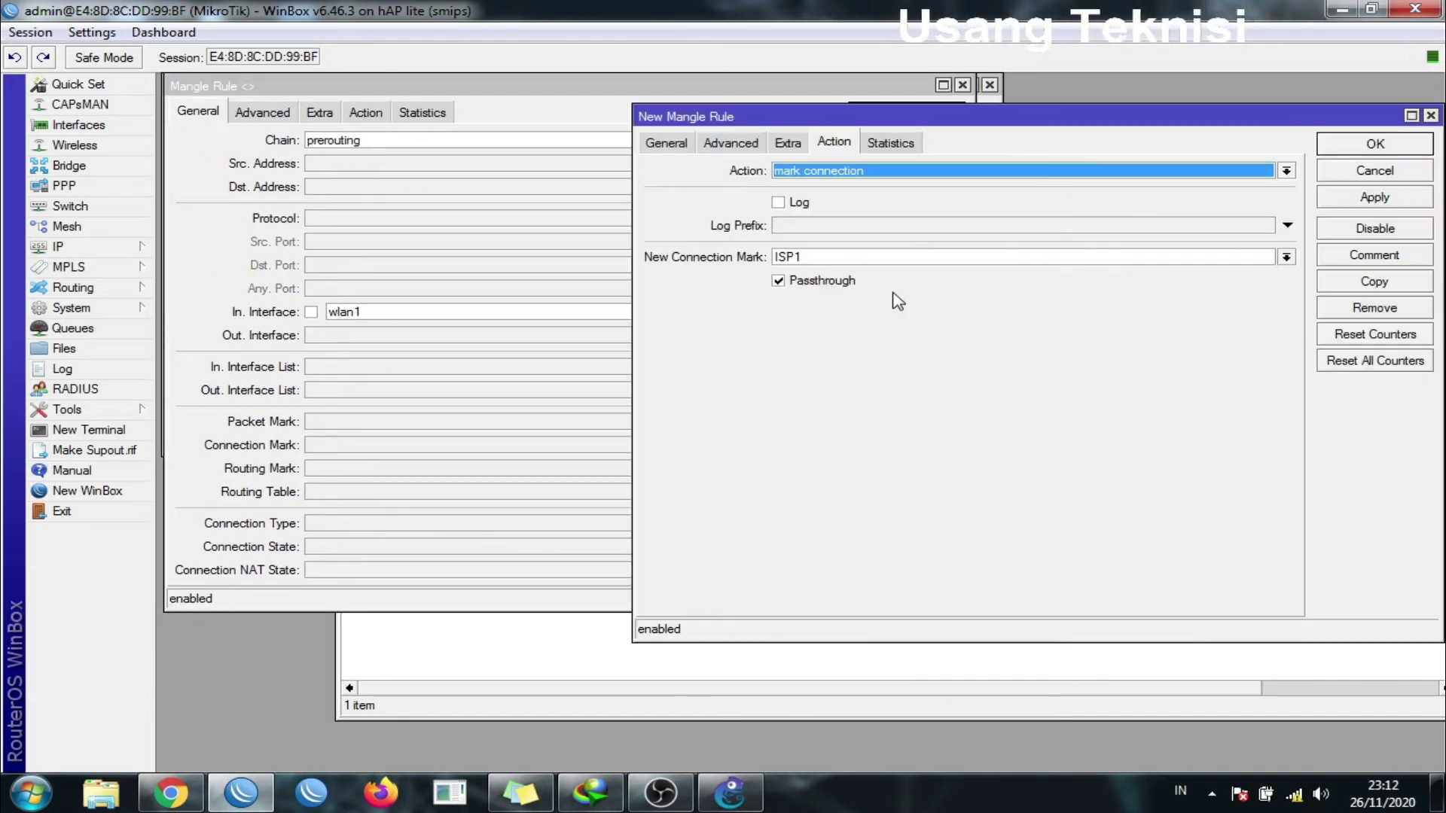
click(663, 143)
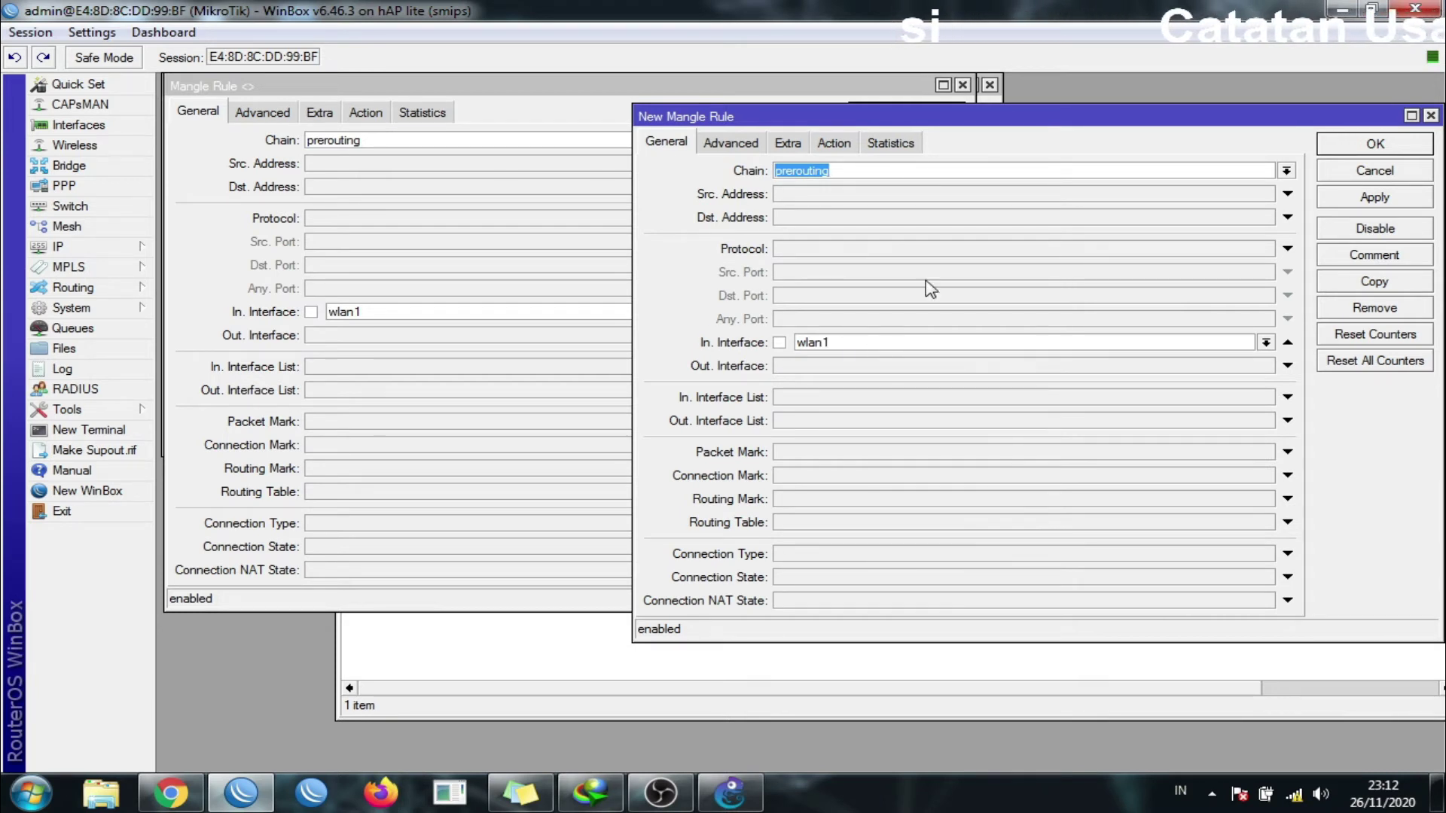
click(737, 145)
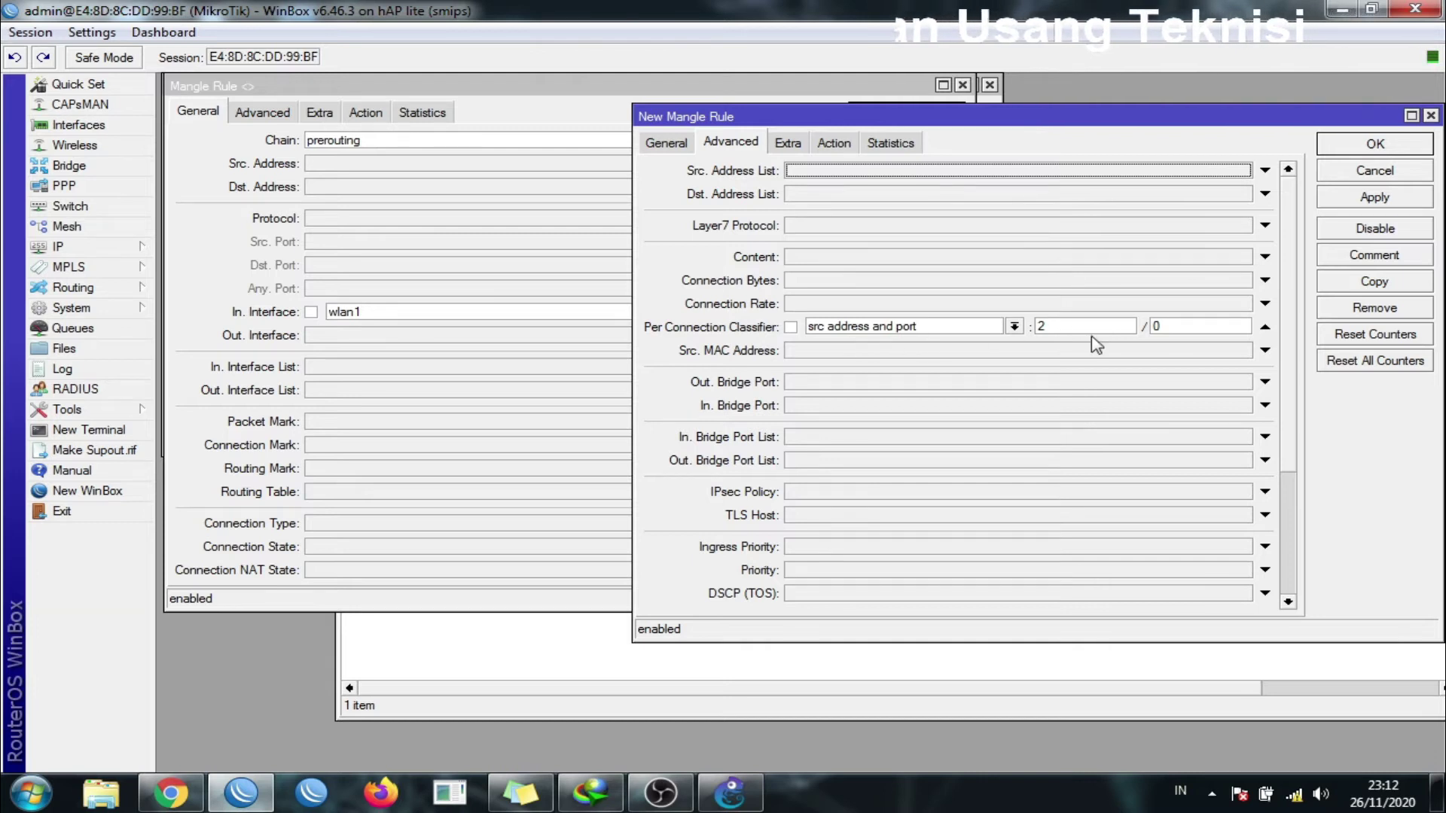
drag(1179, 327, 1142, 329)
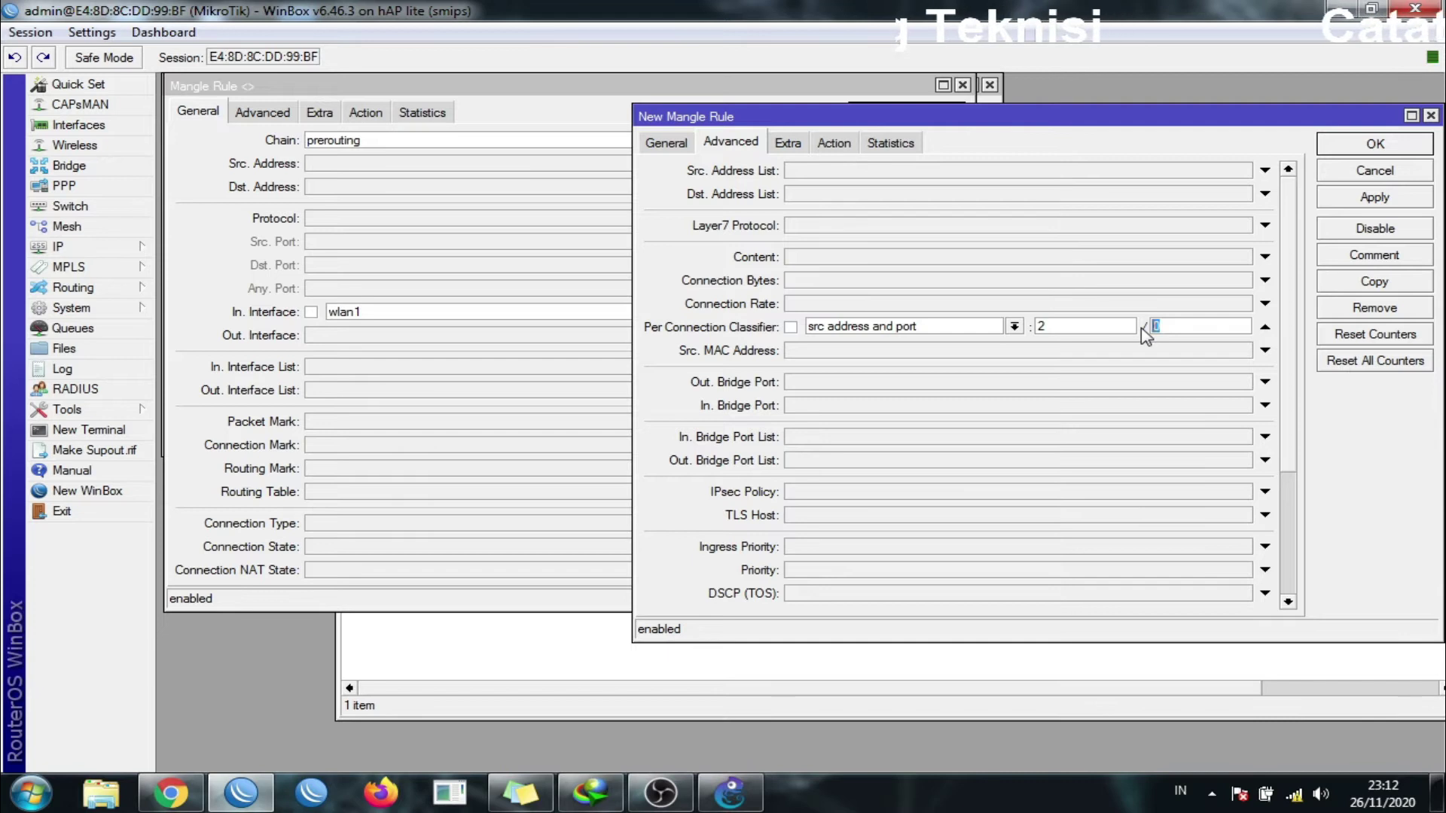
text(1)
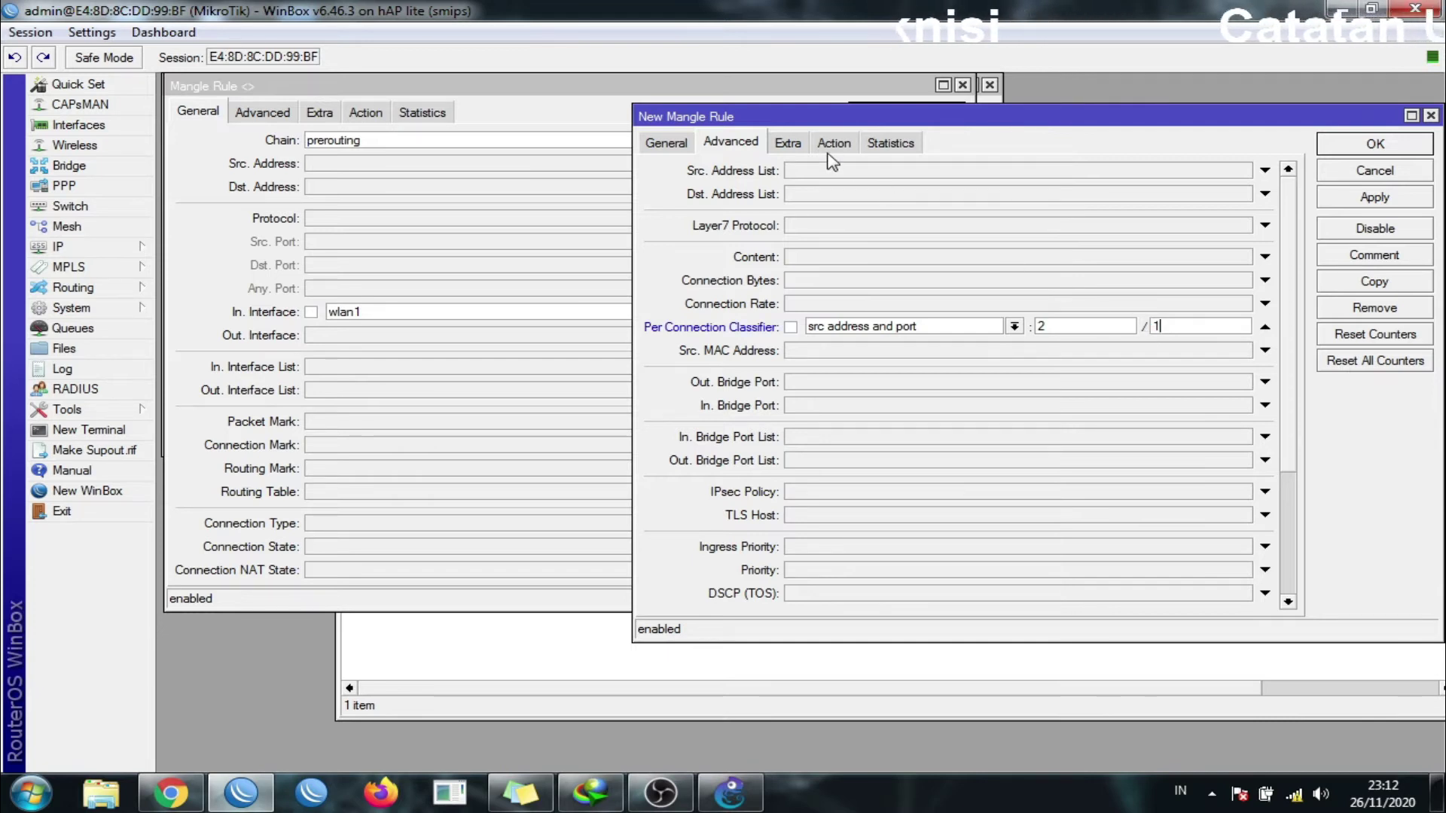
Check the copied rule's inverted local destination type and set its new connection mark to ISP2.
click(793, 148)
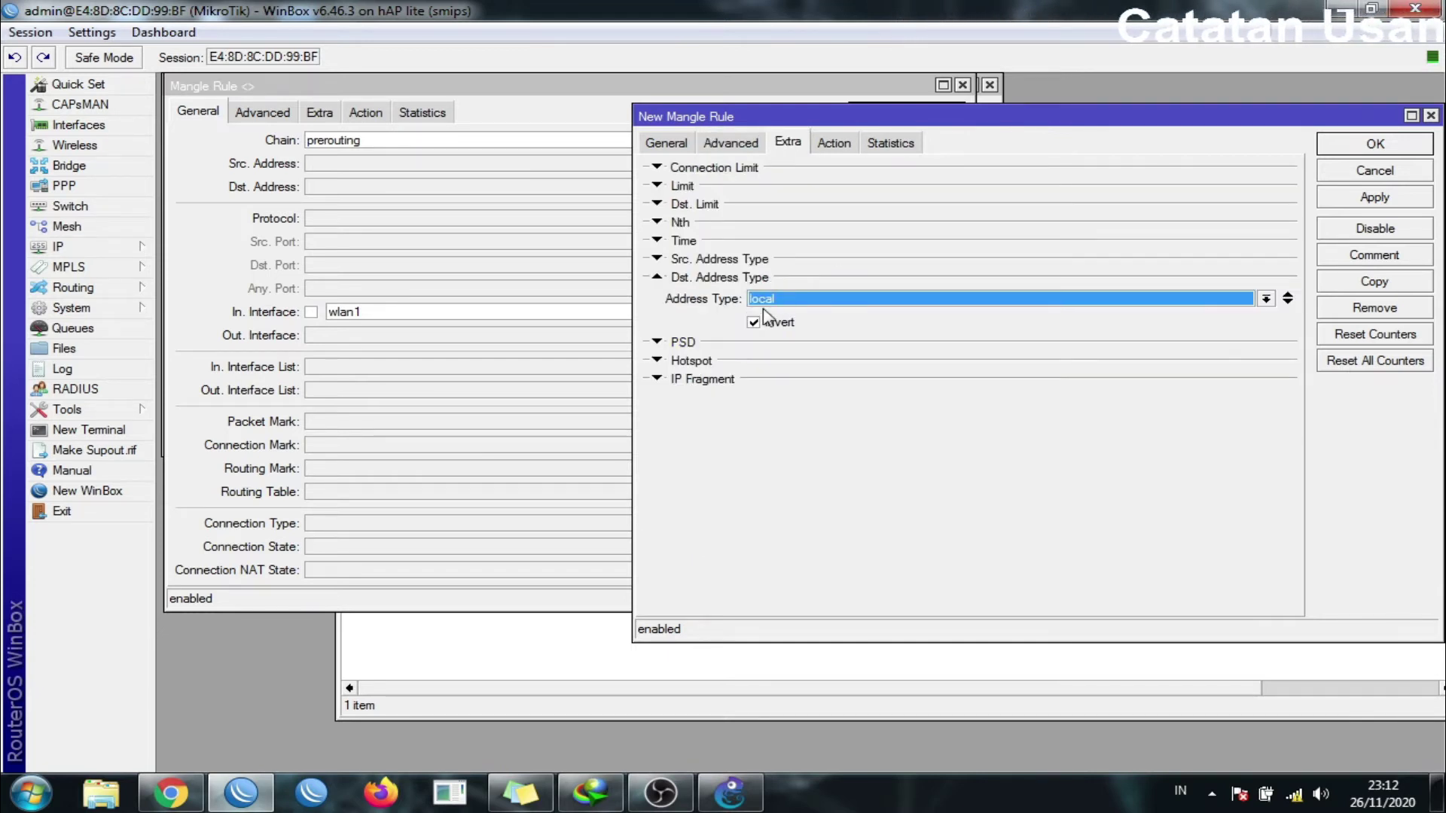
click(834, 143)
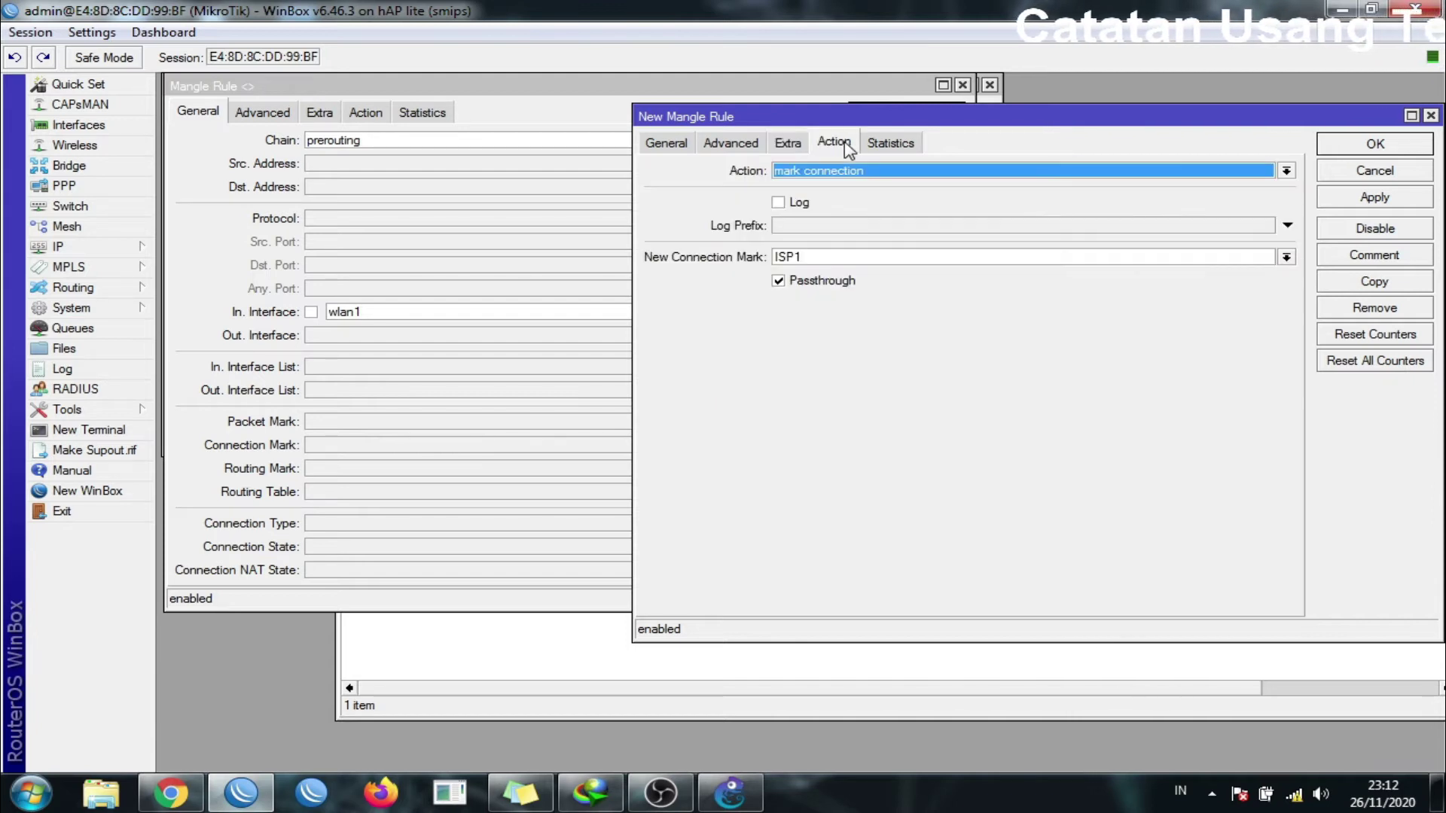
drag(851, 257, 757, 245)
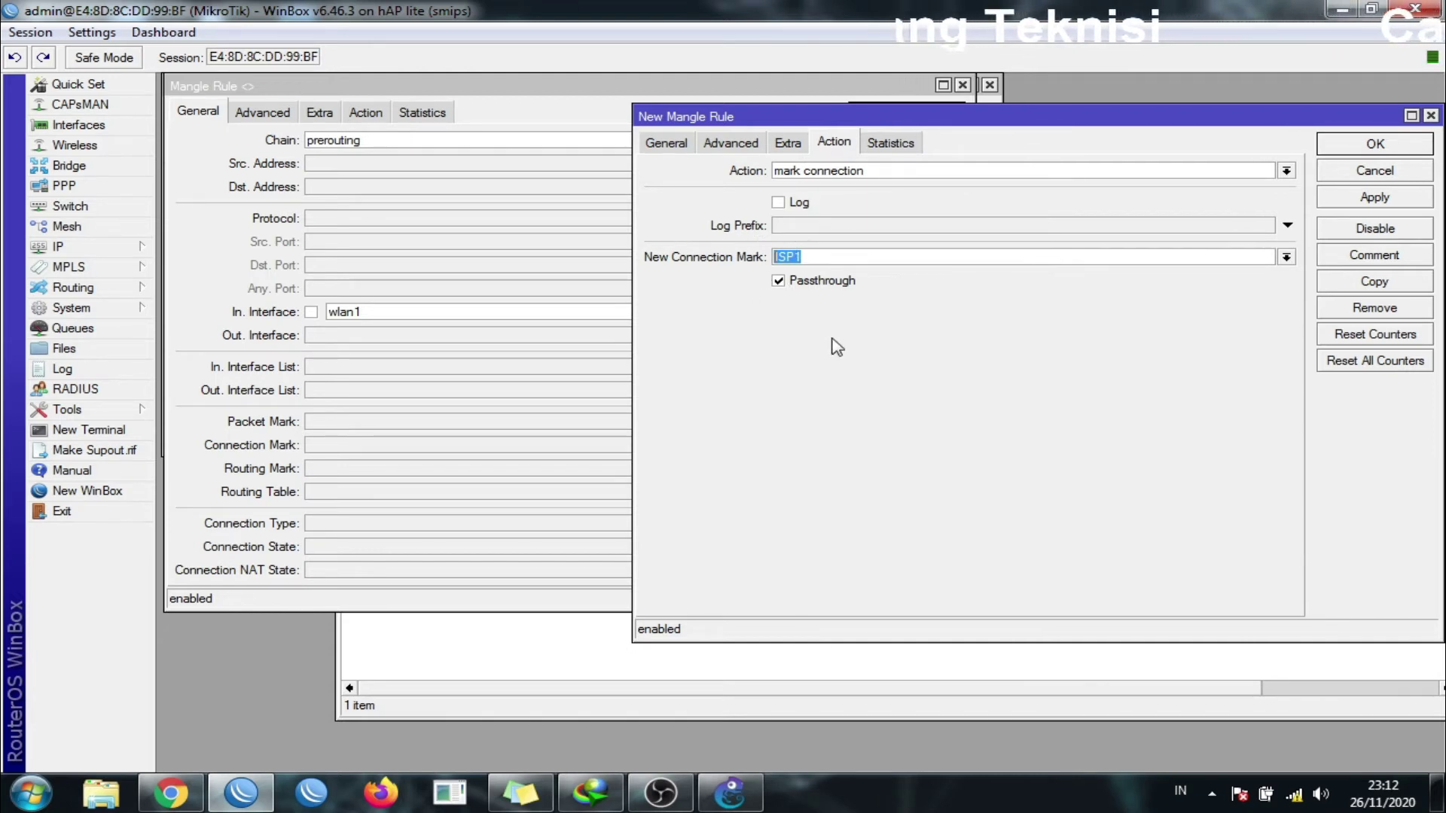
key(Left)
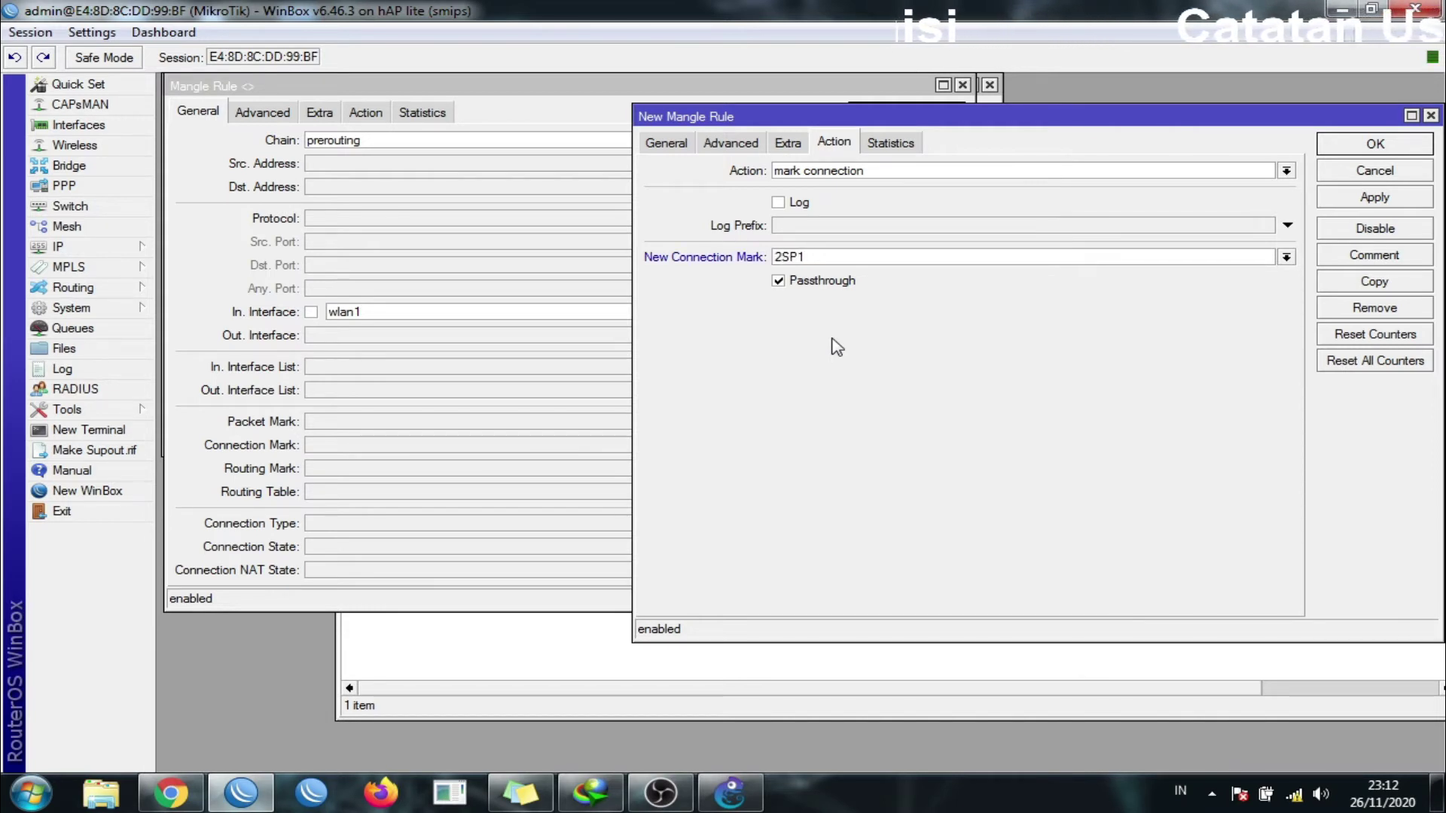
key(ctrl+a)
key(BackSpace)
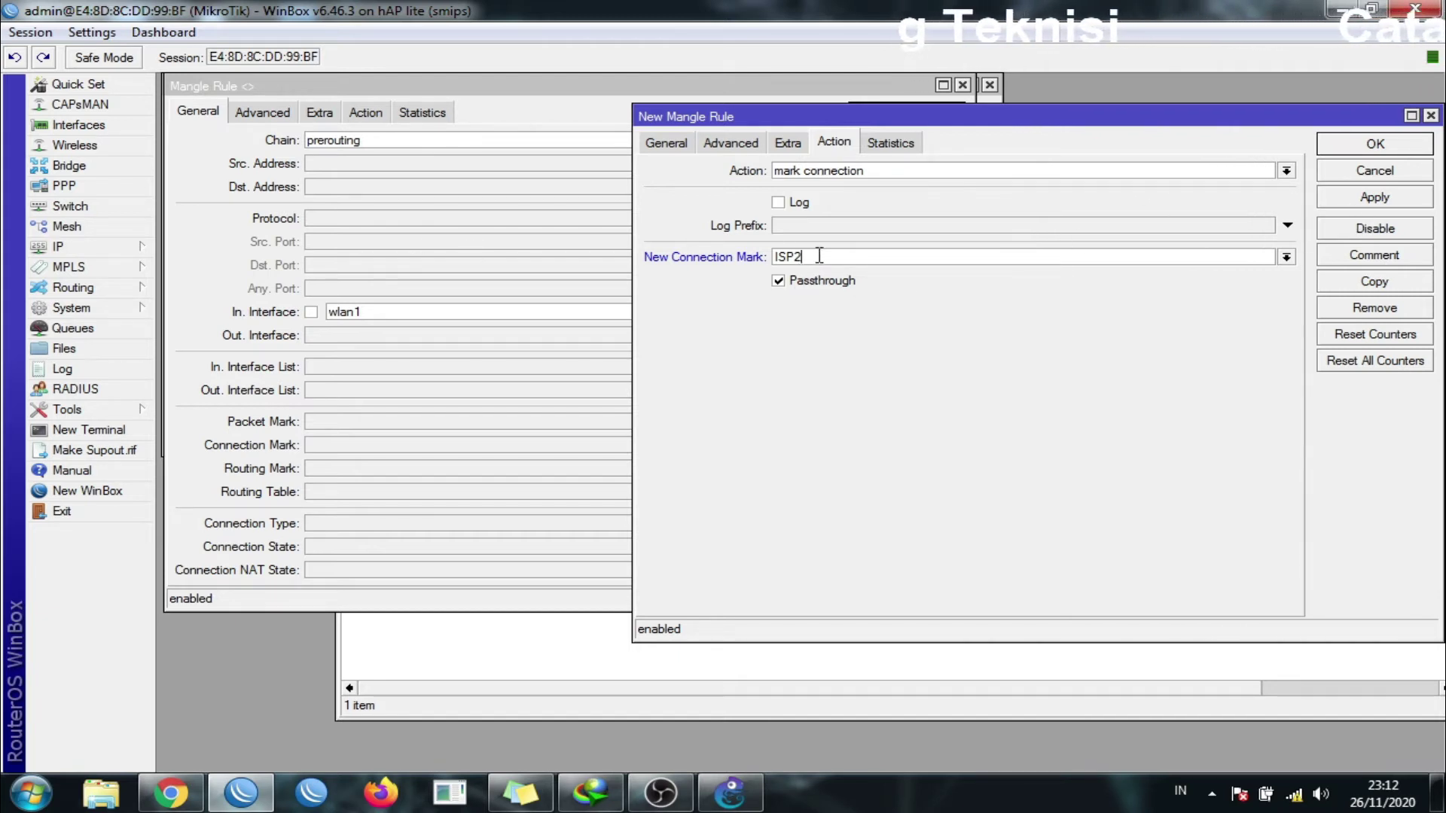
Review the ISP2 rule's connection mark and per connection classifier, apply the rule and close both mangle rule windows.
drag(820, 256, 764, 256)
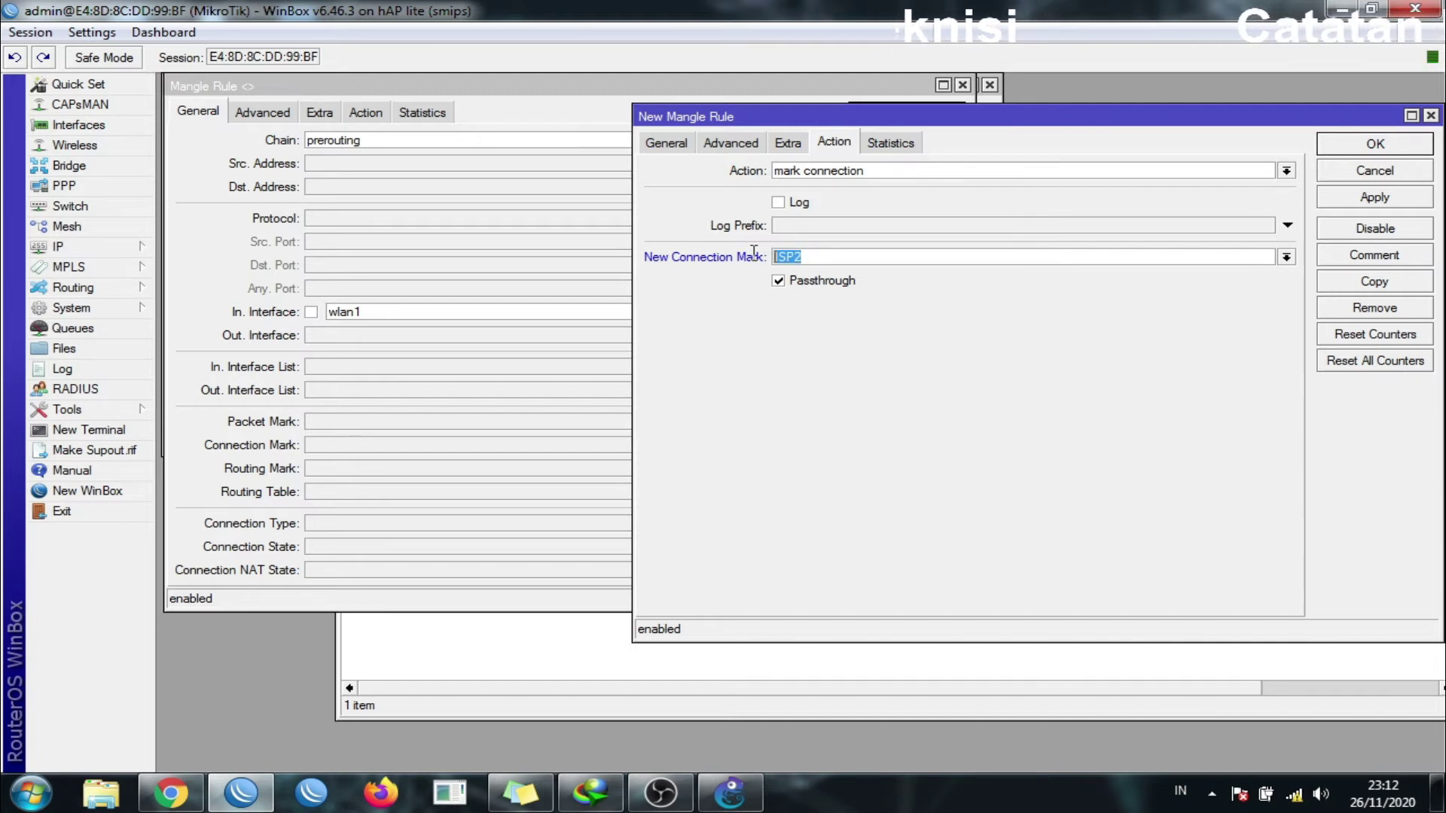
click(729, 145)
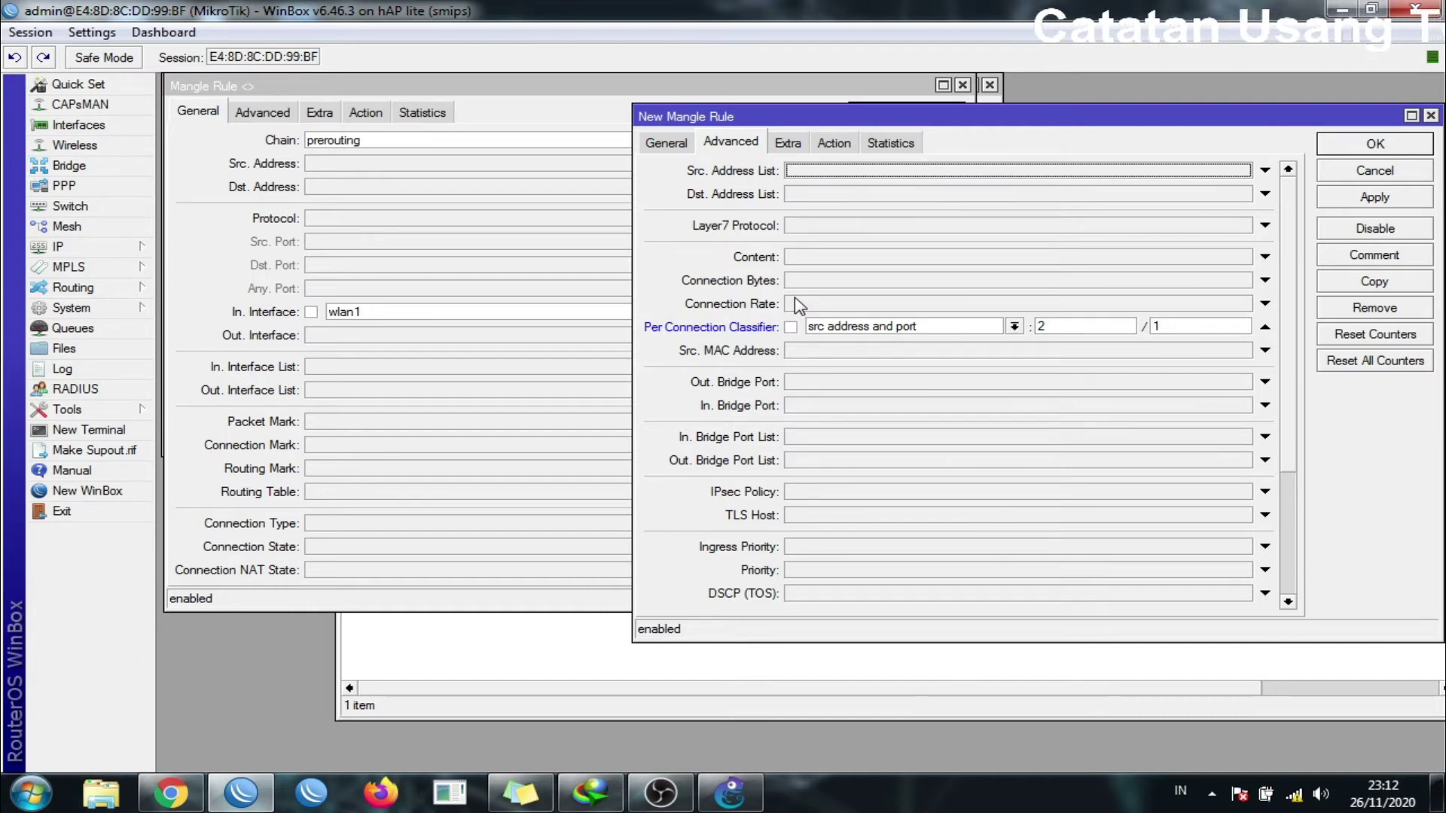
click(1047, 325)
double_click(1155, 326)
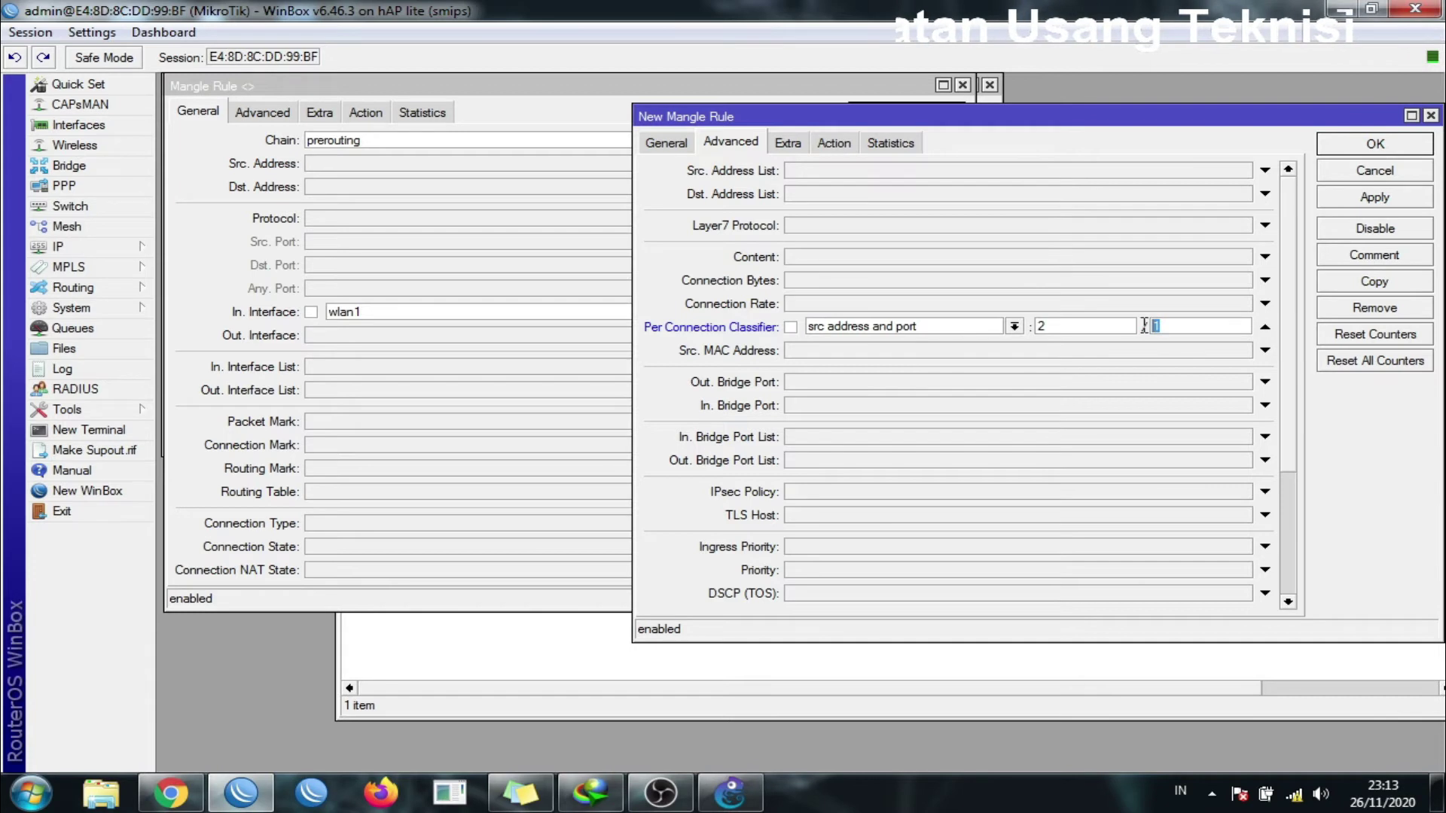
click(1372, 202)
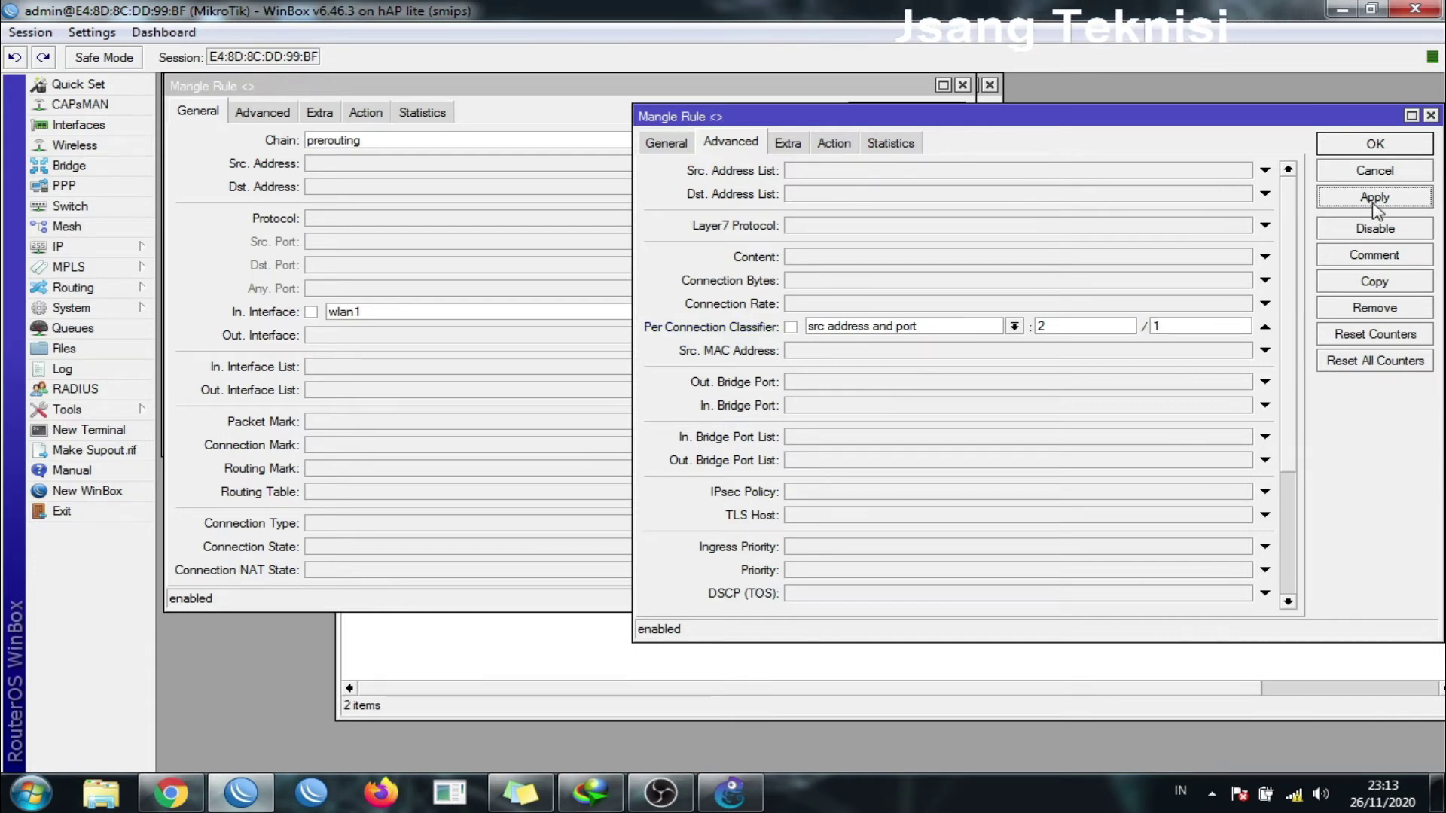
click(1374, 147)
click(903, 132)
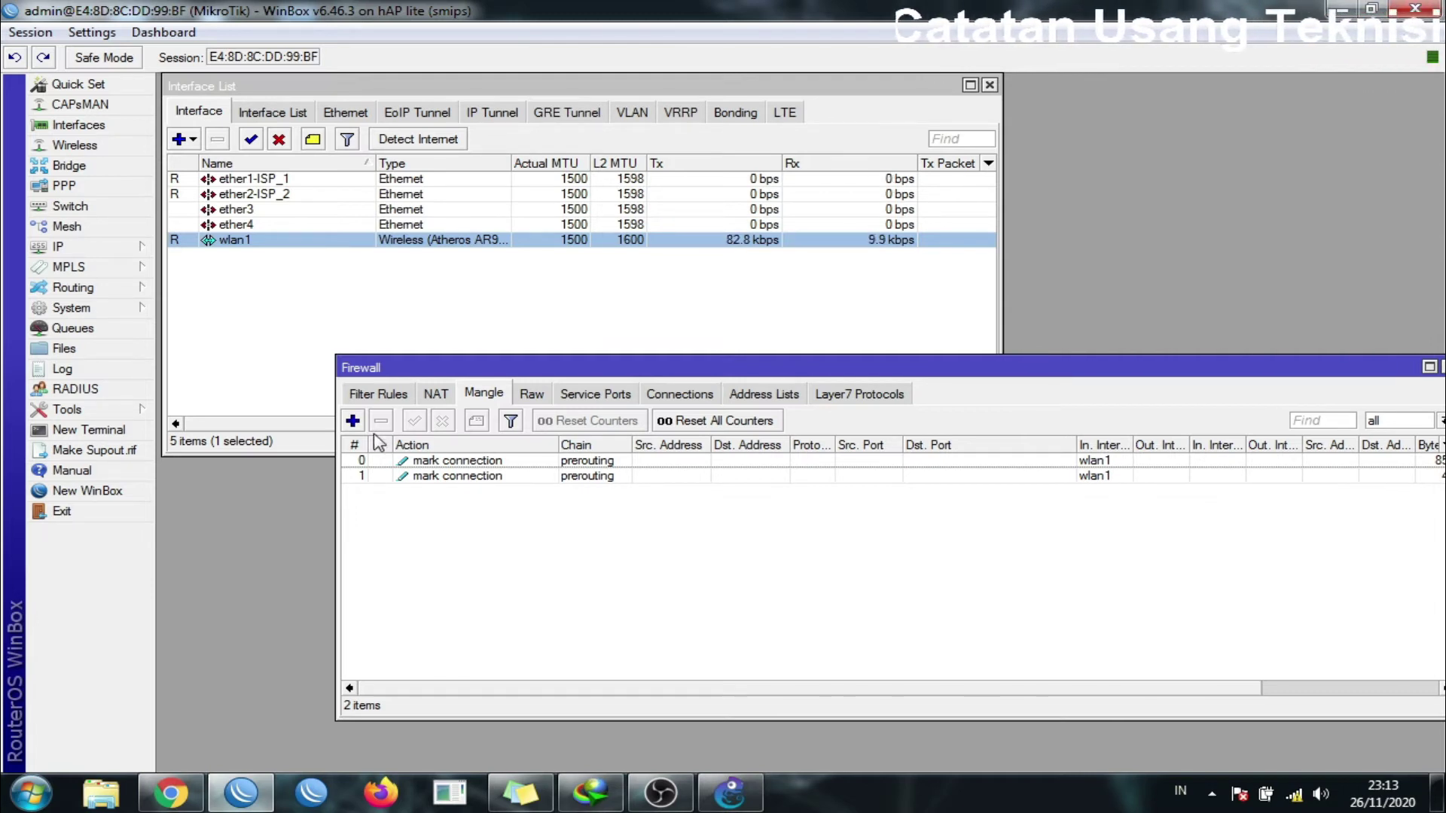
Start a new prerouting mangle rule with in-interface wlan1 and connection mark ISP1.
click(351, 420)
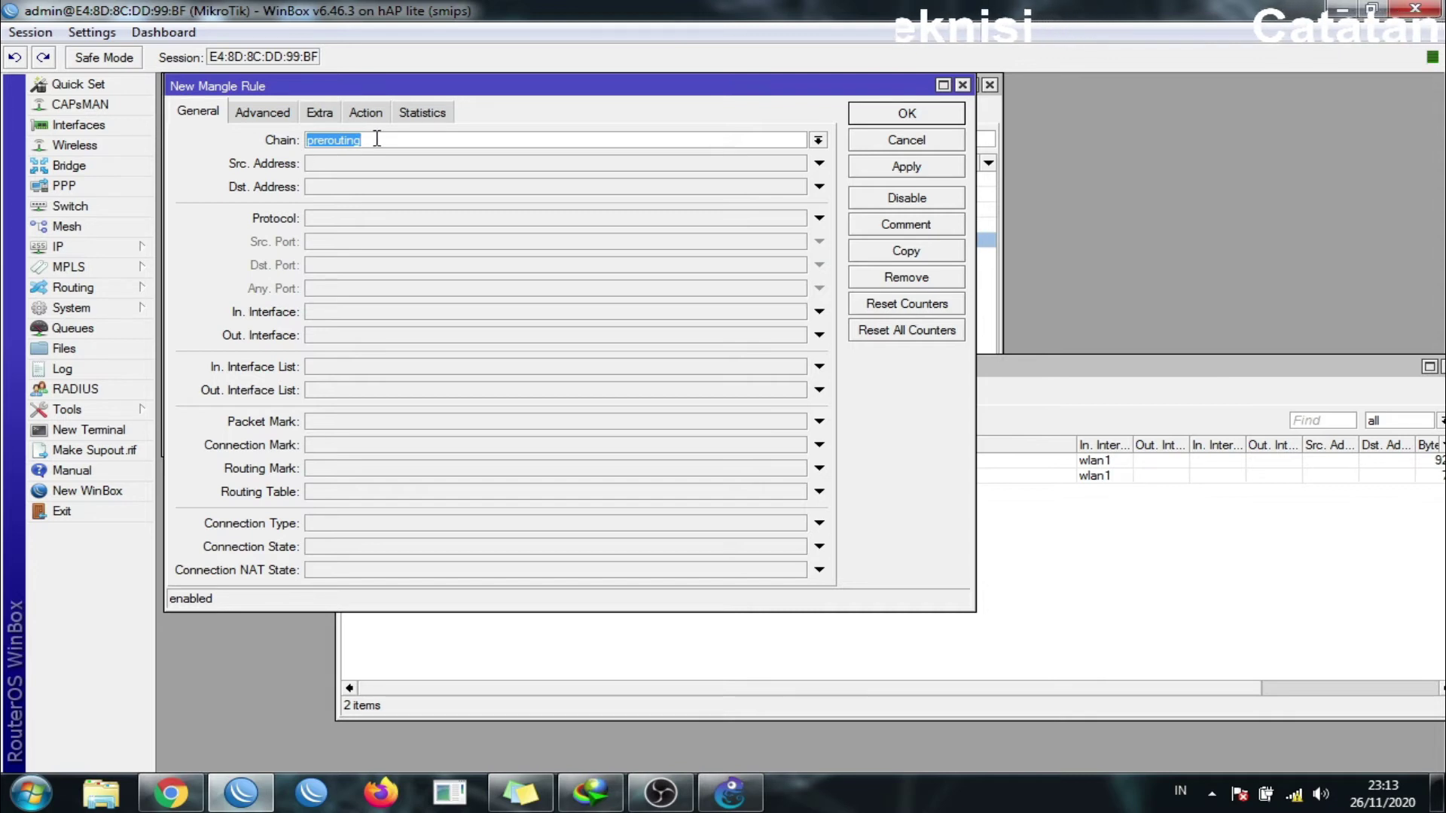
click(367, 315)
click(367, 315)
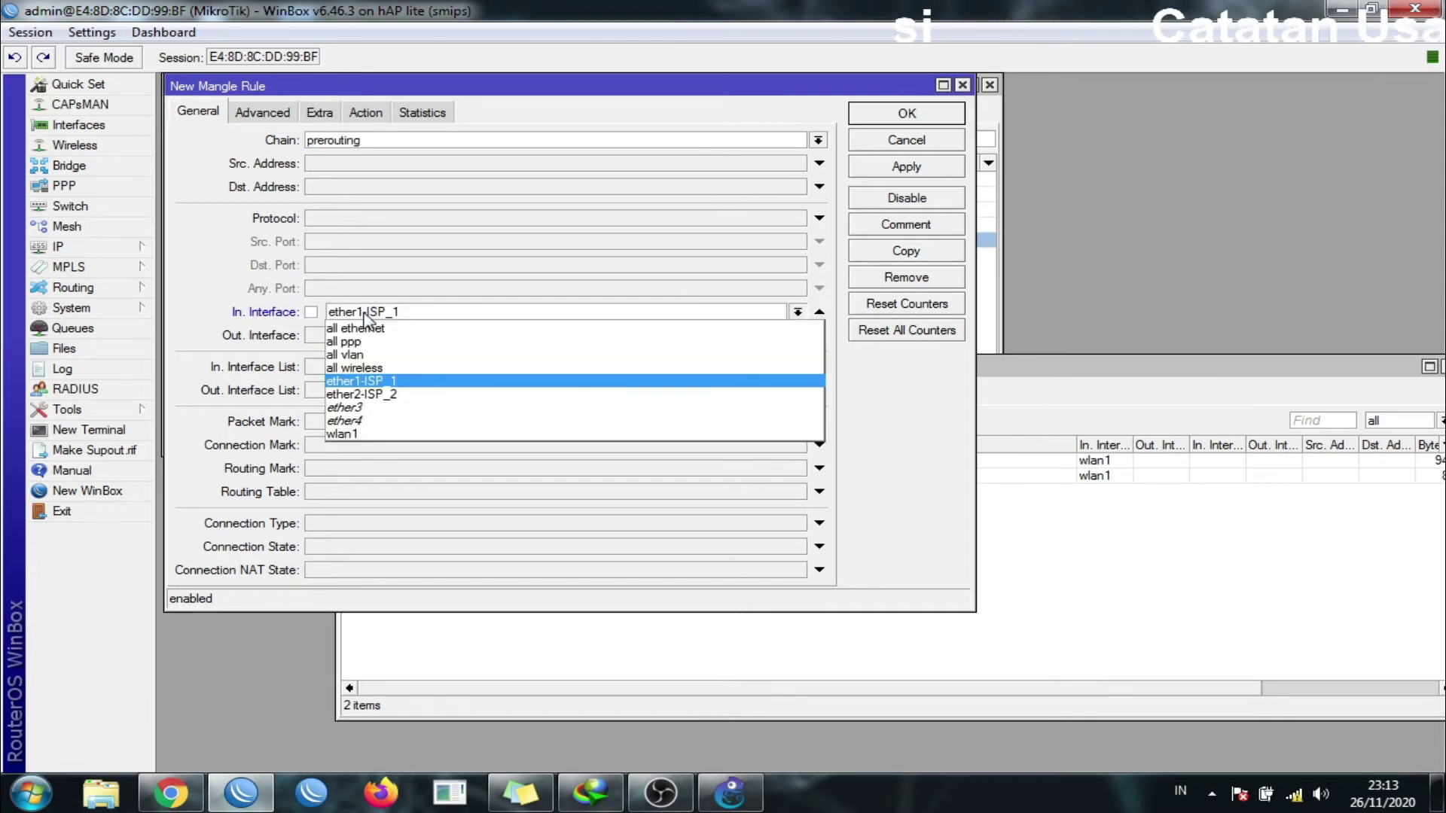
click(411, 435)
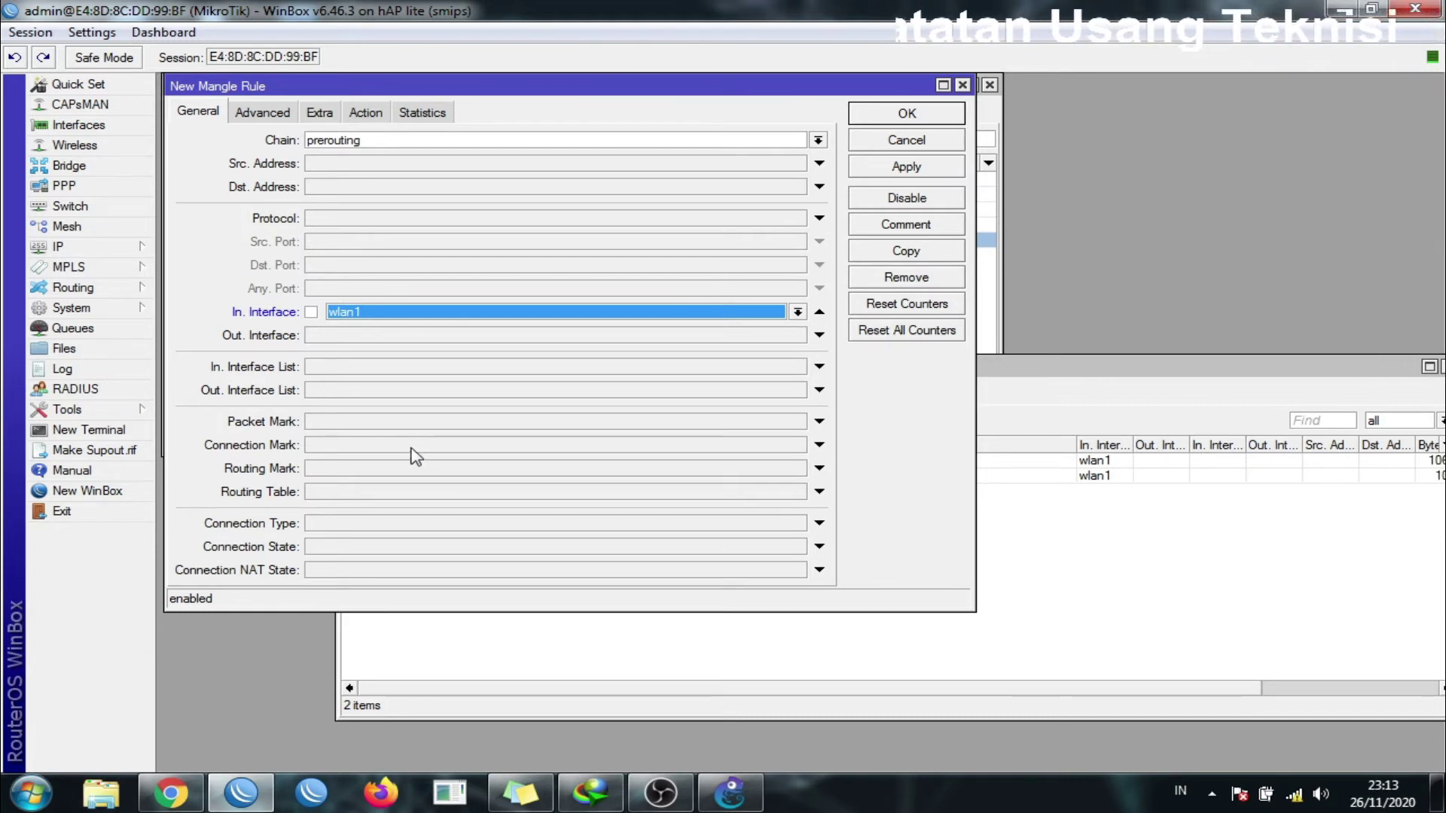
click(410, 448)
click(798, 445)
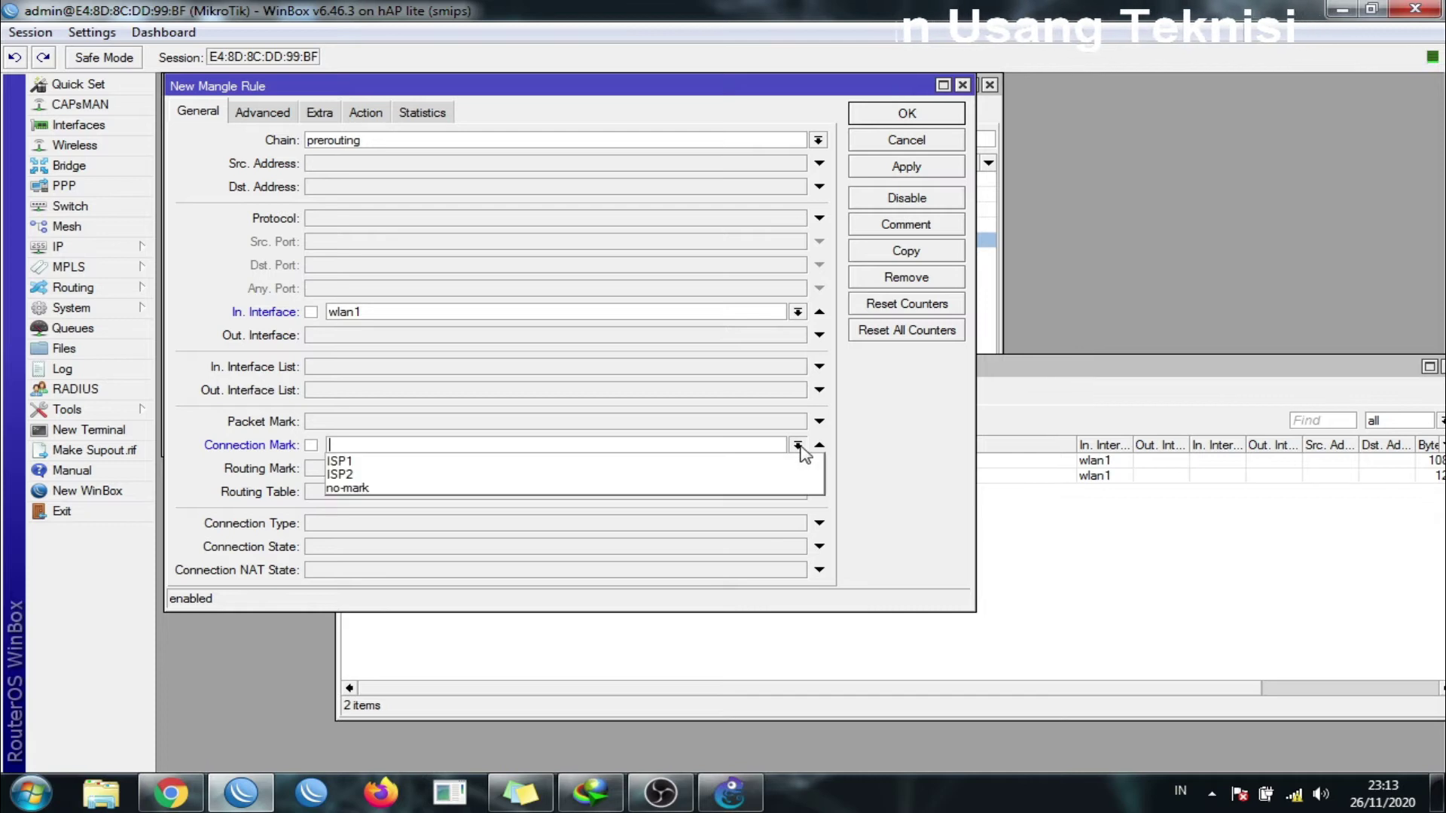
click(727, 461)
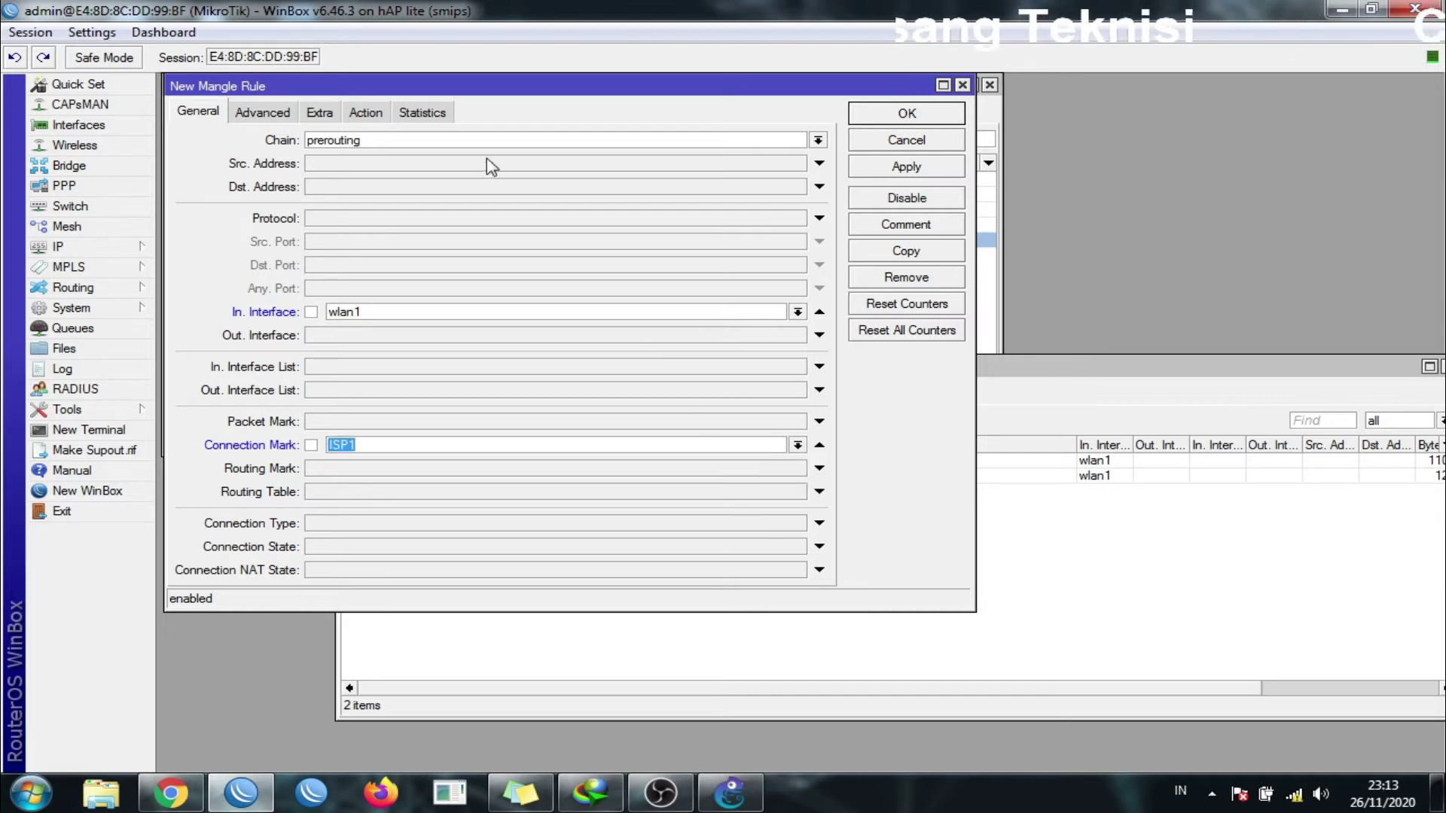
Set the rule's action to mark routing with the new routing mark Ke ISP1, keeping passthrough enabled, and apply it.
click(371, 119)
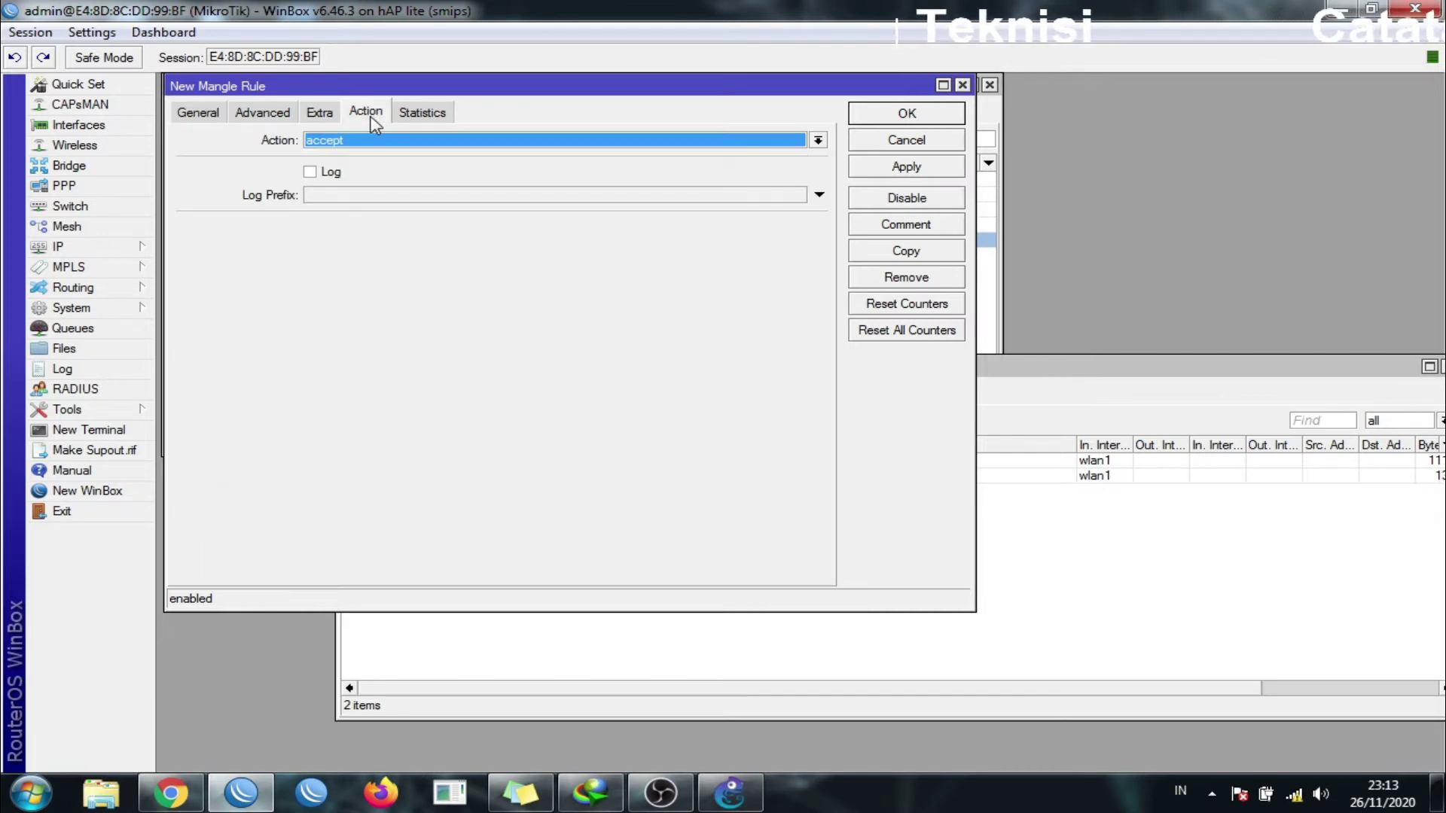
click(377, 141)
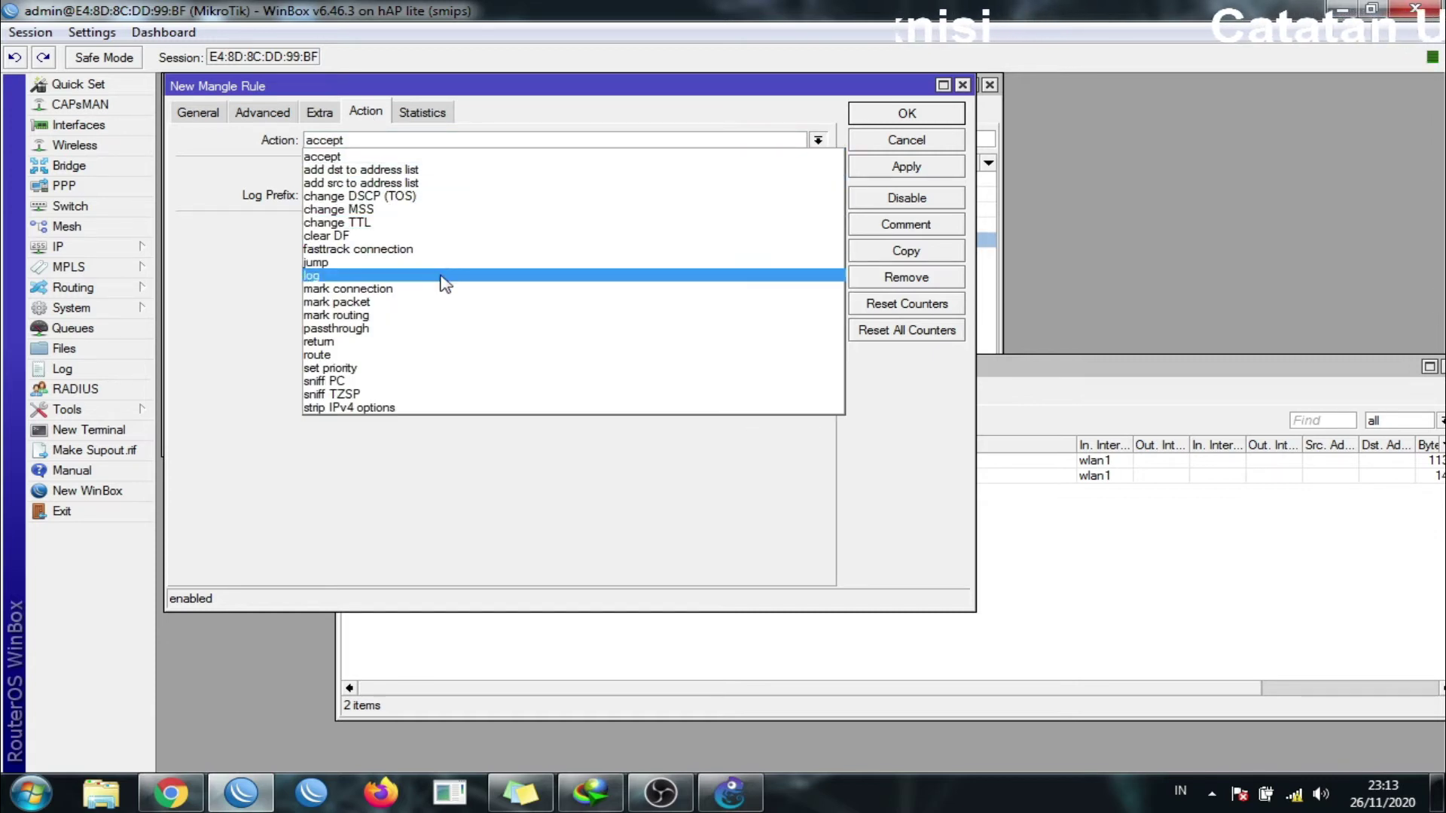
click(438, 317)
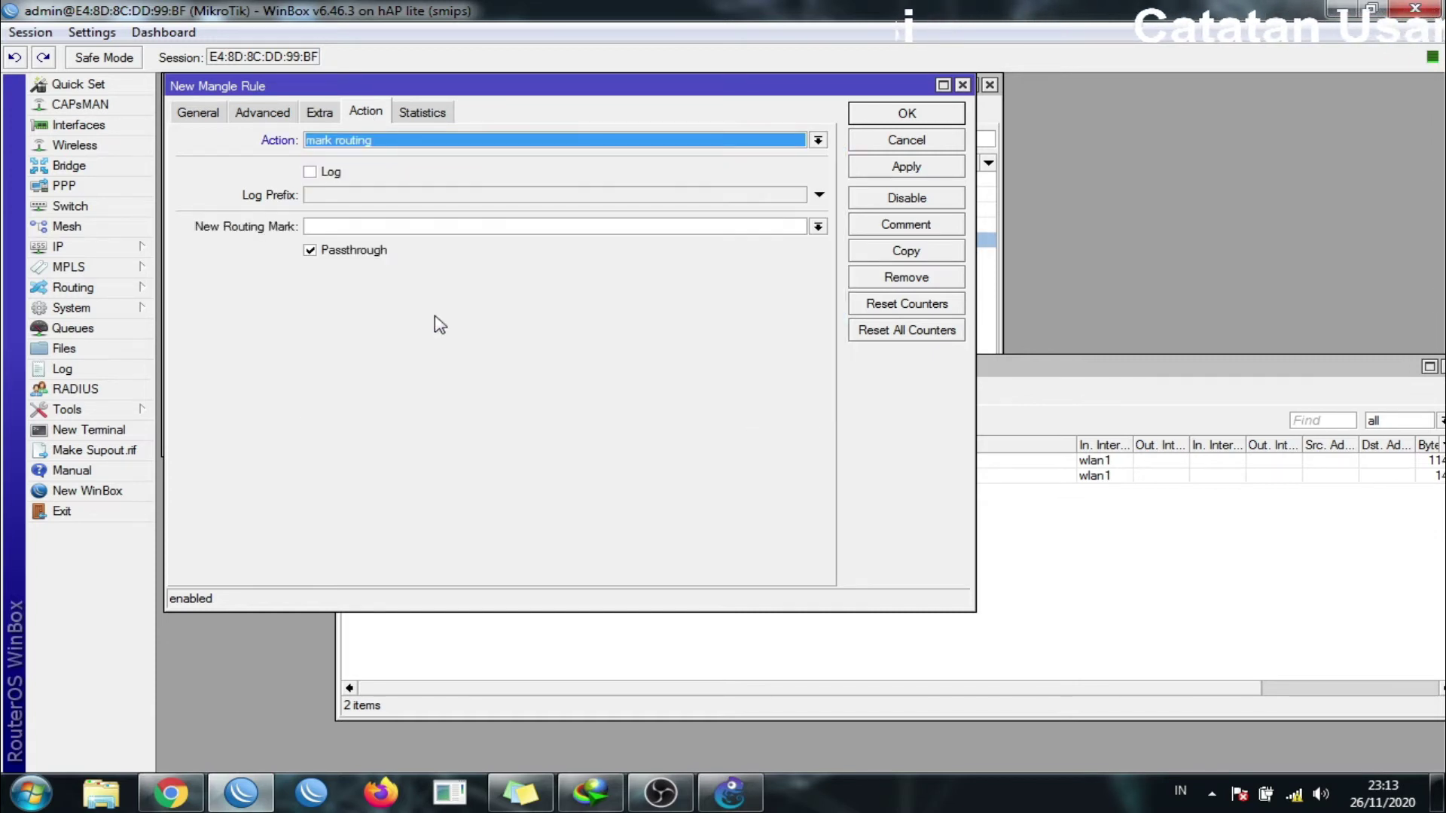
click(420, 226)
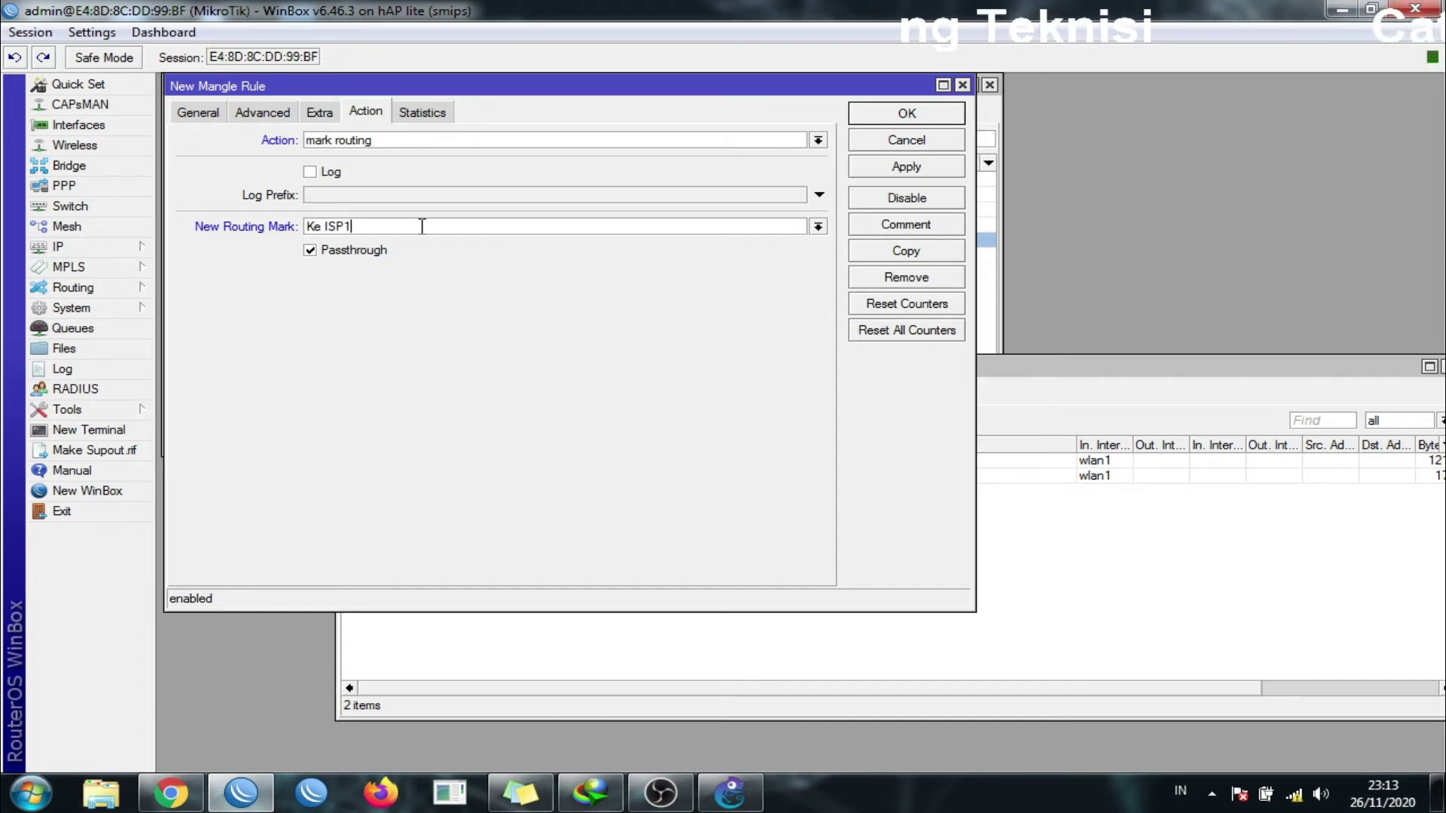
click(923, 171)
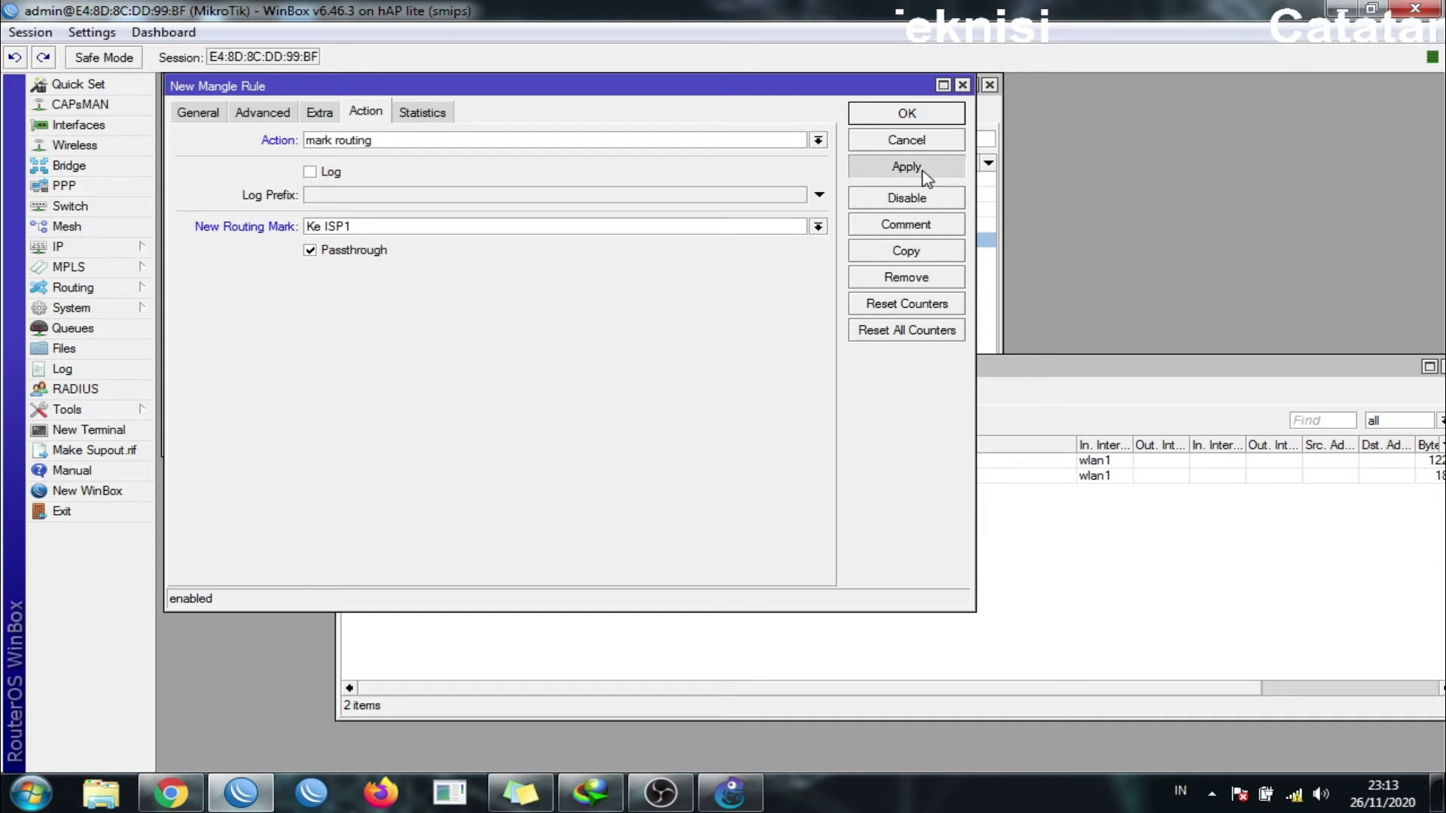
drag(805, 91, 1192, 128)
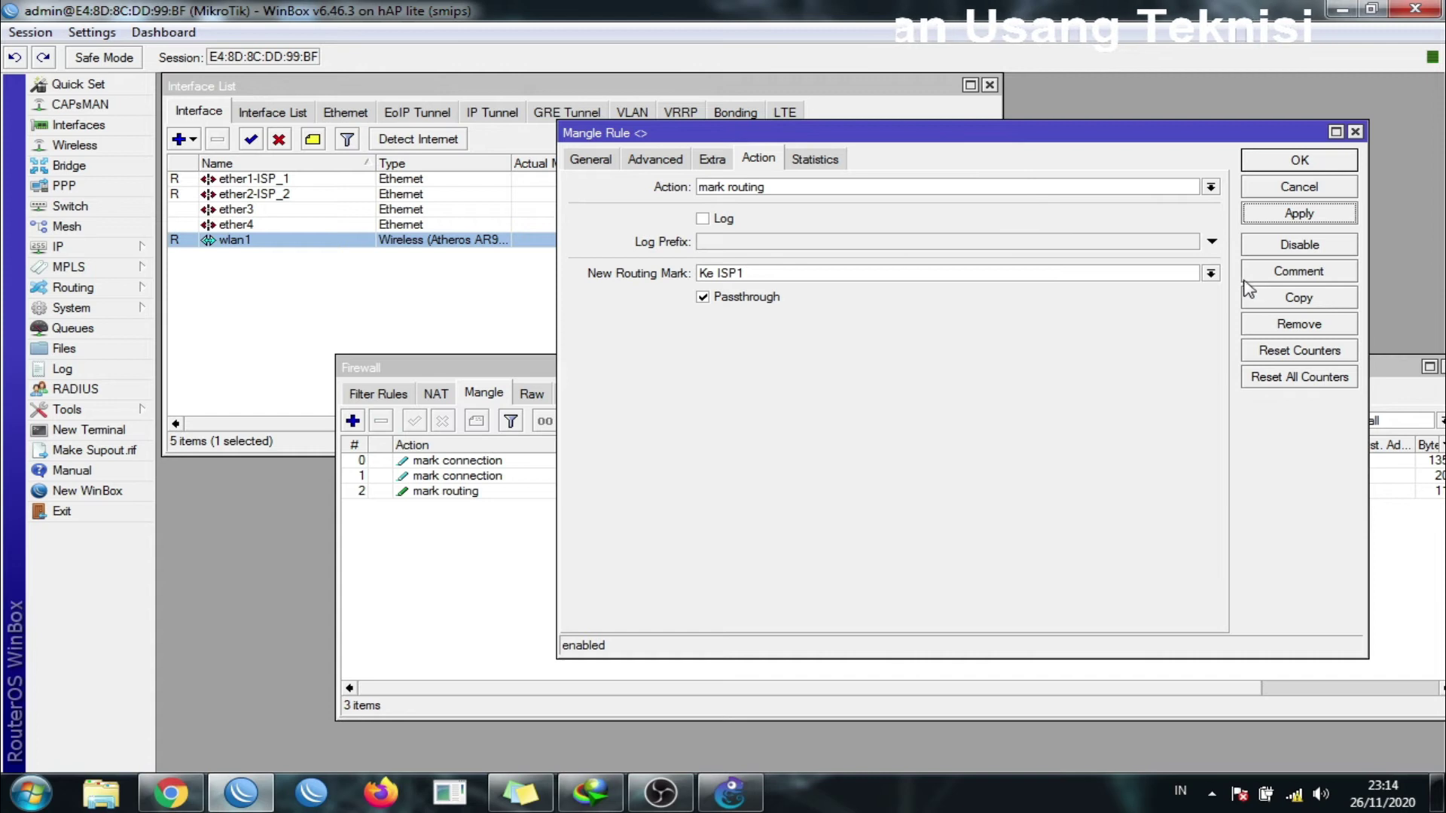
drag(950, 142, 540, 70)
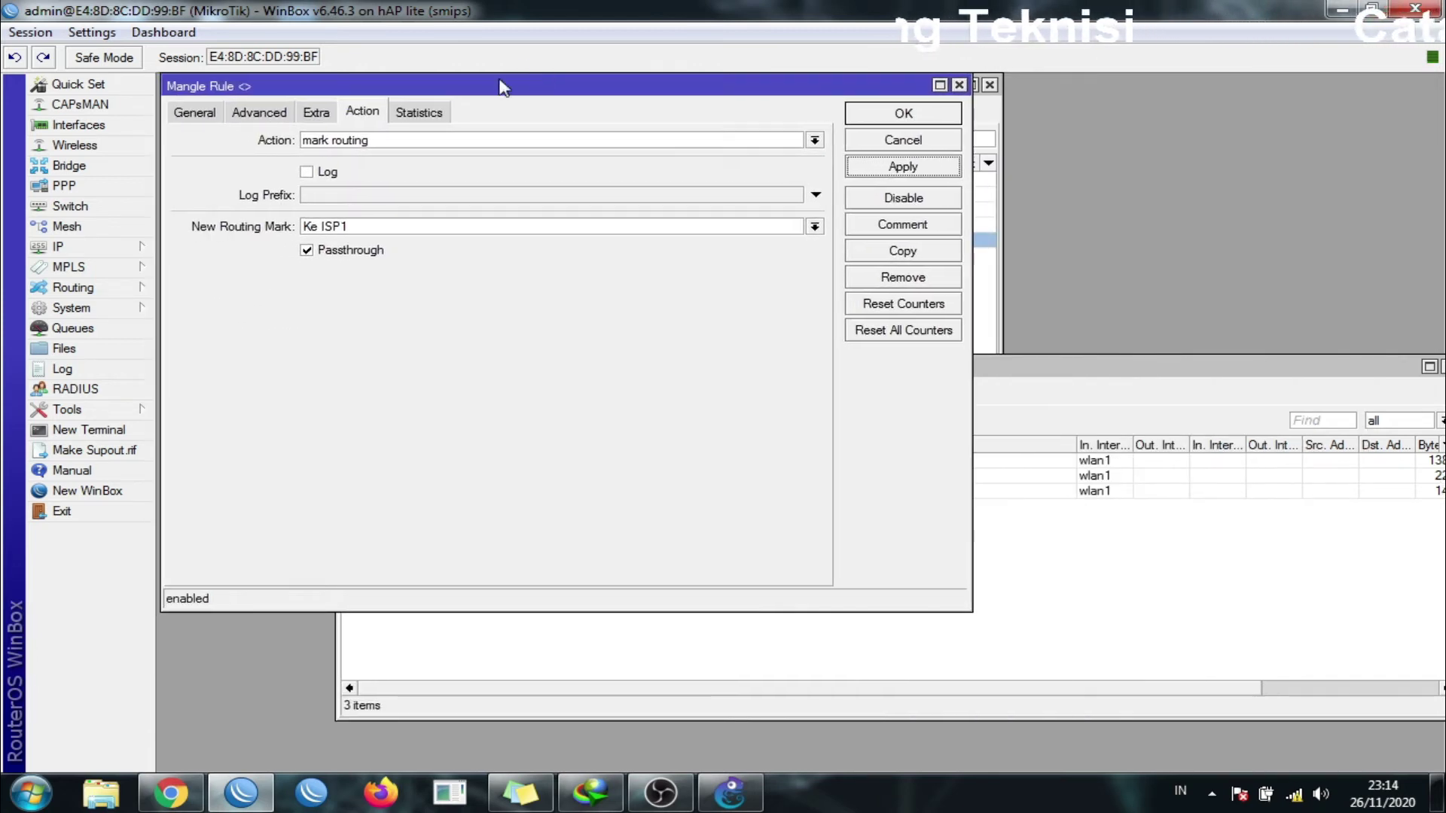
Copy the mark routing rule and set the copy's connection mark to ISP2.
click(190, 114)
click(904, 253)
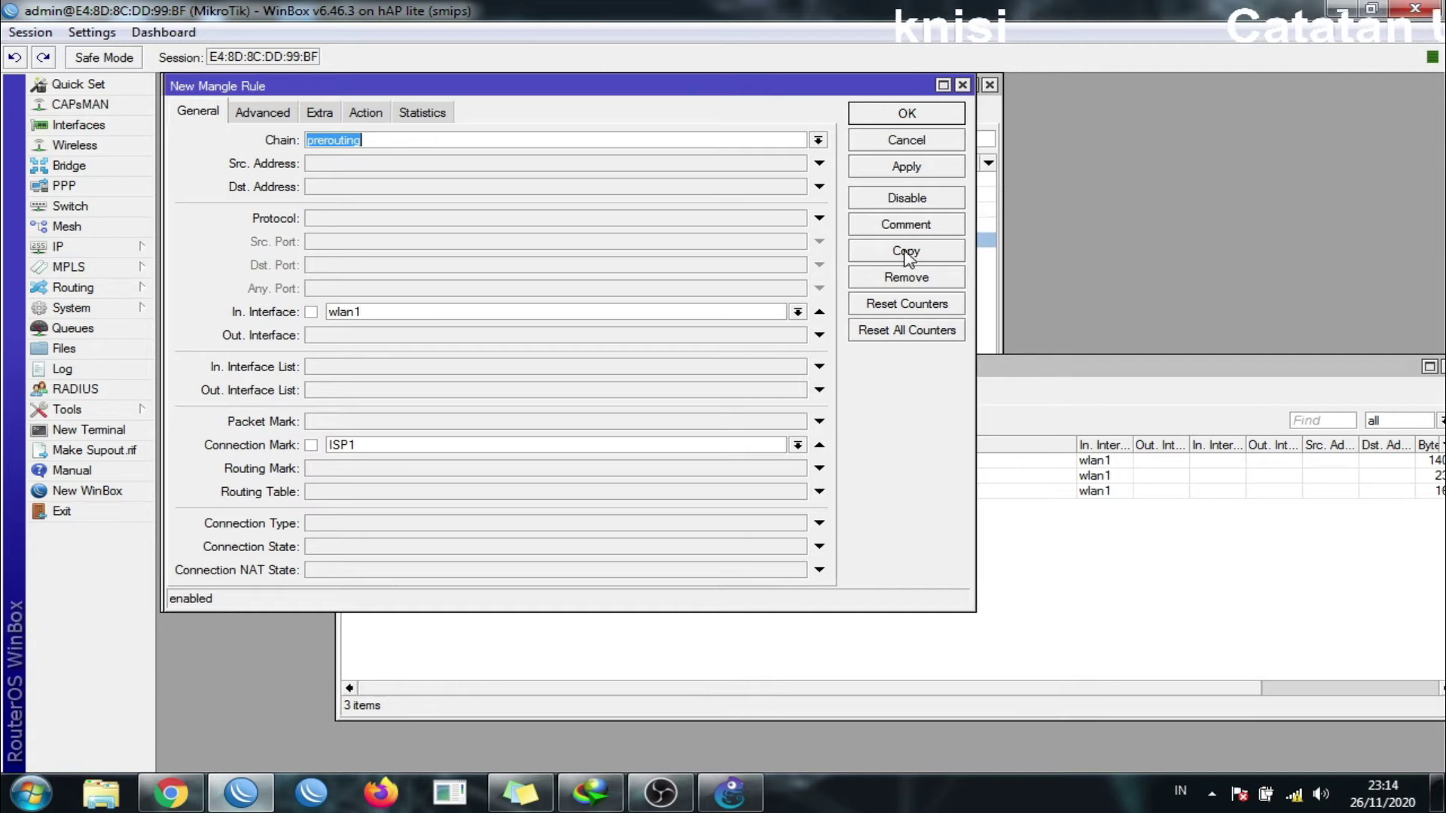
drag(563, 100, 959, 110)
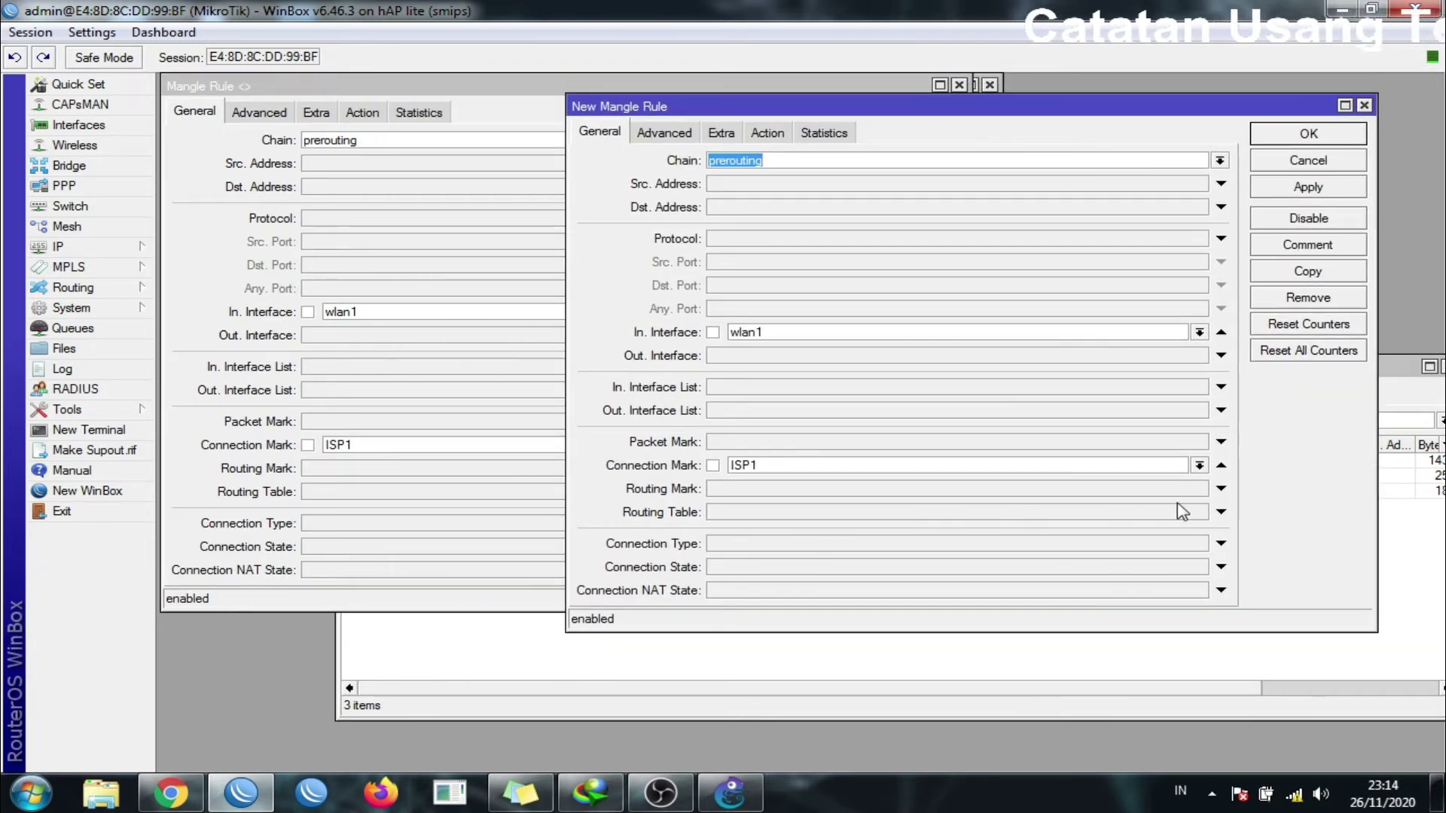
click(1199, 465)
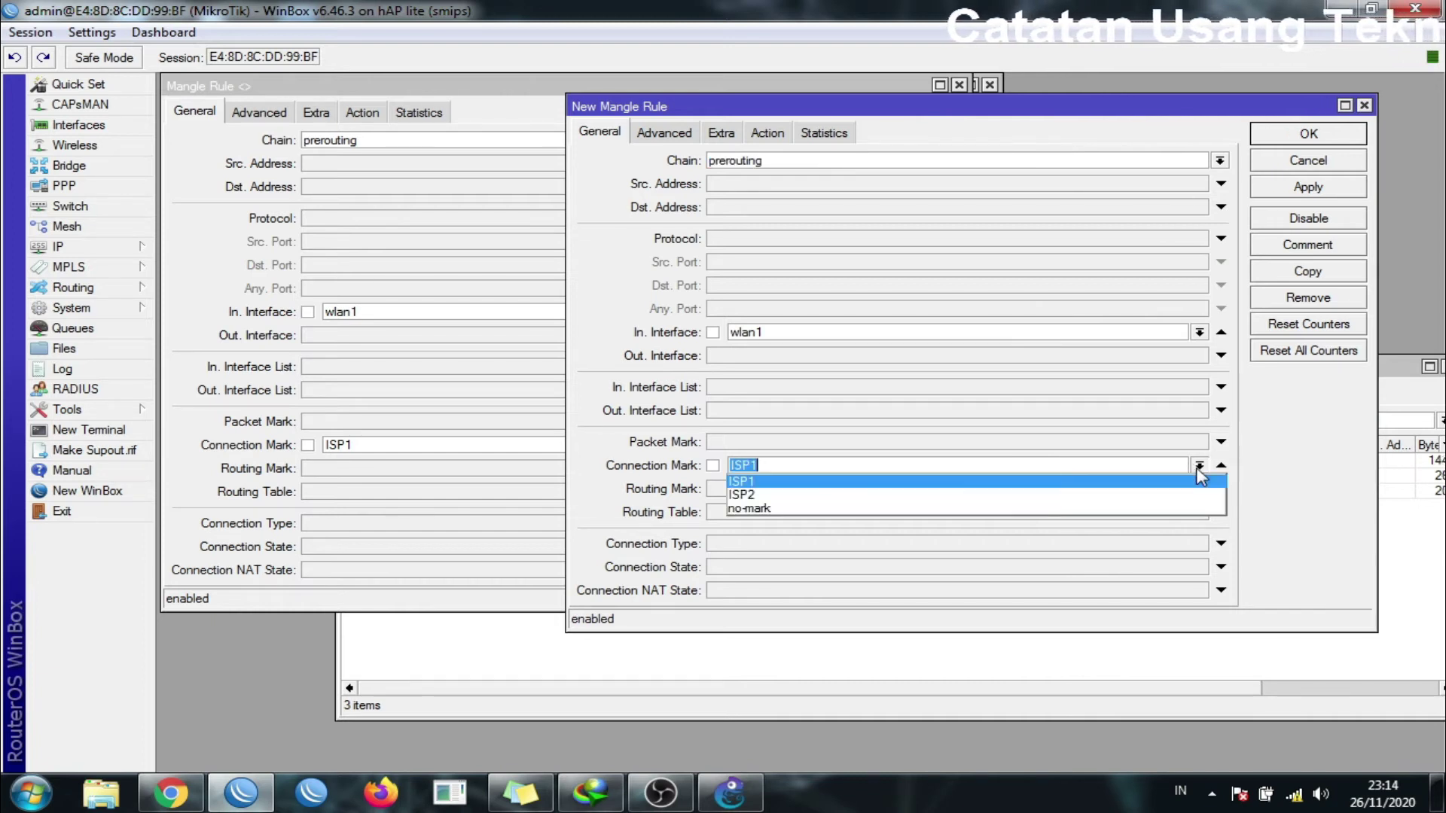
click(1133, 495)
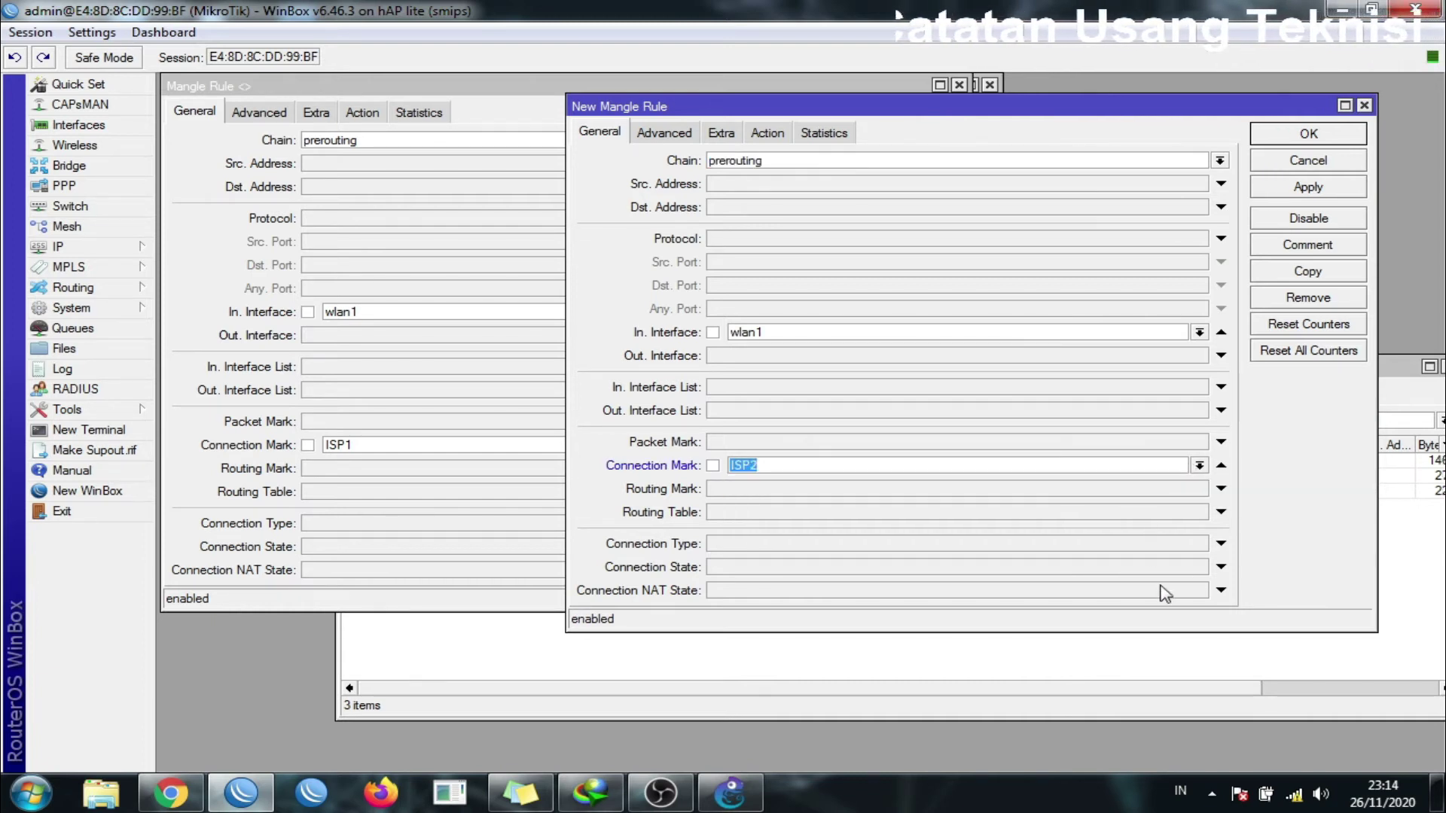
Set the copied rule's new routing mark to Ke ISP2, apply it and close both mangle rule windows.
click(682, 141)
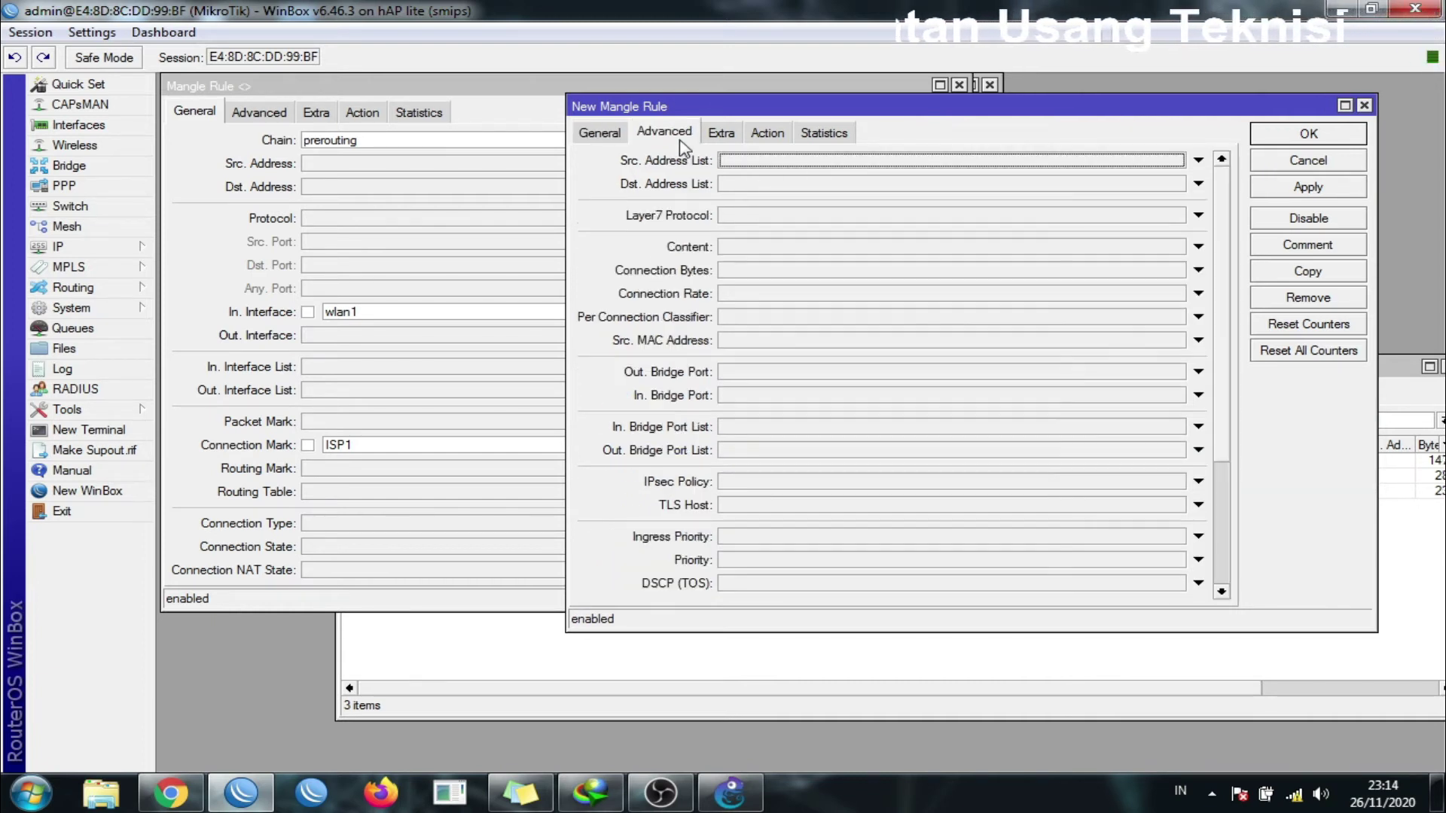
click(766, 134)
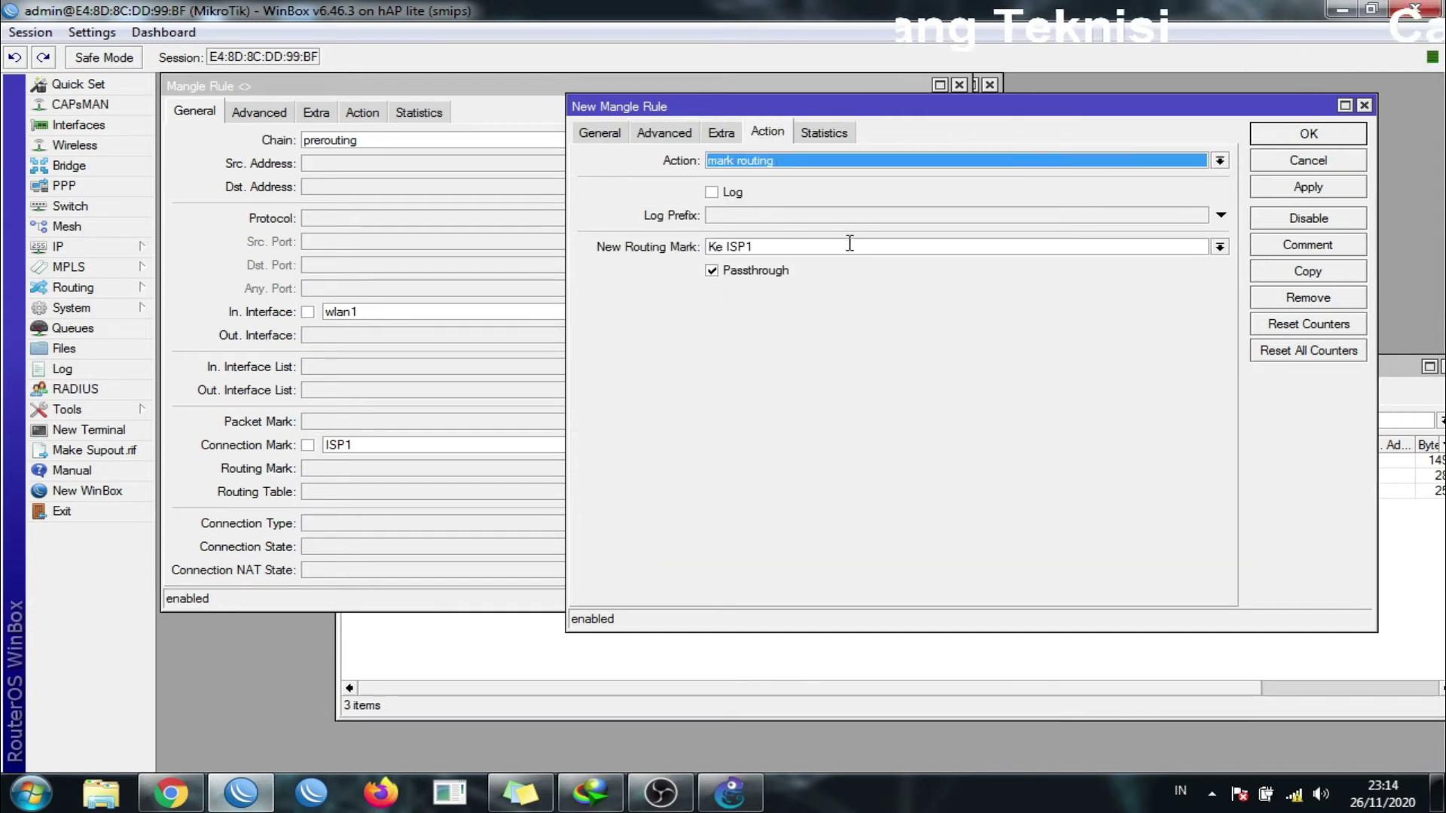
click(822, 244)
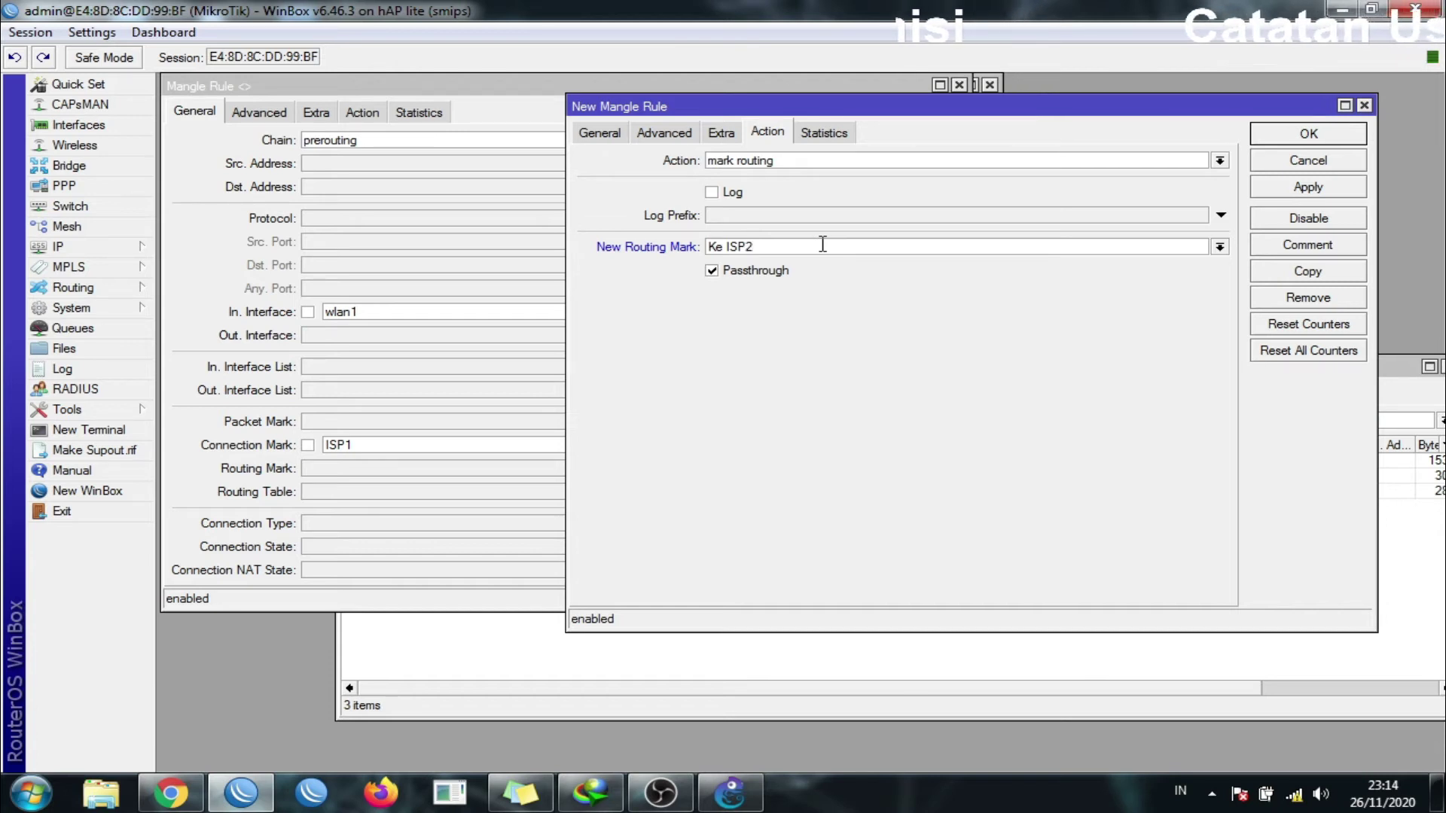
click(1302, 198)
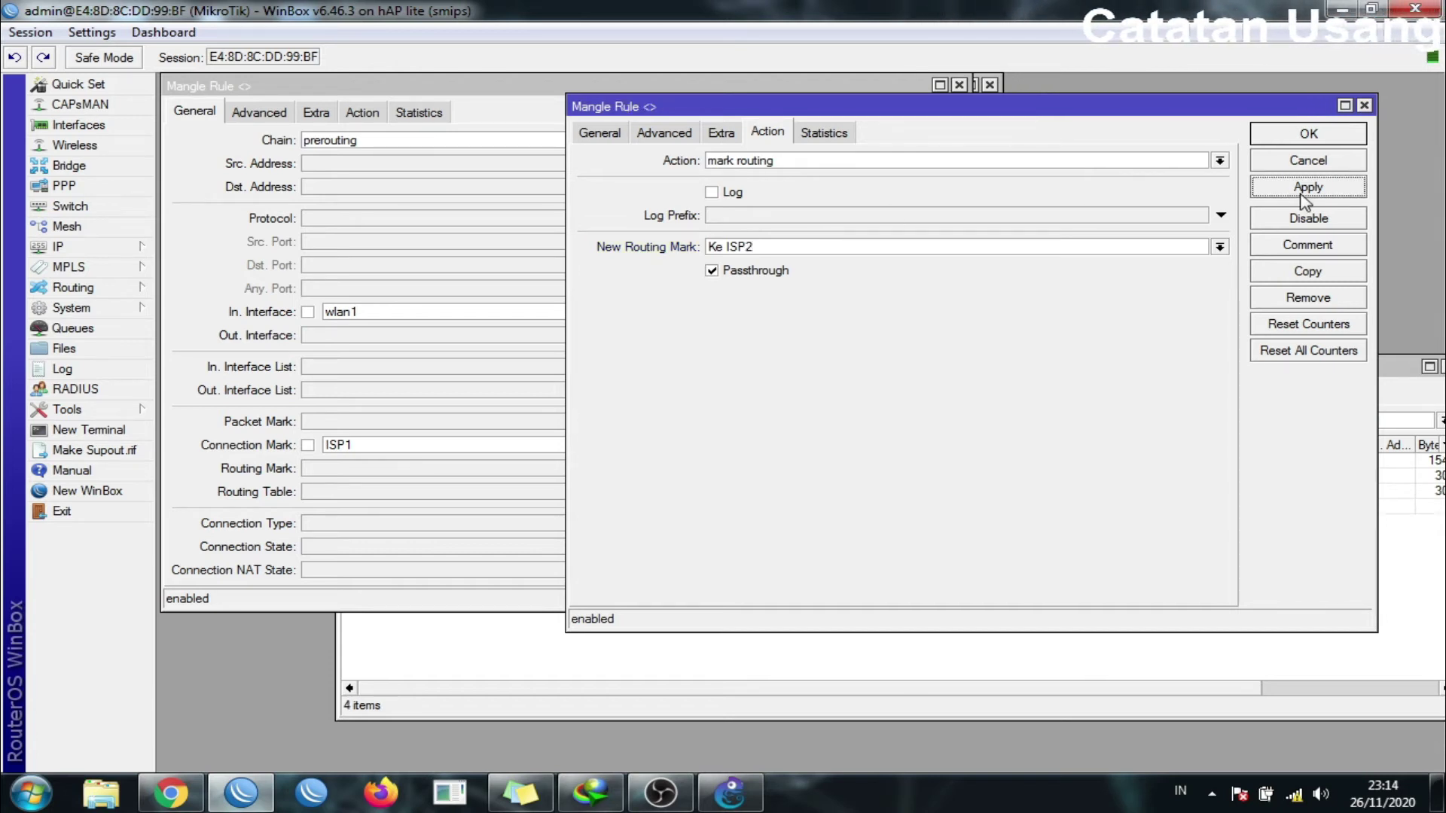
click(1306, 136)
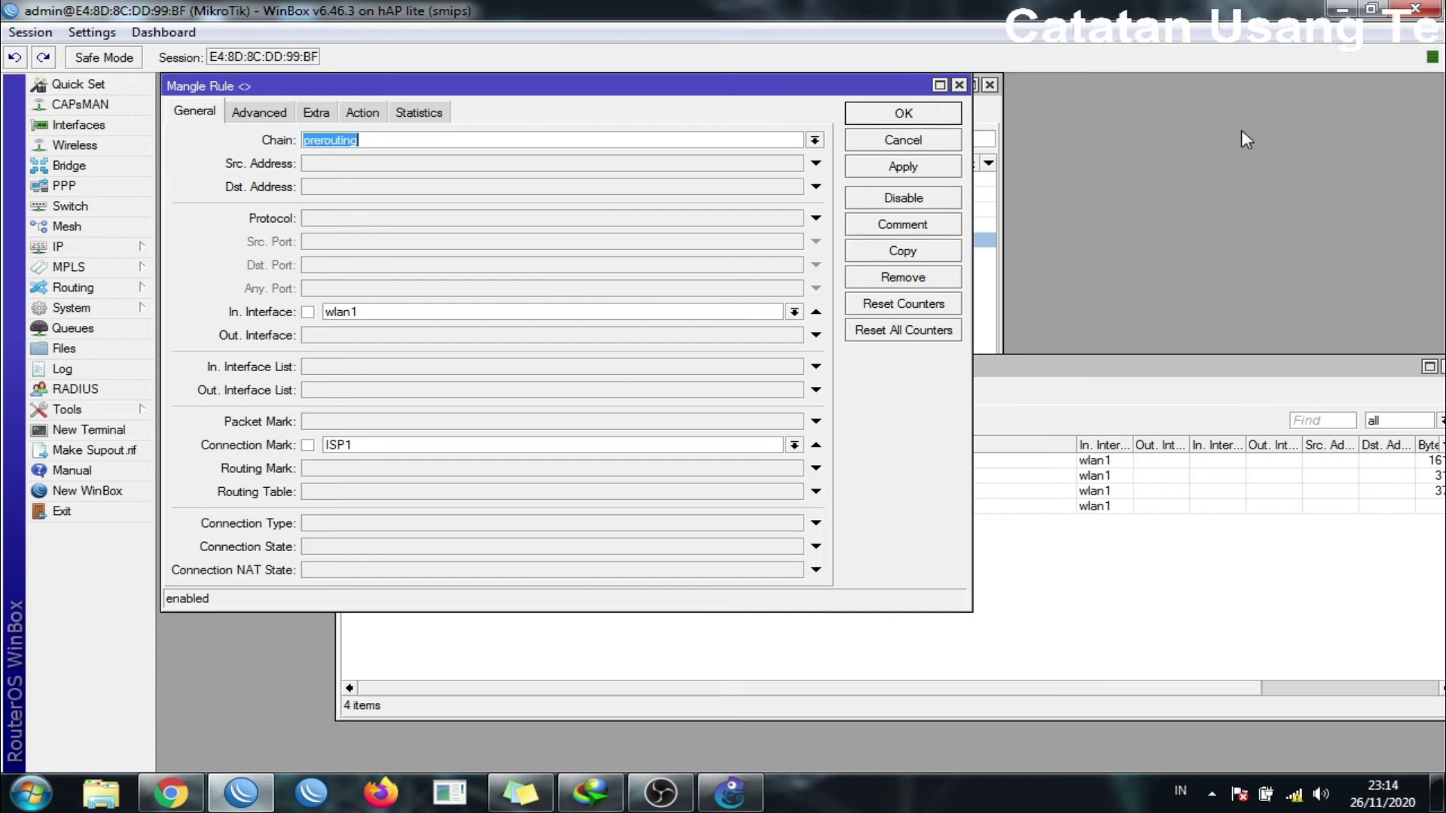
click(907, 136)
drag(415, 508, 429, 463)
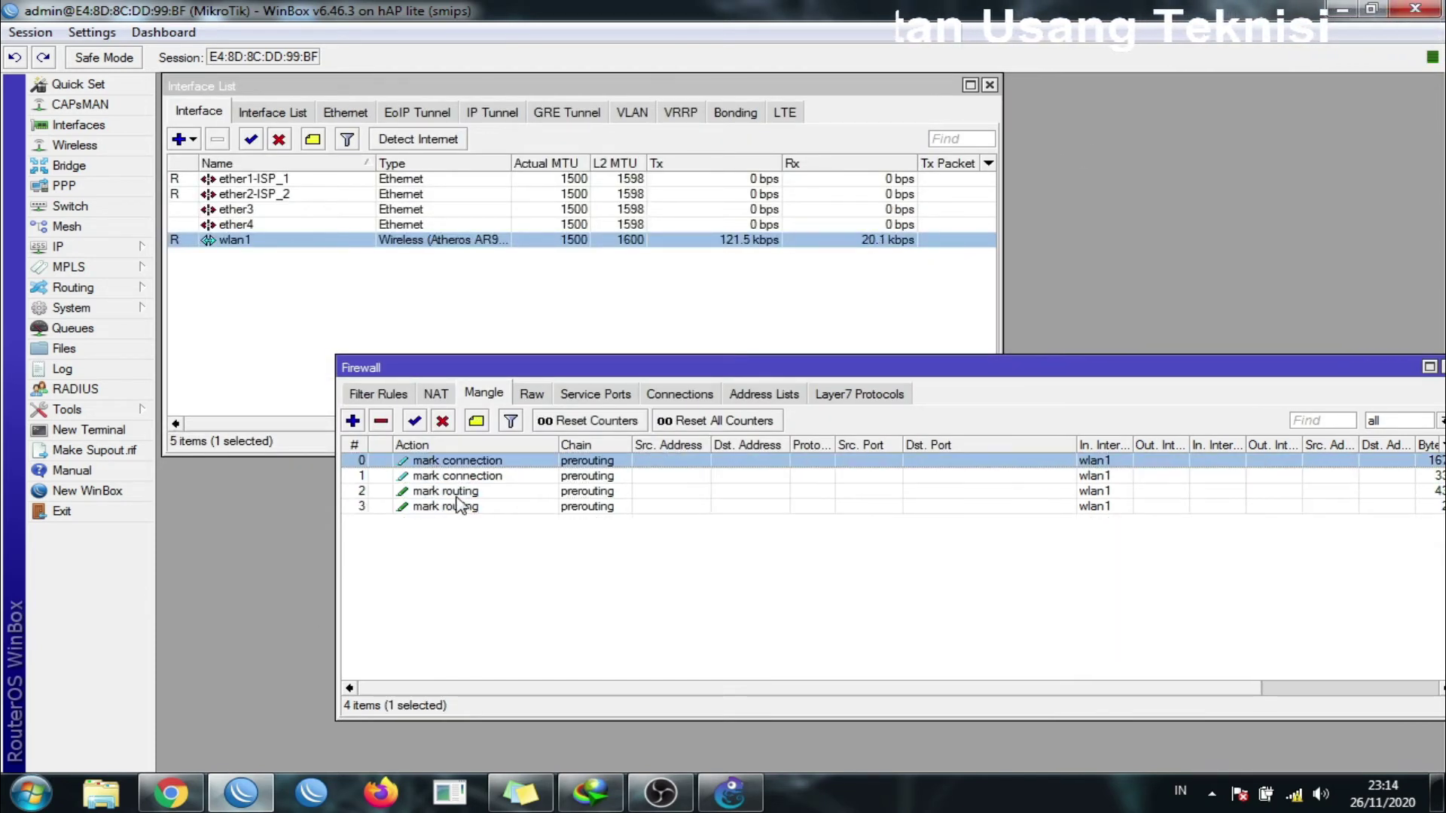
click(132, 246)
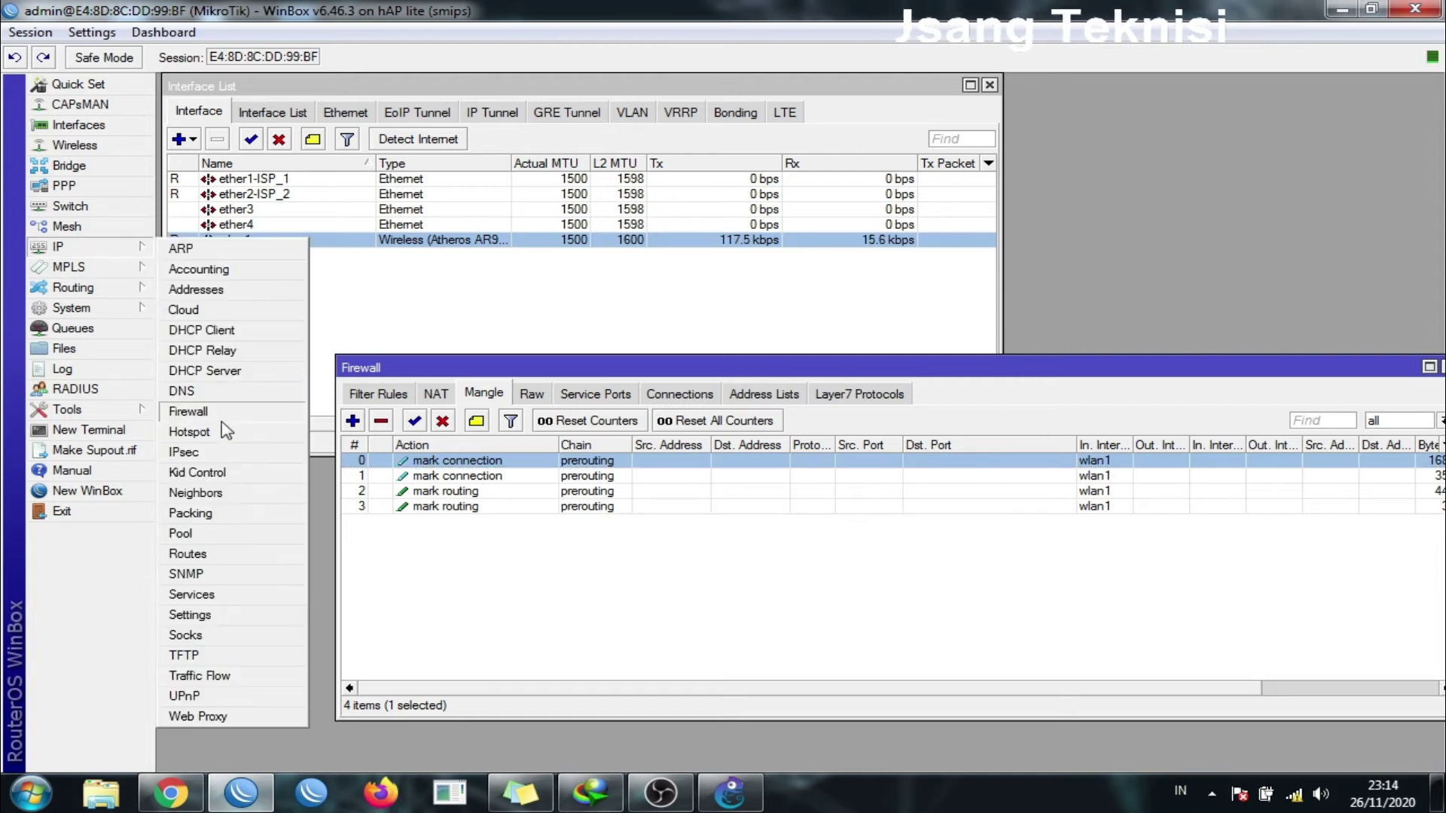
click(482, 610)
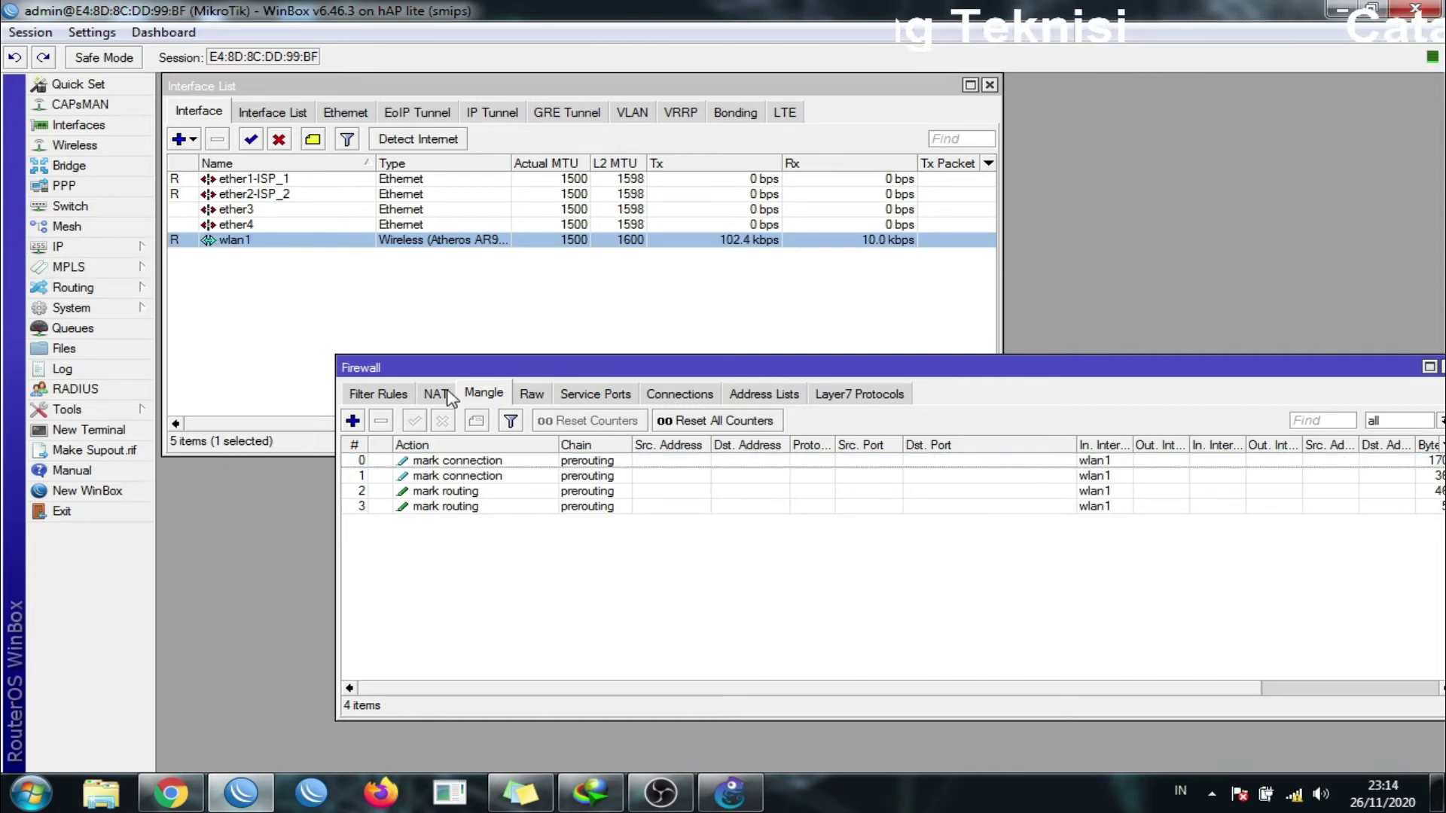
click(438, 393)
click(483, 393)
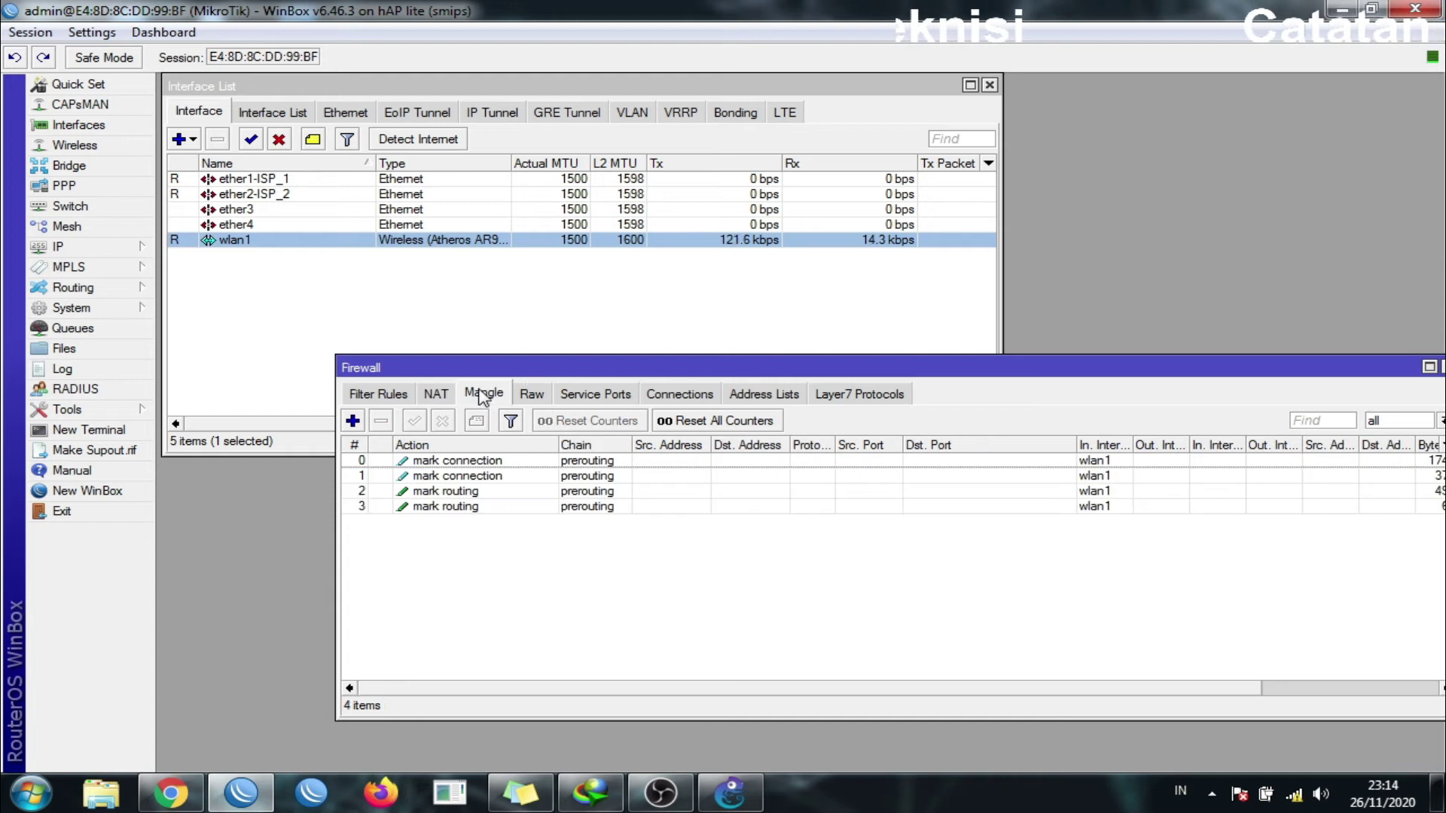
Start a new default route to 0.0.0.0/0 in the IP route list.
click(132, 250)
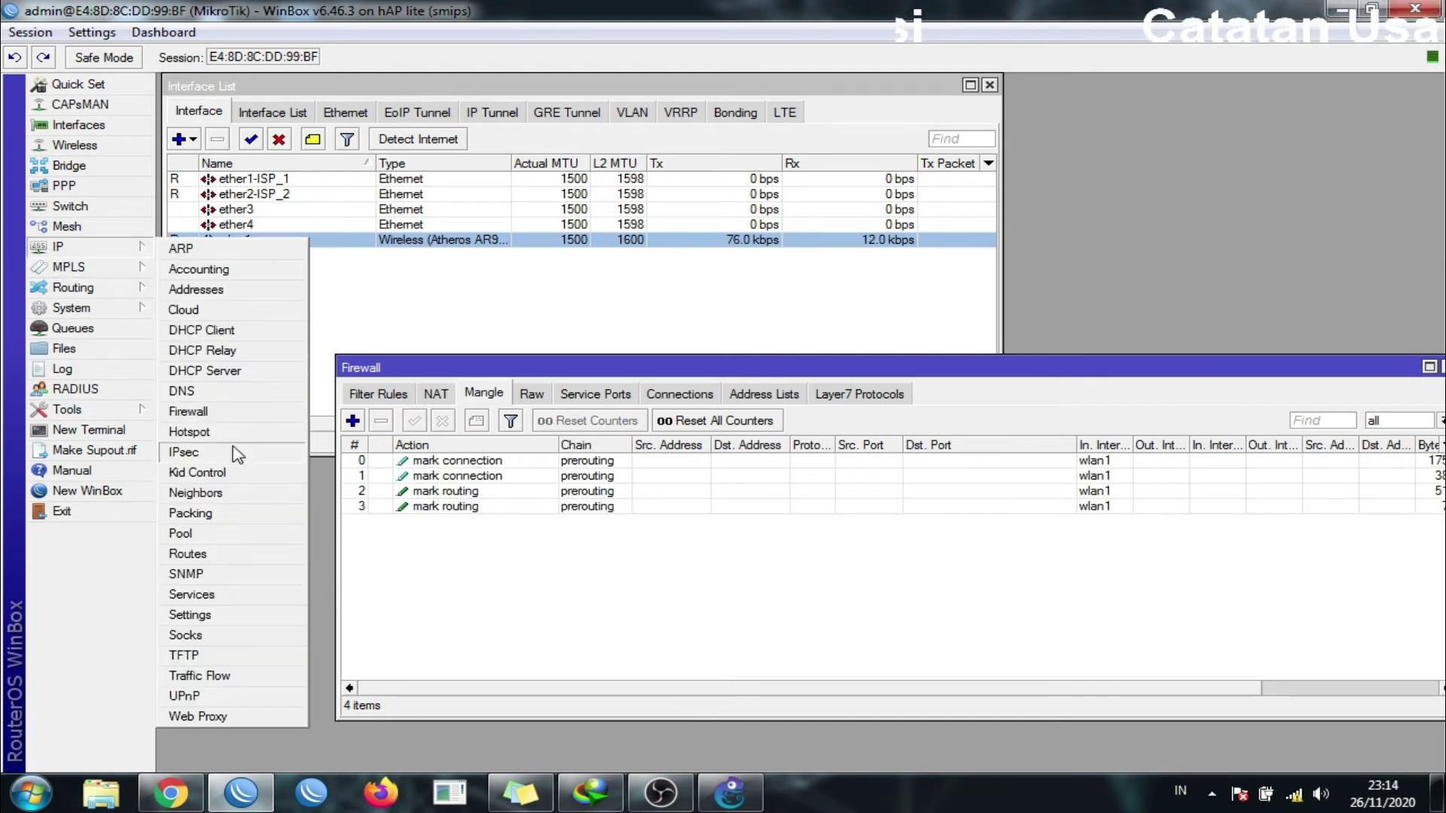
click(228, 554)
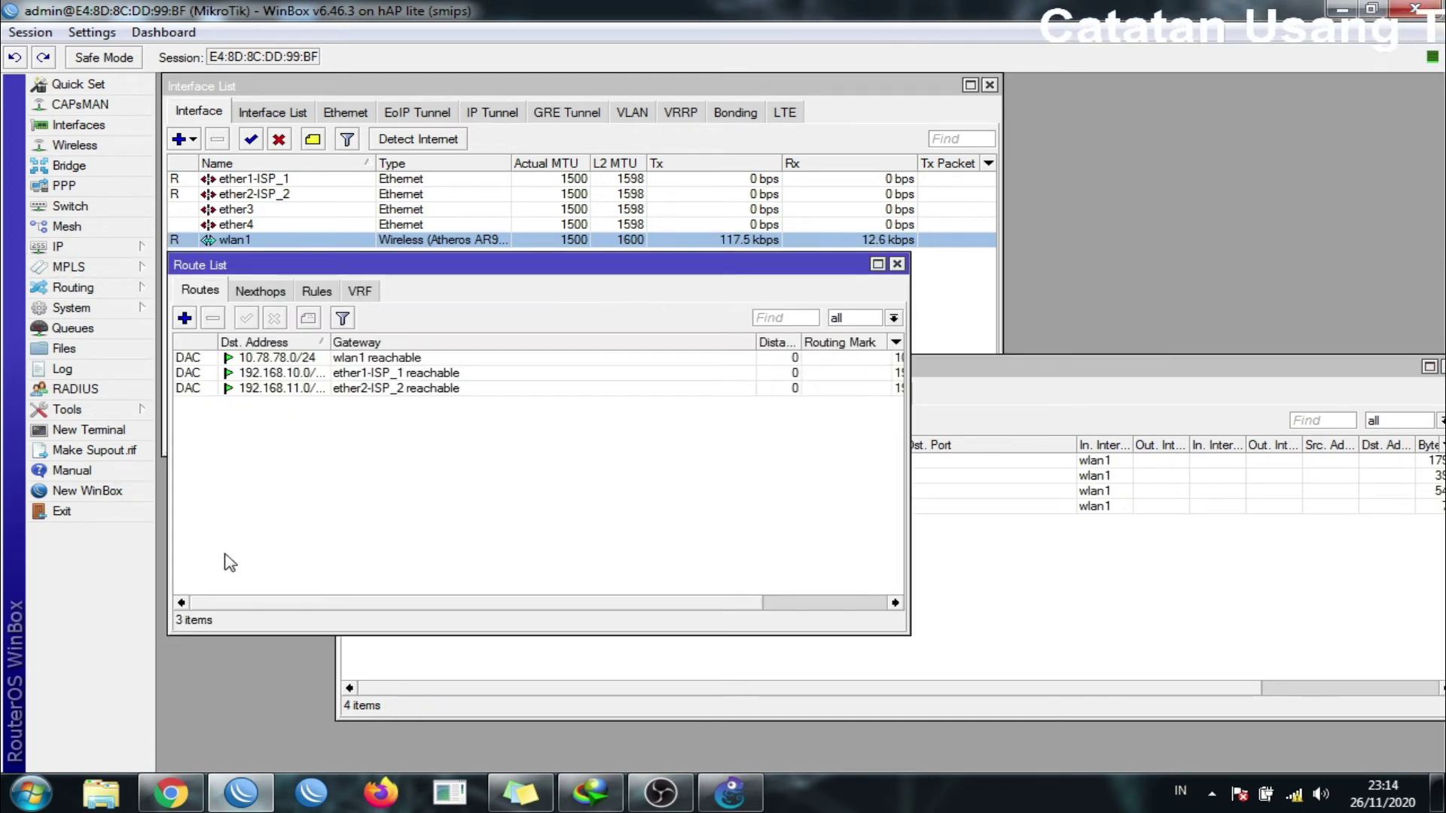
drag(369, 275, 554, 298)
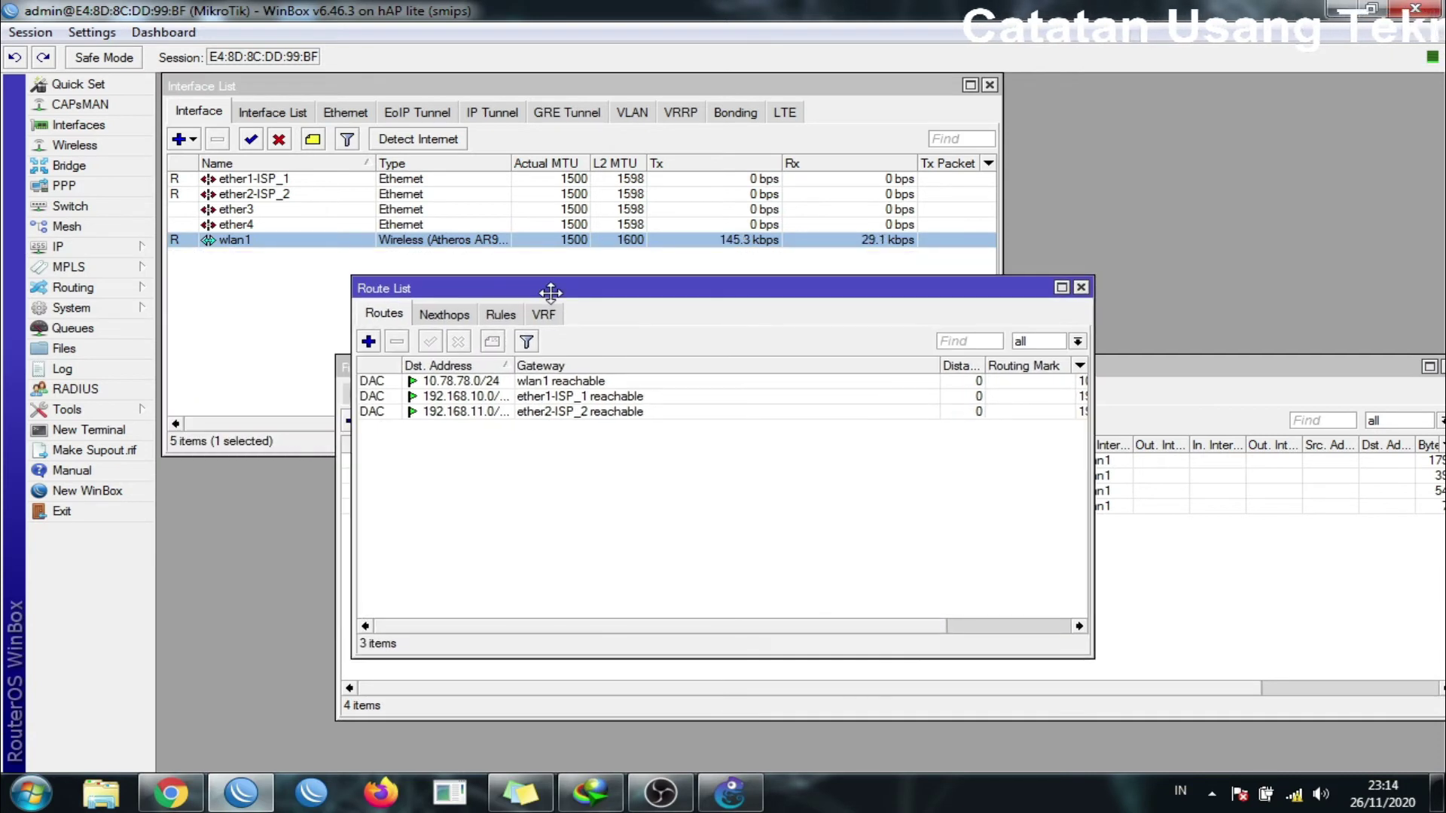
click(369, 342)
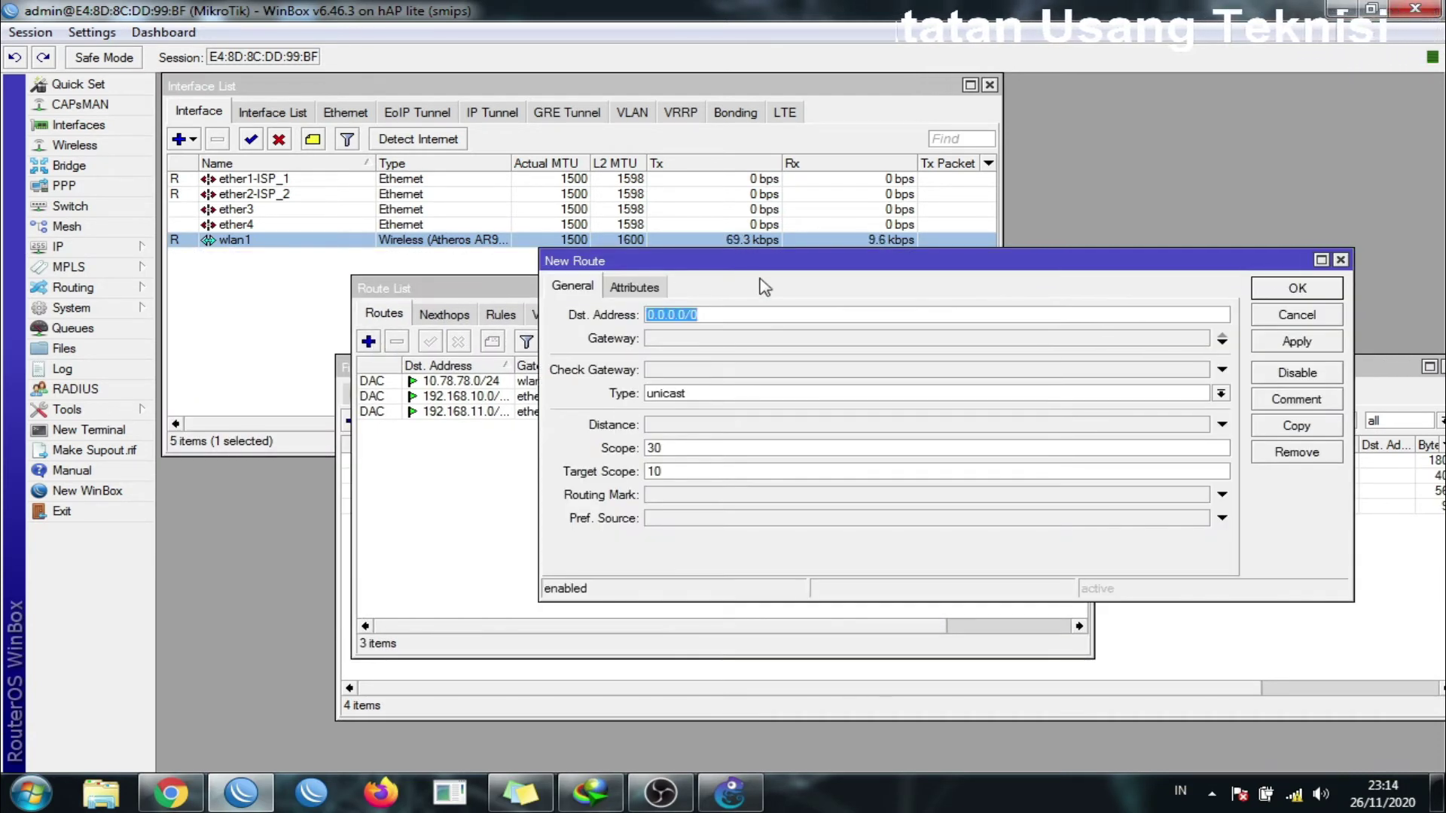
click(727, 340)
drag(735, 337, 583, 364)
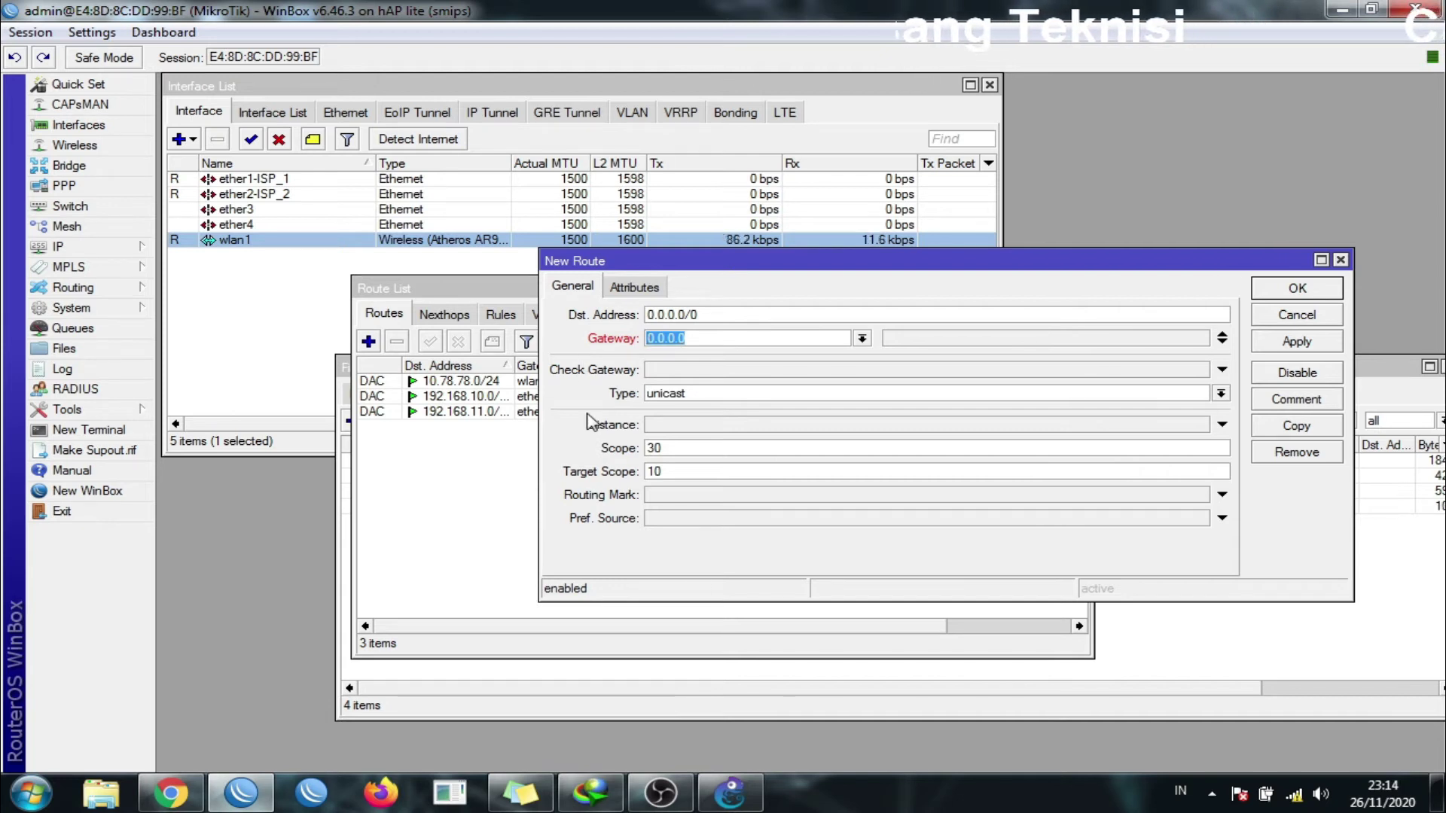
Look up ISP 1's address in the GNS3 topology, set the new route's gateway to 192.168.10.1 in WinBox and apply it.
click(735, 783)
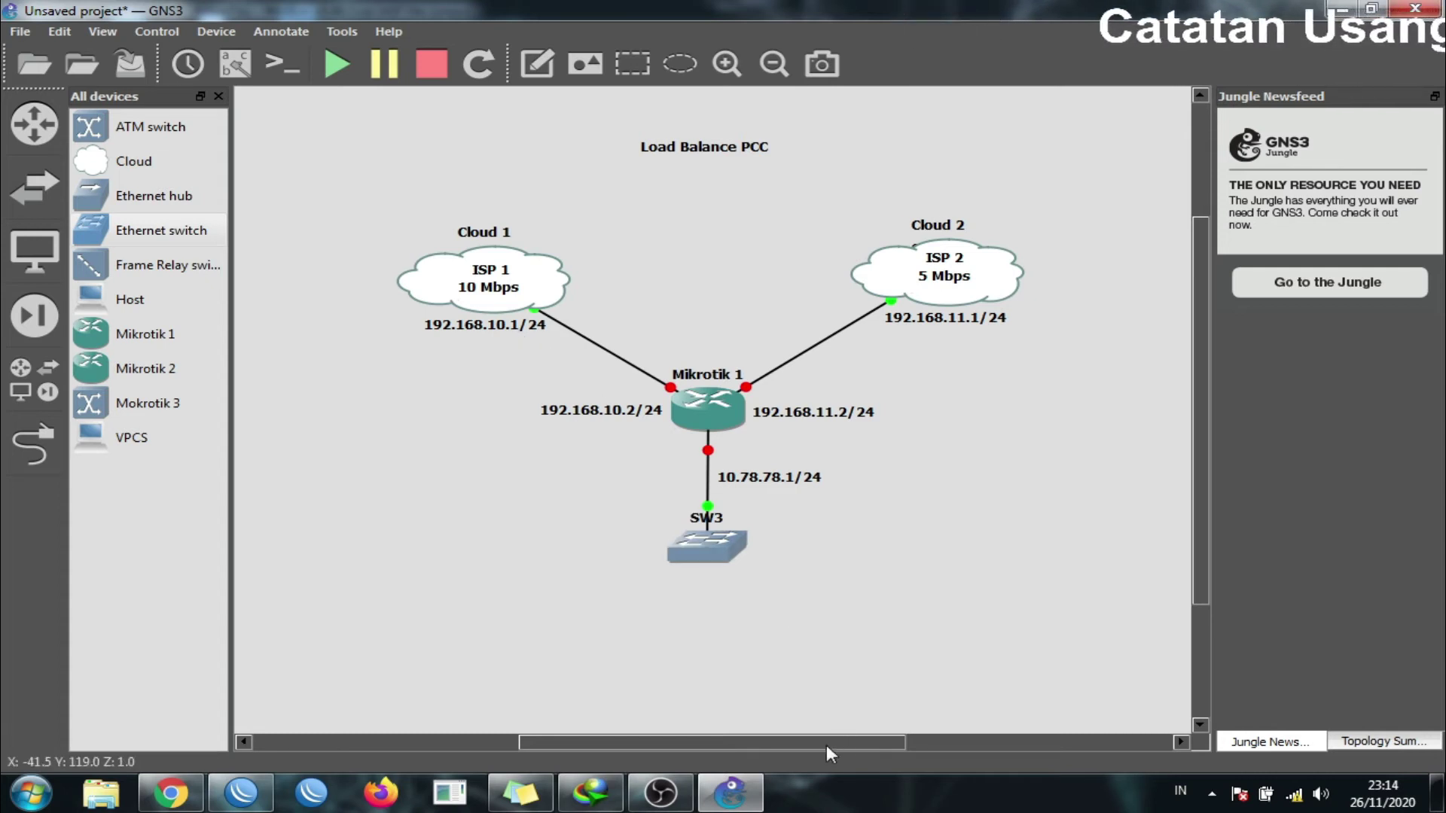
click(241, 792)
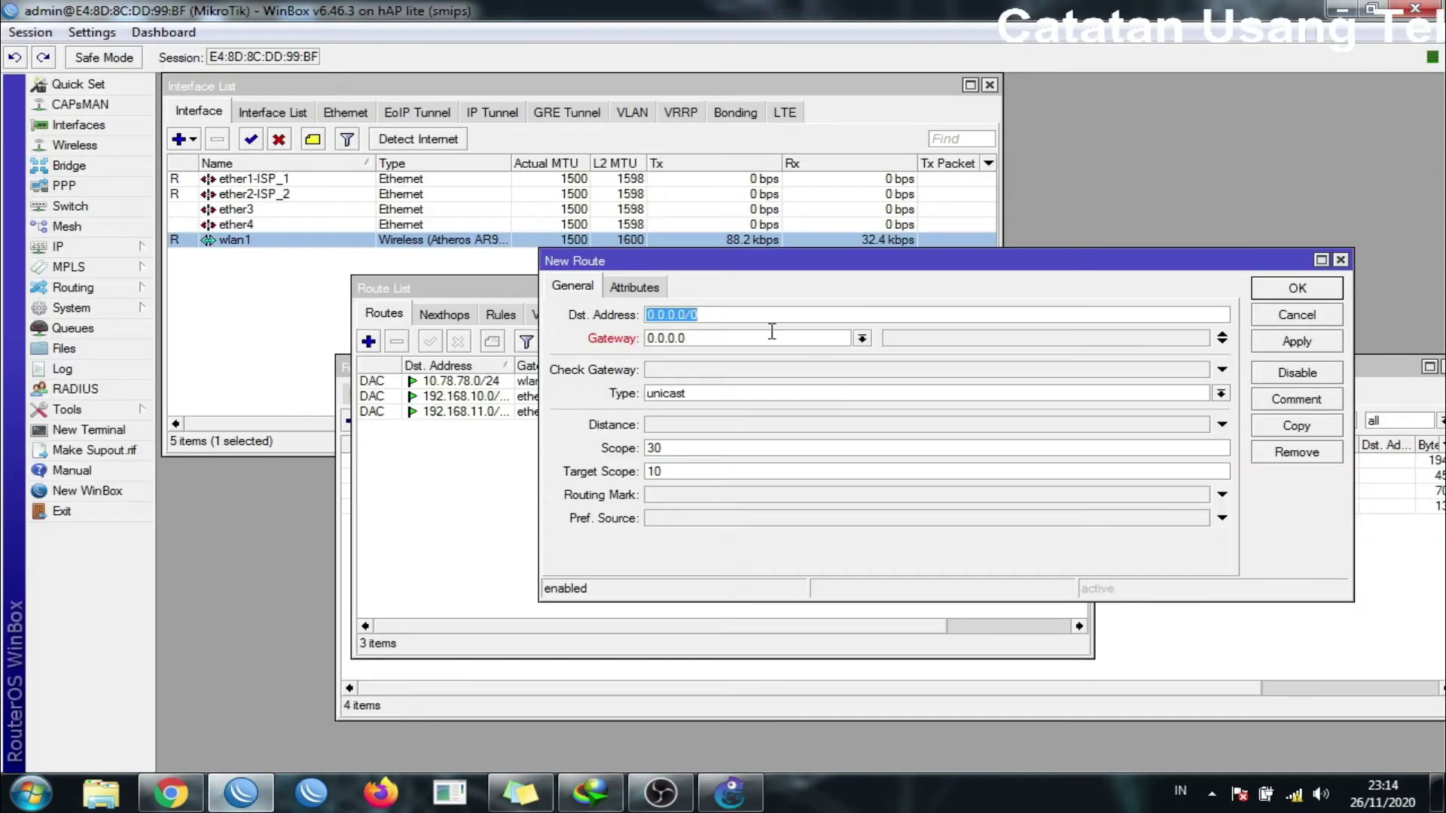
key(Tab)
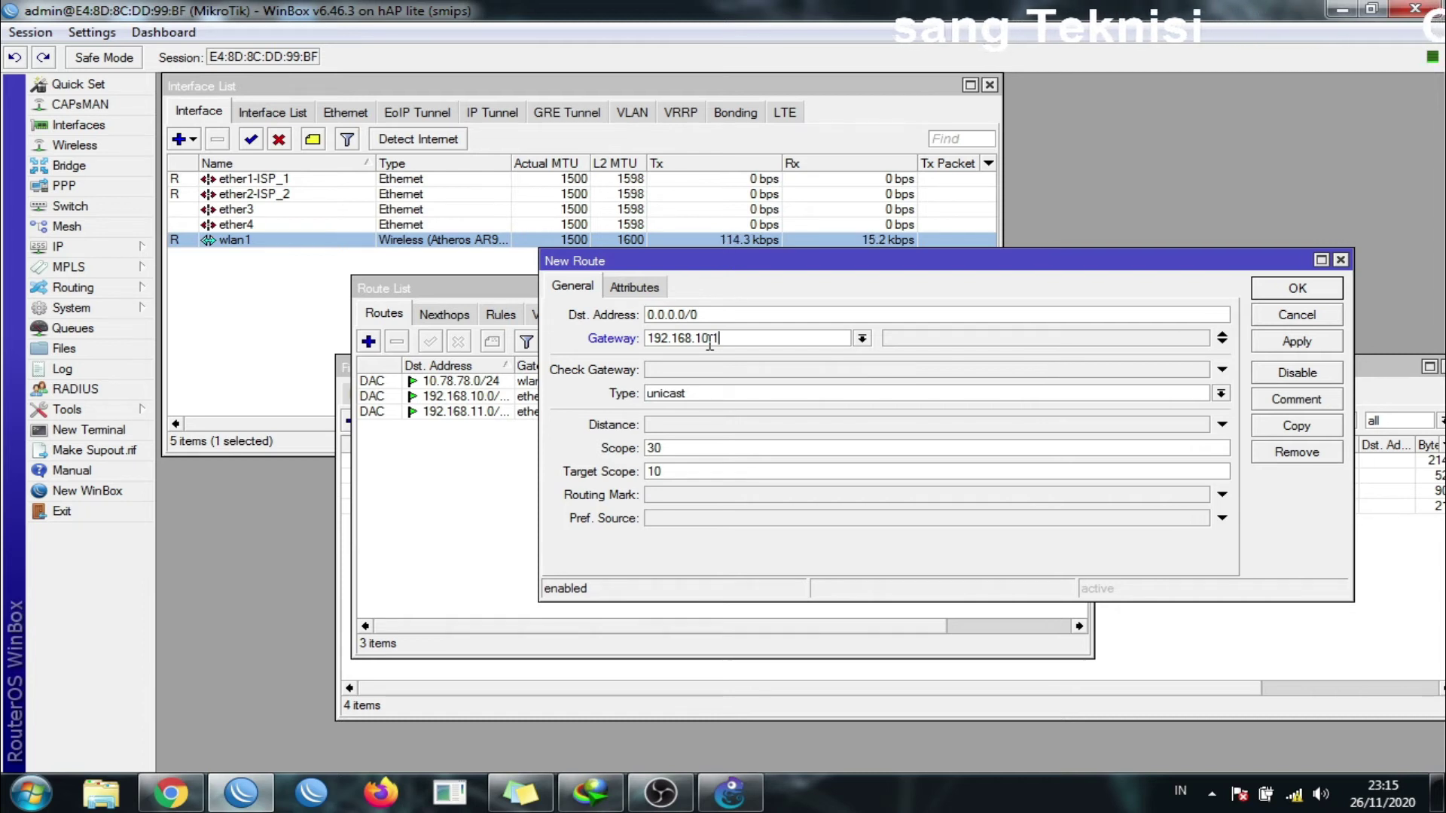
click(1295, 341)
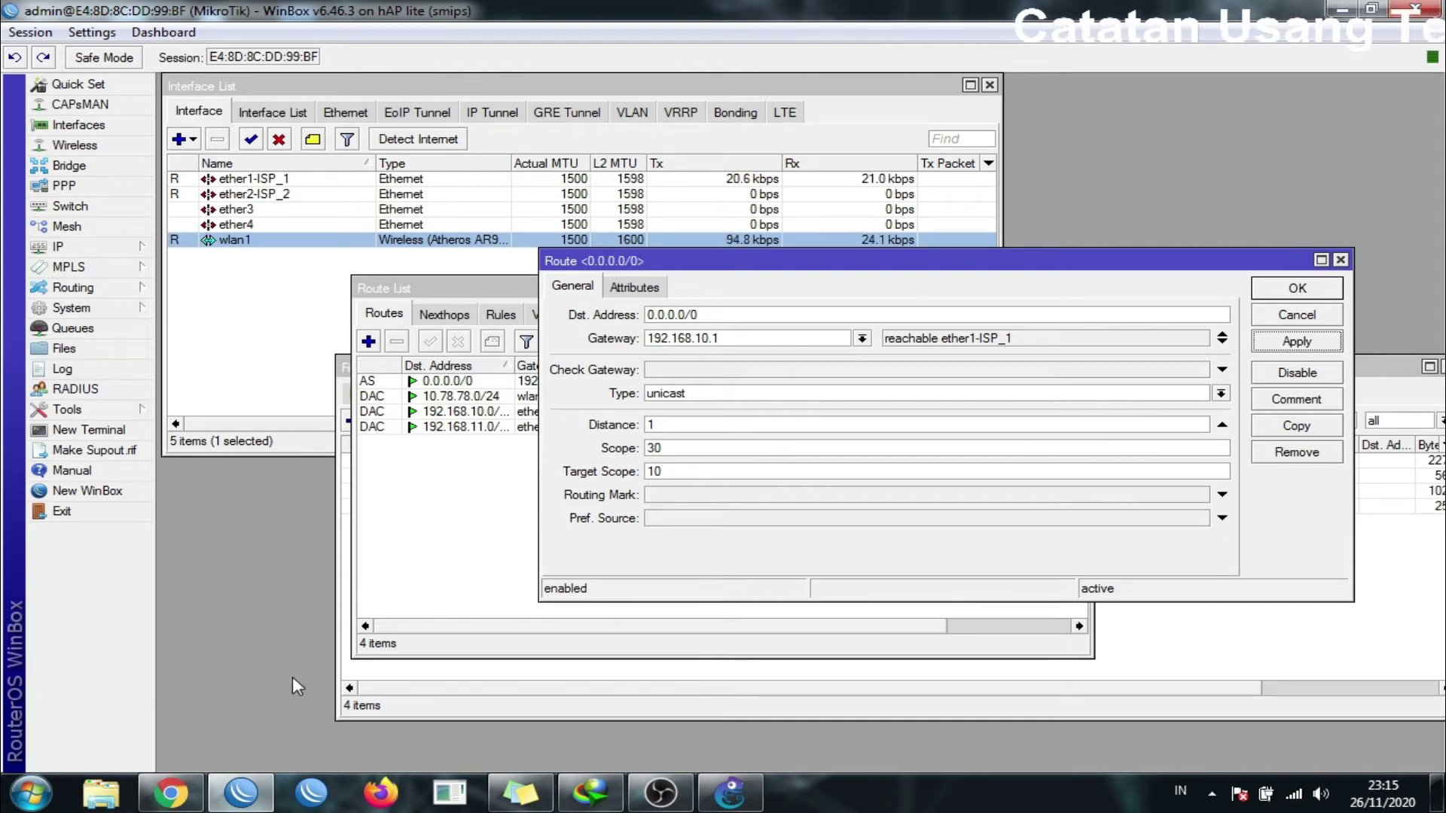
Switch to Chrome and run the Speedtest through the ISP 1 gateway, watching the interface traffic in WinBox.
click(164, 804)
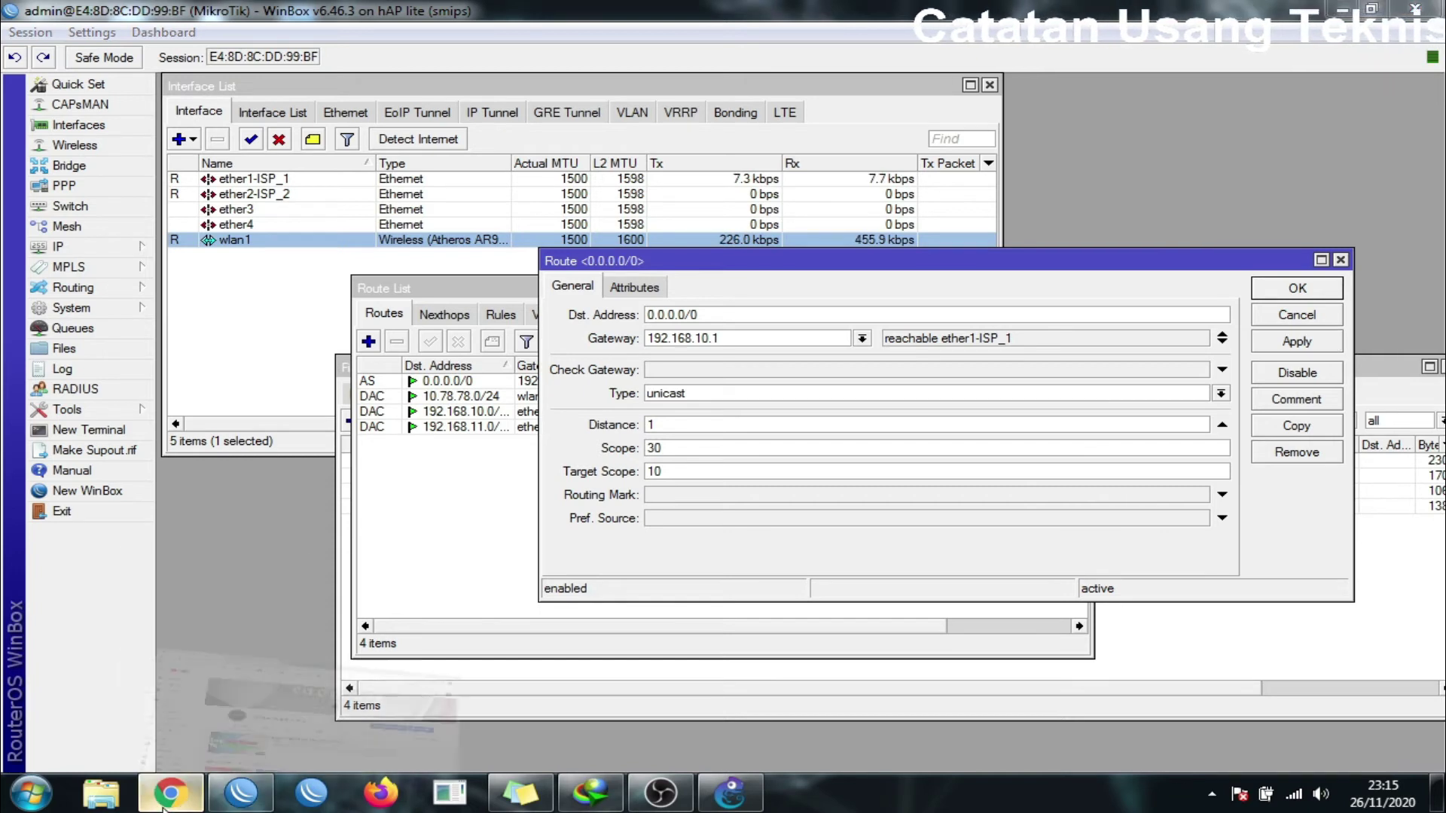
click(413, 10)
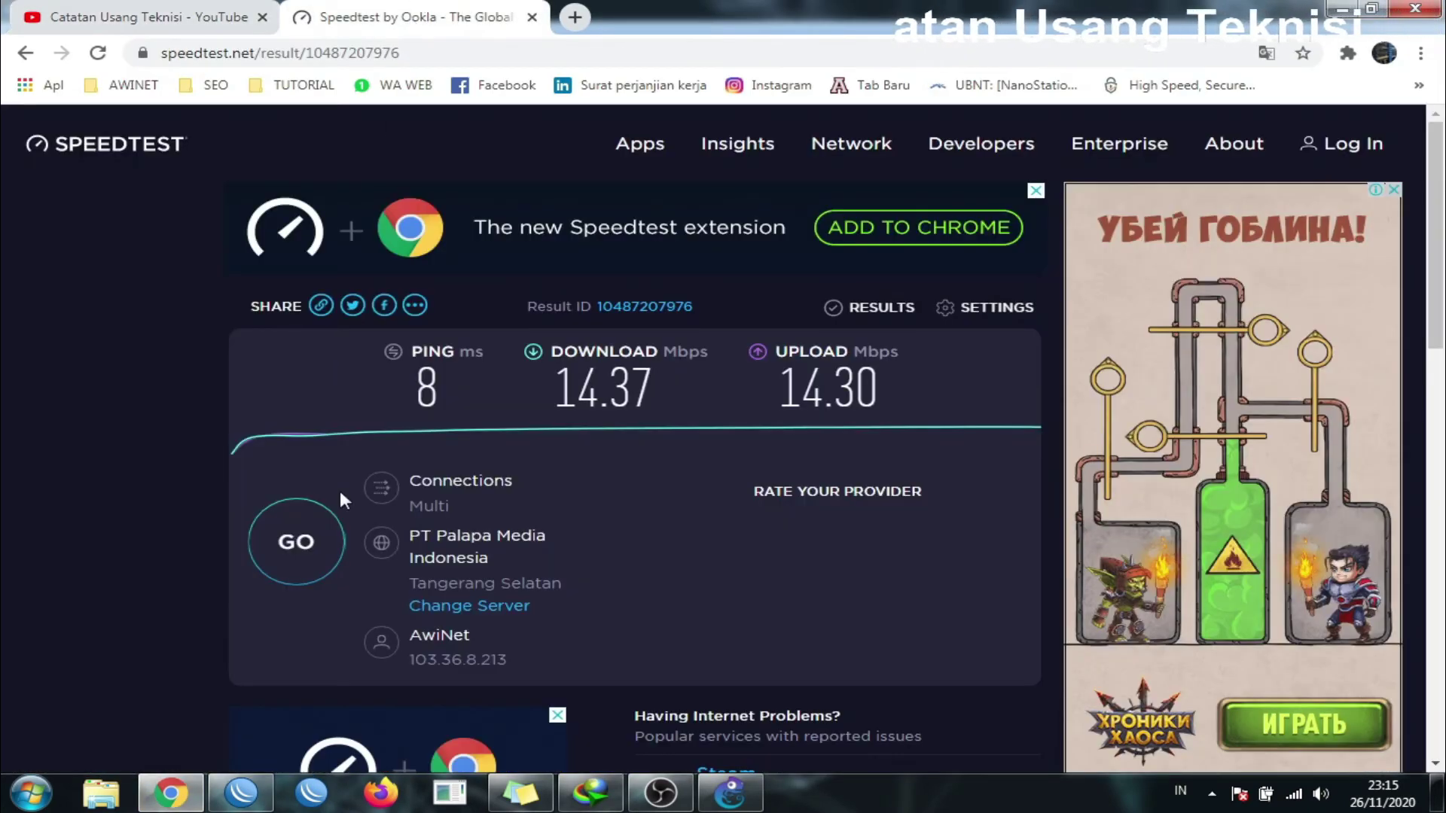
click(308, 539)
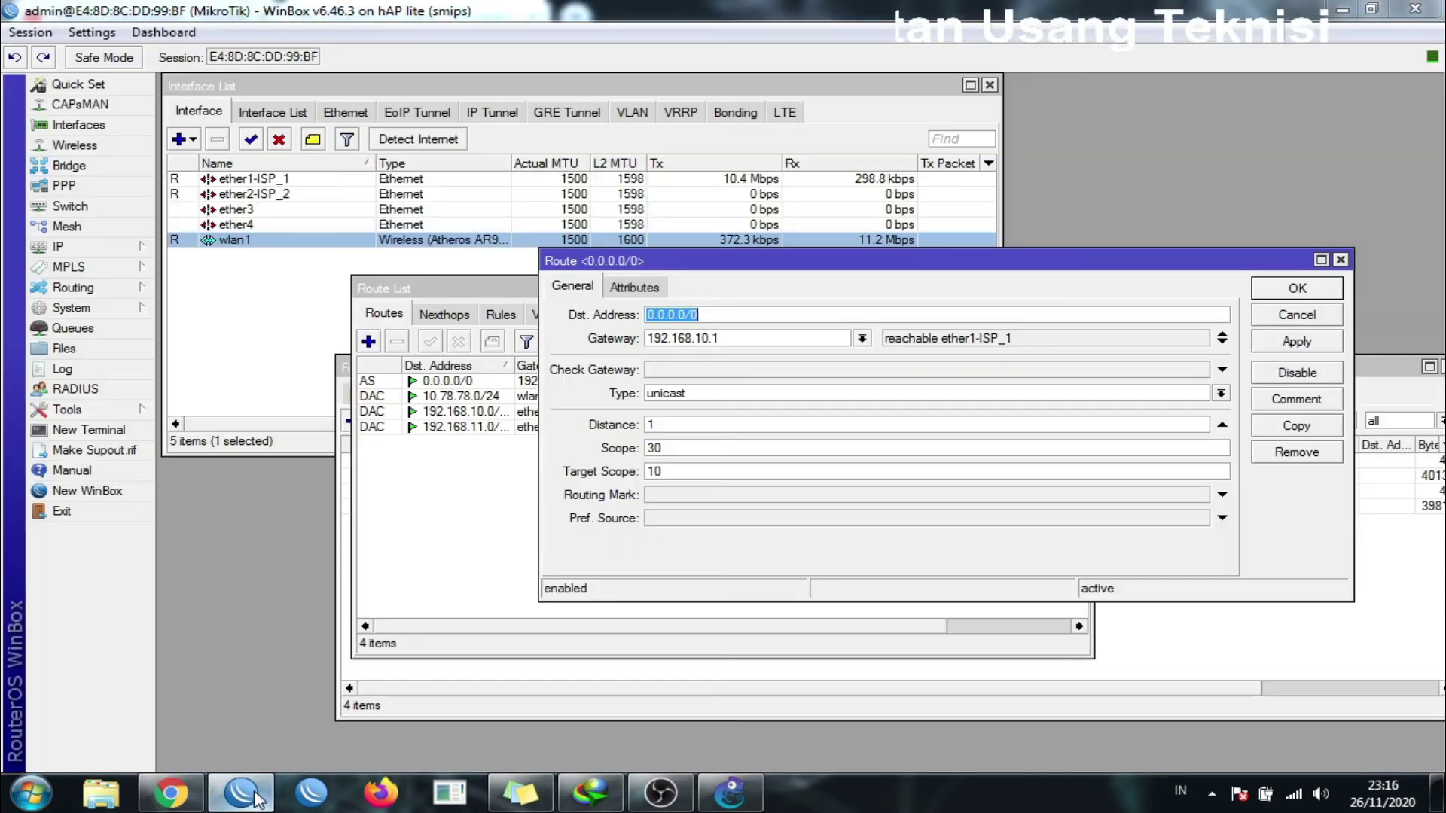
click(241, 792)
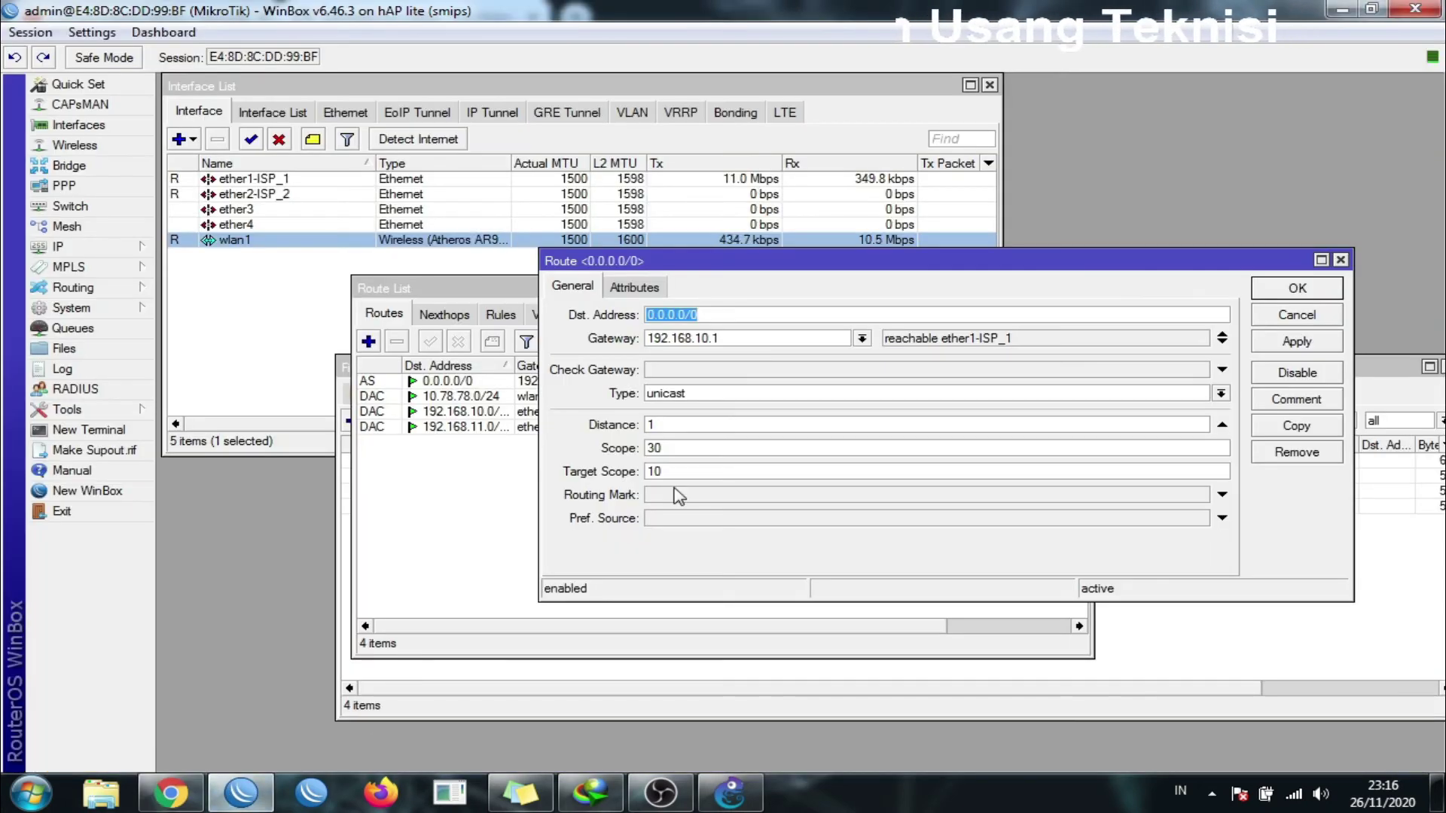
Set the default route's gateway to 192.168.11.1, checking ISP 2's address in the GNS3 topology, and save the route.
click(747, 336)
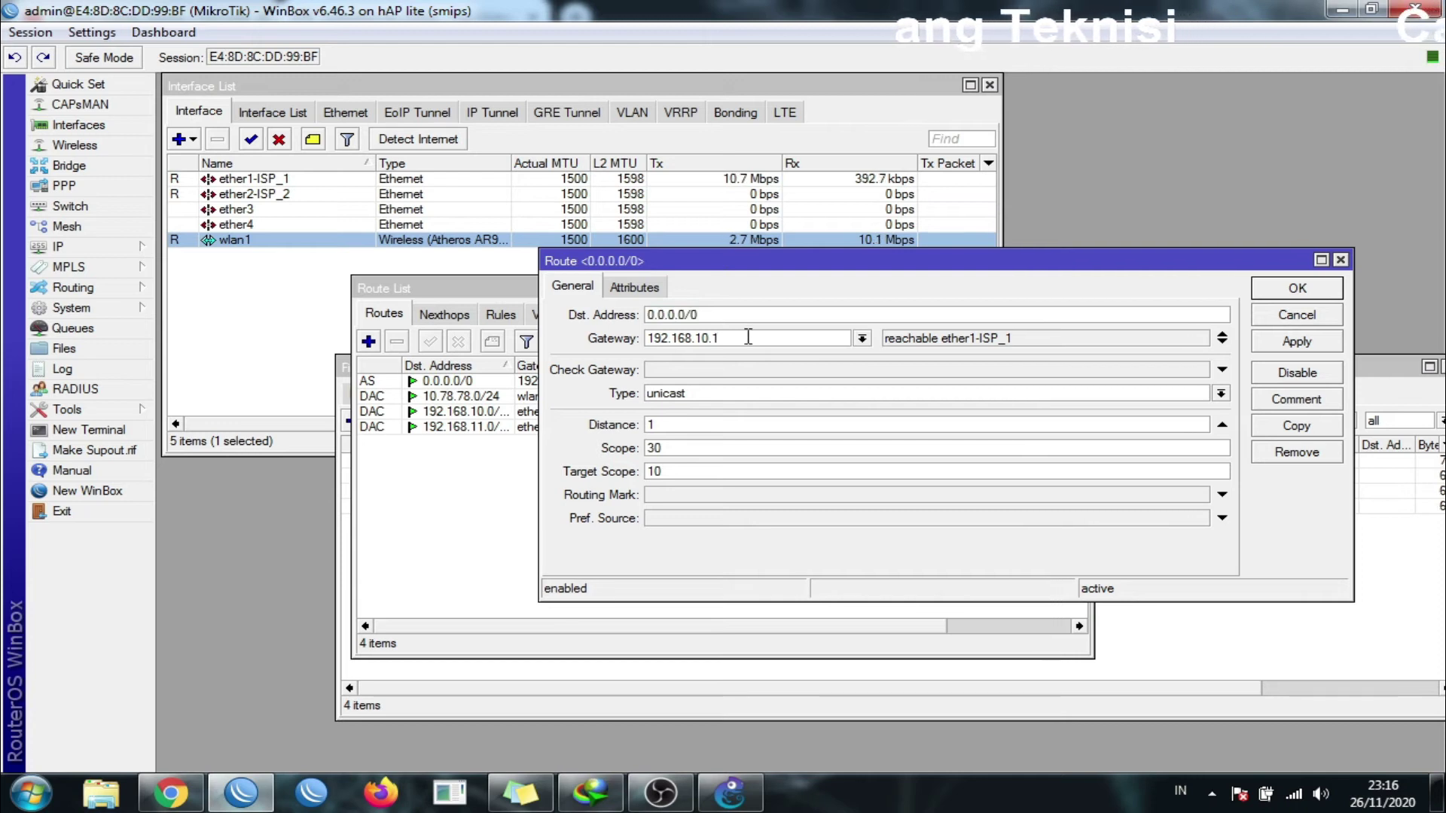
key(Left)
text(.)
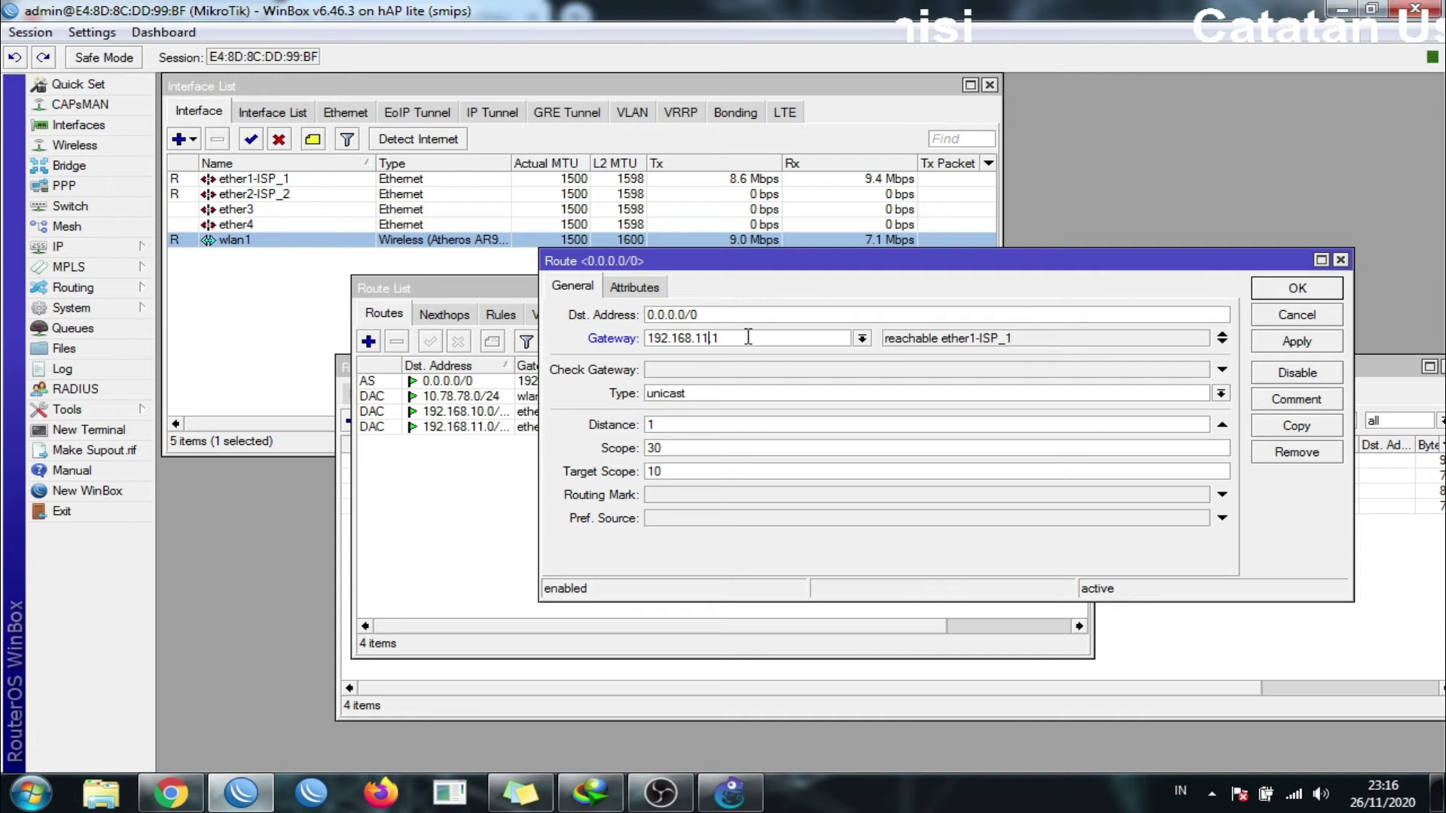
click(730, 792)
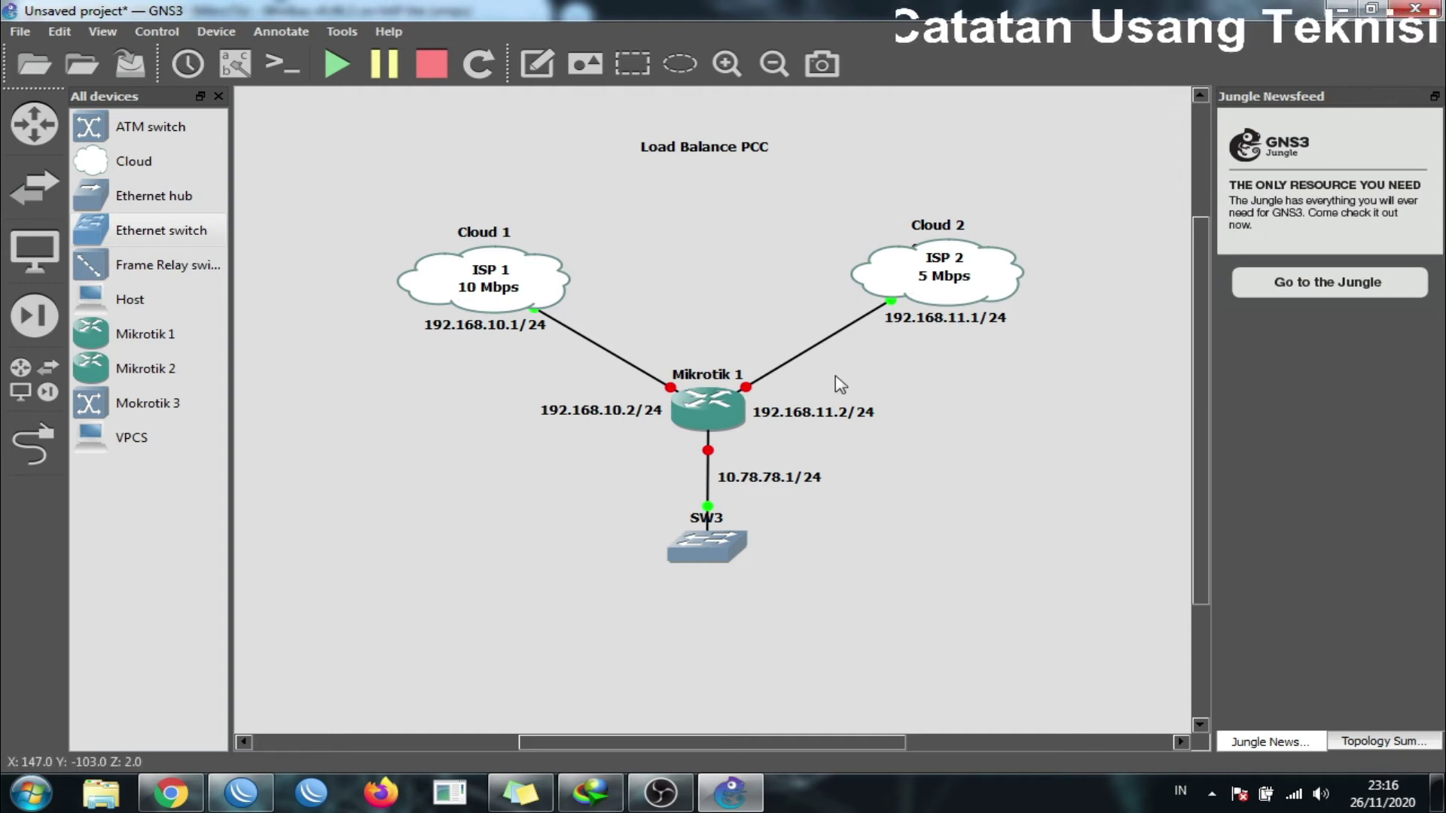
click(243, 791)
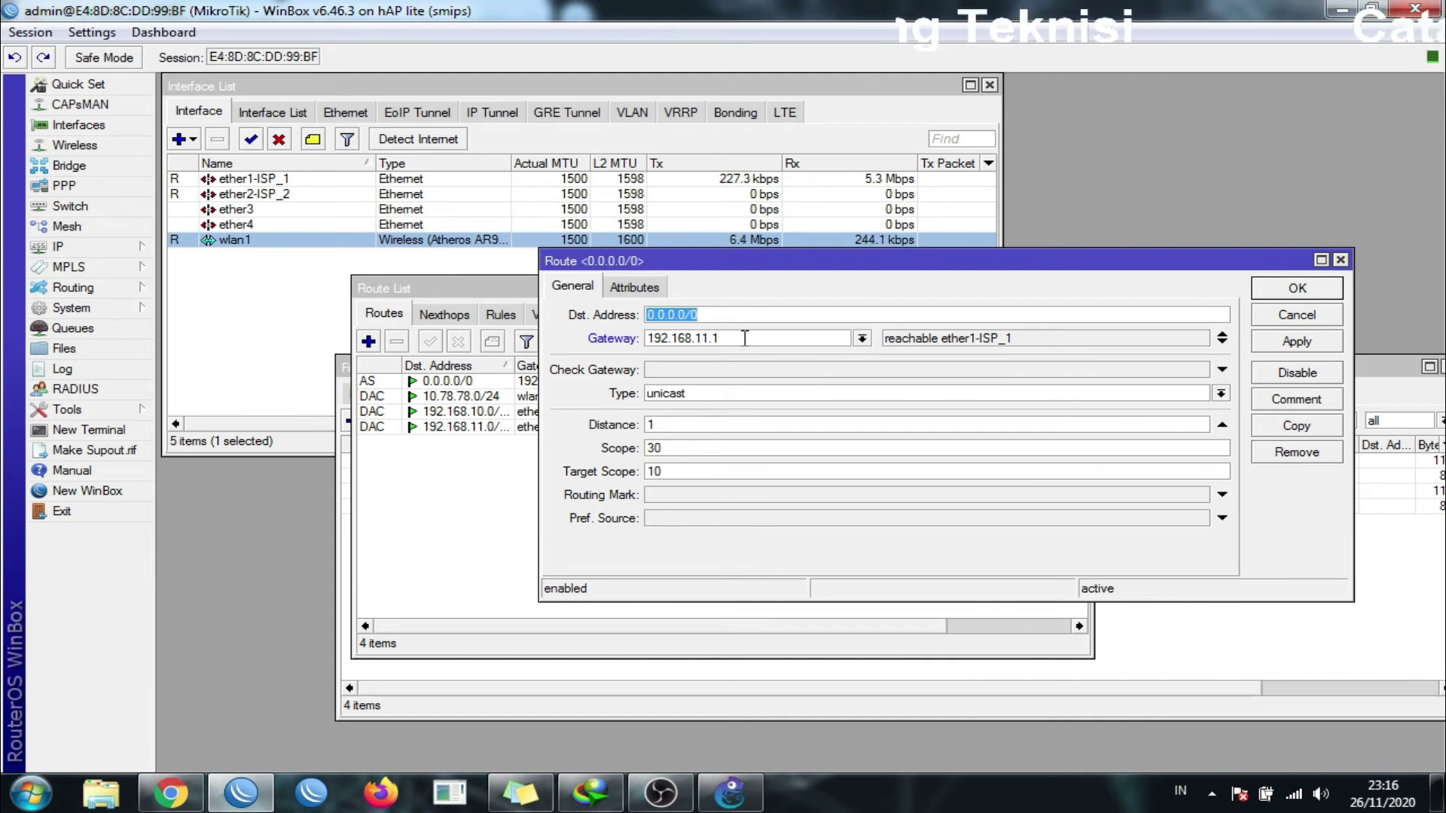
drag(745, 338, 646, 339)
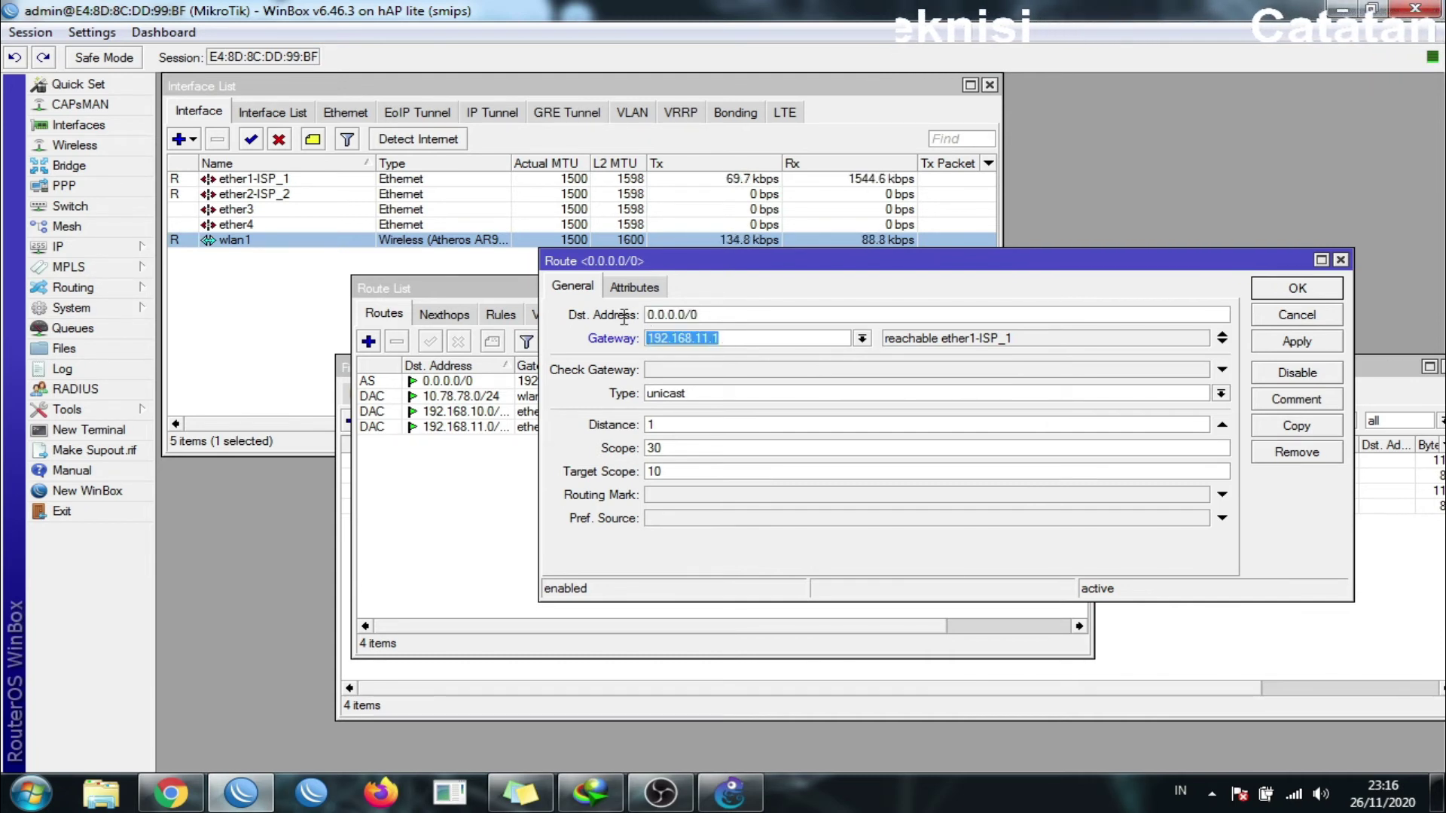
click(1316, 343)
click(1292, 292)
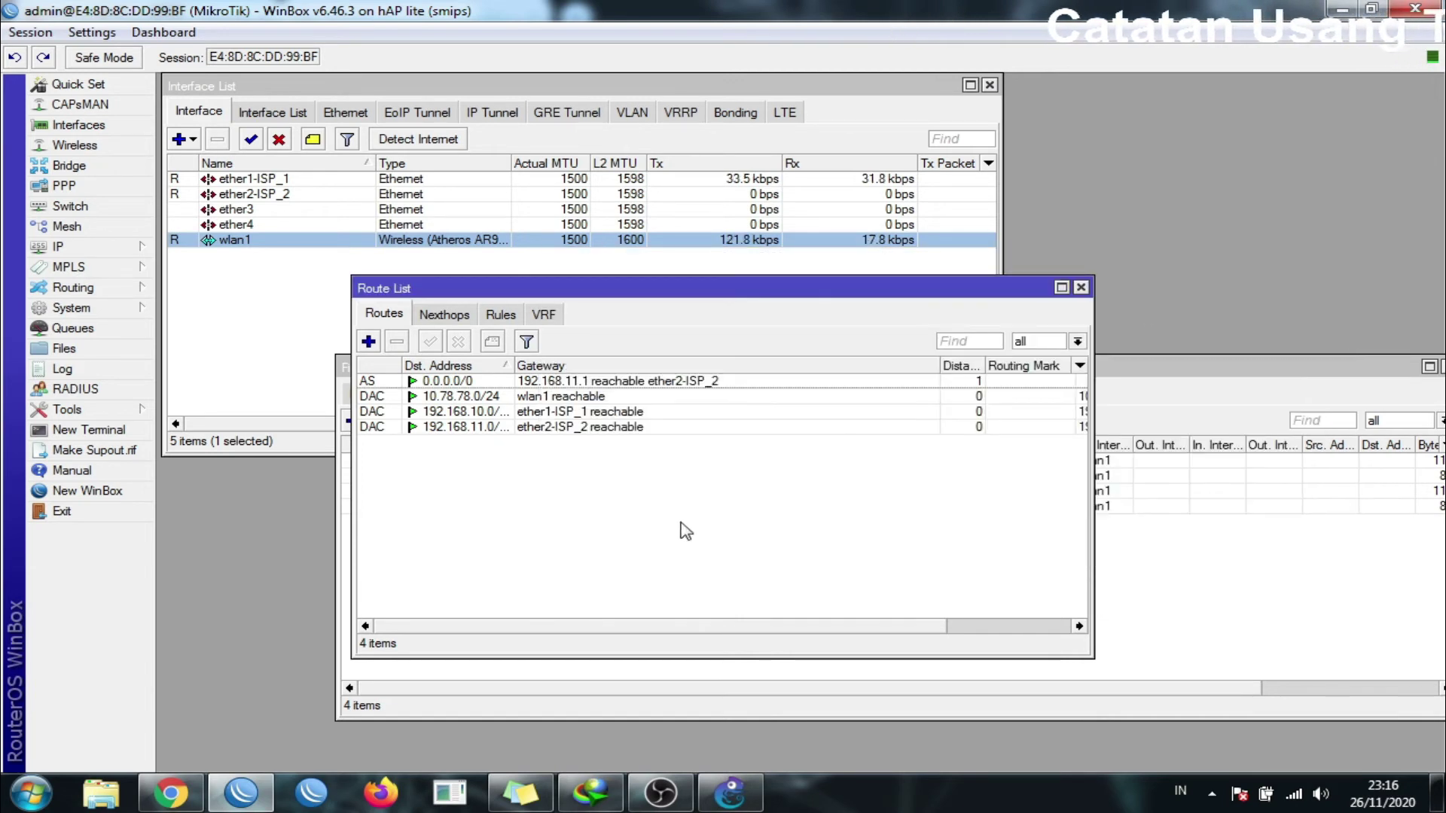
Switch to Chrome, rerun the Speedtest through the ISP 2 gateway and return to WinBox.
click(171, 790)
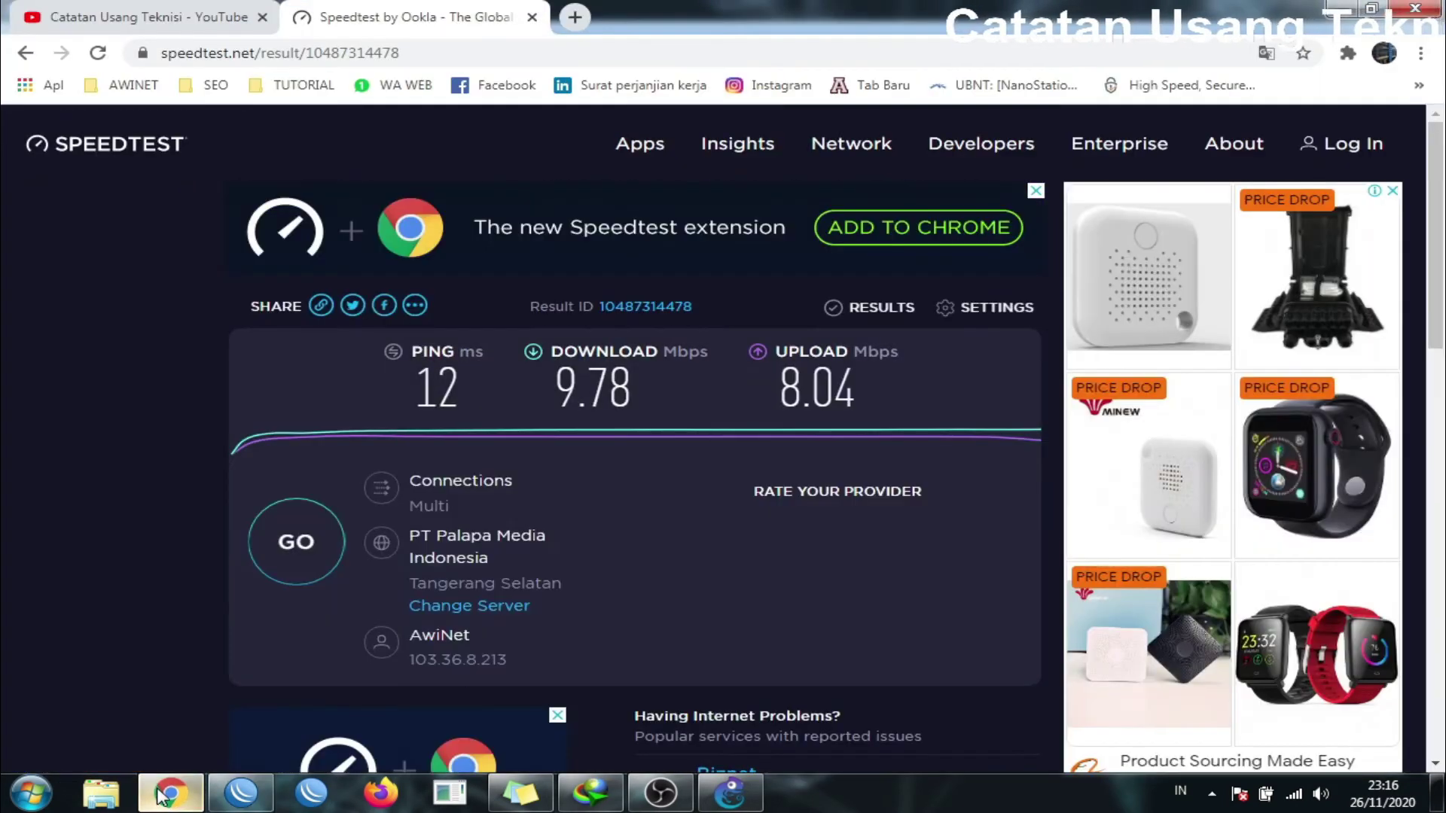
click(307, 550)
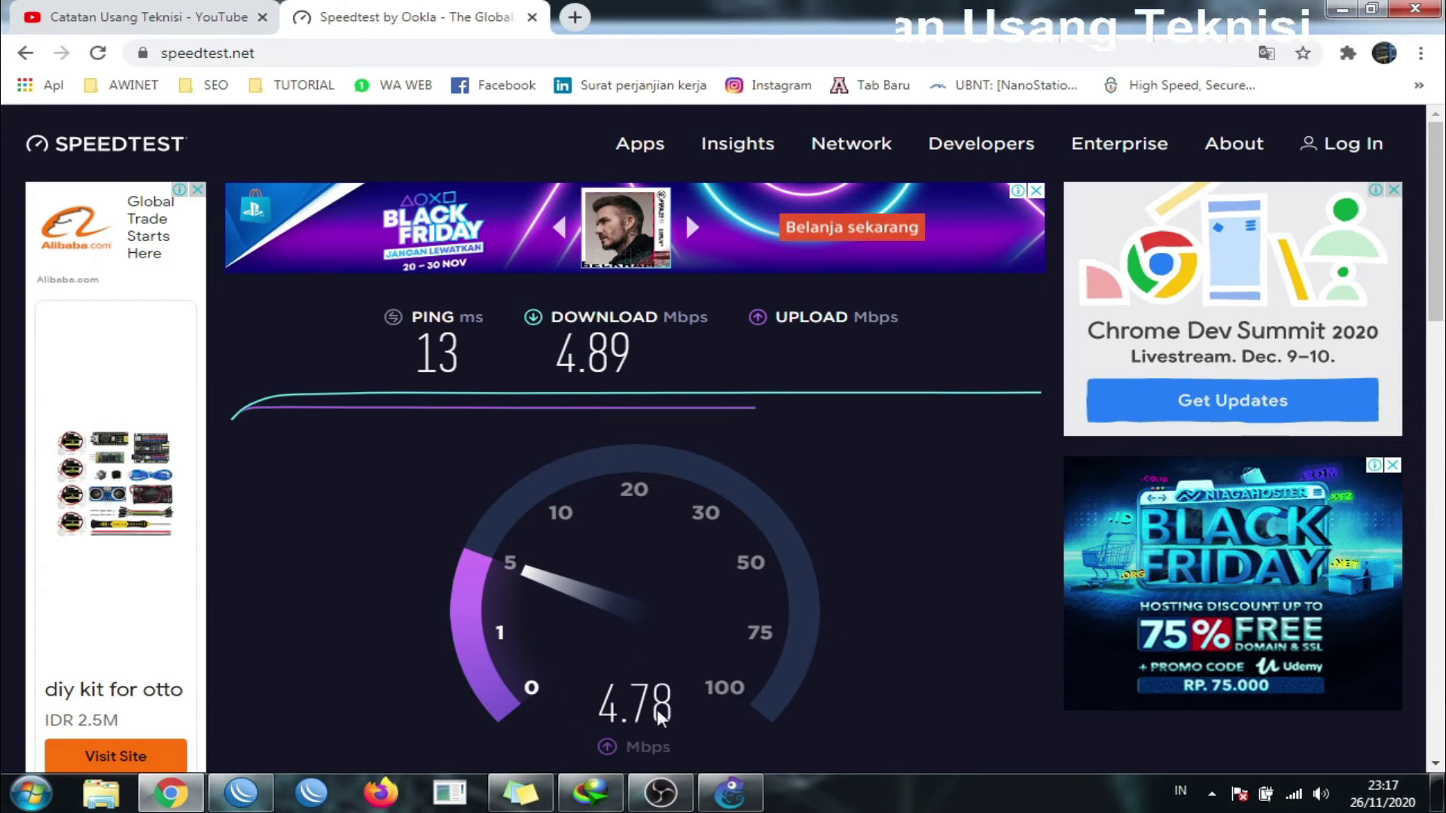
click(241, 793)
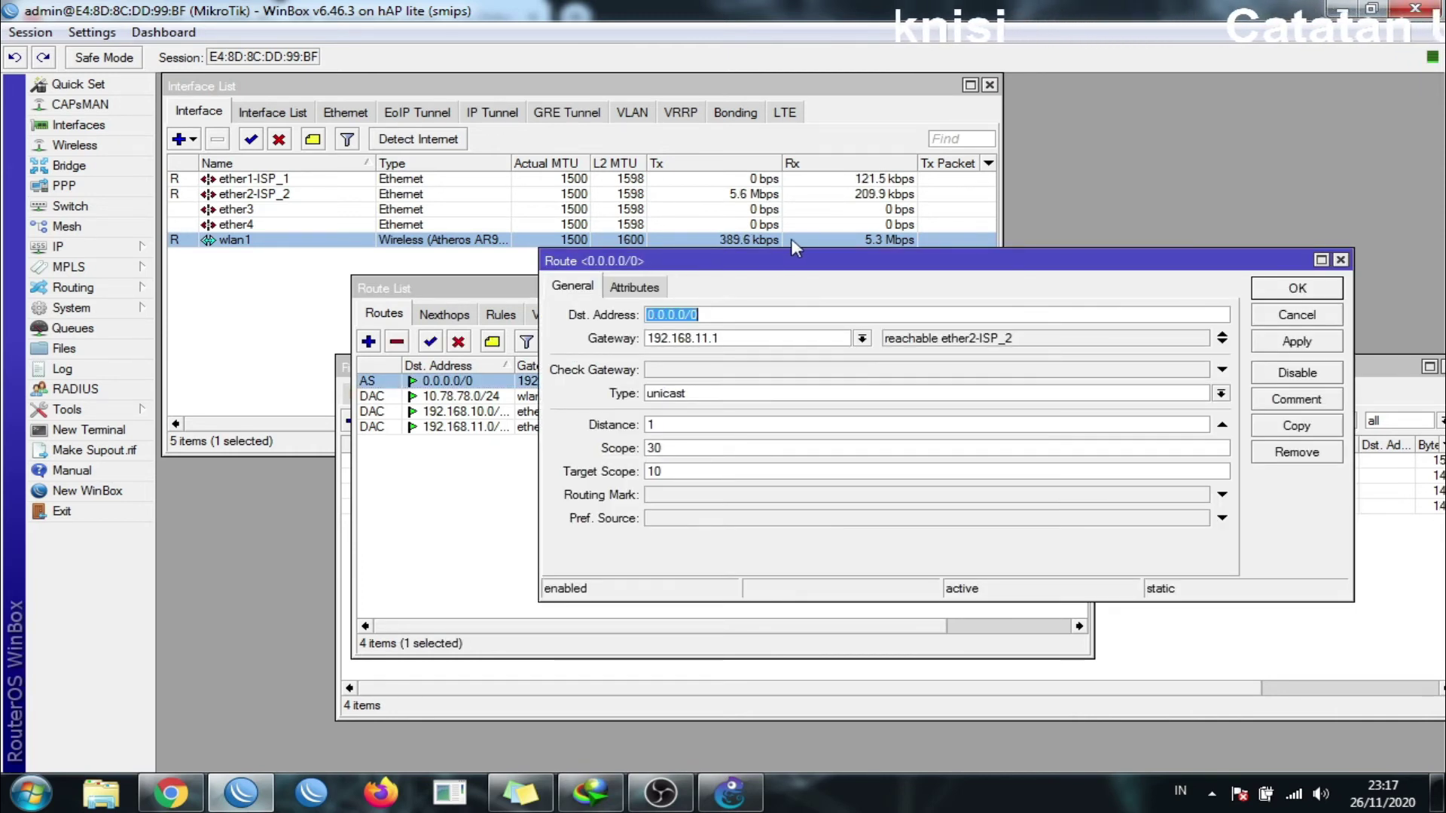
Edit the default route's gateway to 192.168.10.1.
drag(797, 258, 902, 295)
click(823, 374)
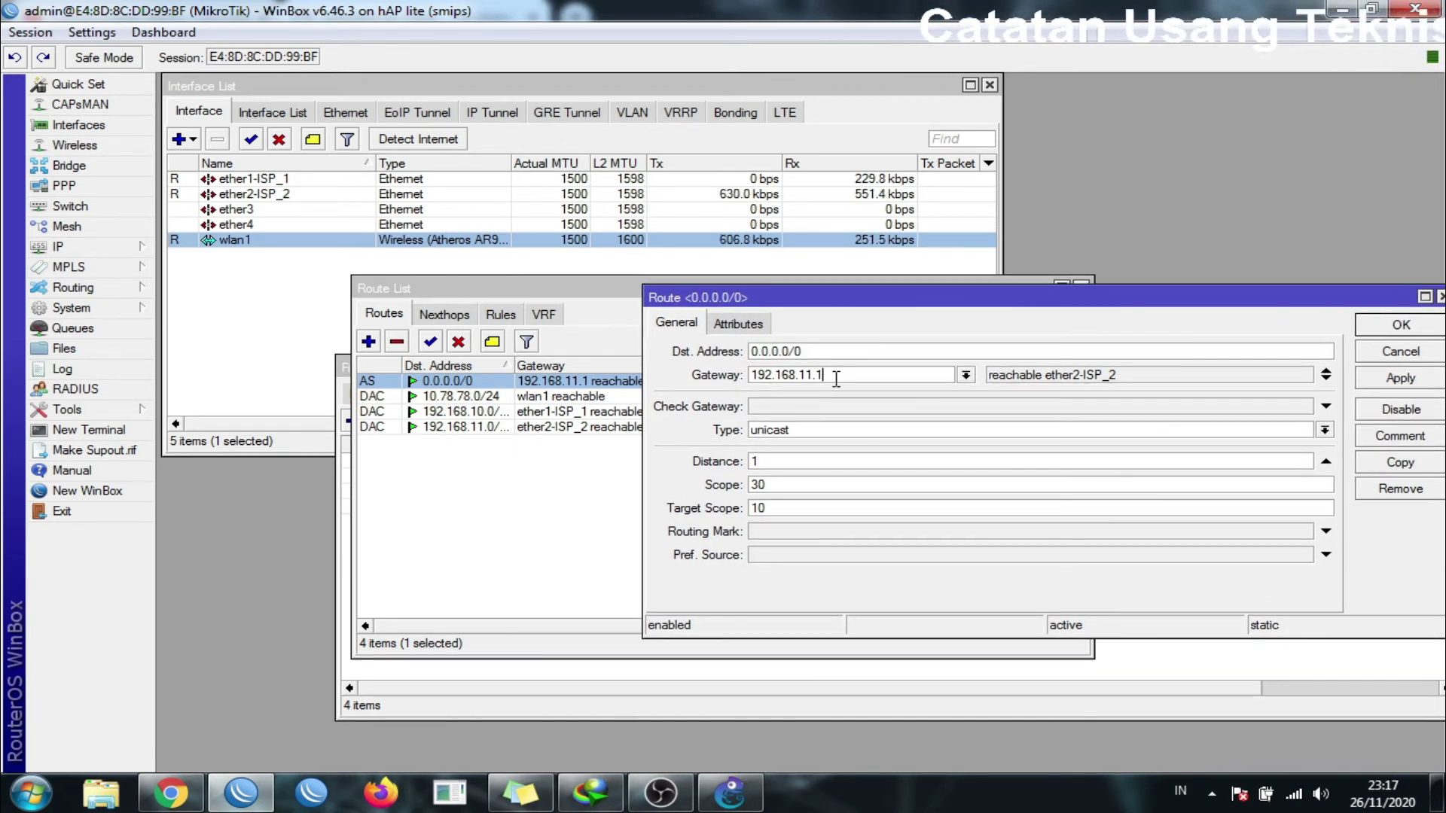
drag(835, 375, 685, 398)
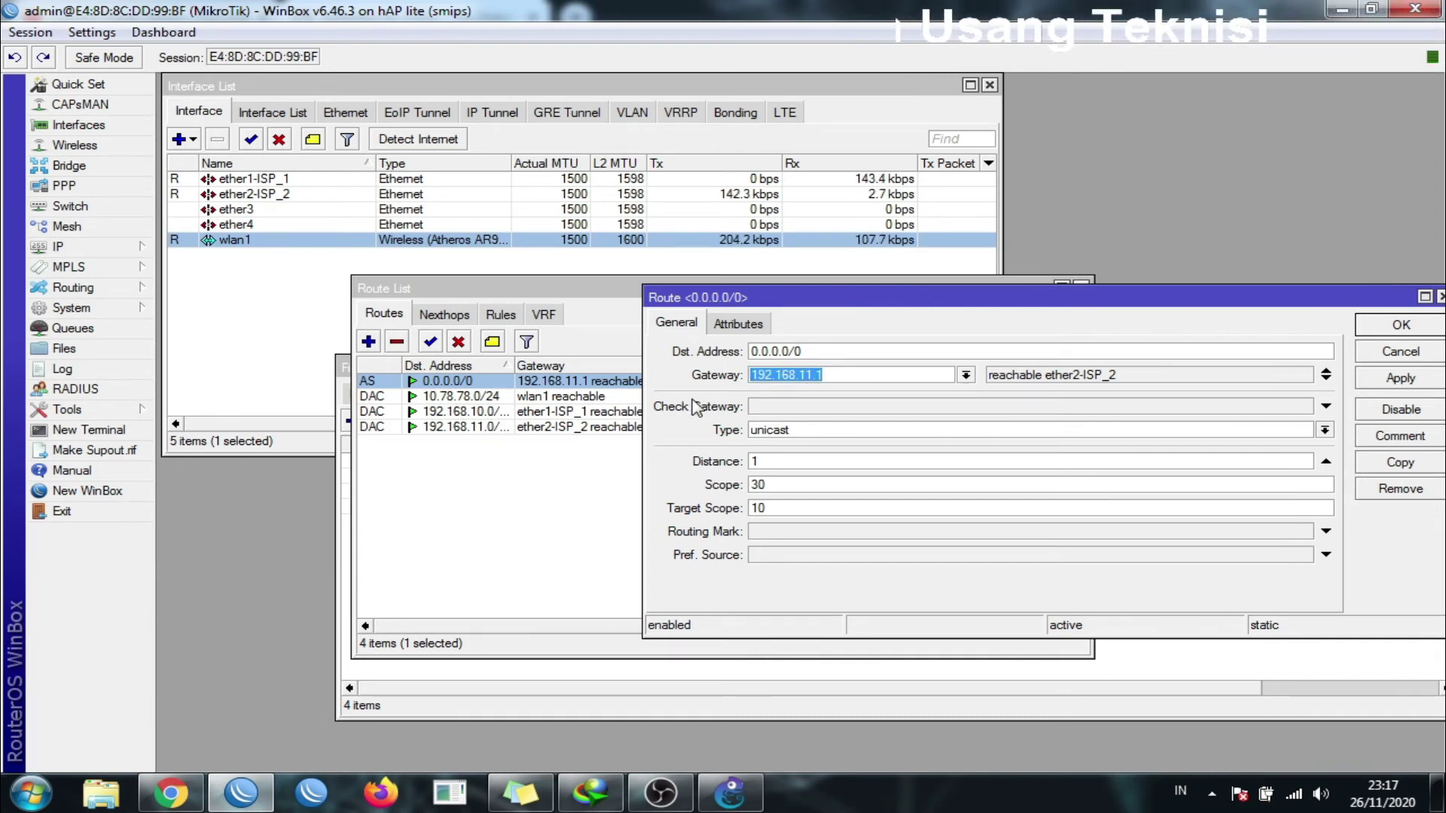
key(Home)
key(Right)
key(Right)
key(Right)
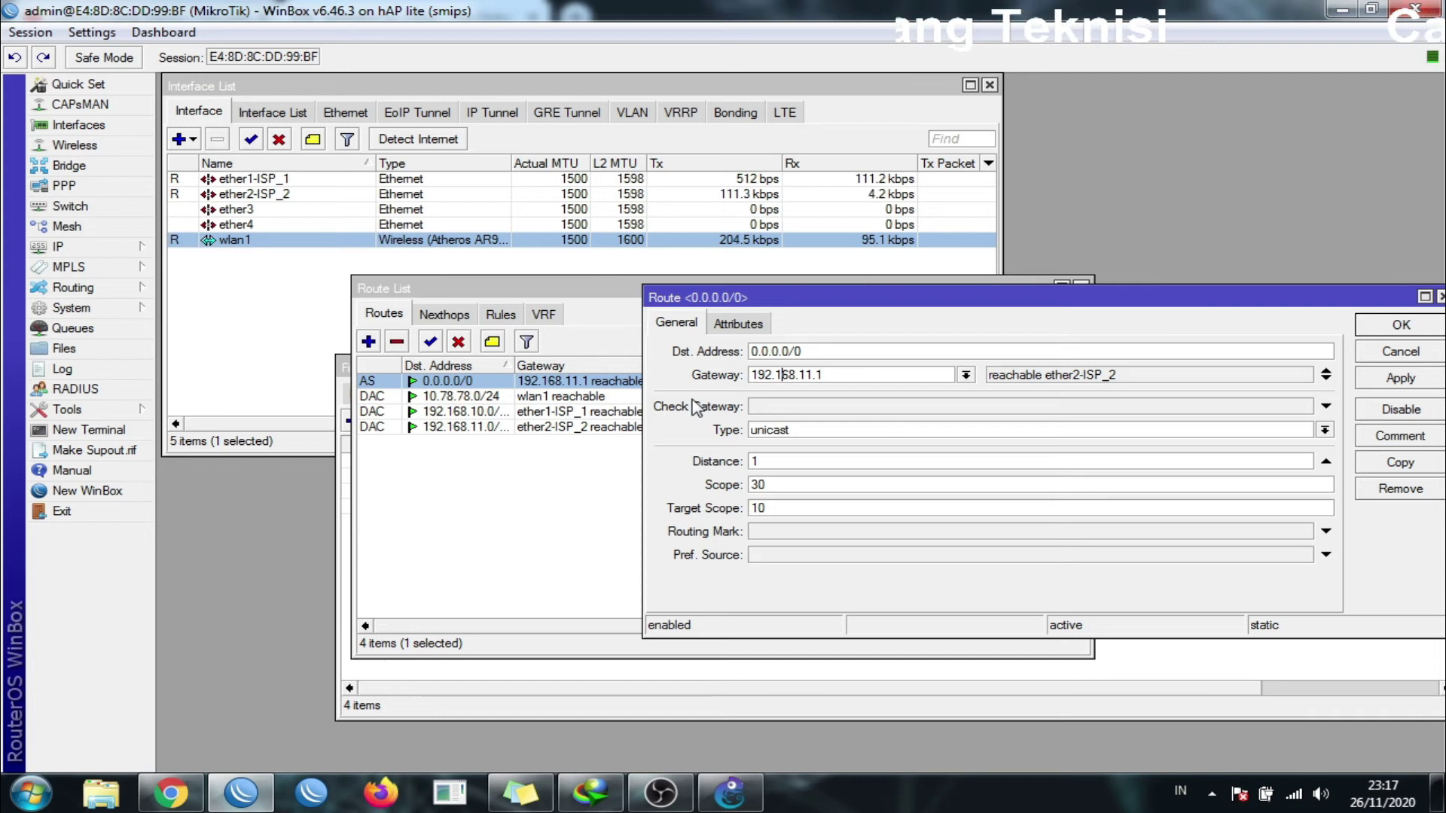
key(Right)
key(BackSpace)
text(0)
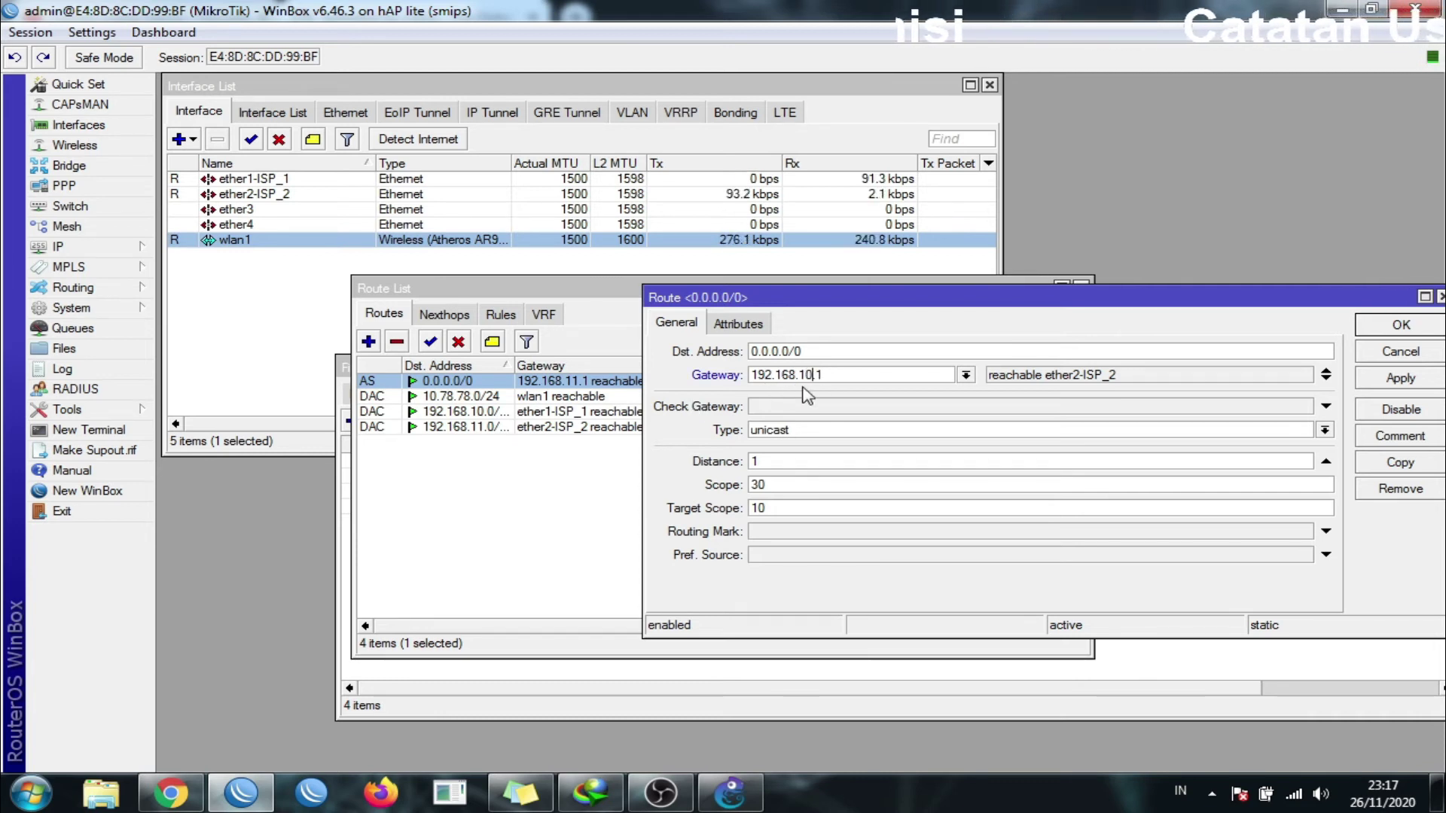
Add 192.168.11.1 as another gateway beside 192.168.10.1 in the default route and save it.
drag(836, 376, 715, 384)
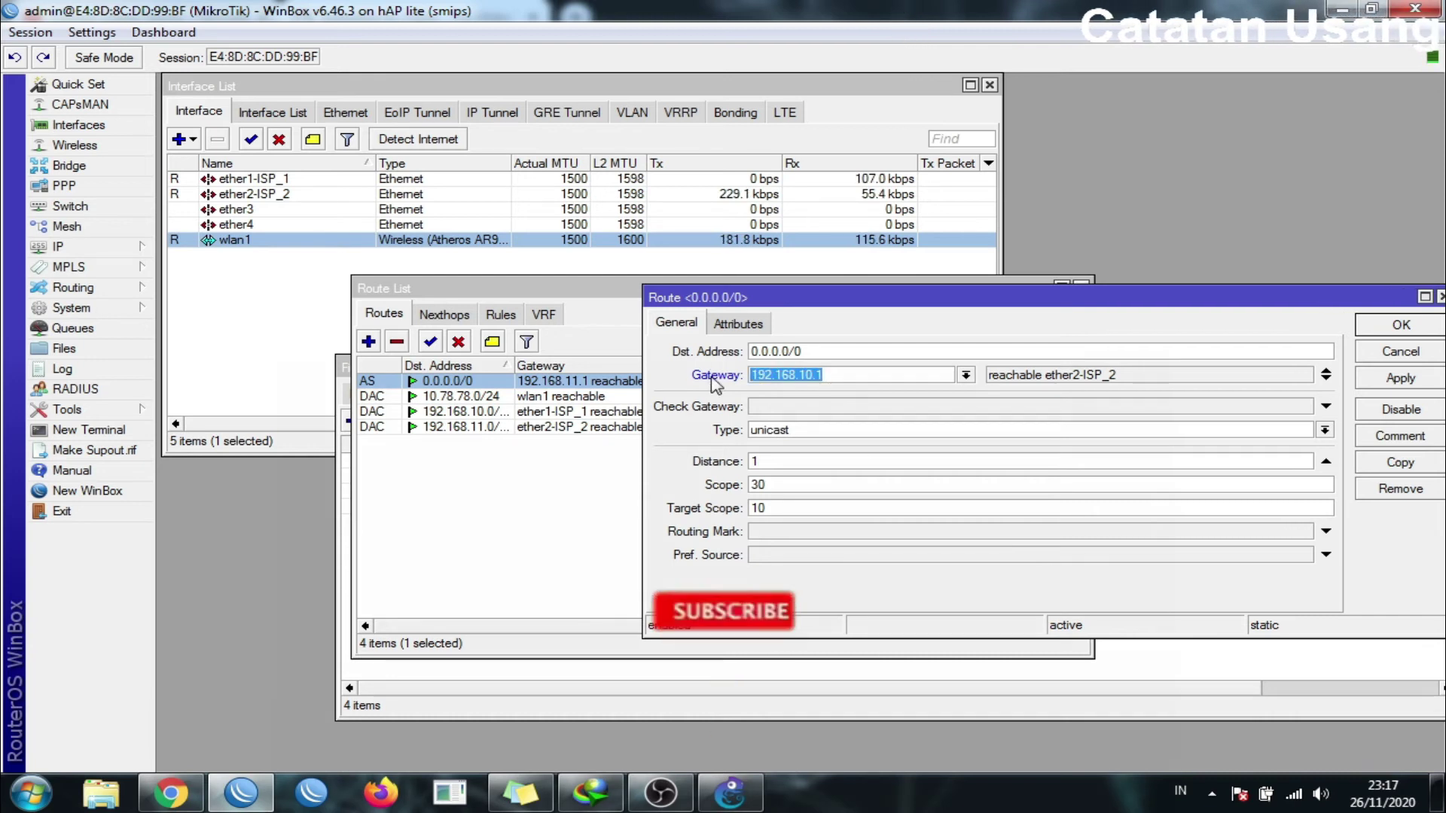
right_click(798, 376)
click(849, 408)
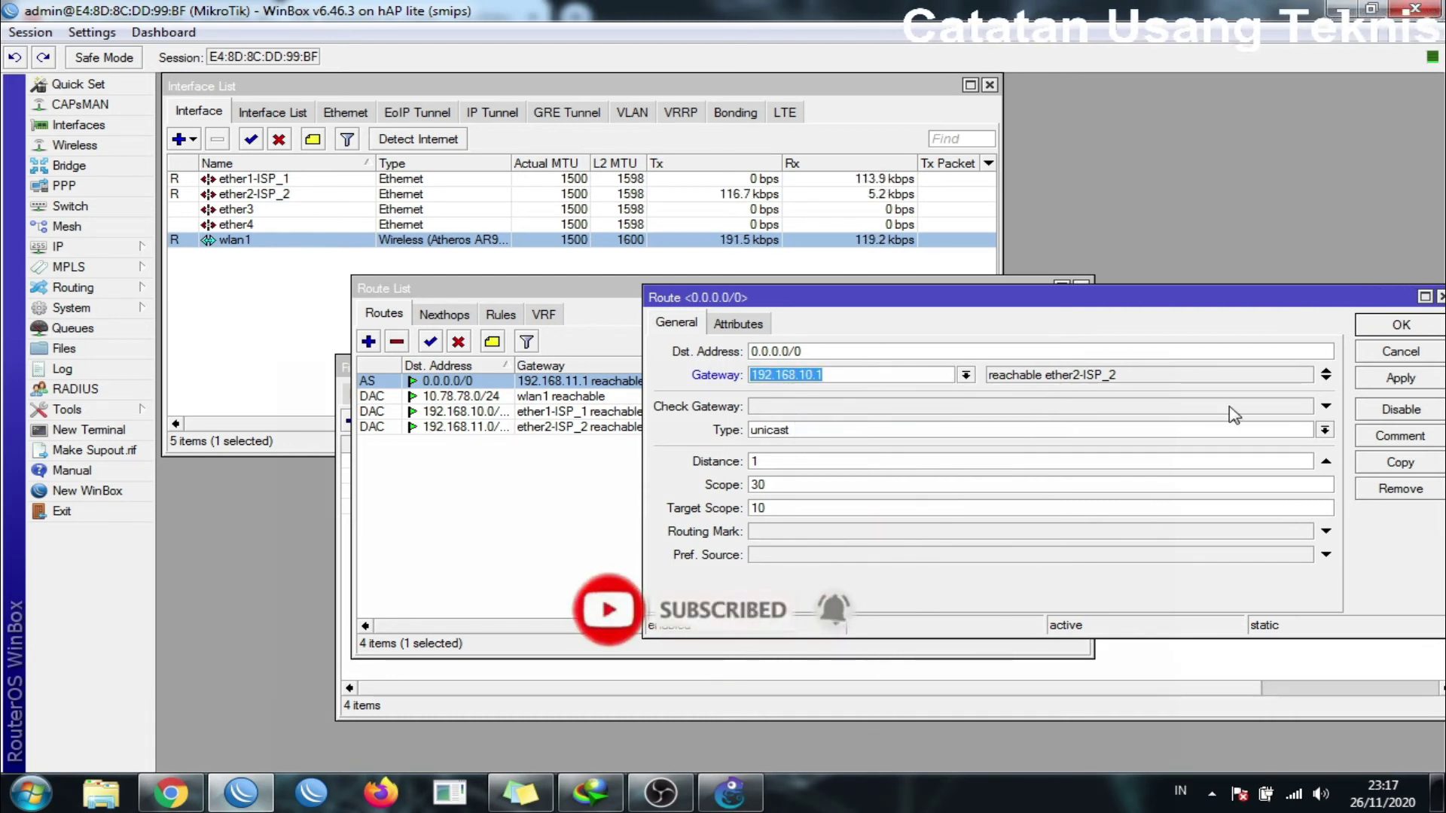
click(1325, 378)
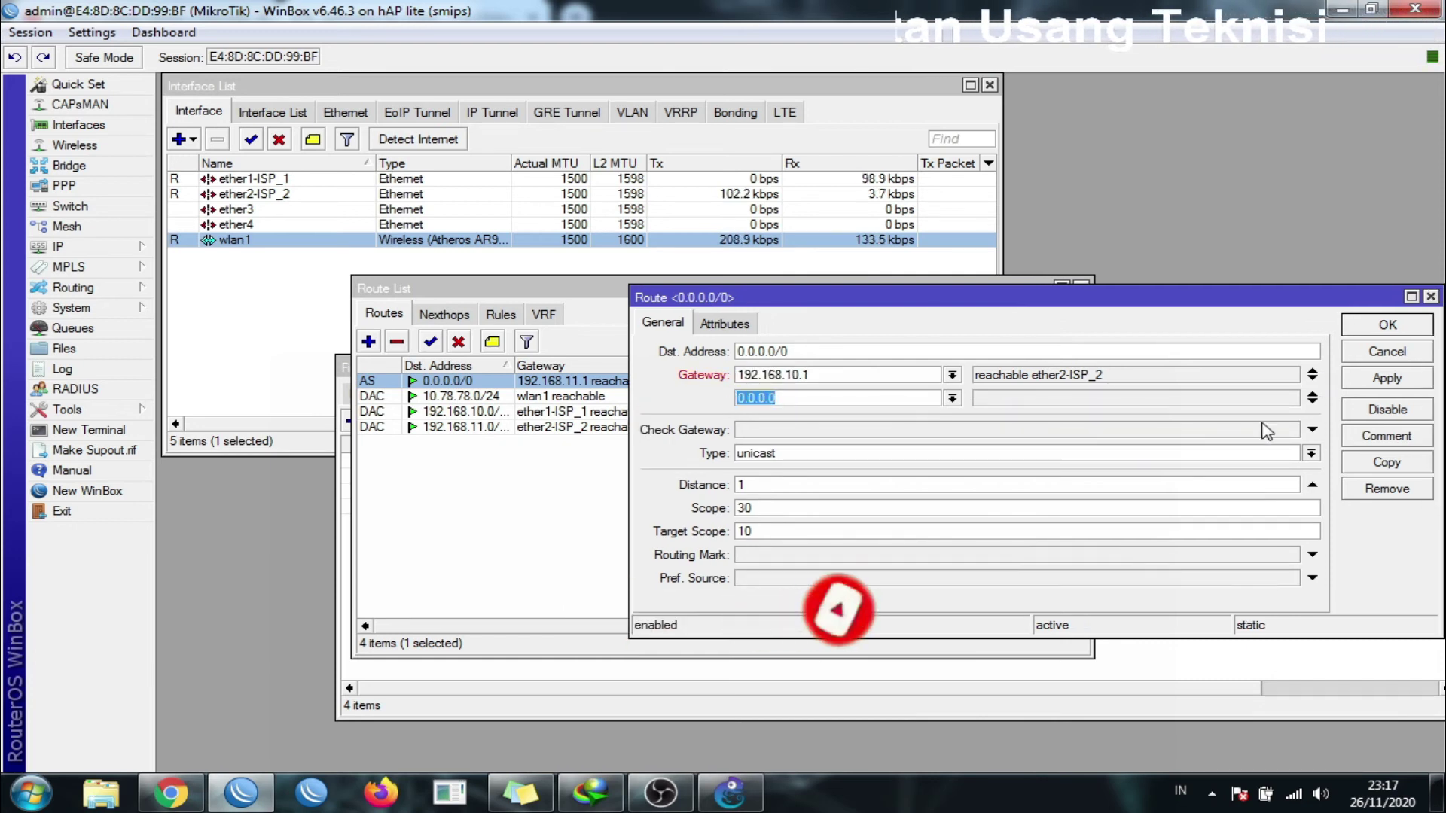
right_click(858, 401)
click(917, 456)
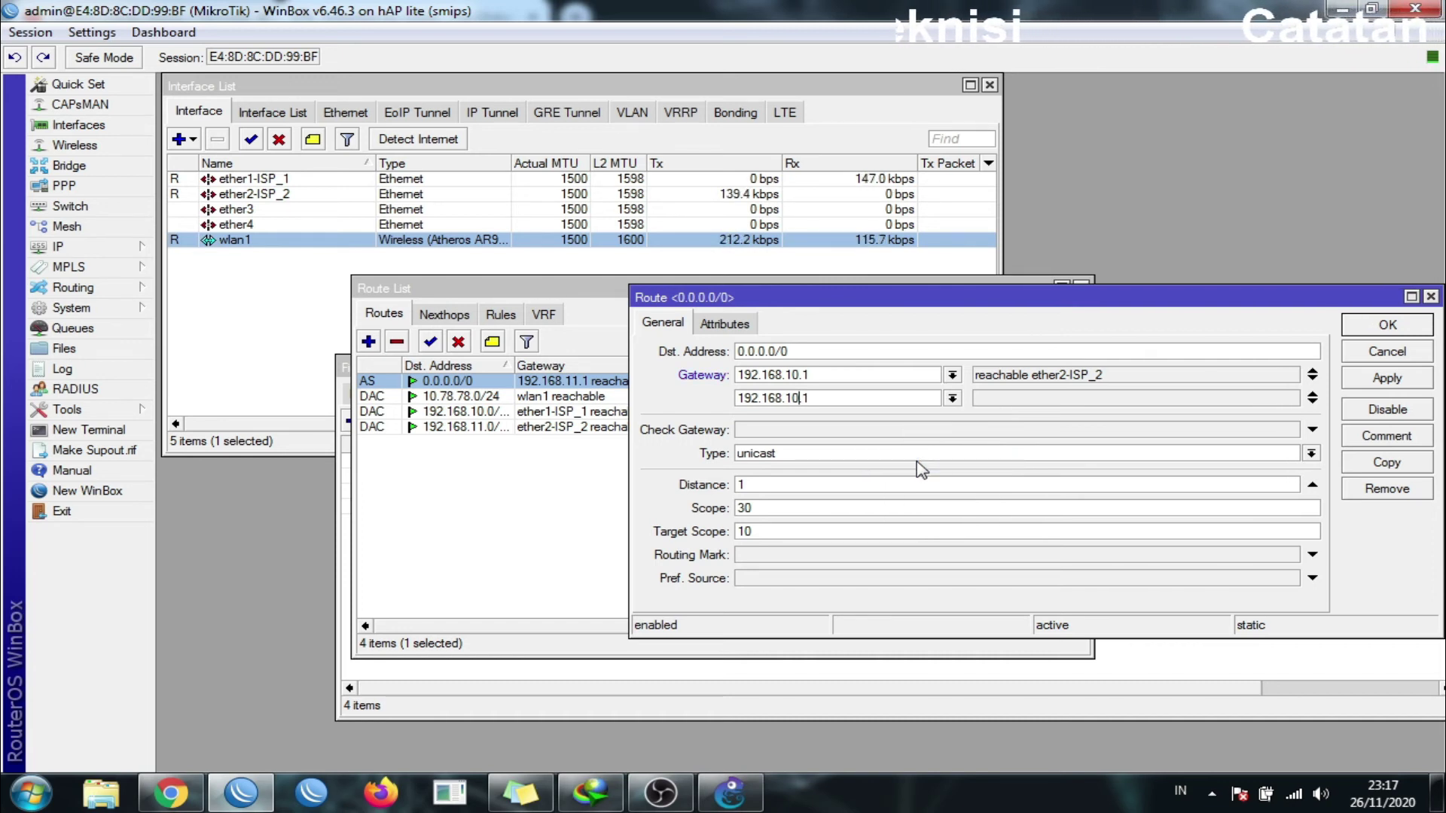
click(1368, 380)
click(1367, 328)
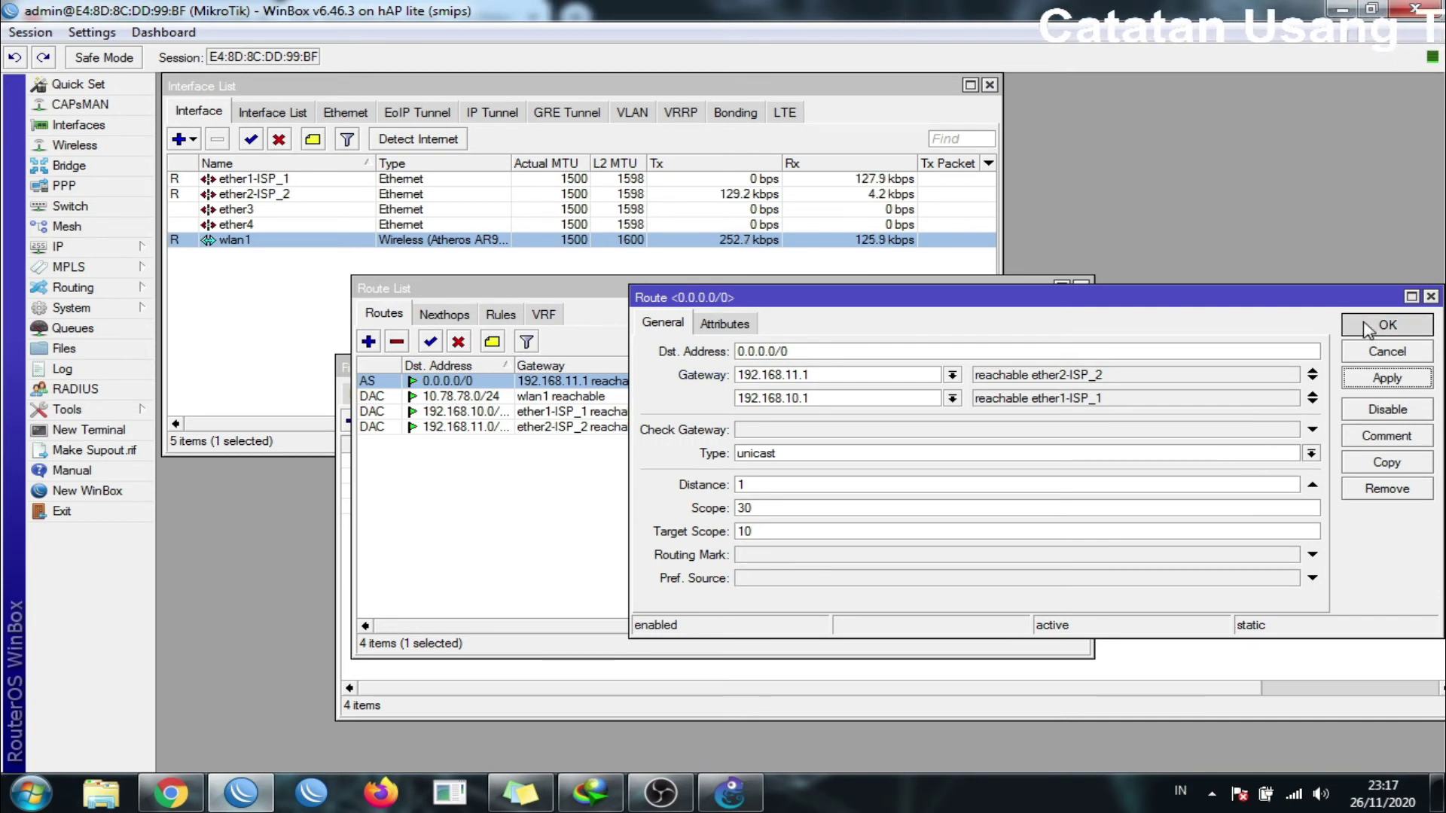
click(855, 522)
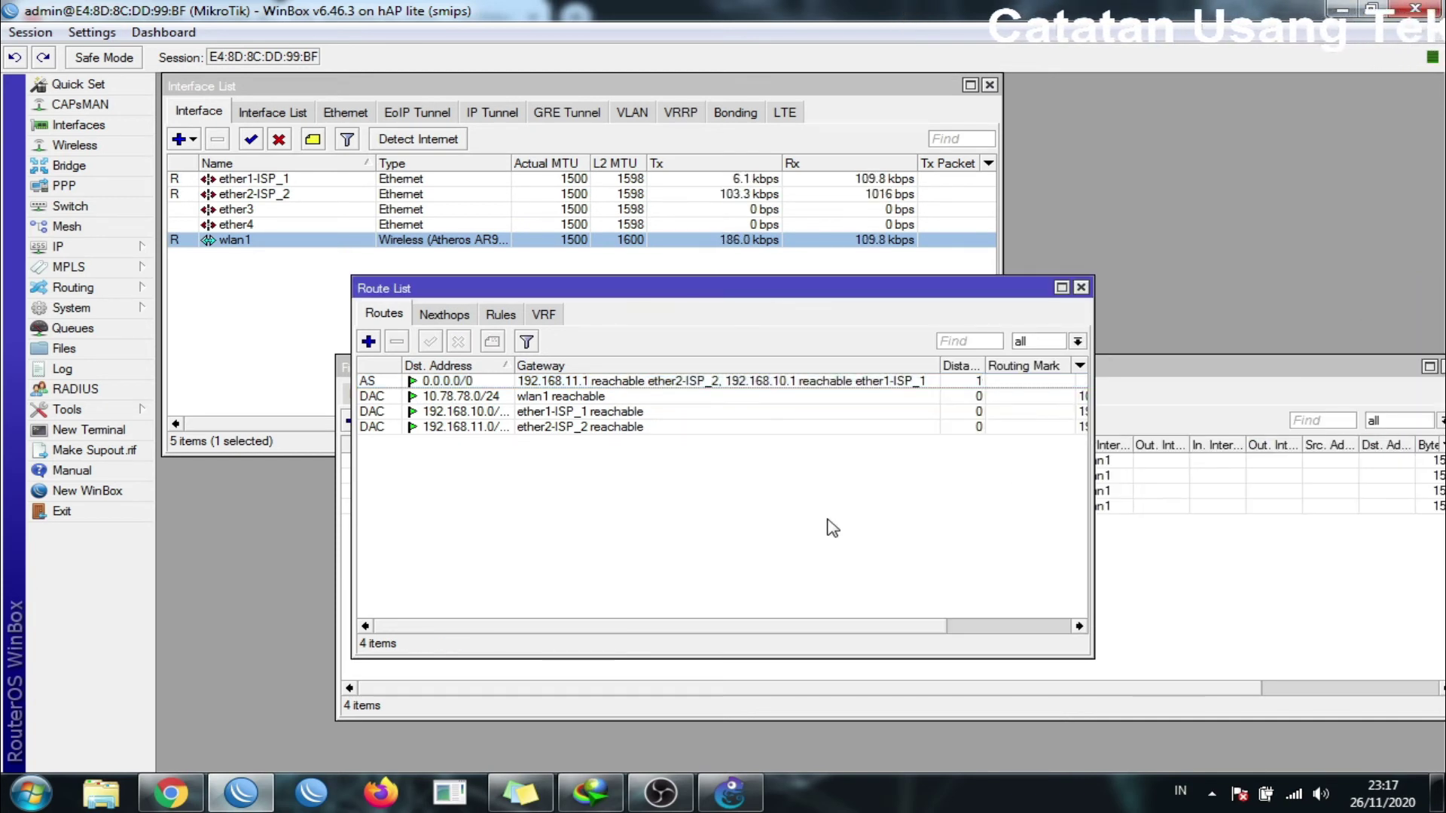
Start a new route to 0.0.0.0/0 with gateway 192.168.10.1 and set Check Gateway to ping.
click(510, 382)
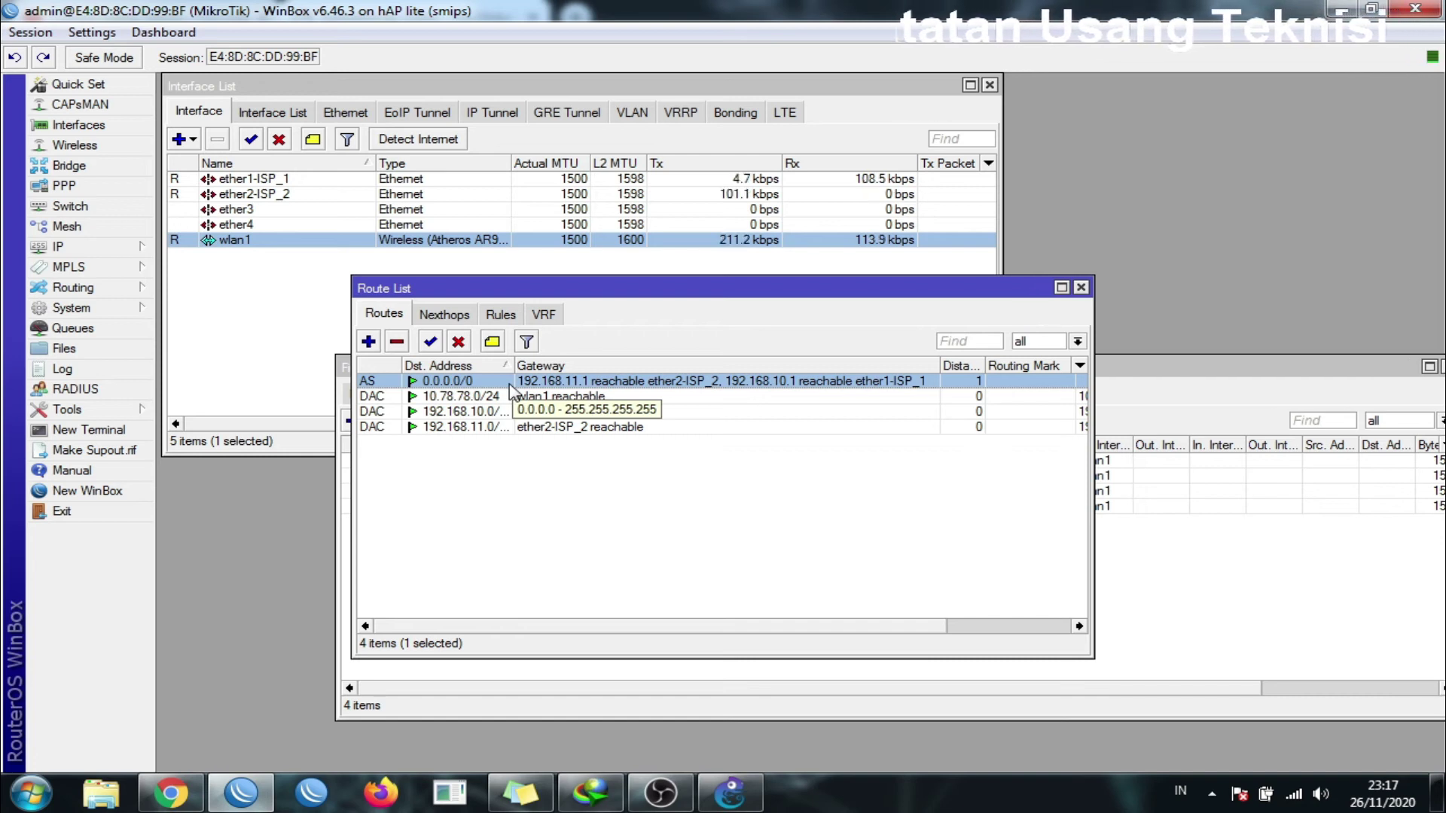
click(368, 341)
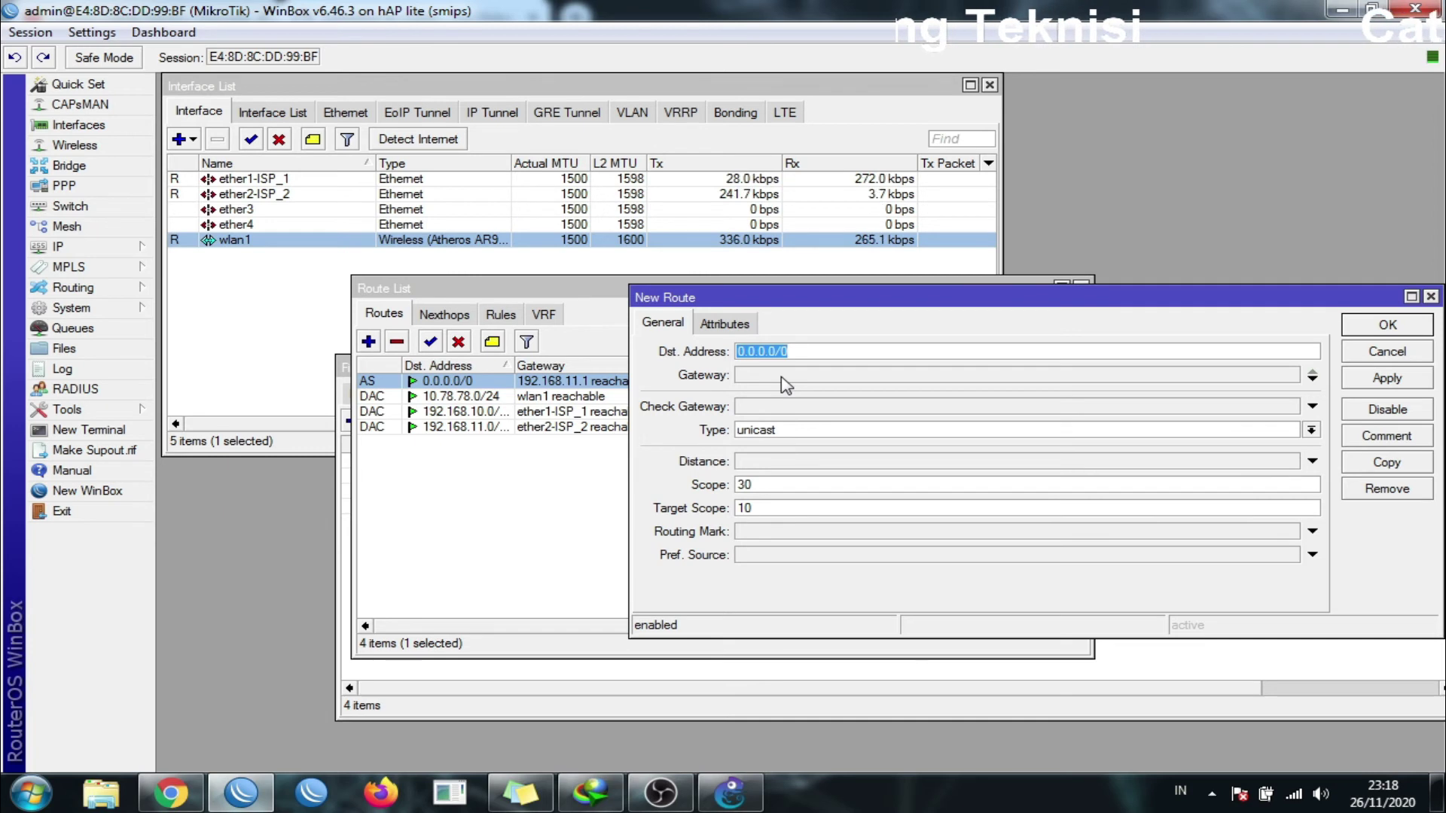
key(Tab)
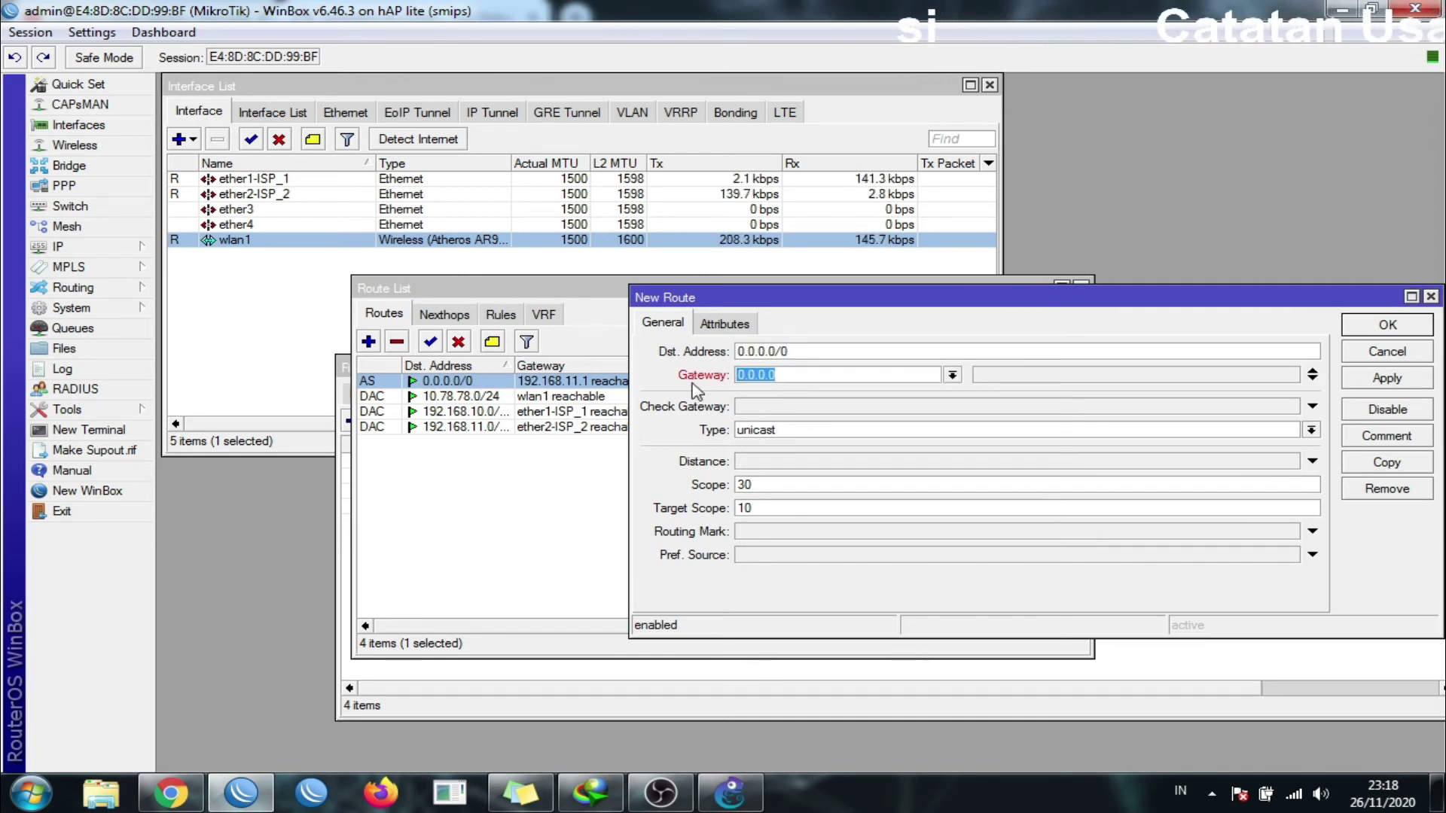
text(192)
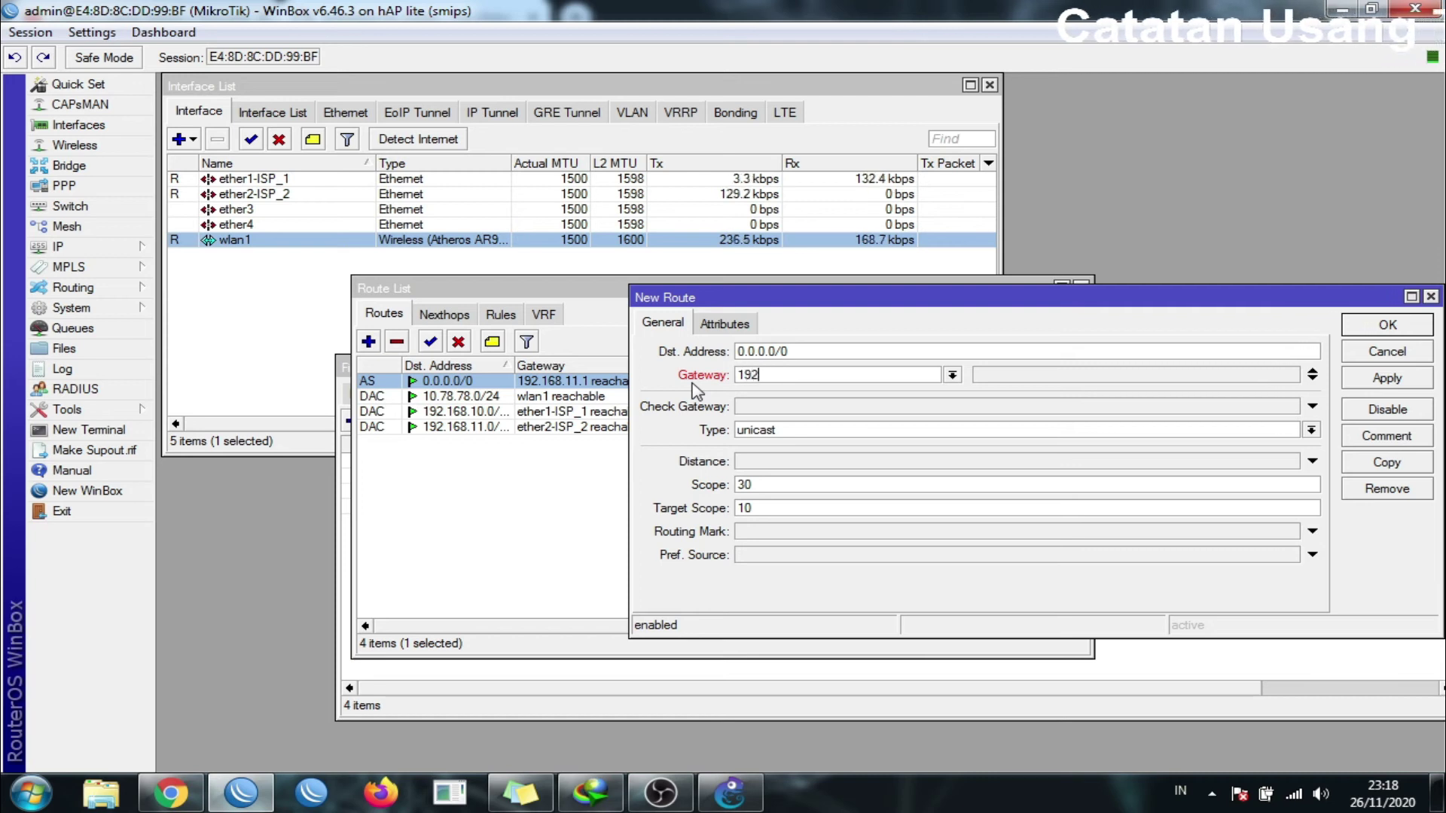
text(.168.10.1)
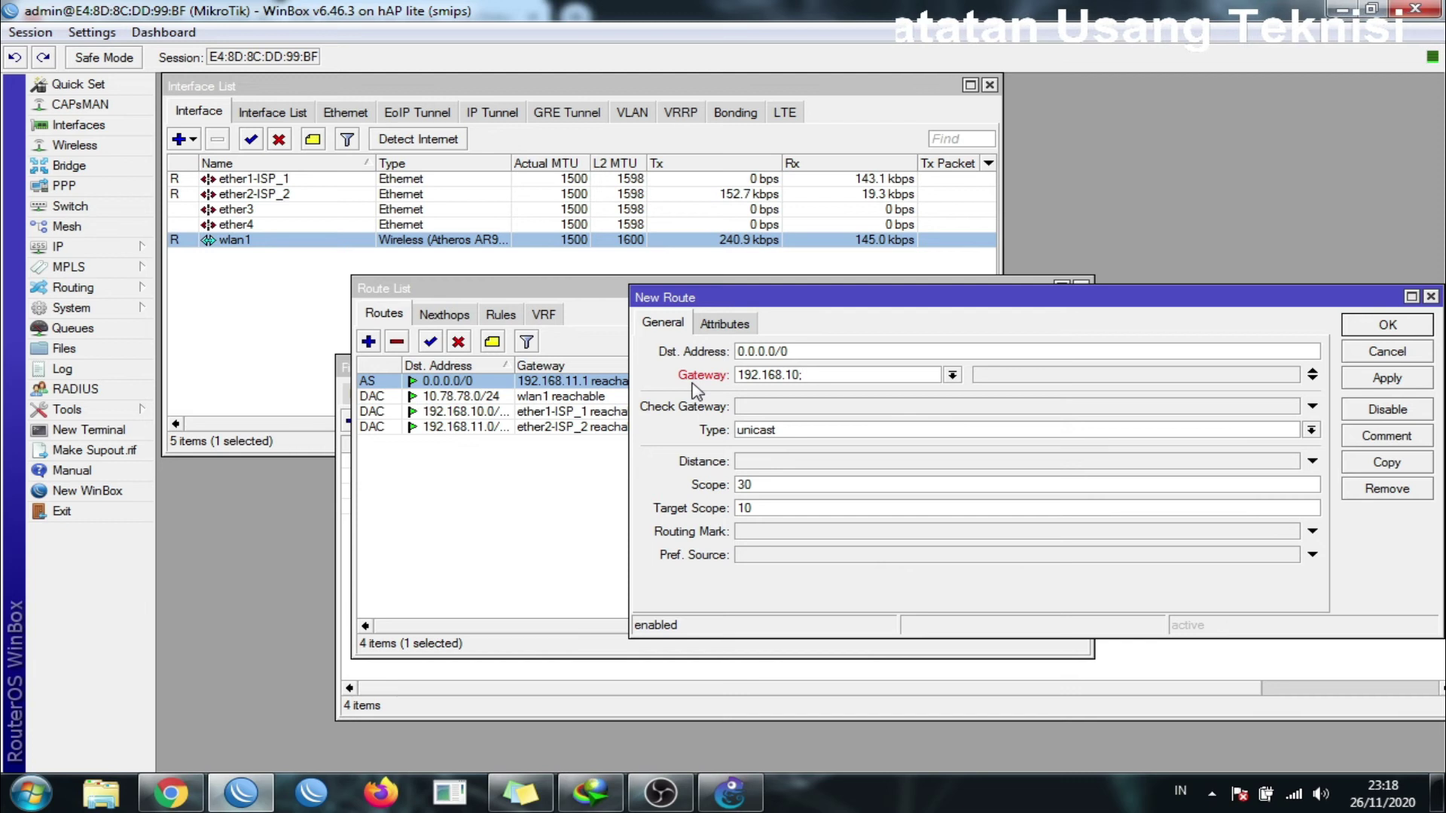
click(749, 411)
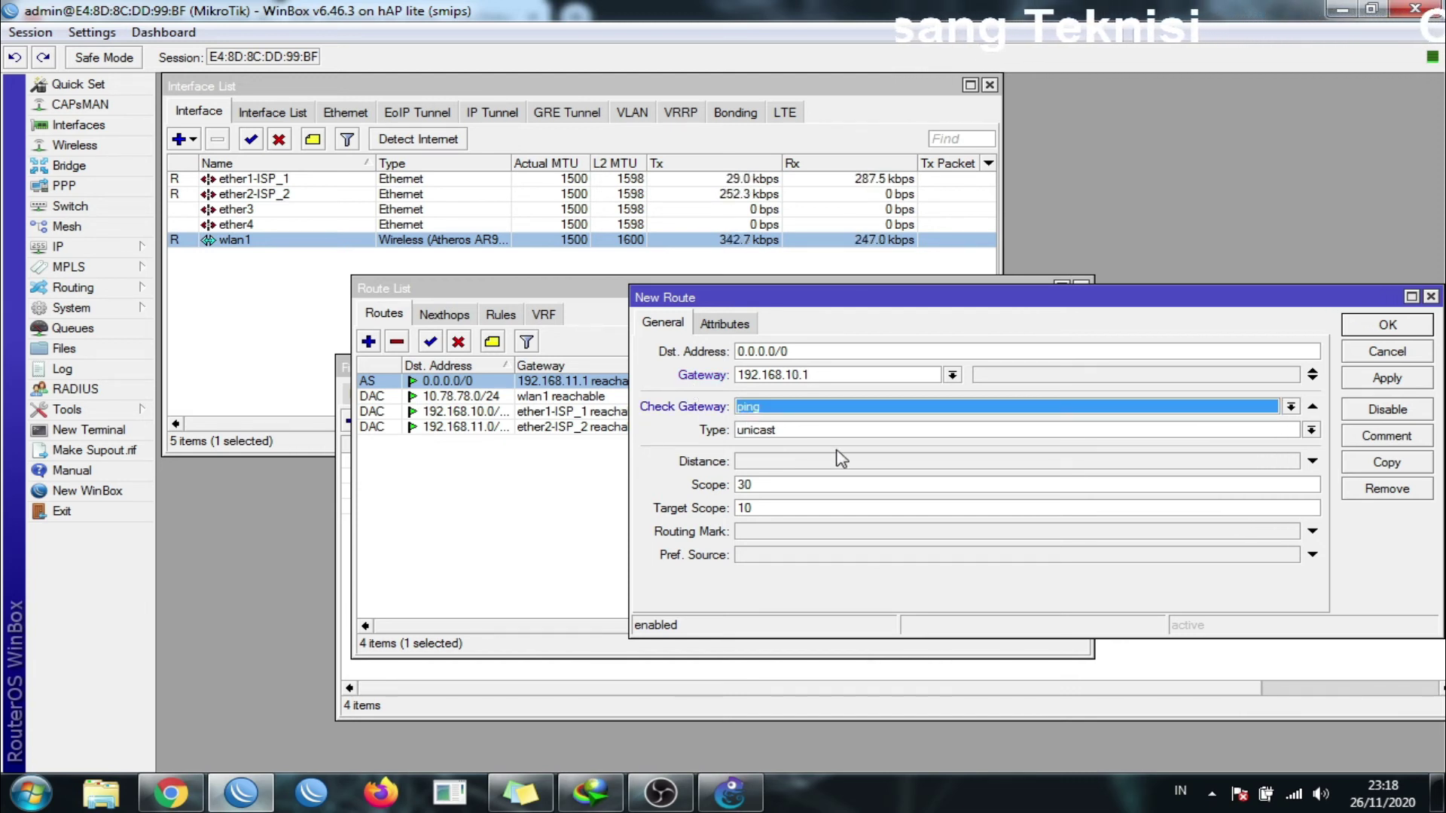
Assign the routing mark Ke ISP1 to the new 192.168.10.1 route and save it.
click(780, 532)
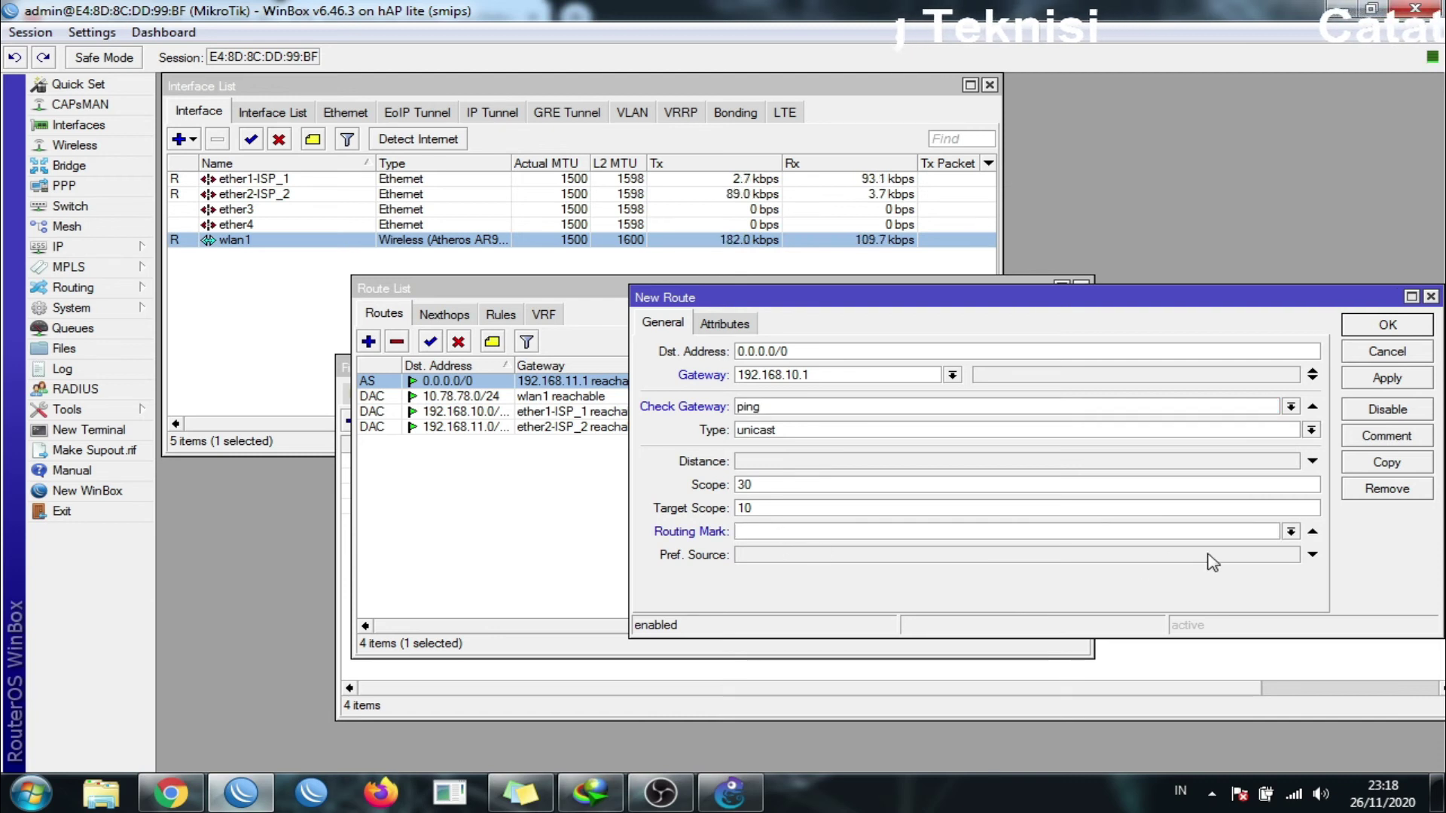
click(1290, 532)
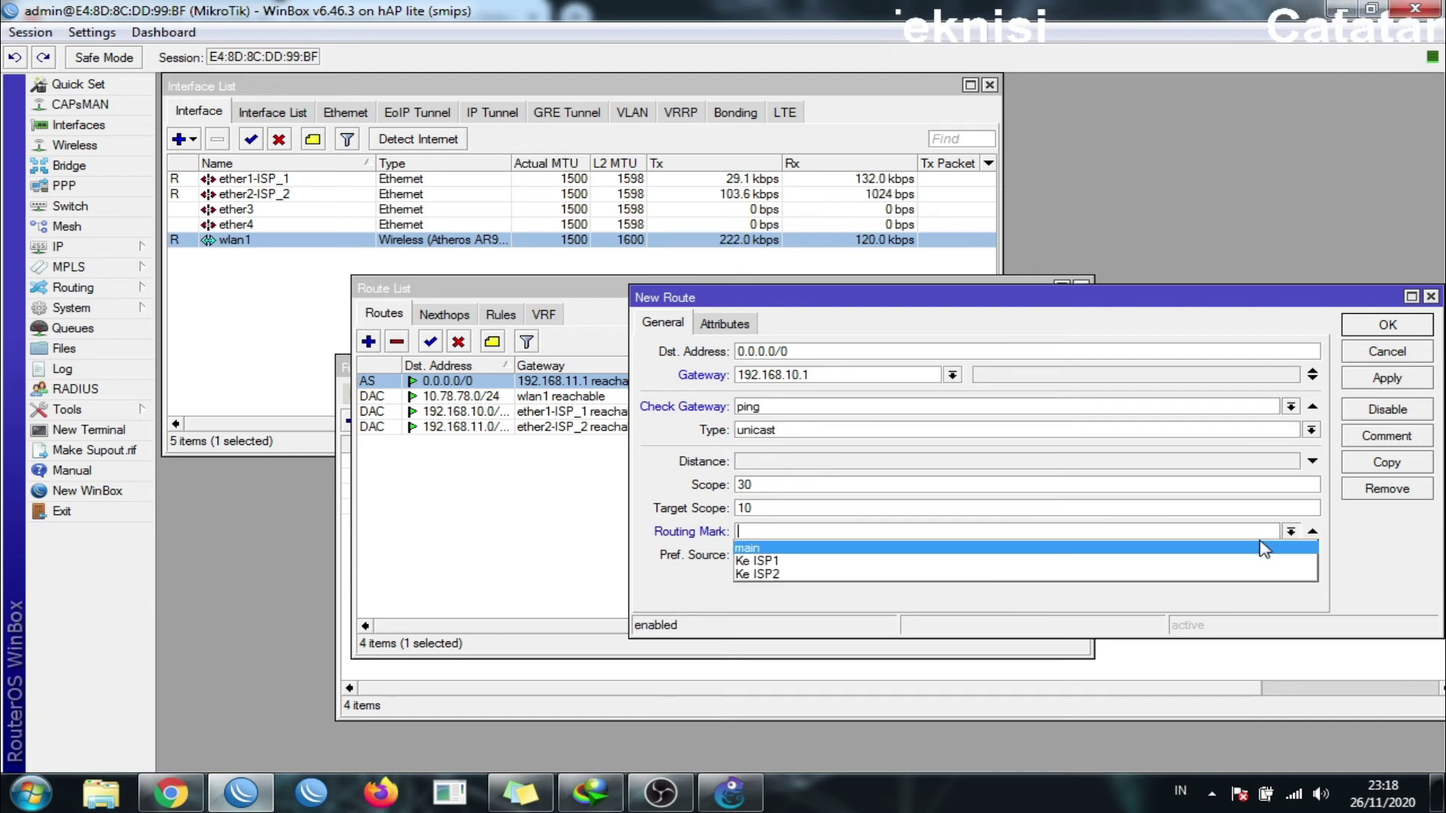
click(979, 561)
click(1371, 382)
click(1388, 325)
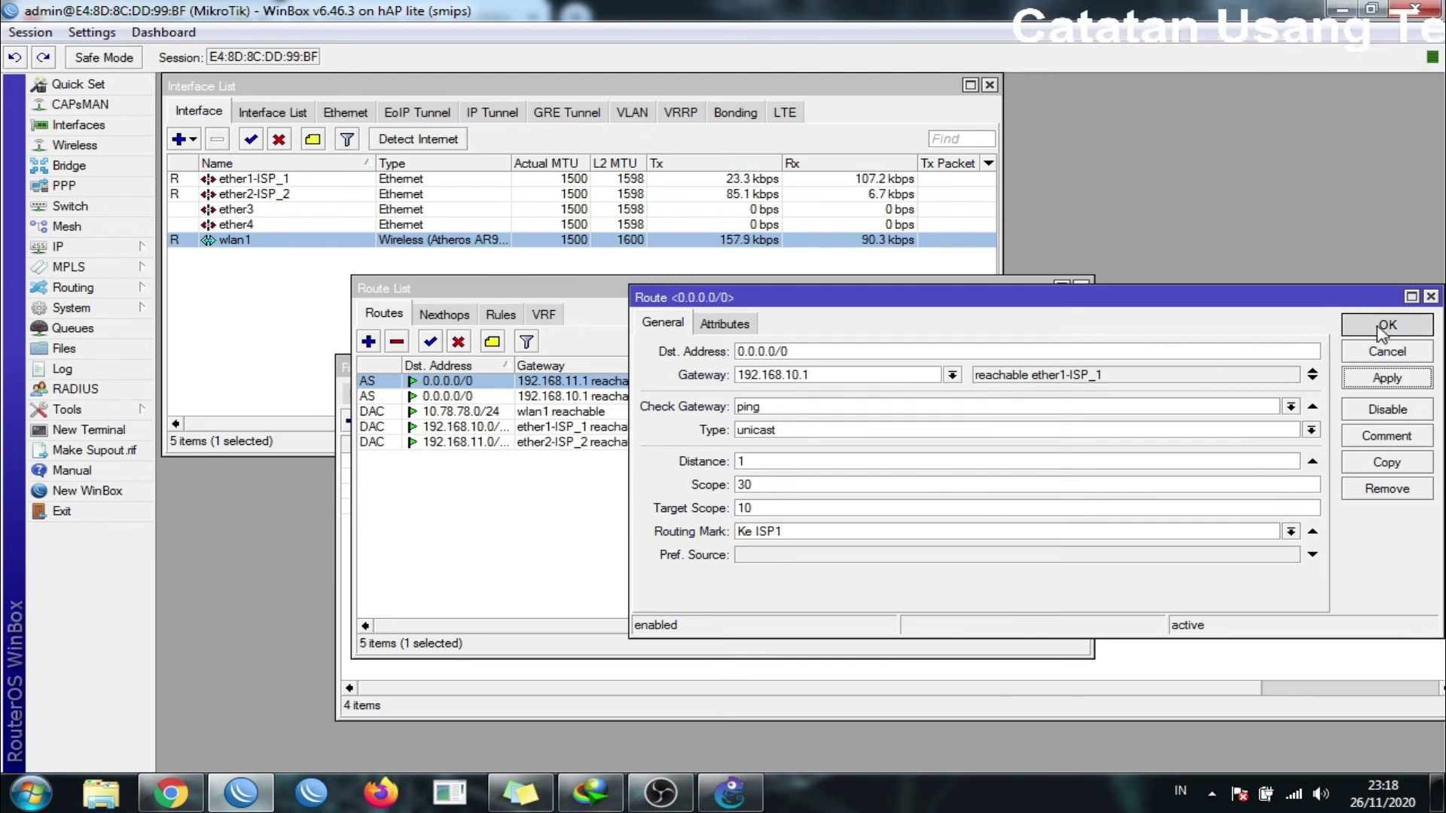
Start another route to 0.0.0.0/0 with gateway 192.168.11.1 and set Check Gateway to ping.
click(368, 341)
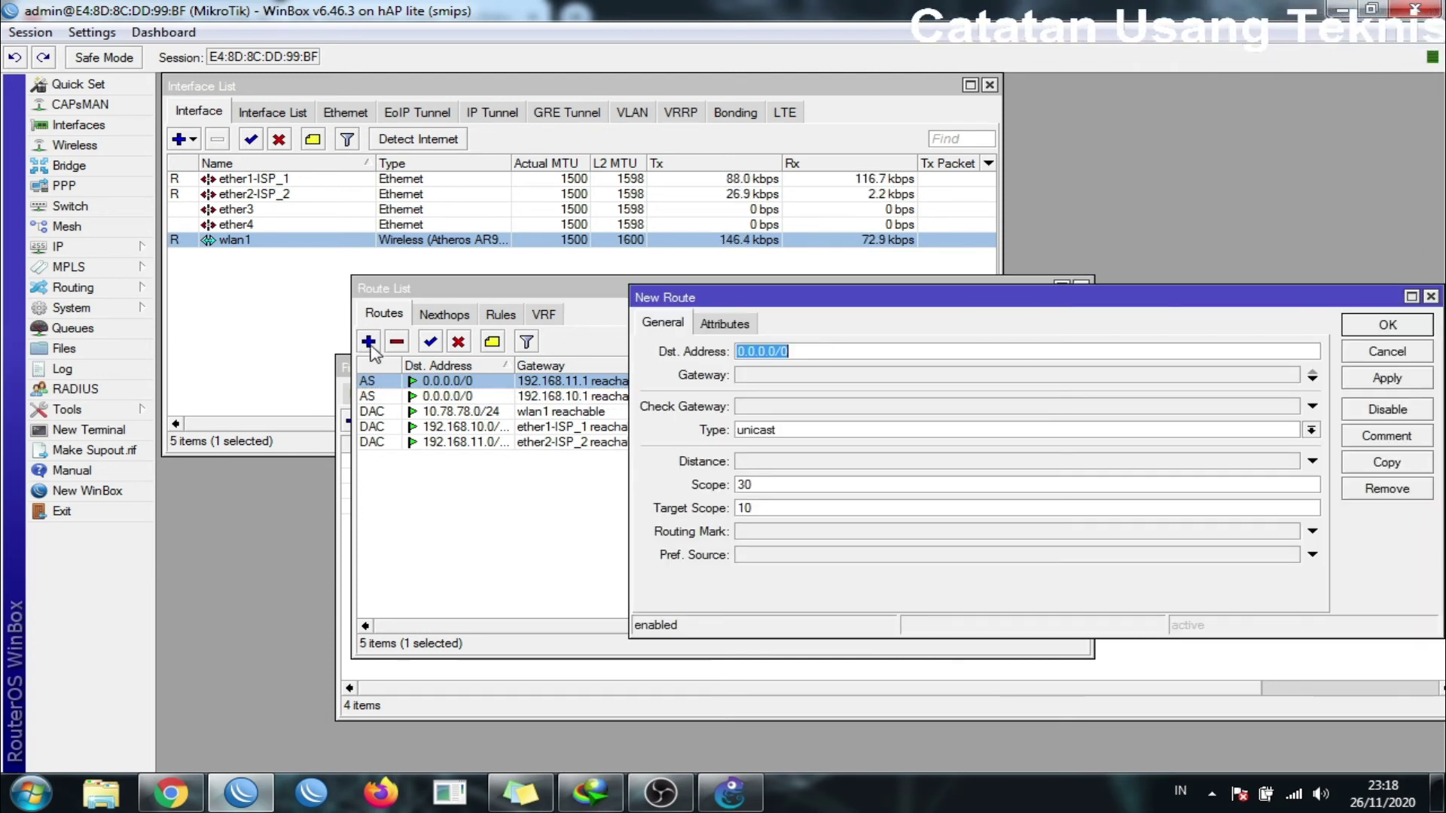
click(855, 376)
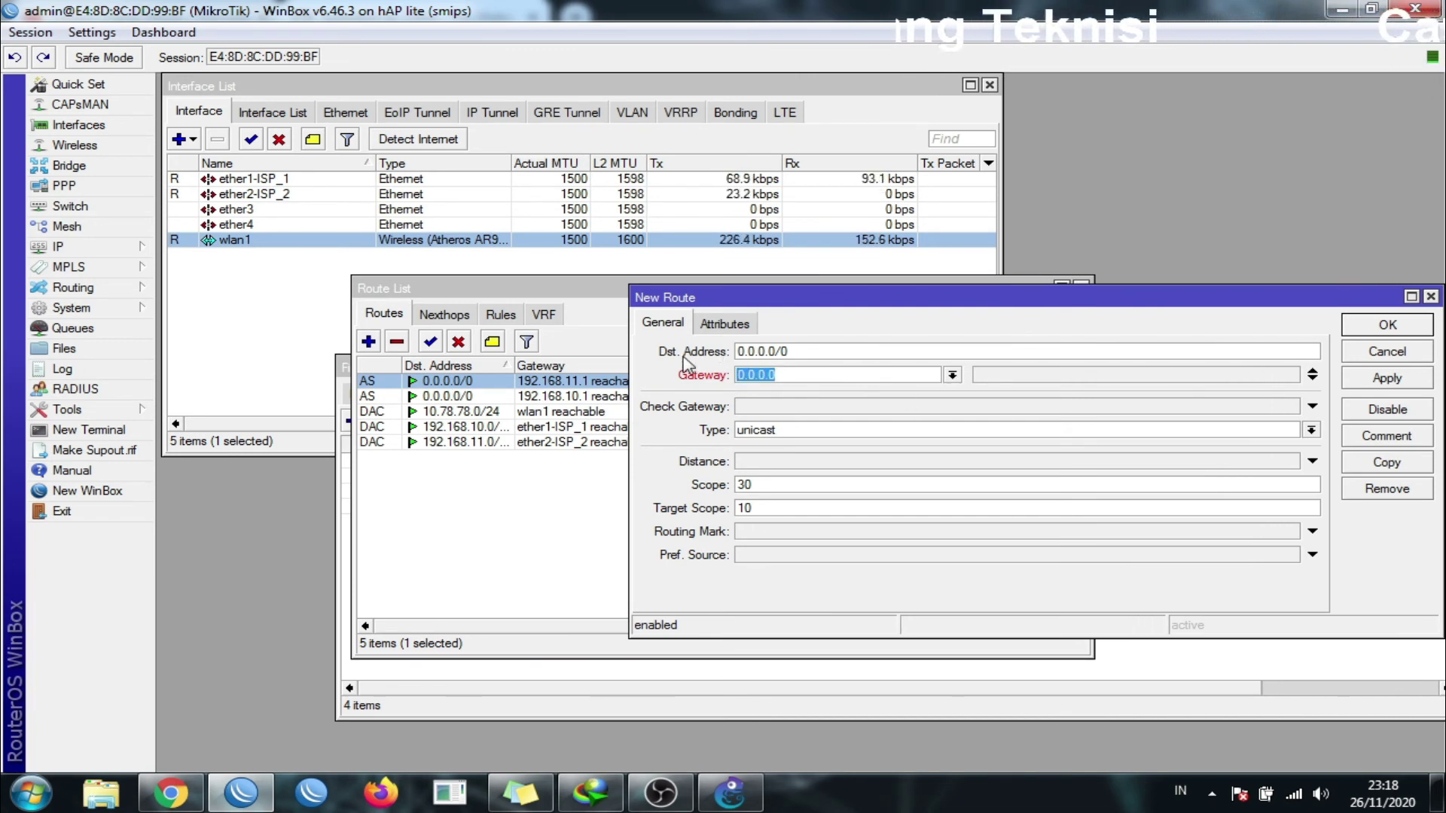
text(1)
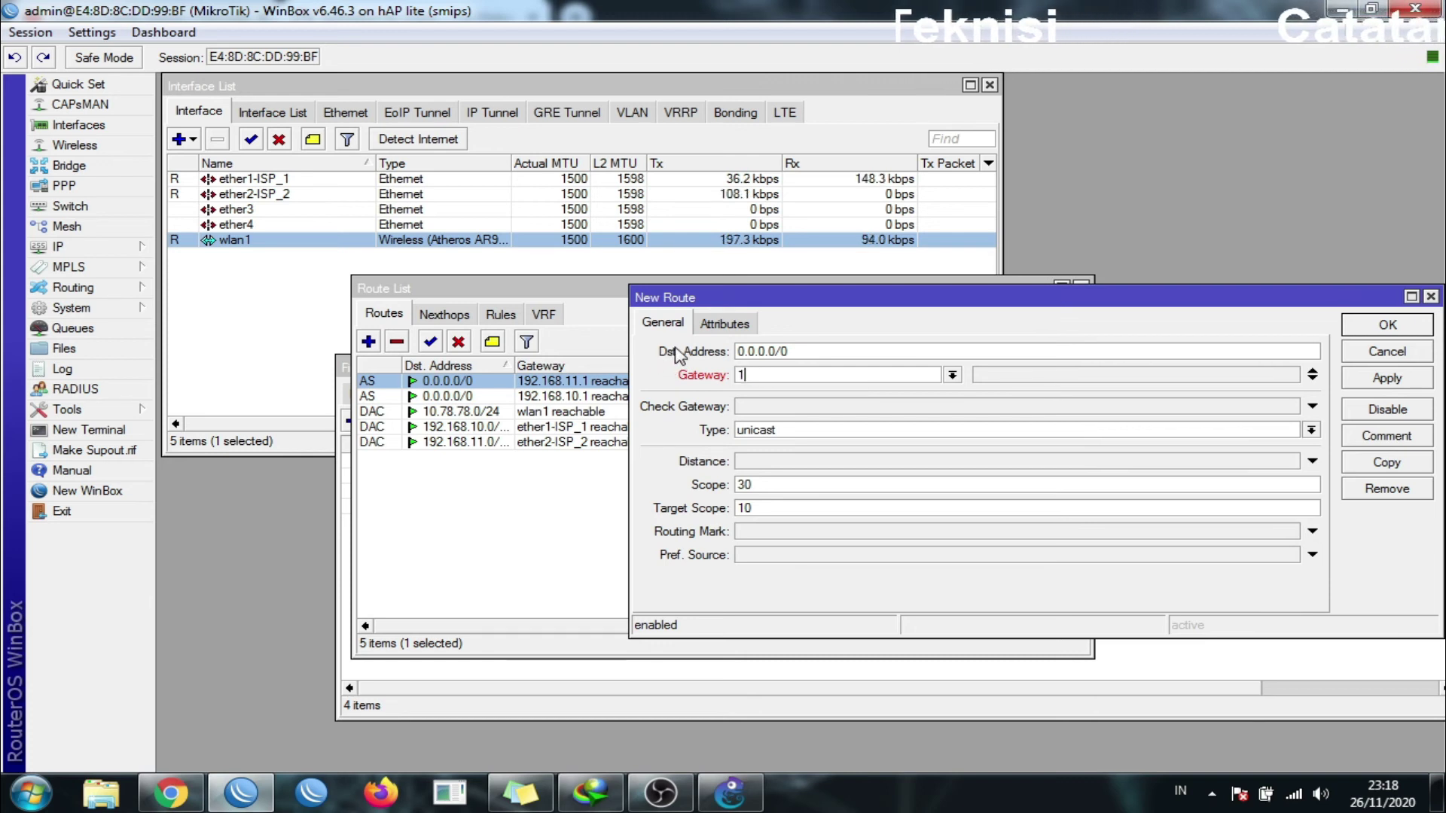
text(92.168)
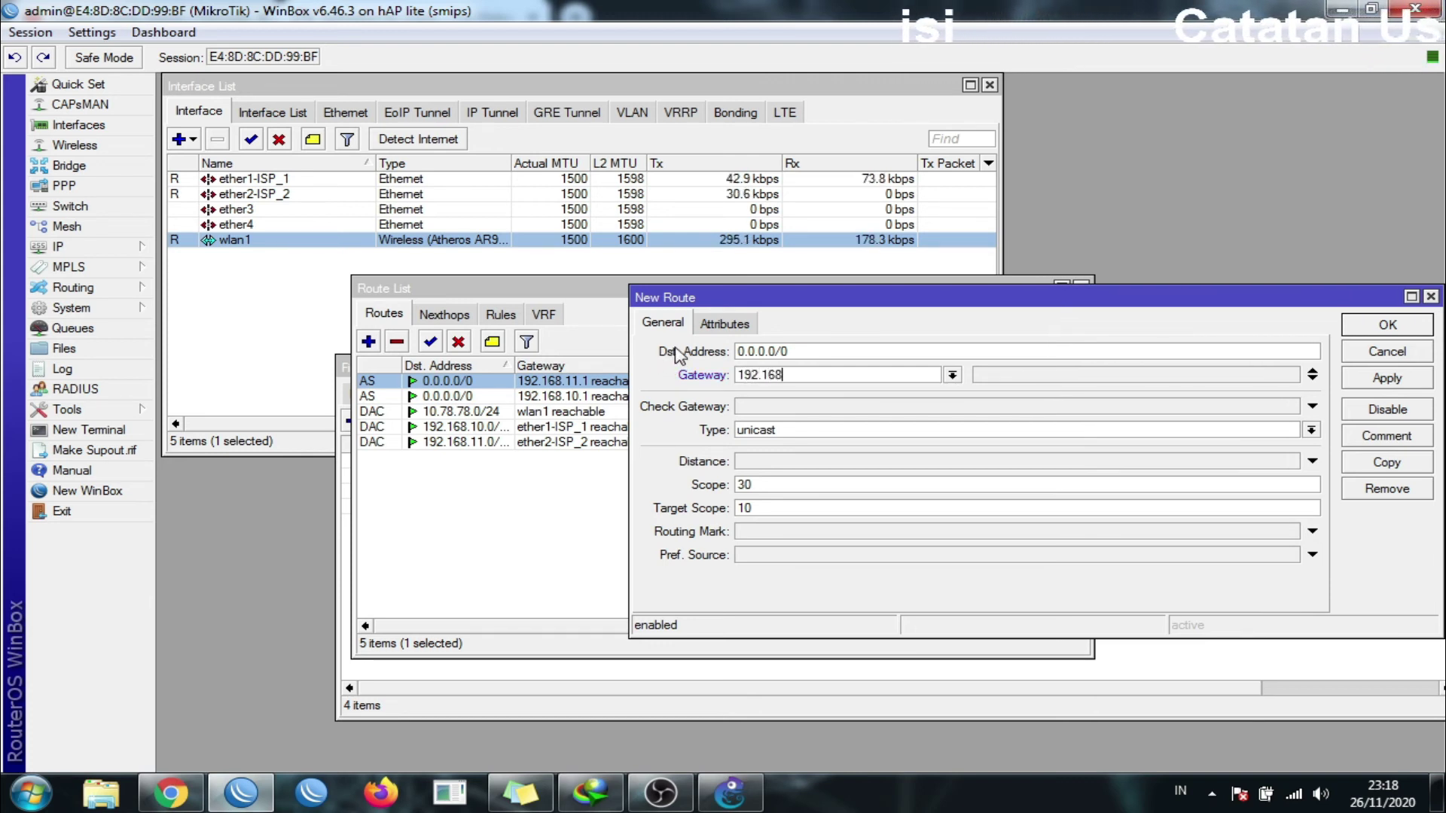
text(.11.1)
click(753, 406)
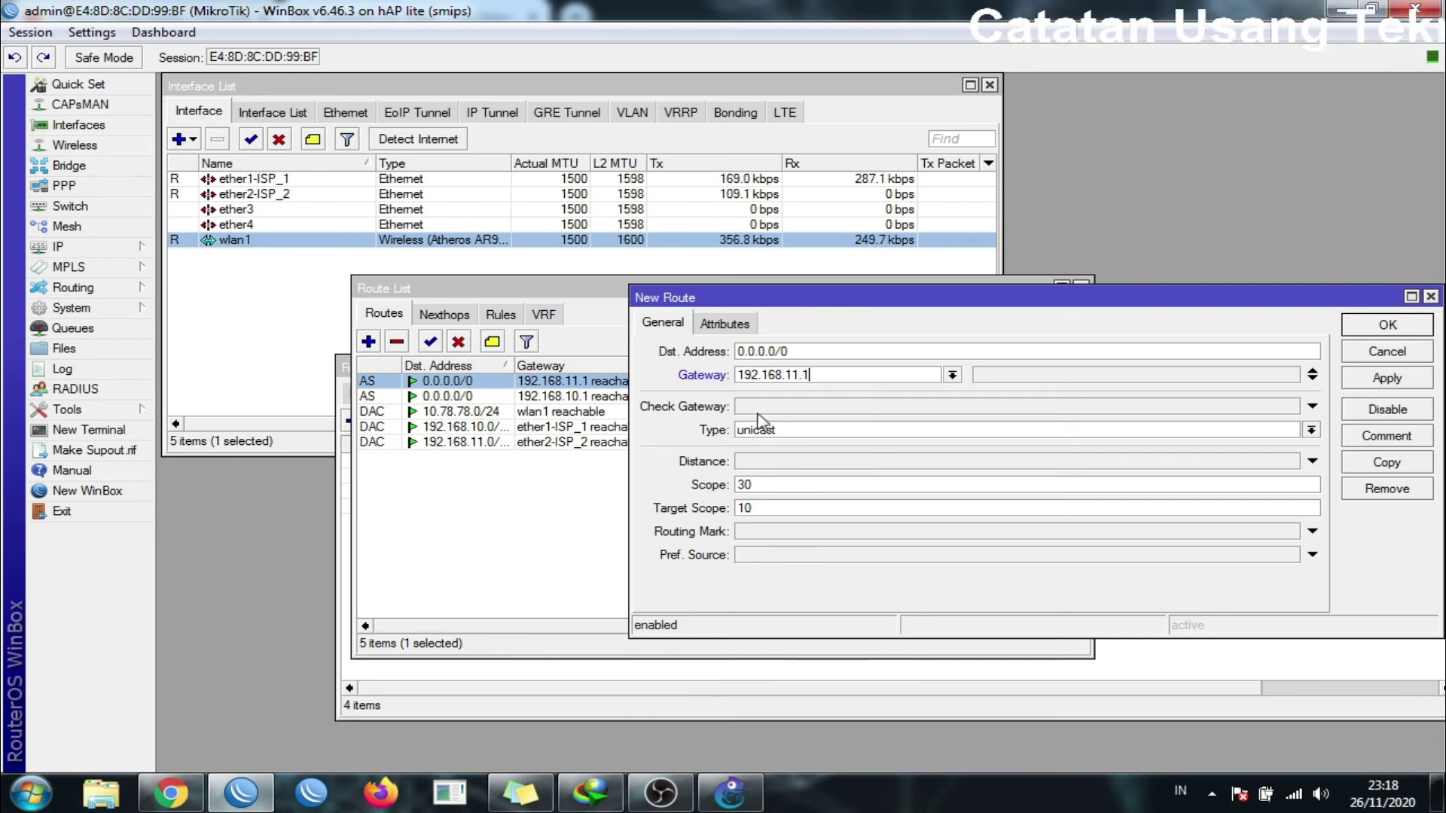
click(768, 429)
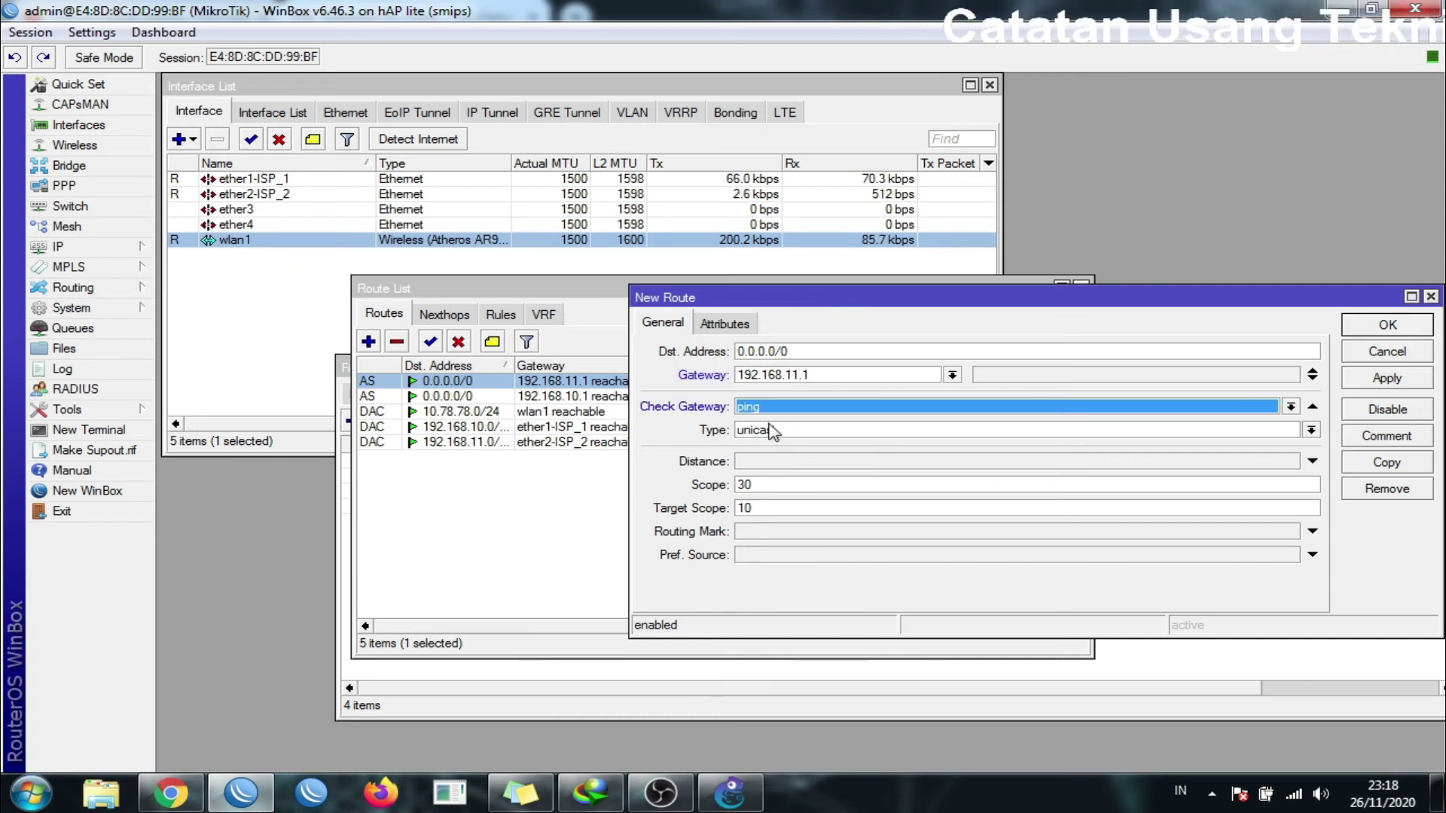
Assign the routing mark Ke ISP2 to the new 192.168.11.1 route and save it.
click(834, 532)
click(1290, 533)
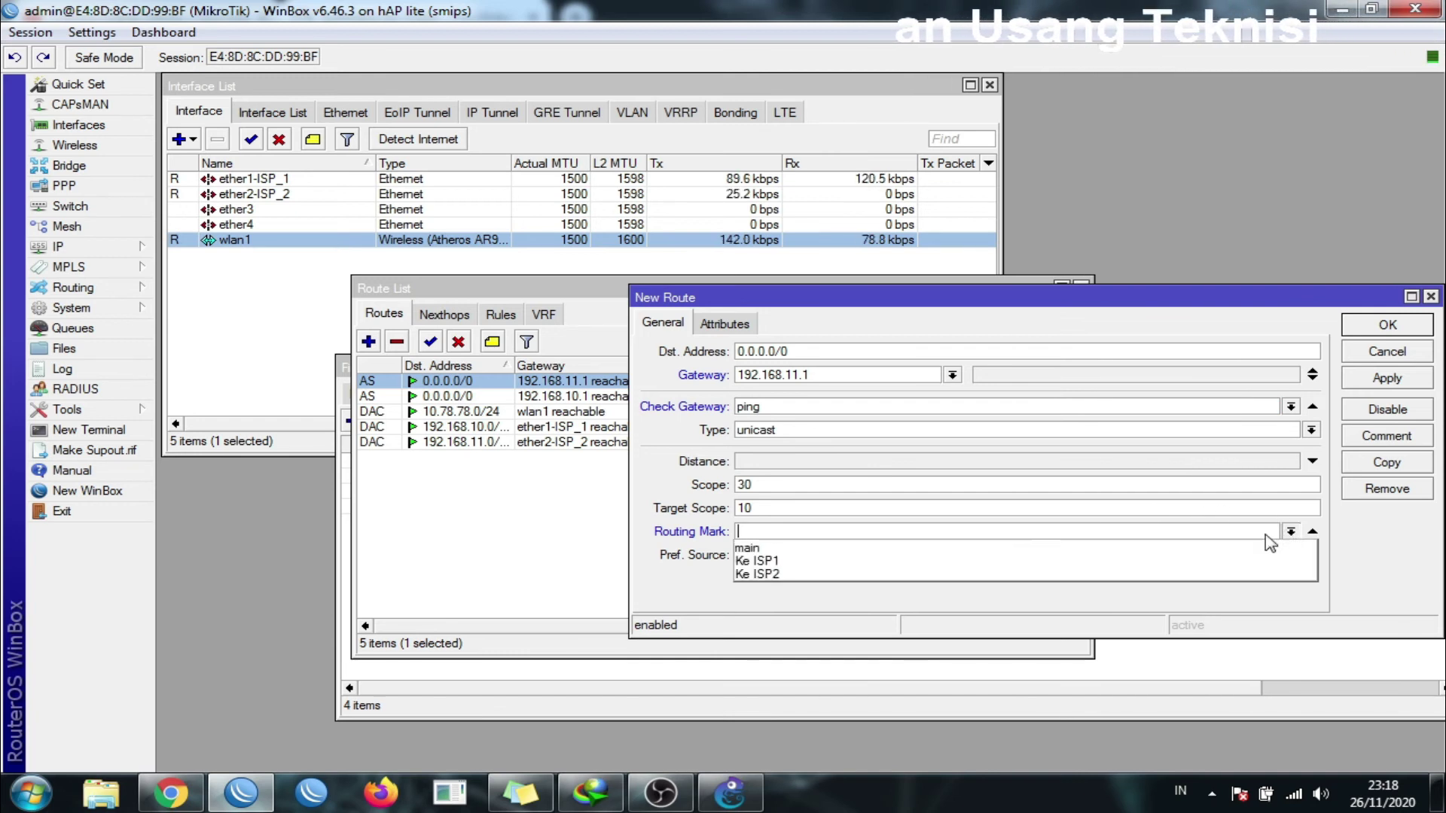
click(1141, 583)
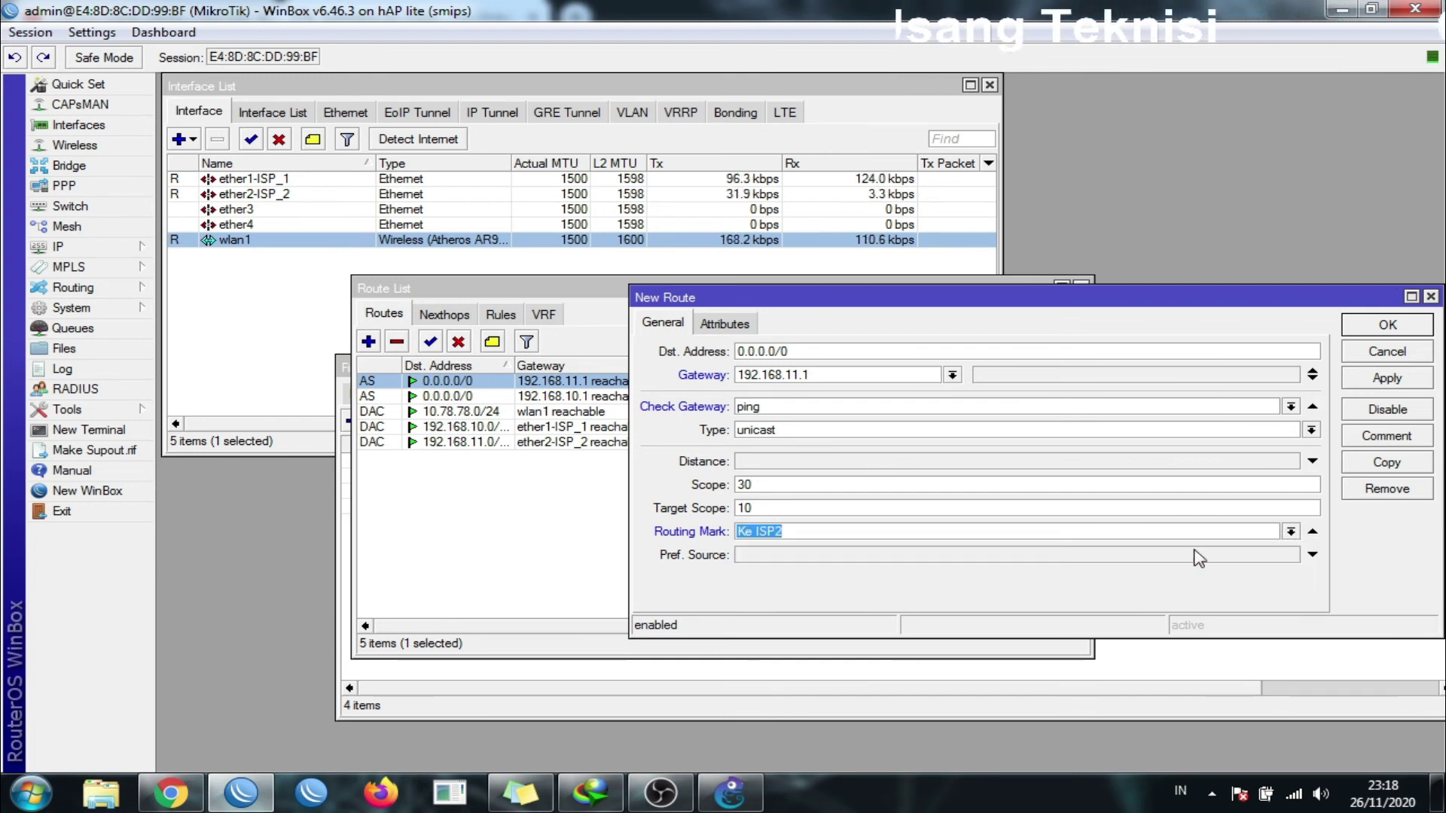
click(1364, 383)
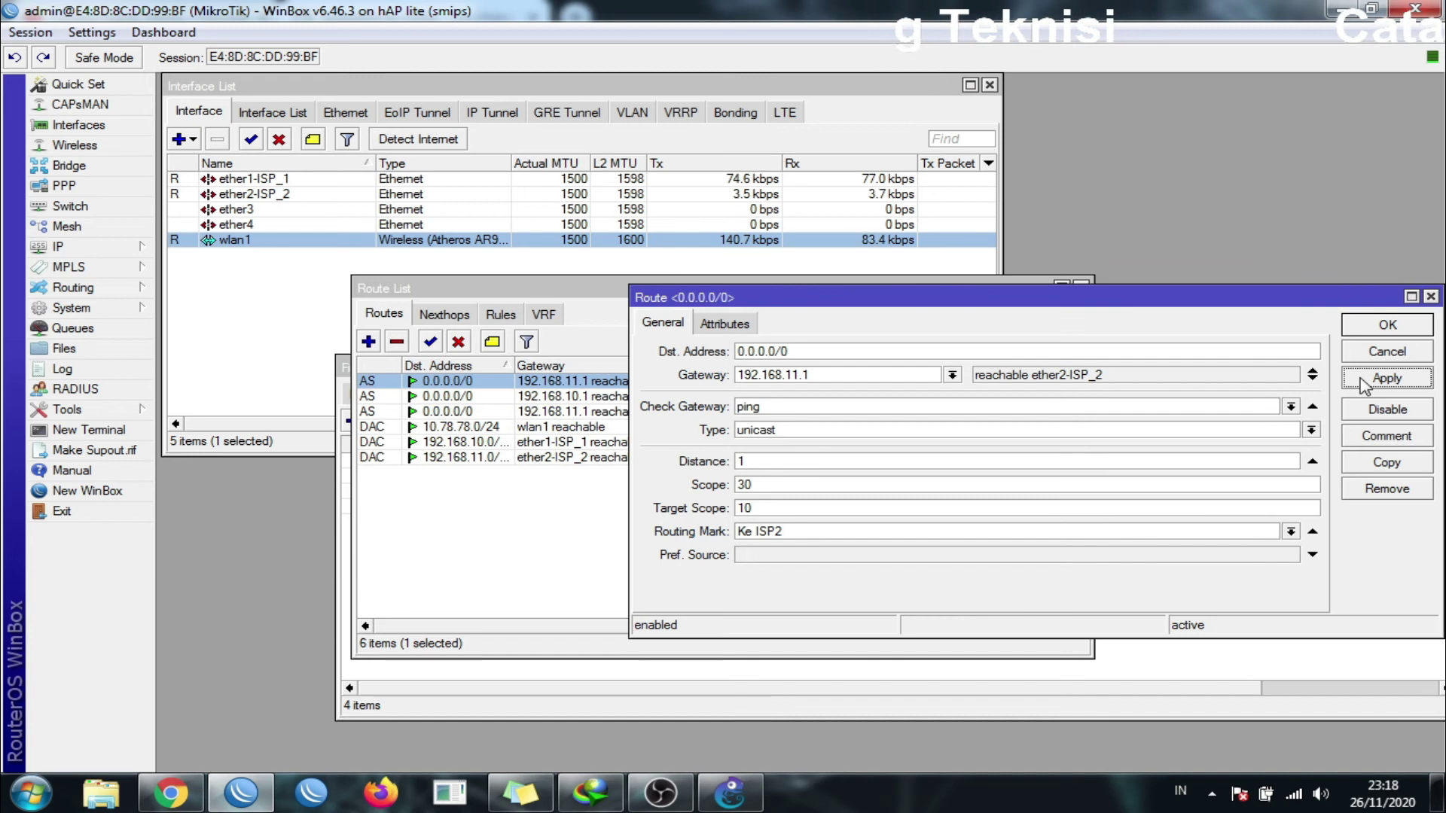
click(1384, 328)
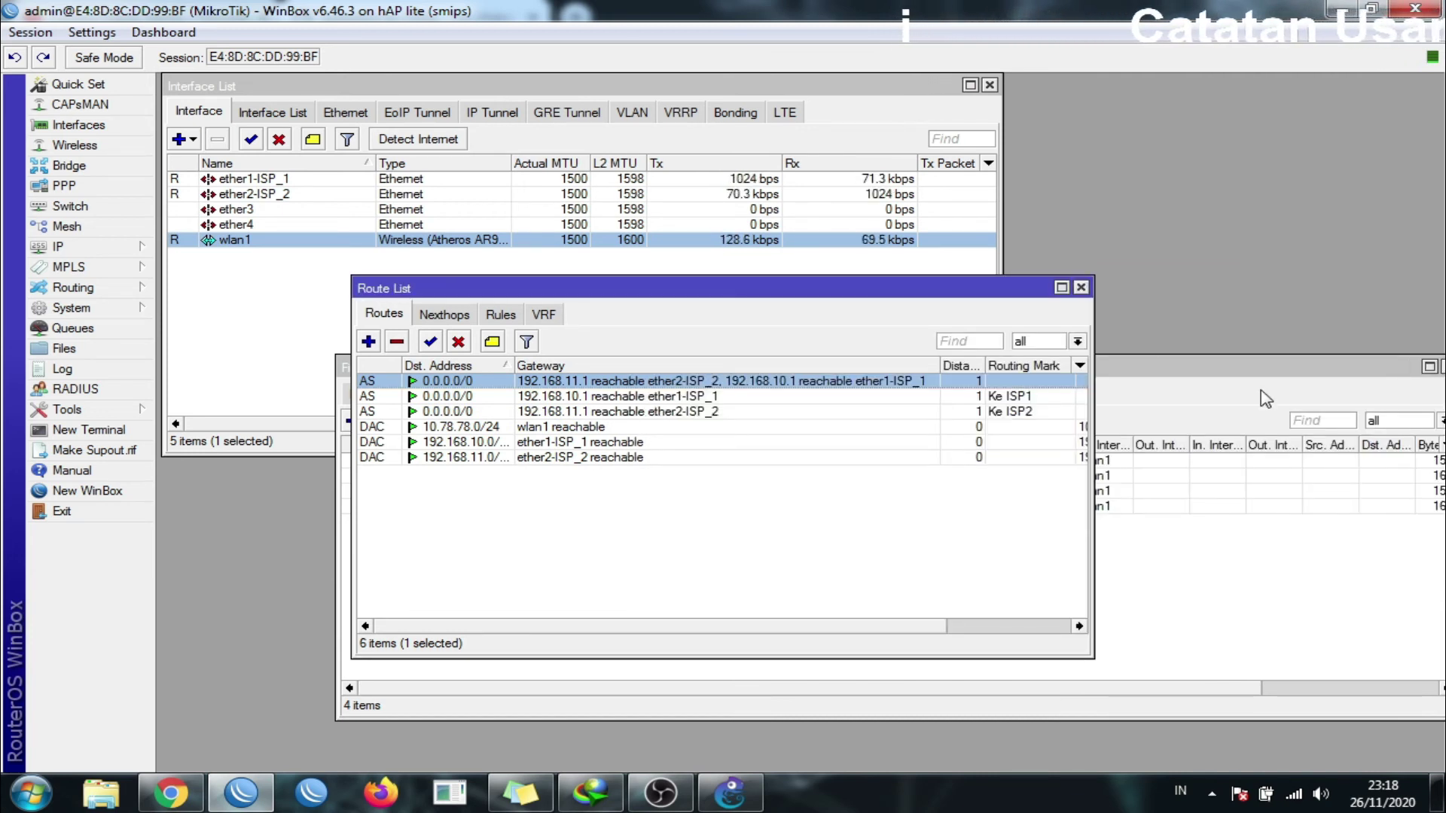
Rearrange the Route List and Firewall windows so that the interfaces, routes and mangle rules can be viewed together.
click(1275, 599)
click(737, 288)
drag(737, 288, 550, 297)
click(1055, 570)
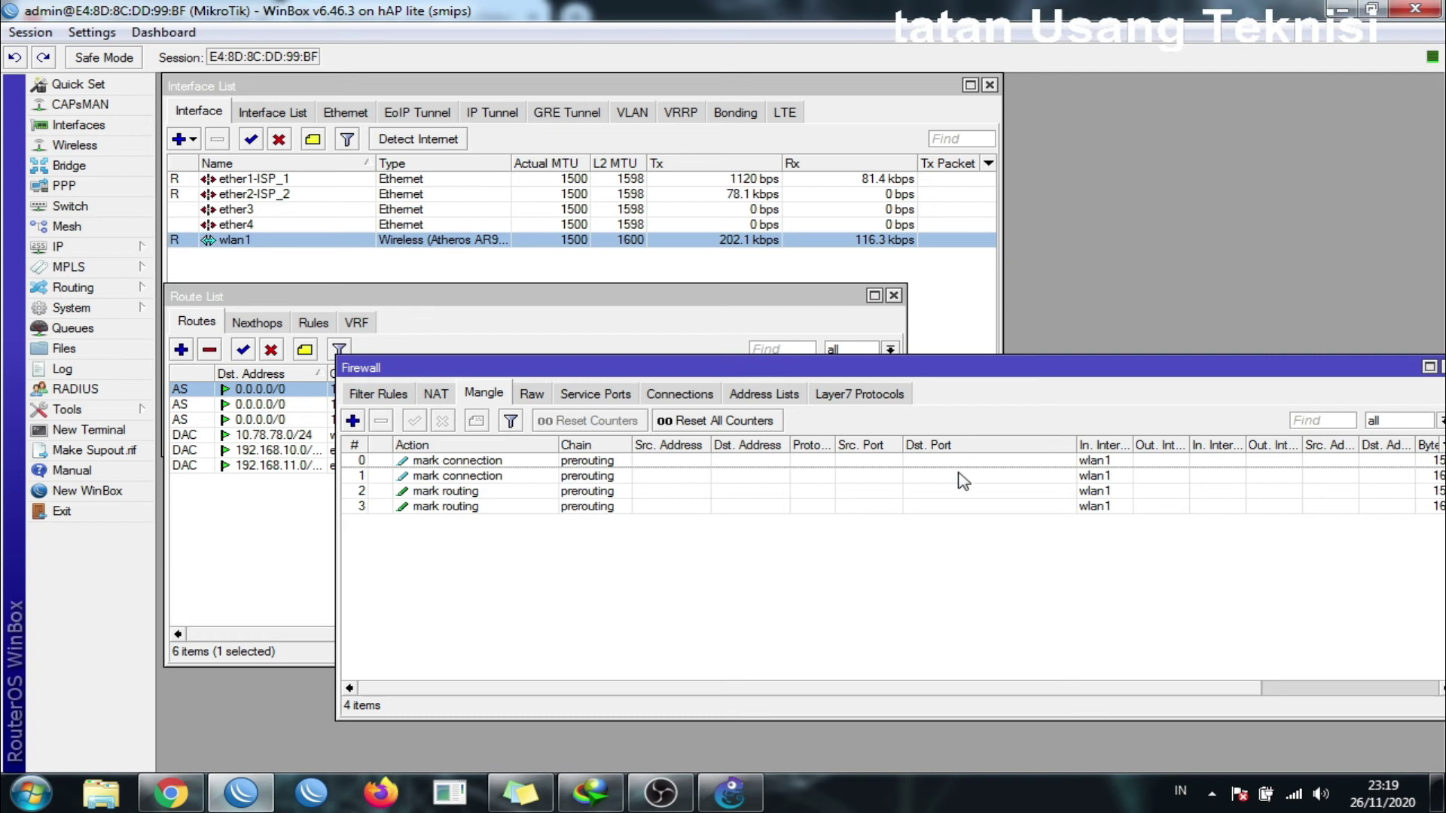
drag(874, 371, 700, 488)
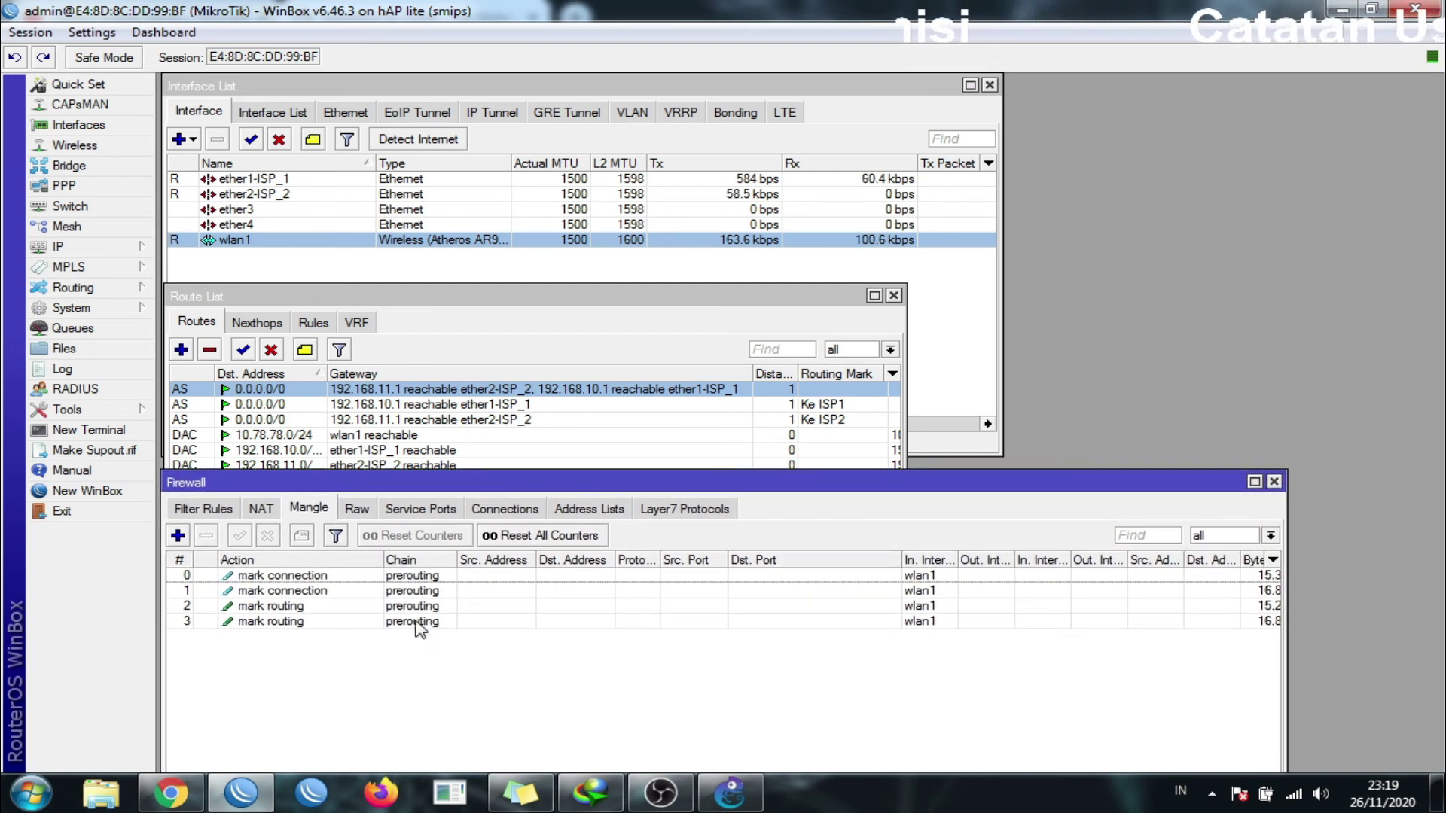
Switch to Chrome to rerun the Speedtest, and return to WinBox to compare traffic on ether1-ISP_1 and ether2-ISP_2.
click(173, 796)
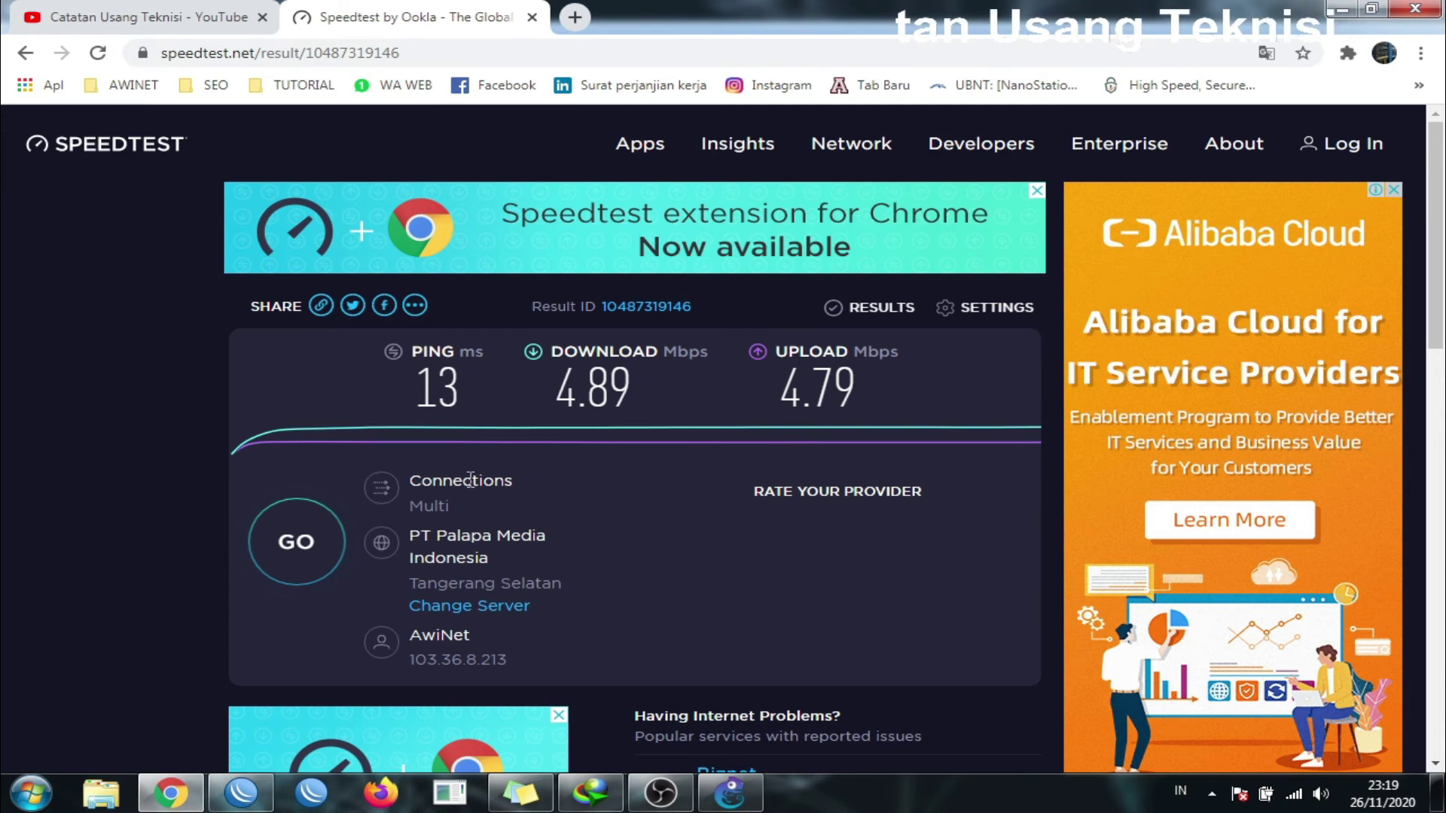
click(294, 562)
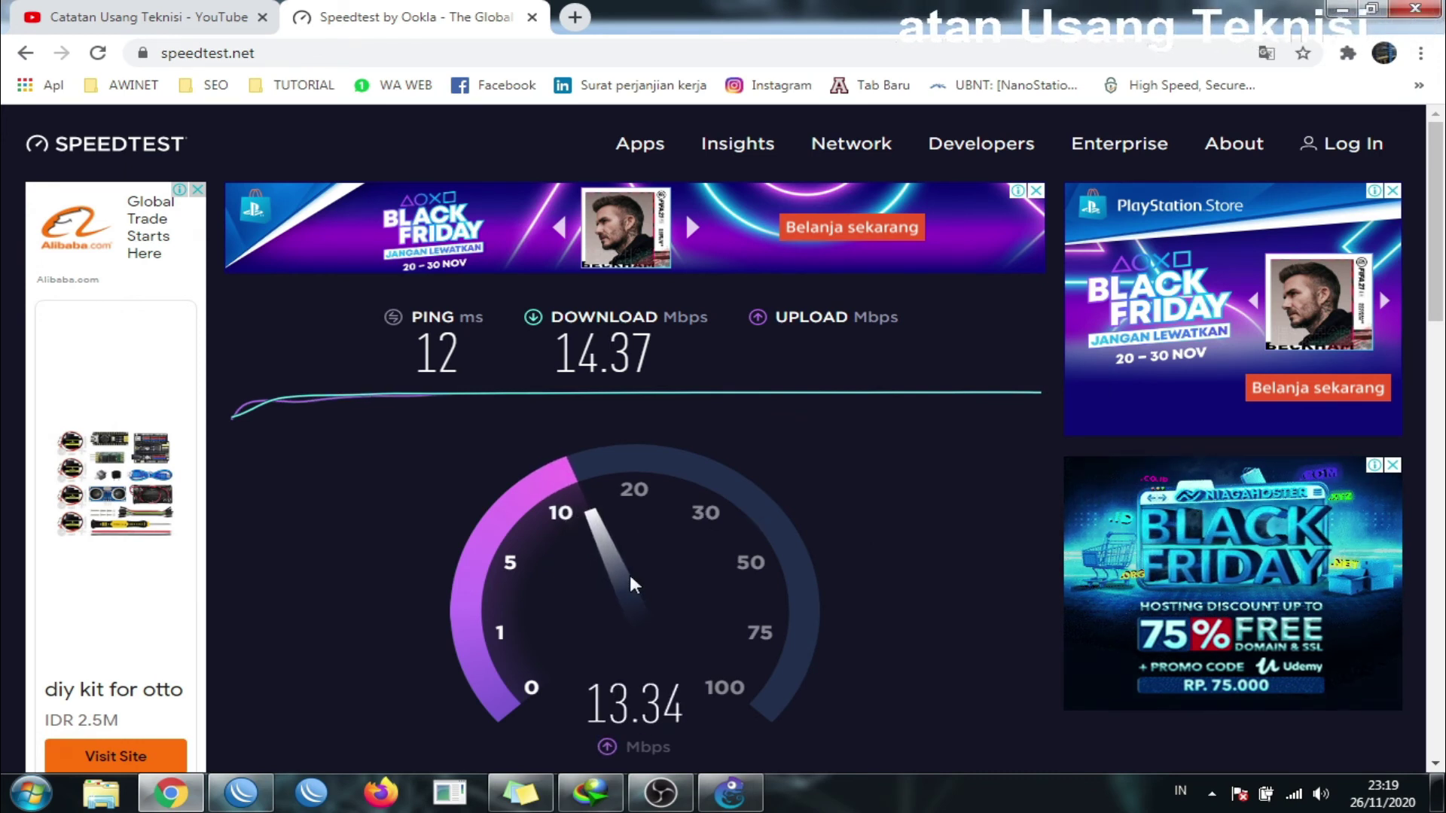
click(241, 793)
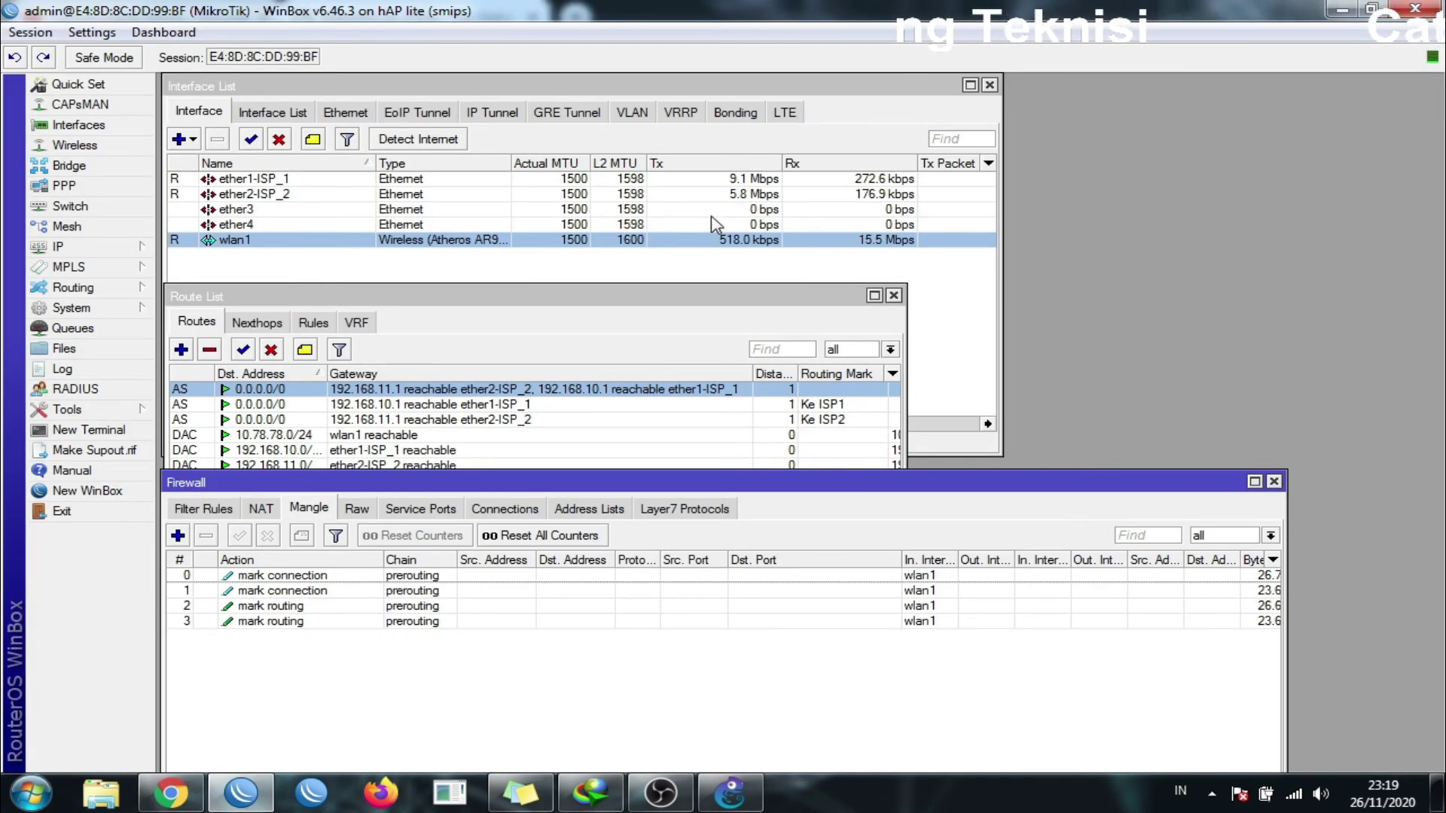
click(749, 180)
click(751, 194)
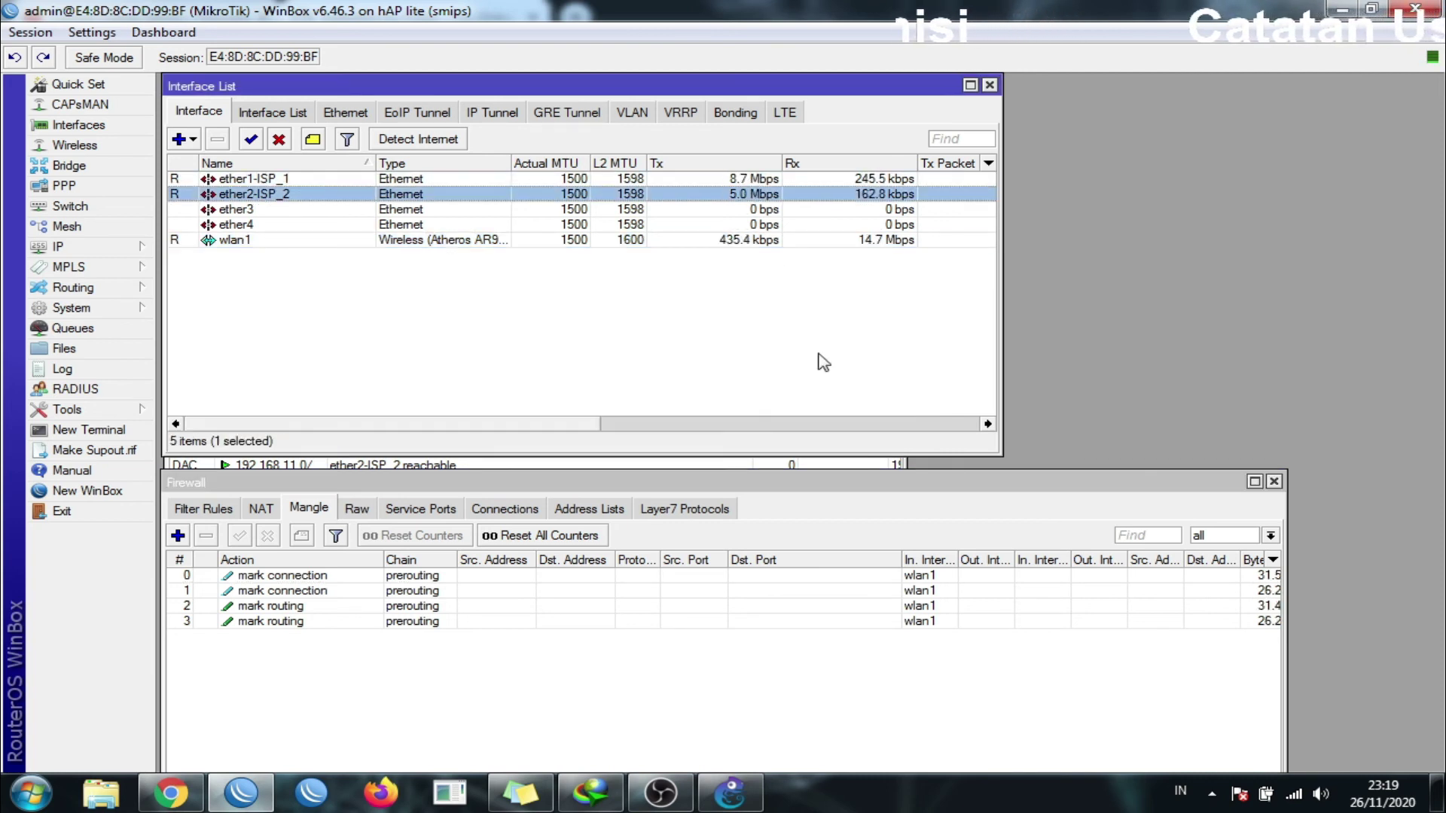
click(842, 465)
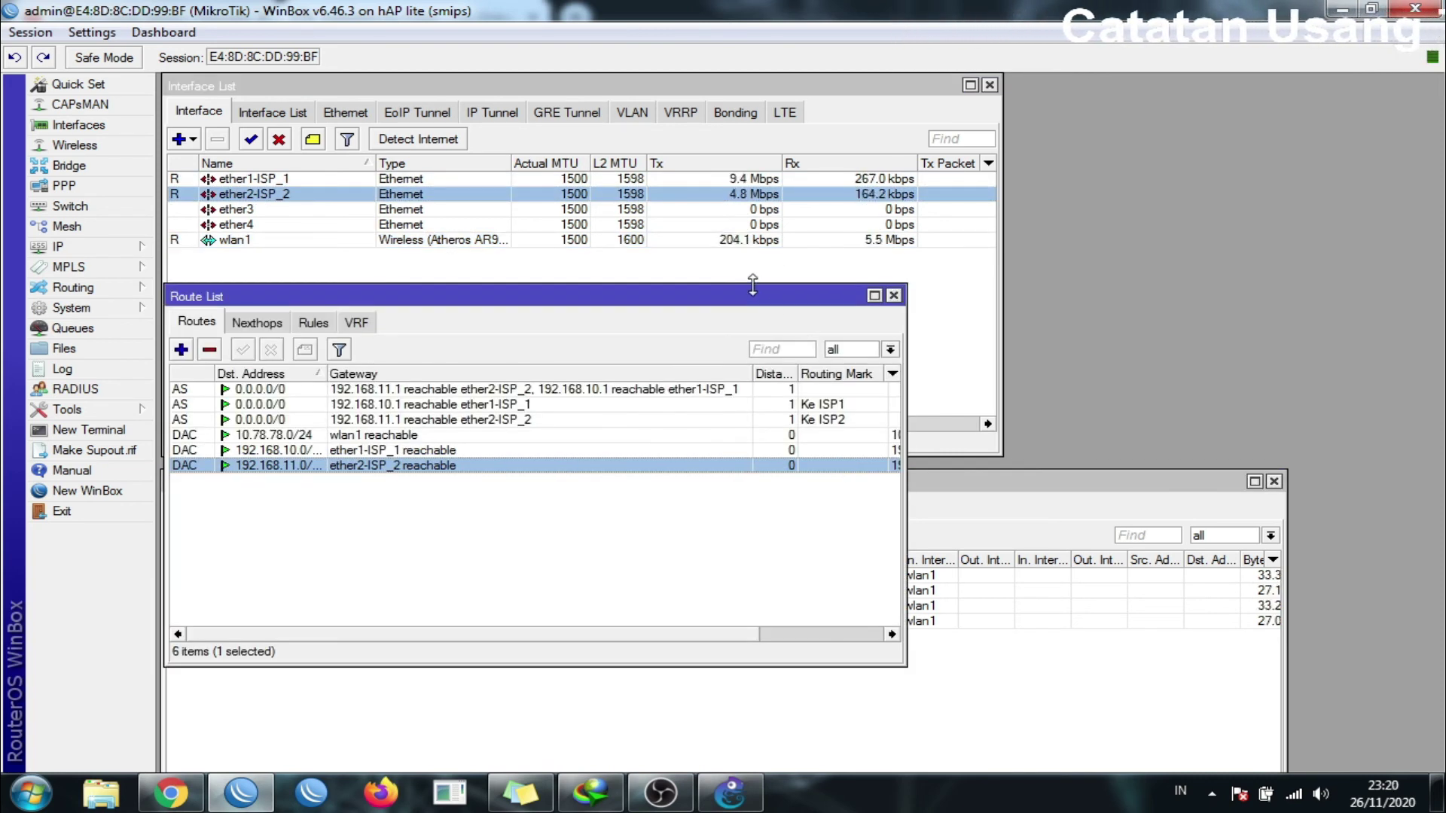
drag(752, 292, 754, 265)
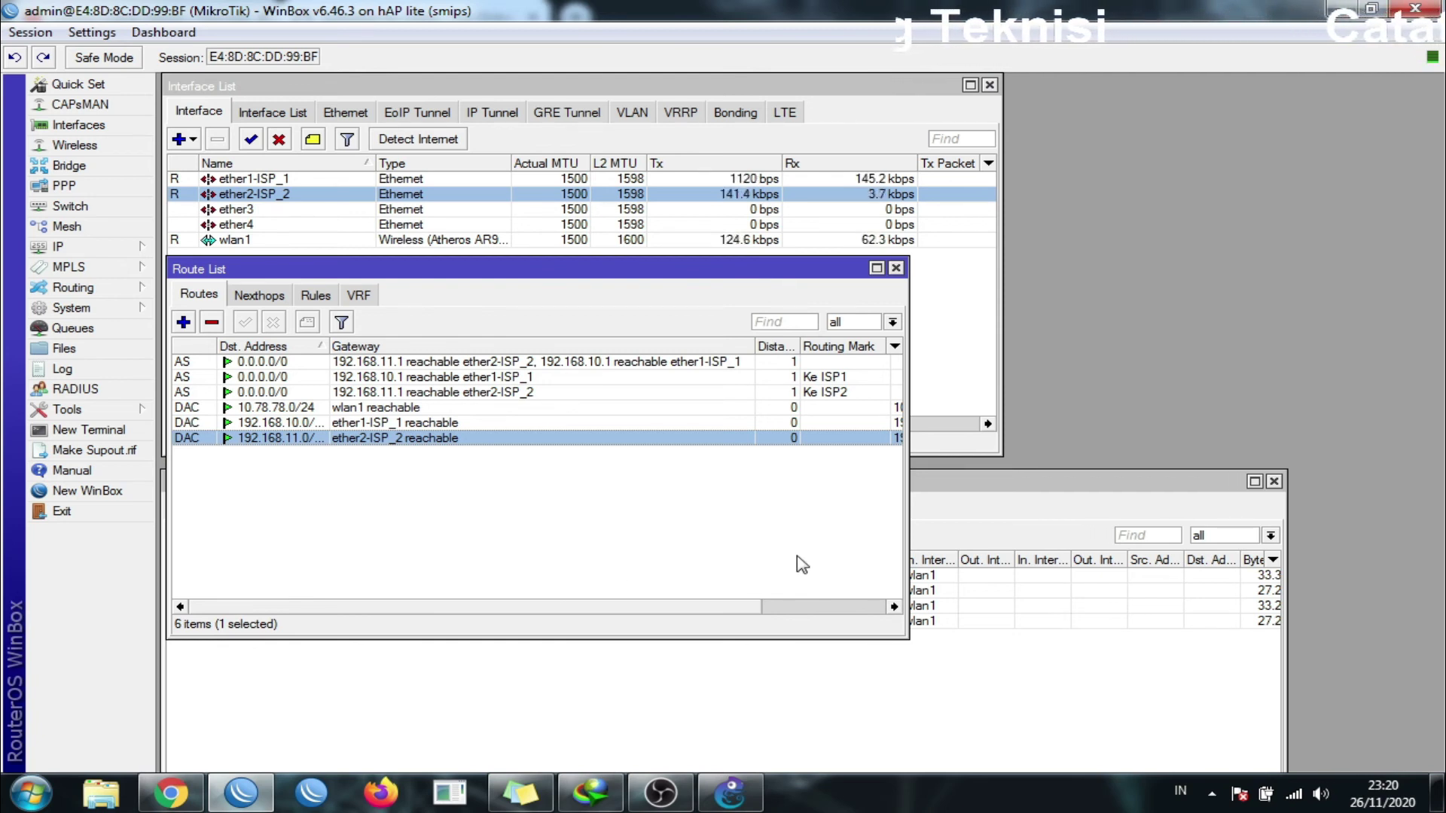
Switch to Chrome, search YouTube for 4k in a new tab and open the video COSTA RICA IN 4K 60fps HDR (ULTRA HD).
click(179, 798)
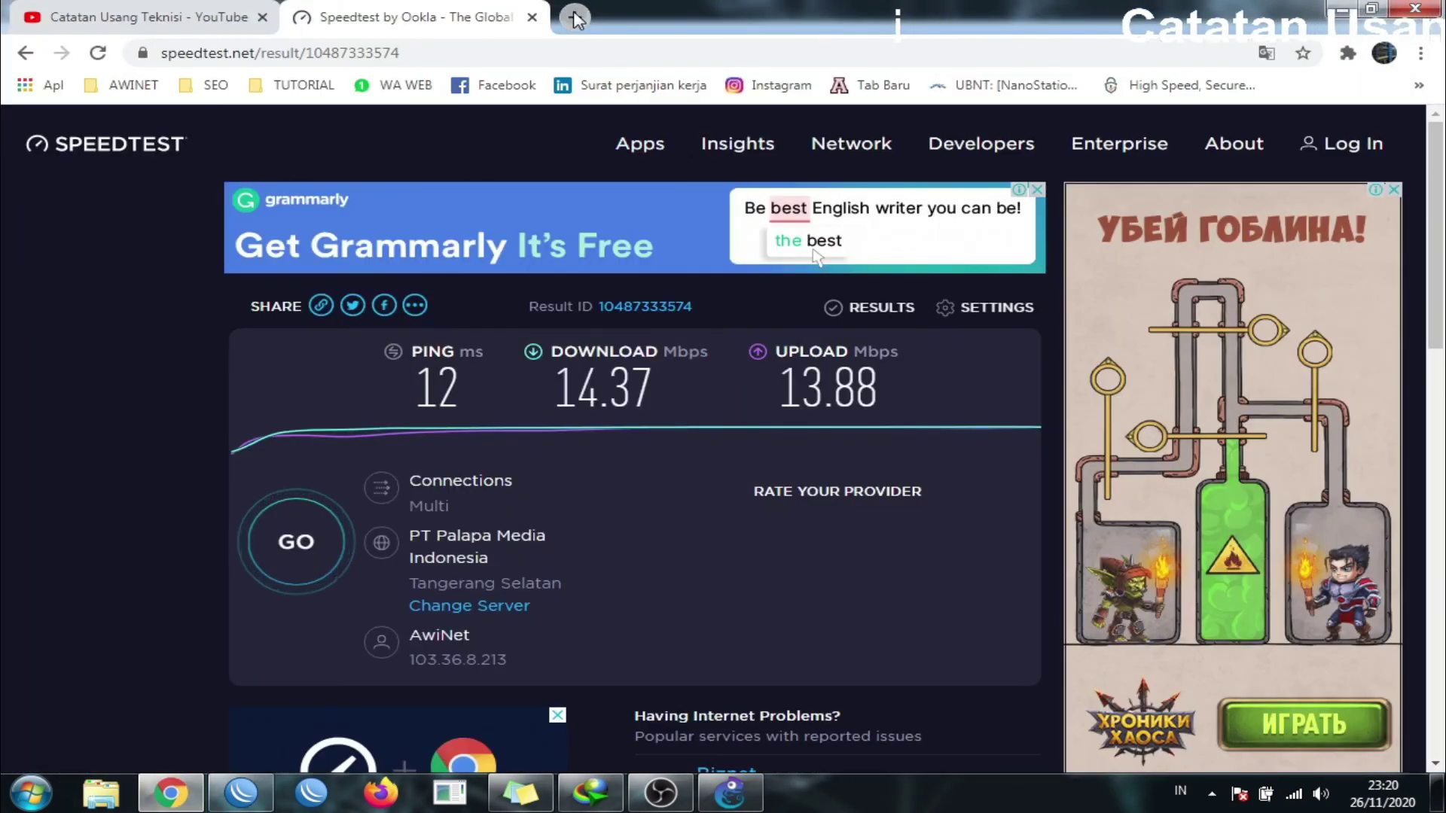
click(575, 17)
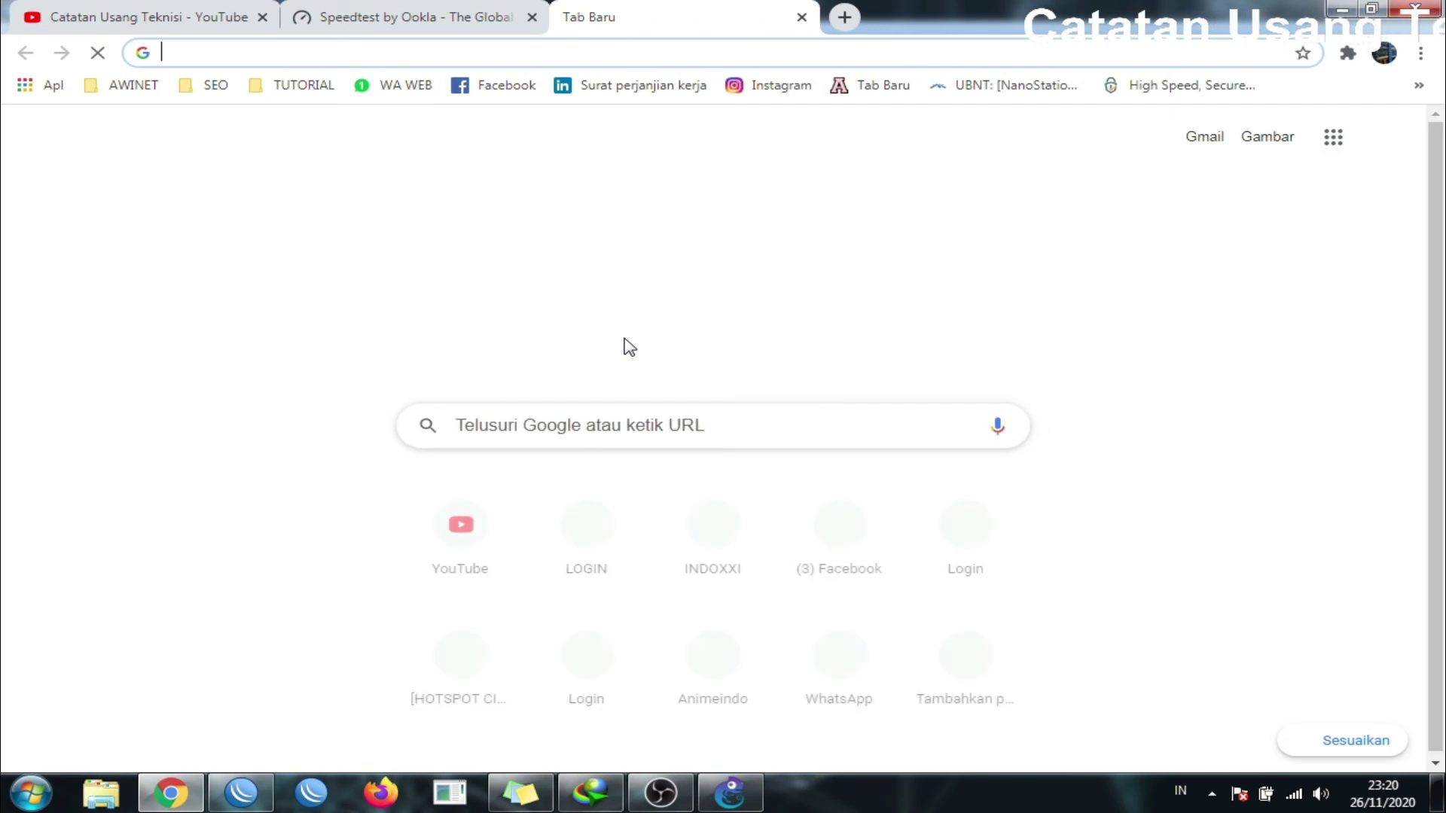
click(460, 539)
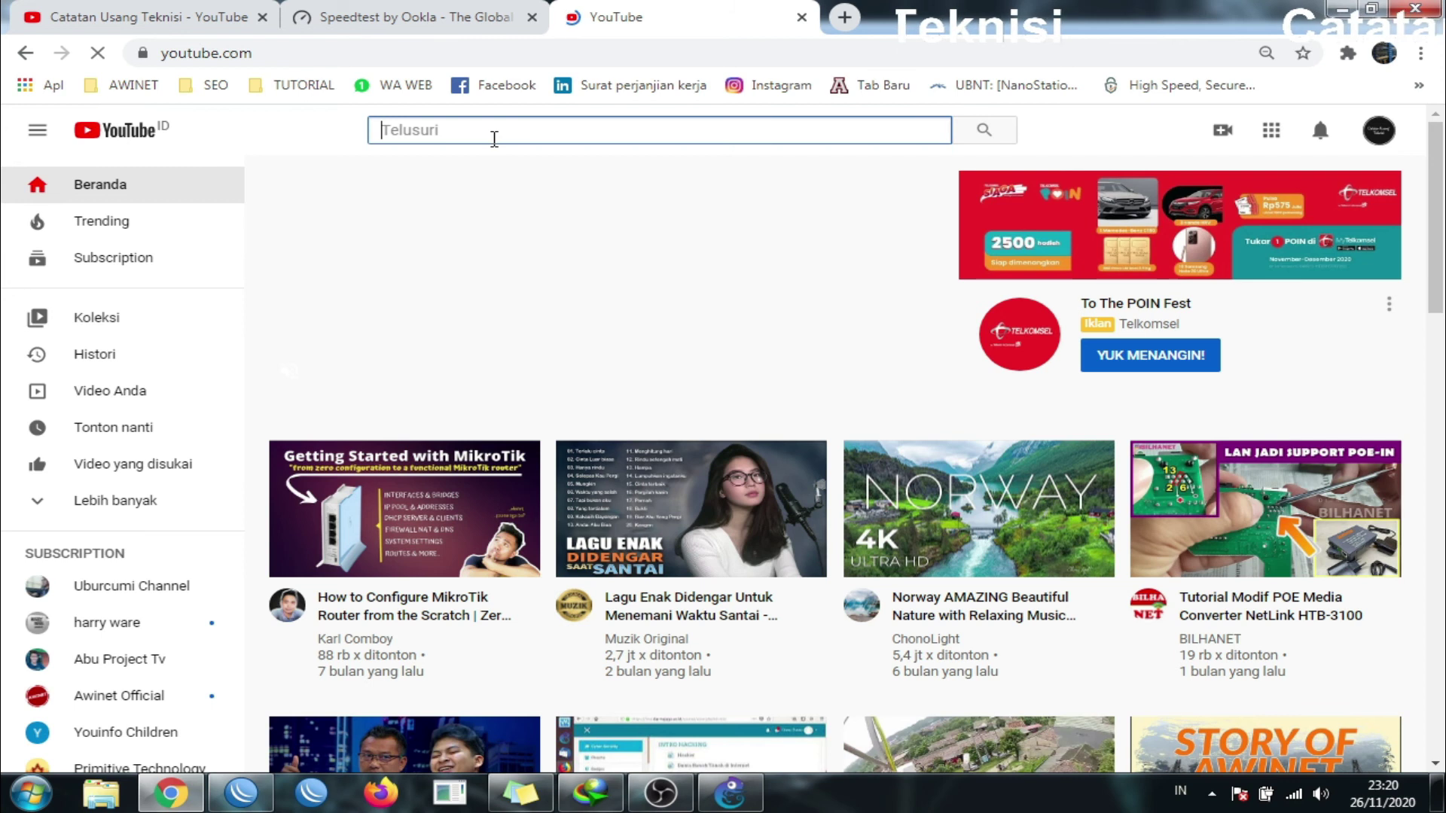
text(K)
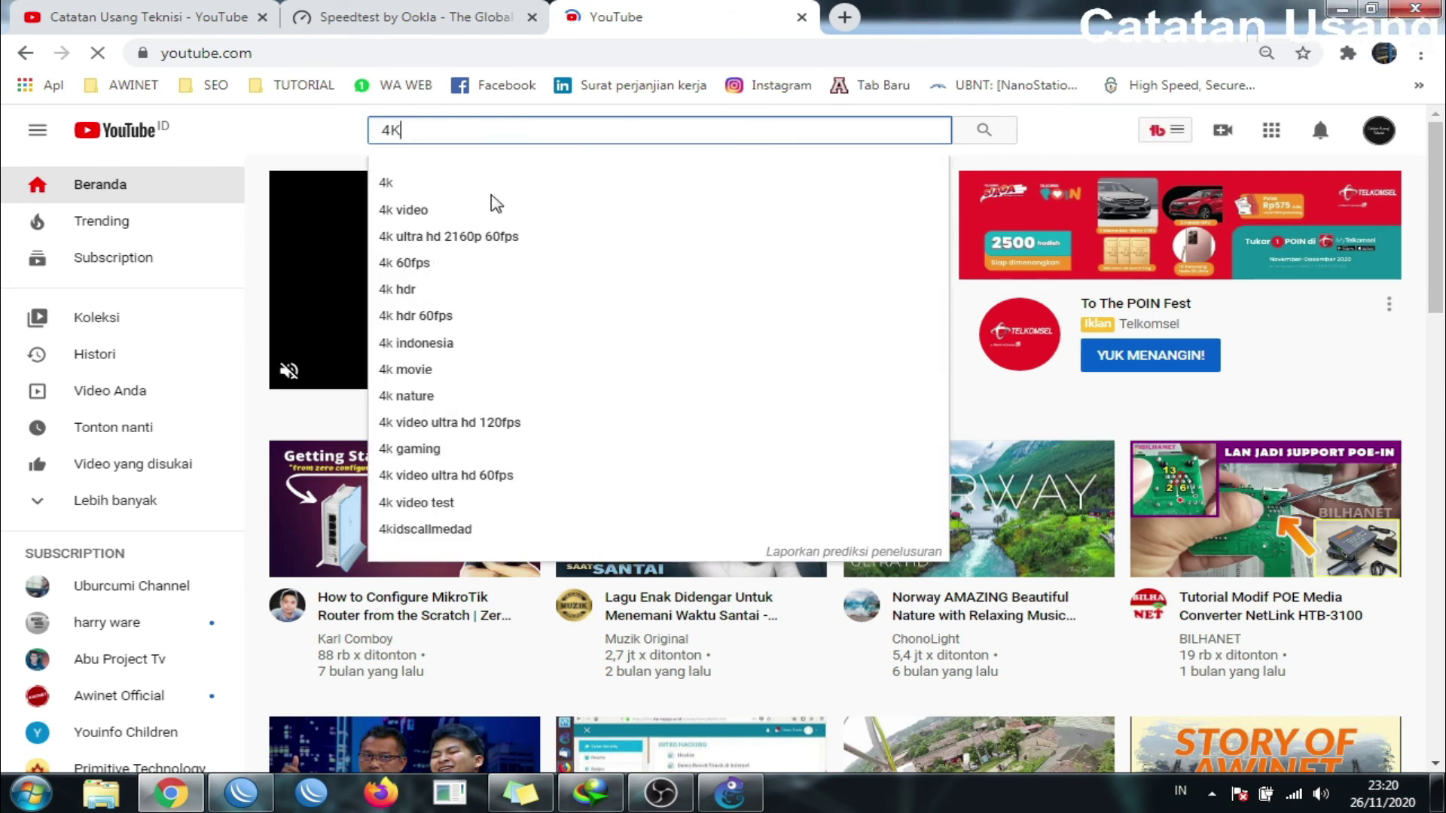
click(413, 184)
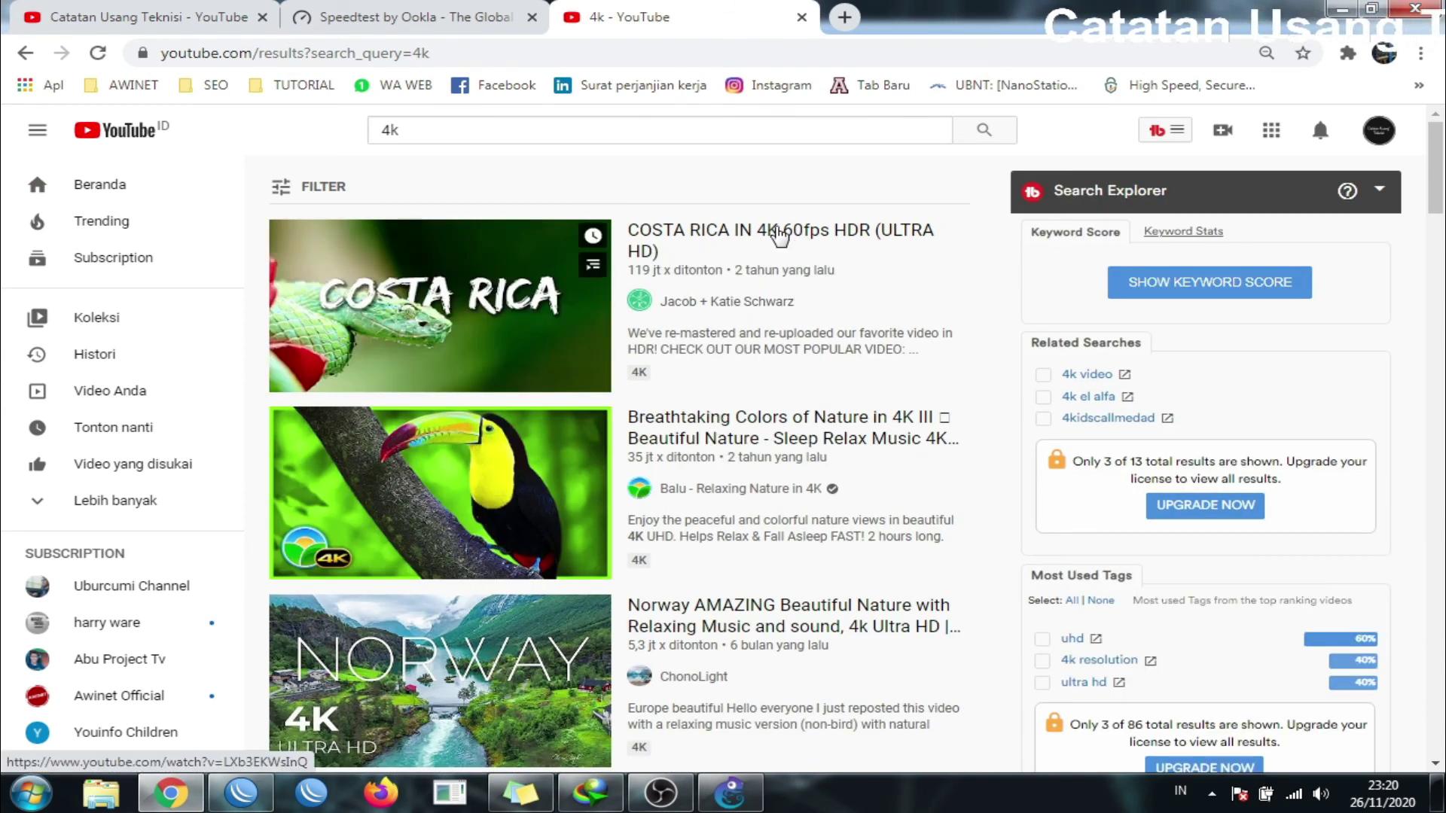
click(780, 233)
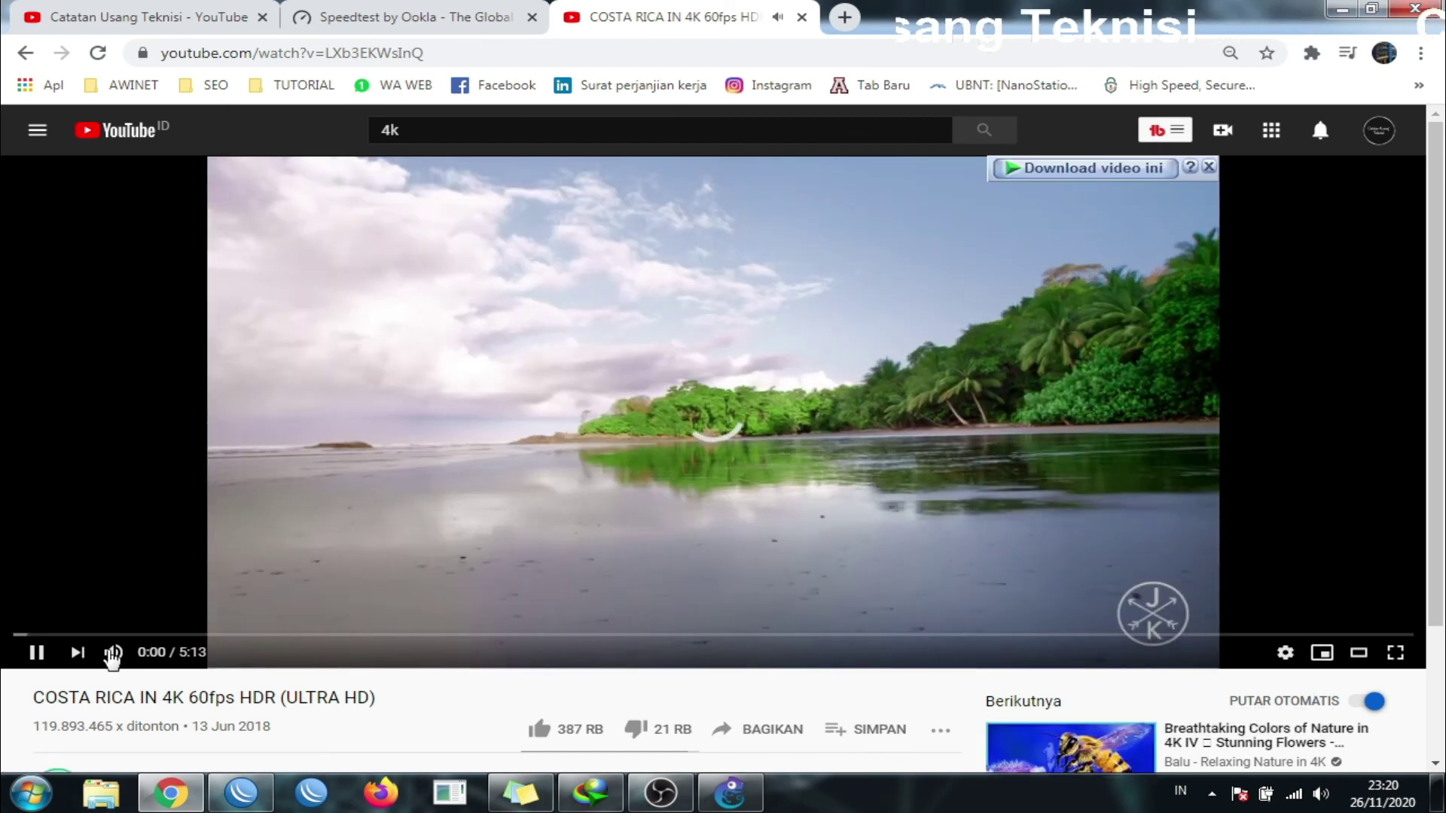
Mute the Costa Rica video and start downloading its MKV version in 2160p 4K, HDR 60 fps, leaving the video page closed.
click(112, 654)
click(1092, 170)
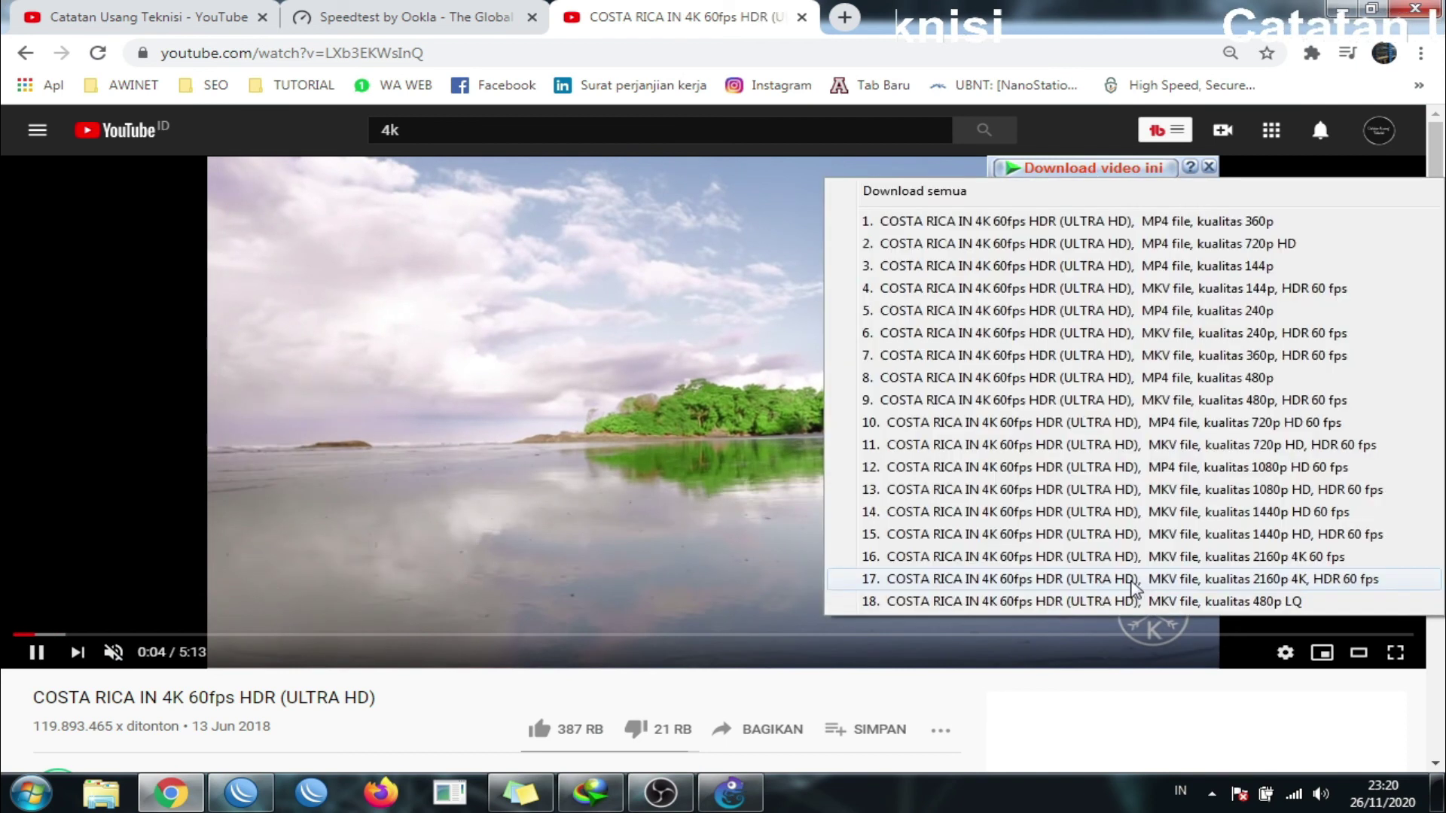
click(1131, 580)
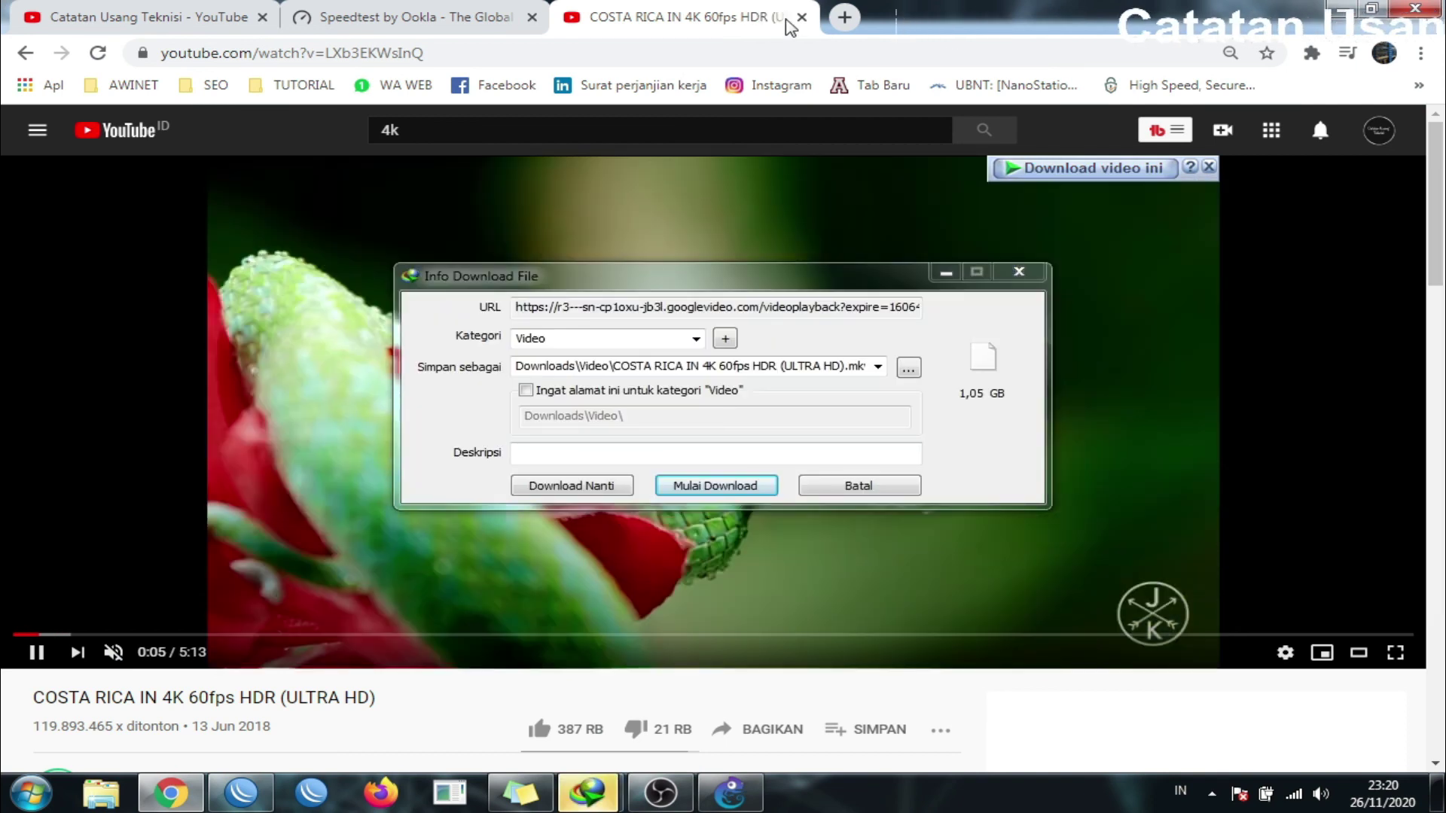
click(734, 486)
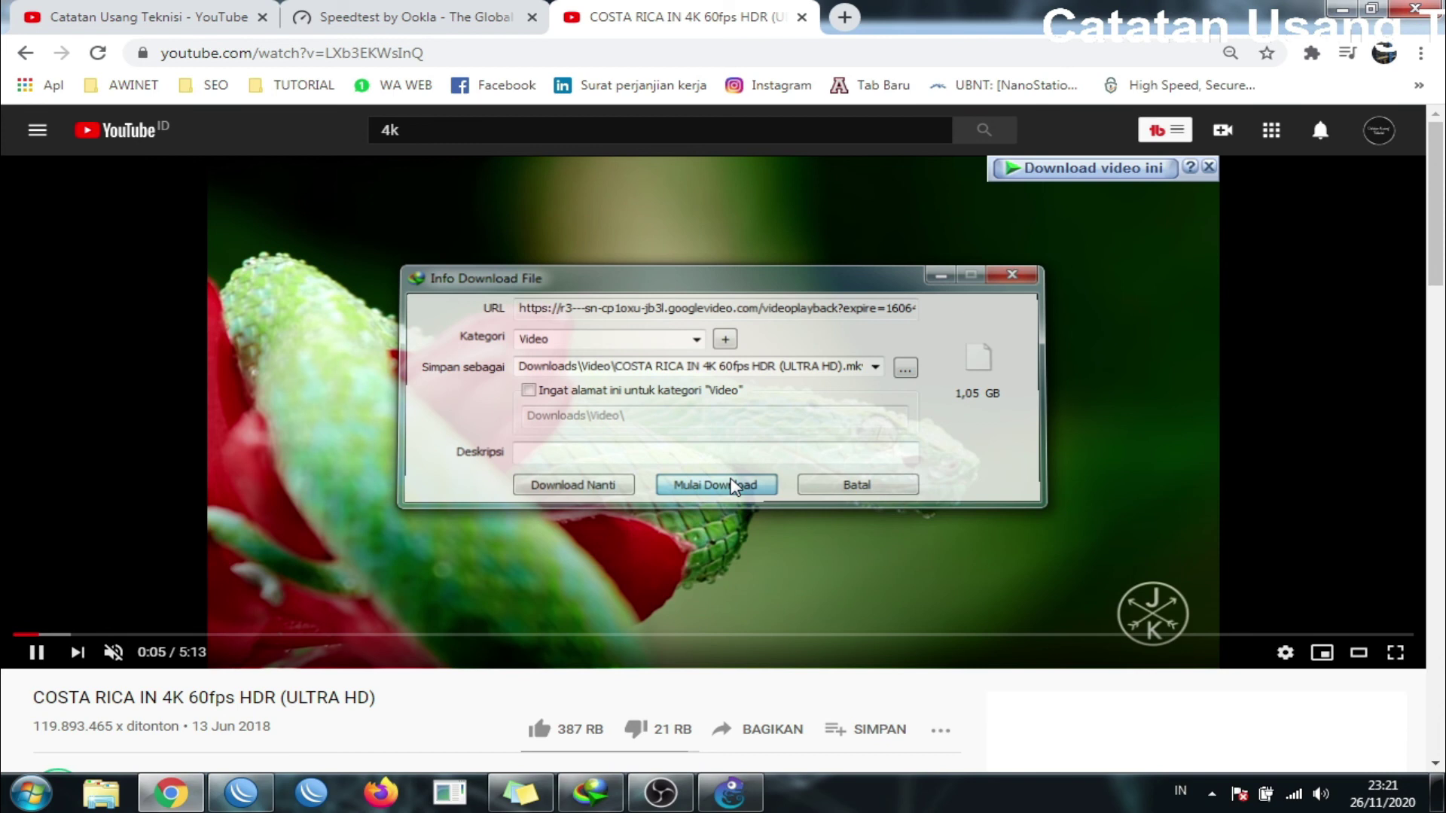
click(802, 16)
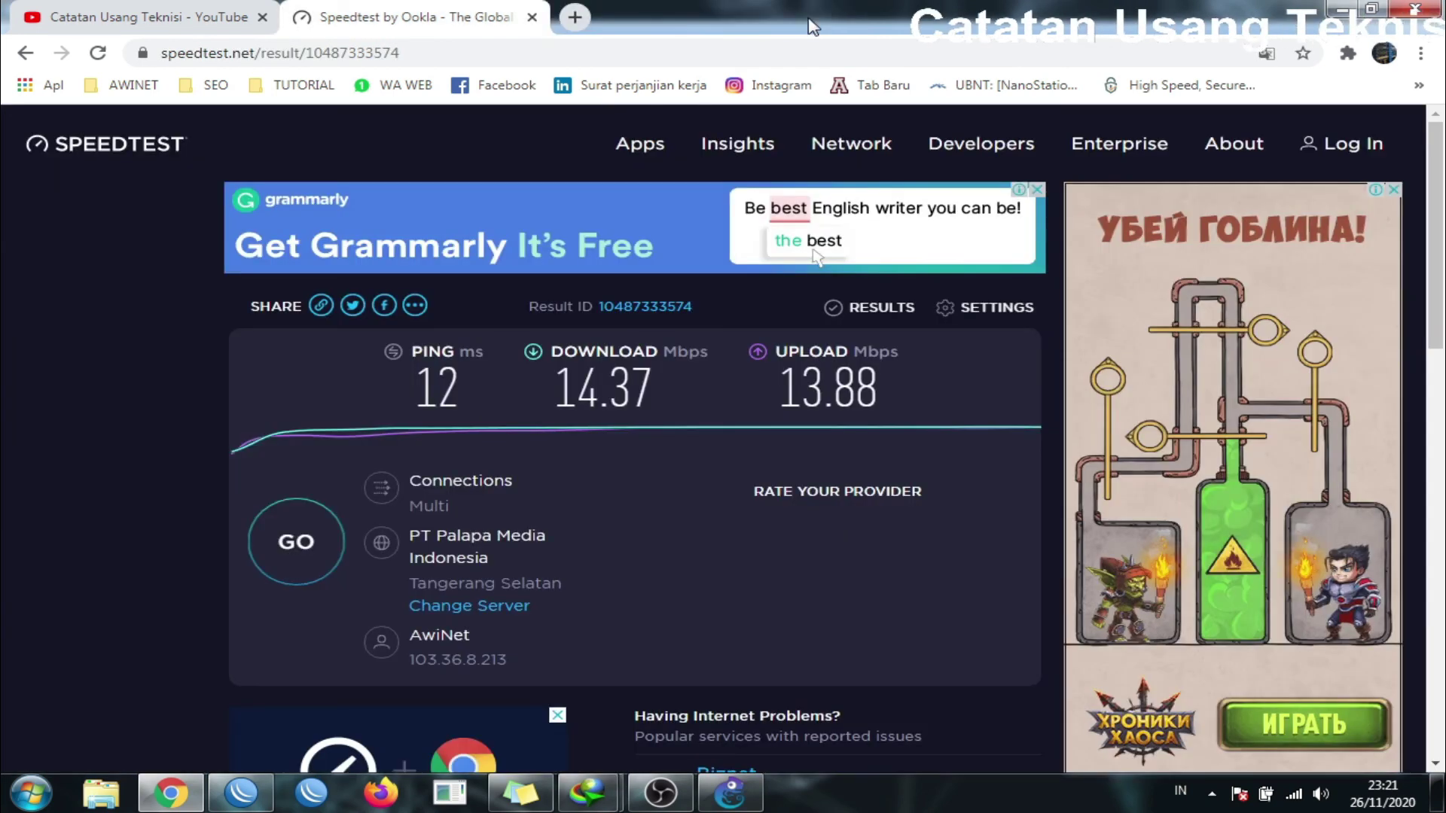
Switch to WinBox and bring up the download progress window, placed clear of the Tx and Rx rates in the Interface List.
click(121, 17)
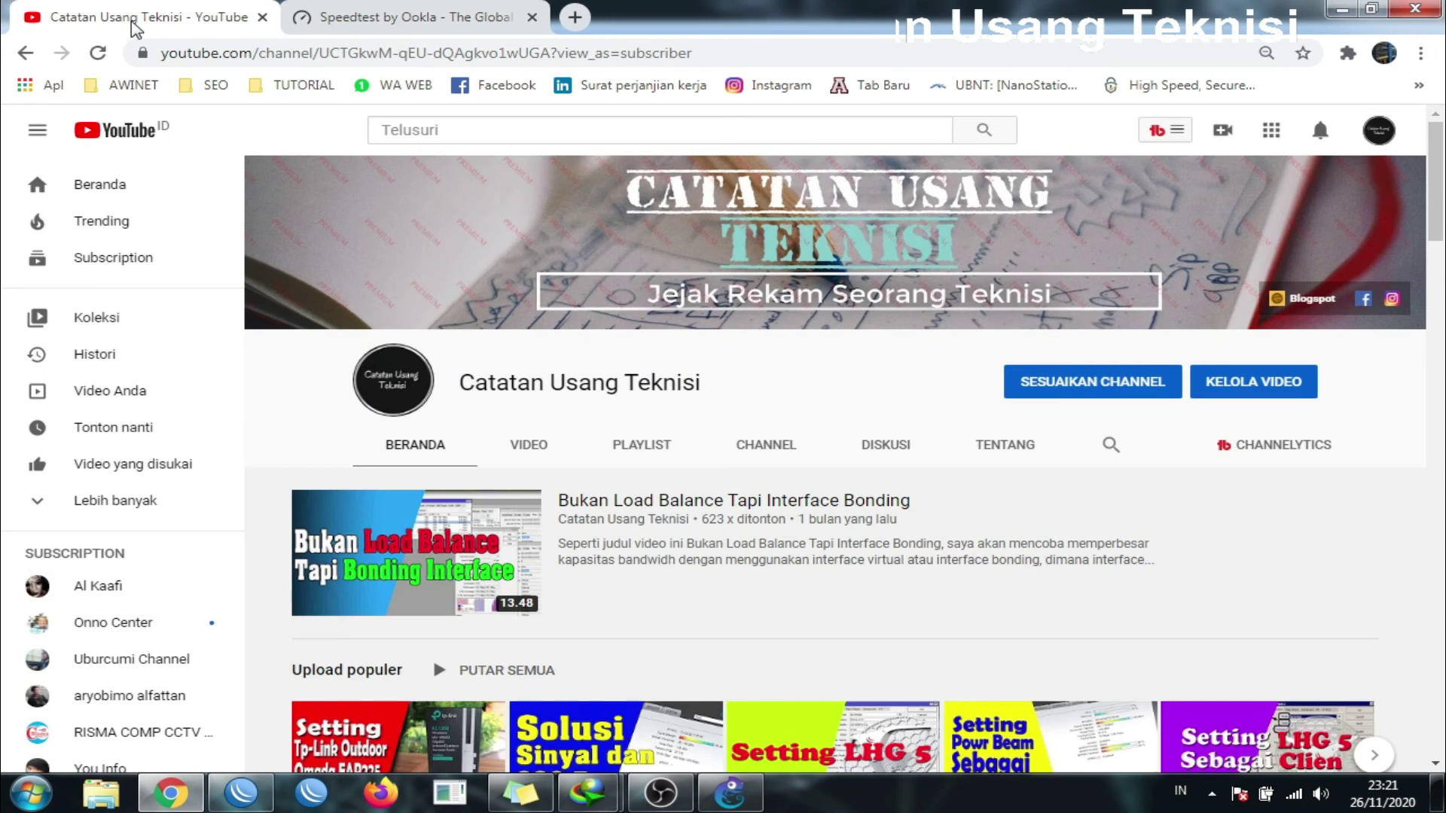
click(588, 790)
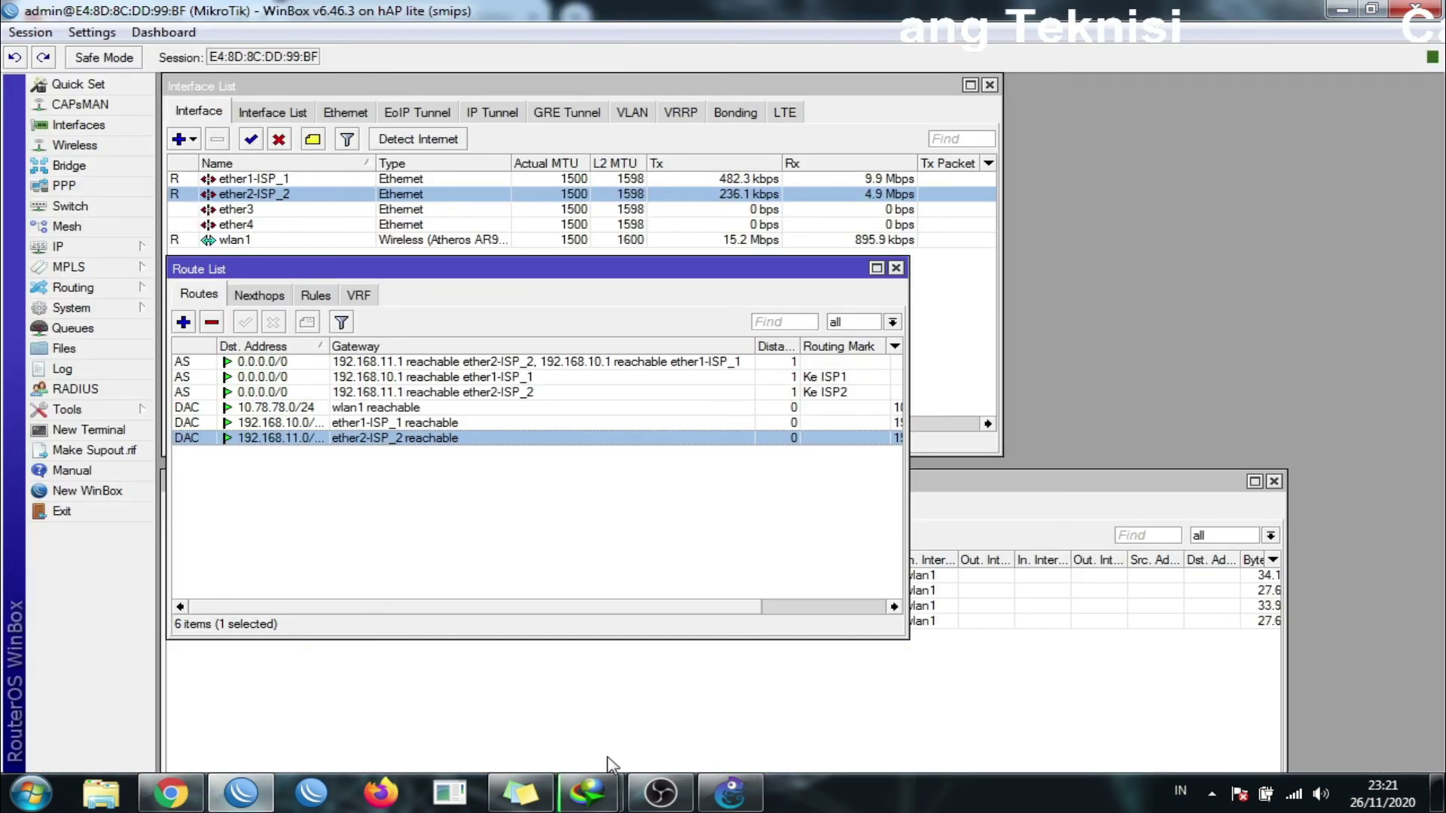
mouse_move(595, 787)
click(656, 733)
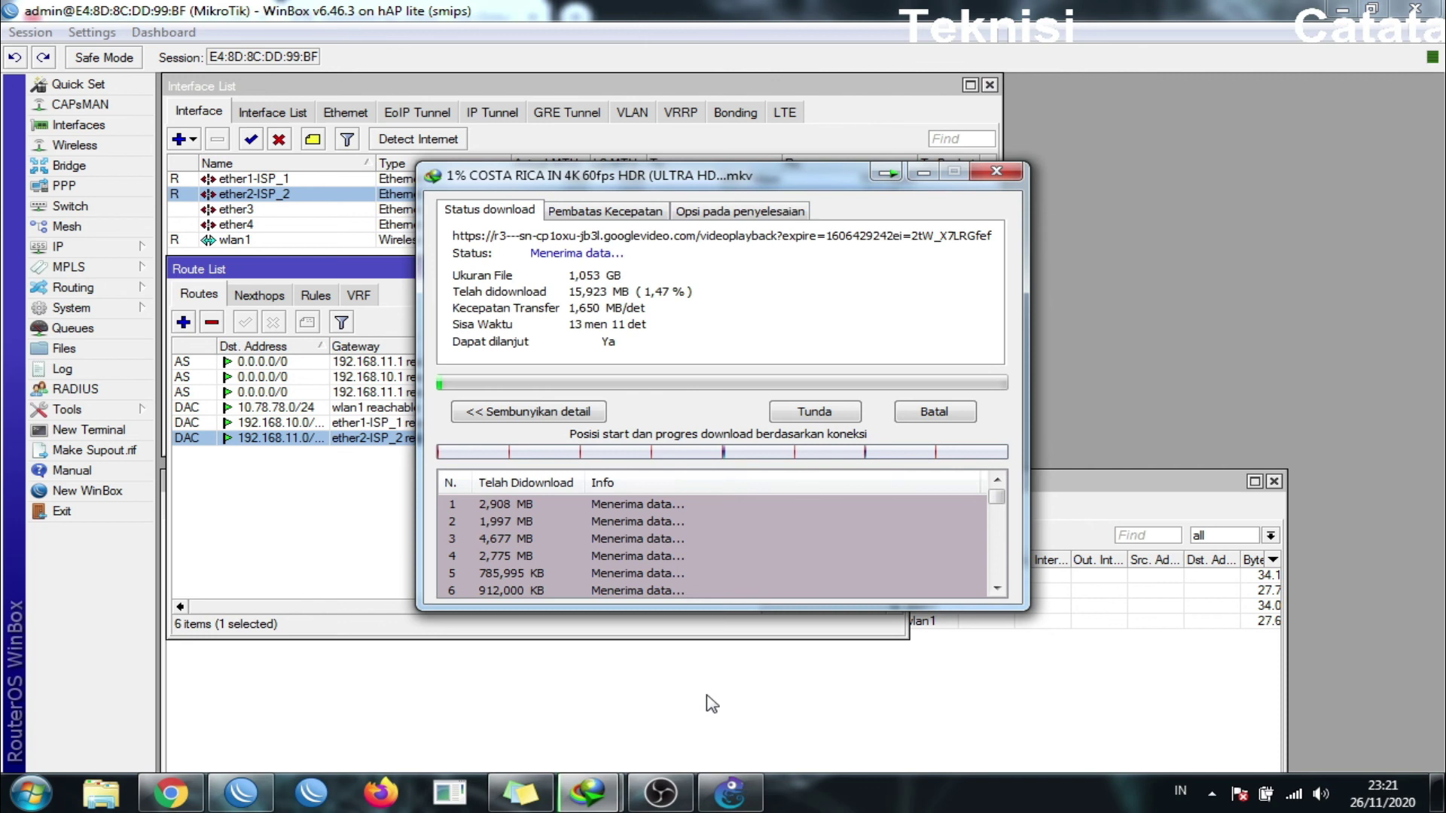
drag(782, 189, 1009, 251)
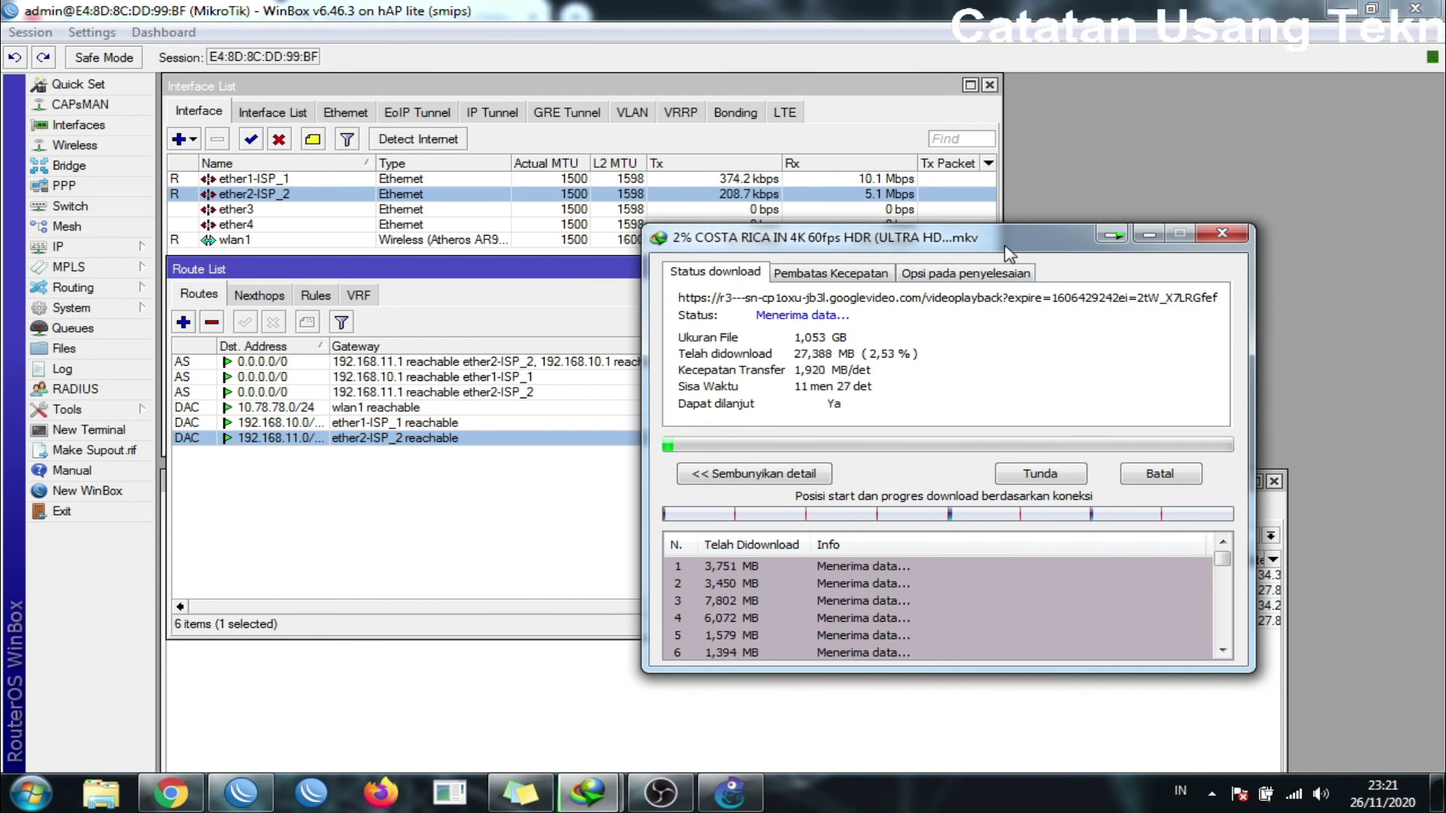
Compare the ether1-ISP_1 and ether2-ISP_2 traffic with the download's transfer rate, keeping the progress window just below both interface rows.
click(316, 181)
click(318, 197)
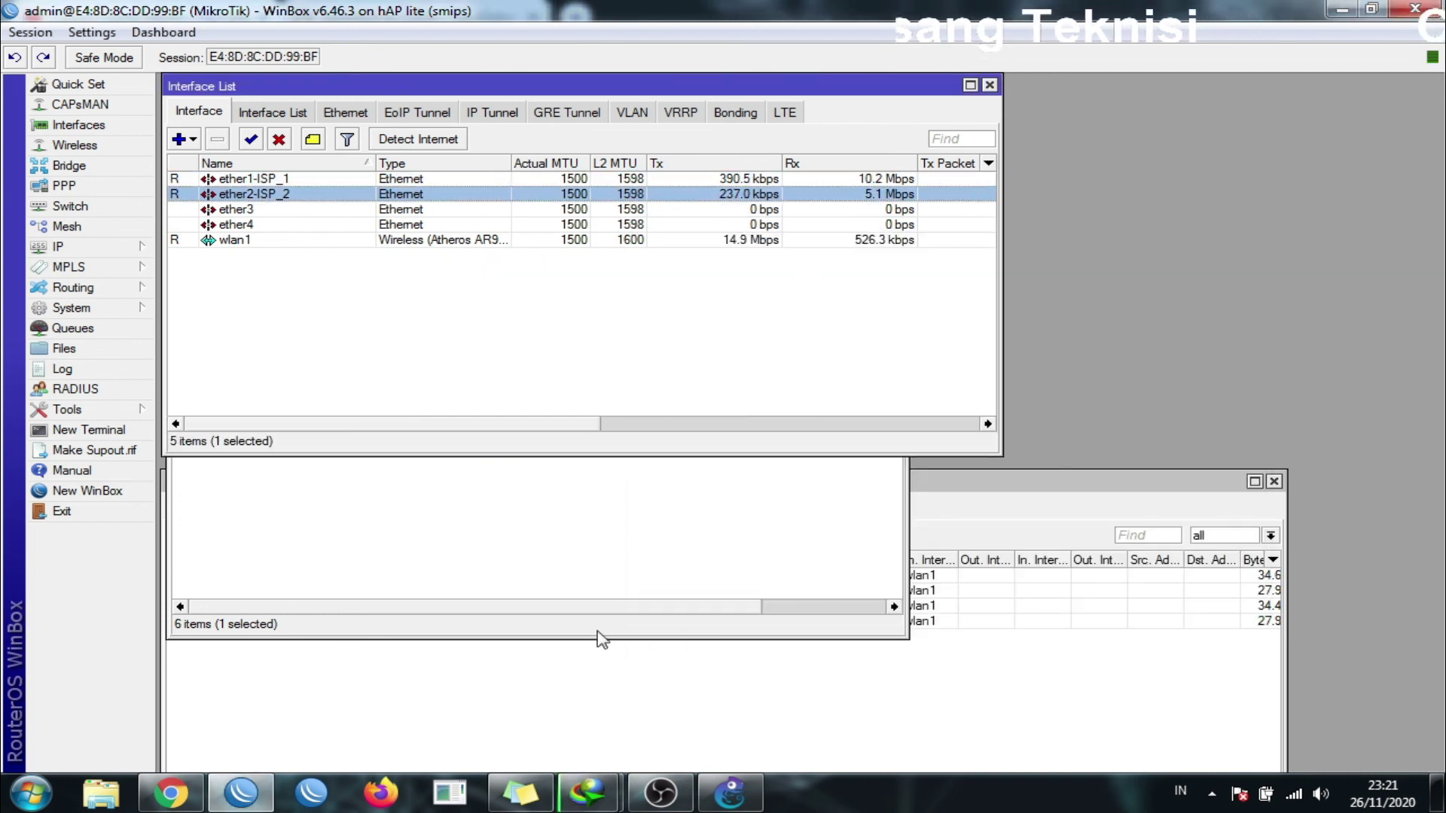
mouse_move(587, 792)
click(728, 704)
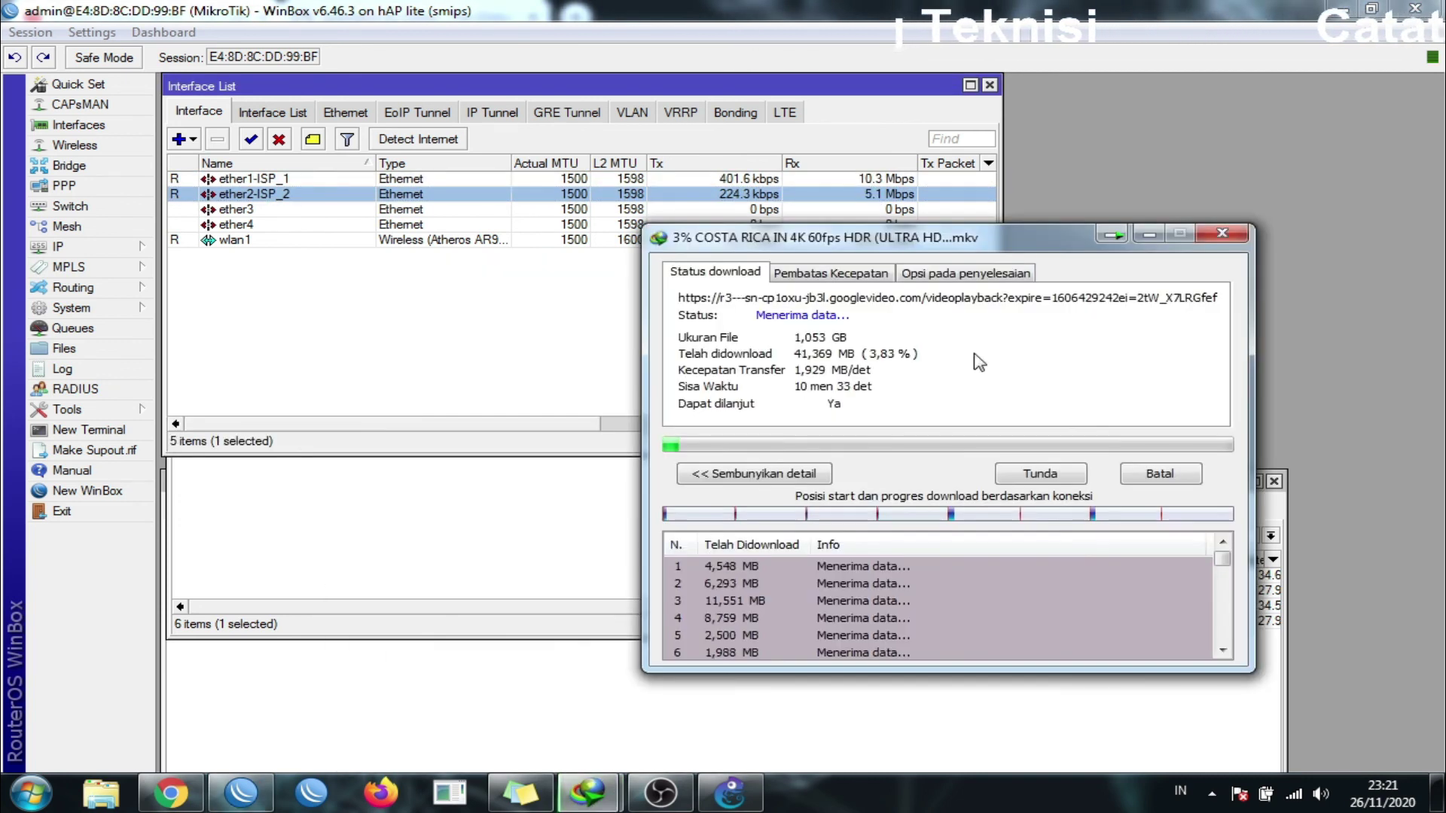
drag(1045, 249, 943, 257)
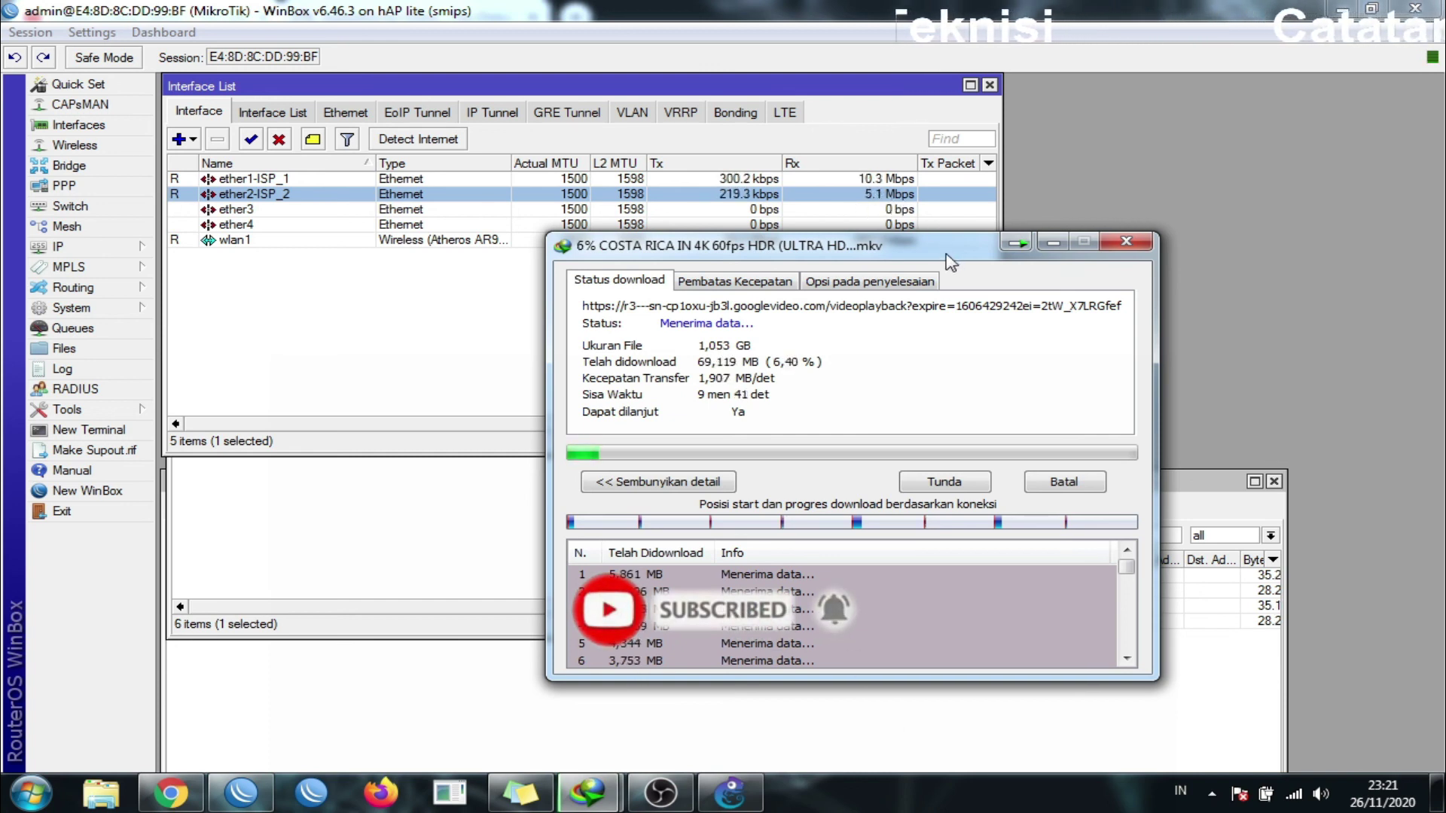
drag(942, 248, 941, 239)
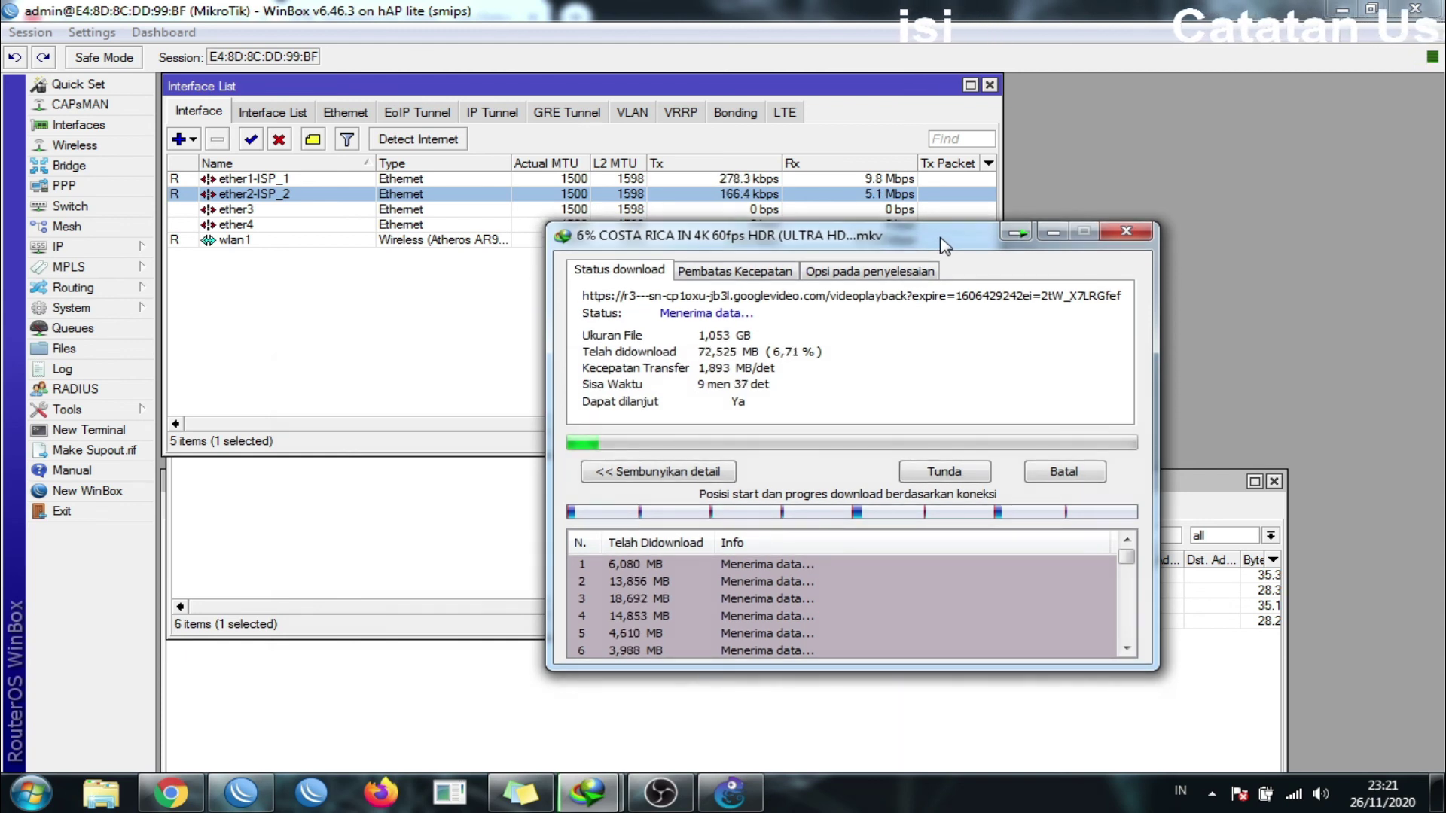
drag(942, 242, 781, 237)
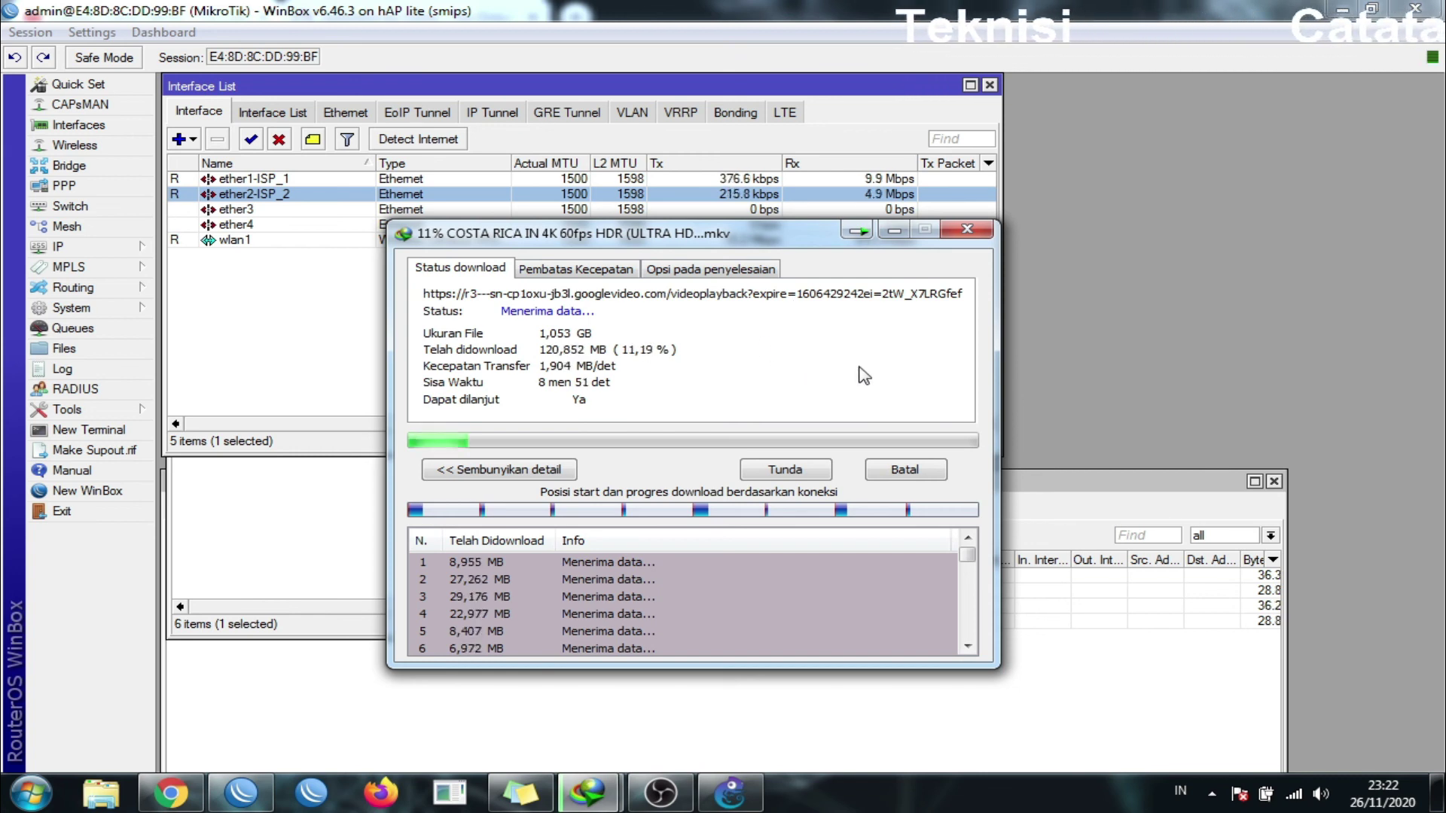
mouse_move(766, 238)
mouse_down()
mouse_move(785, 252)
mouse_move(740, 241)
mouse_move(767, 236)
mouse_up()
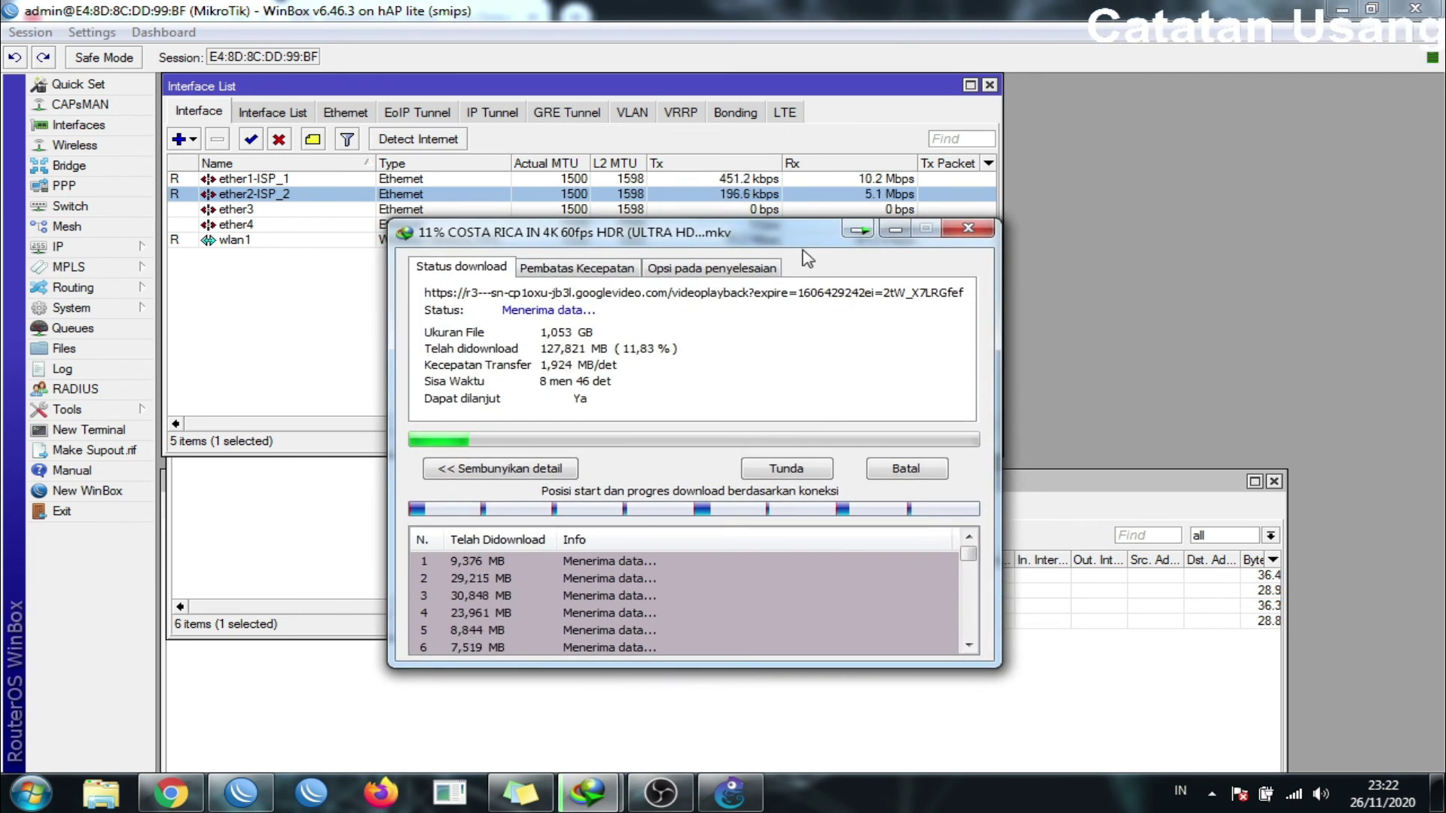